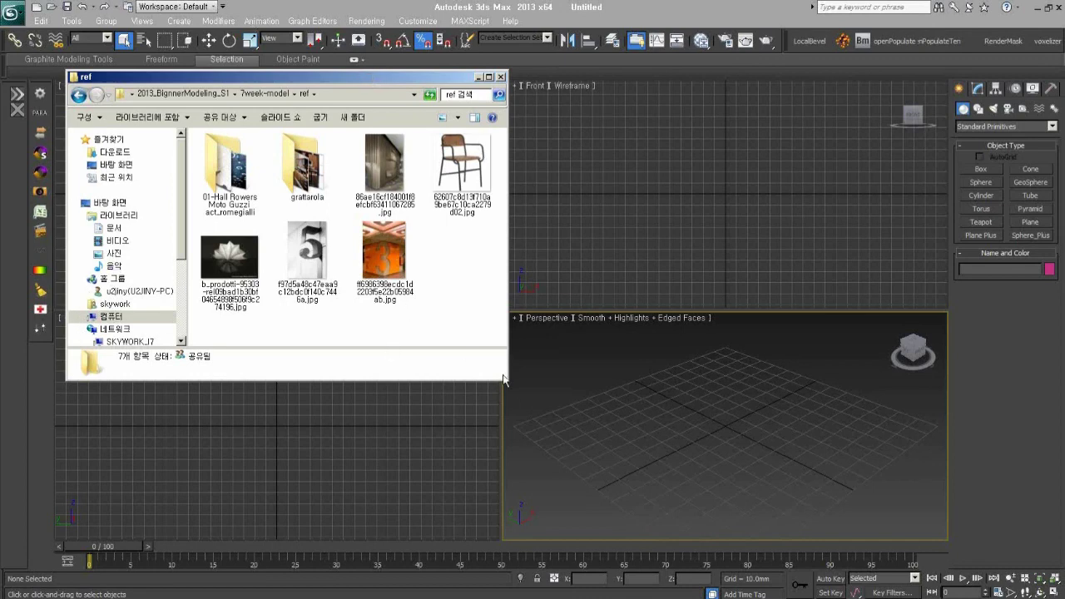
# Open the orange giant-'3' reference photo in Photo Viewer and shrink it beside 3ds Max.
pyautogui.moveTo(504, 379); pyautogui.dragTo(569, 437)
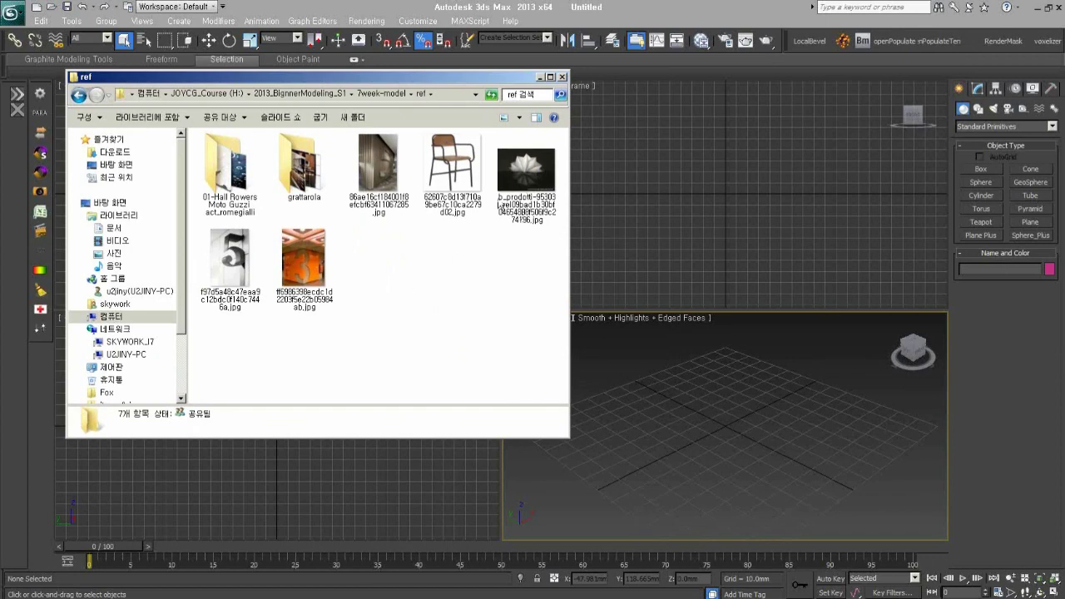
pyautogui.click(305, 254)
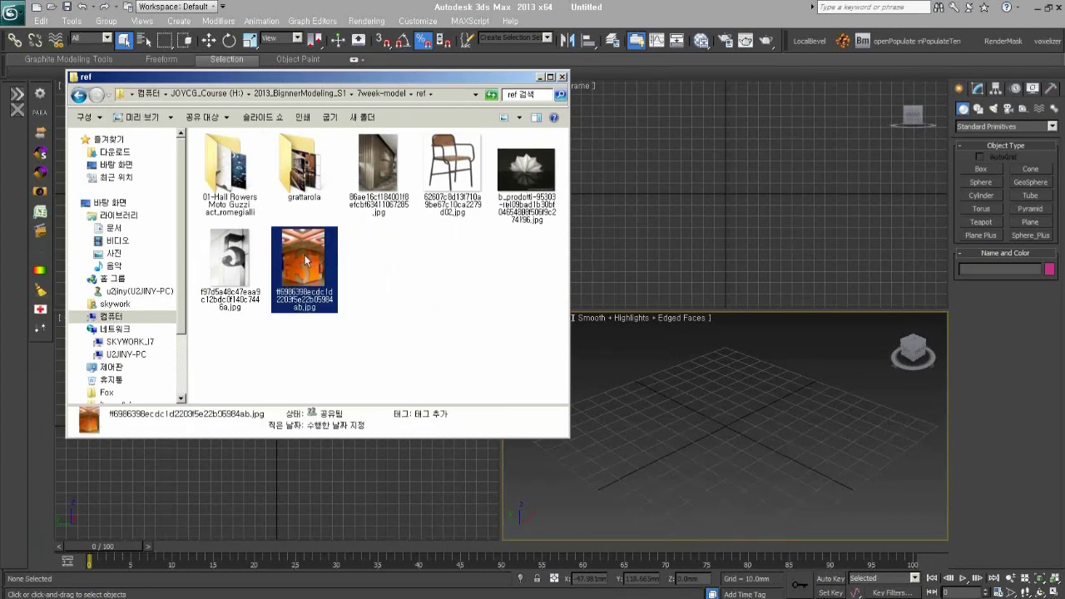
pyautogui.doubleClick(304, 254)
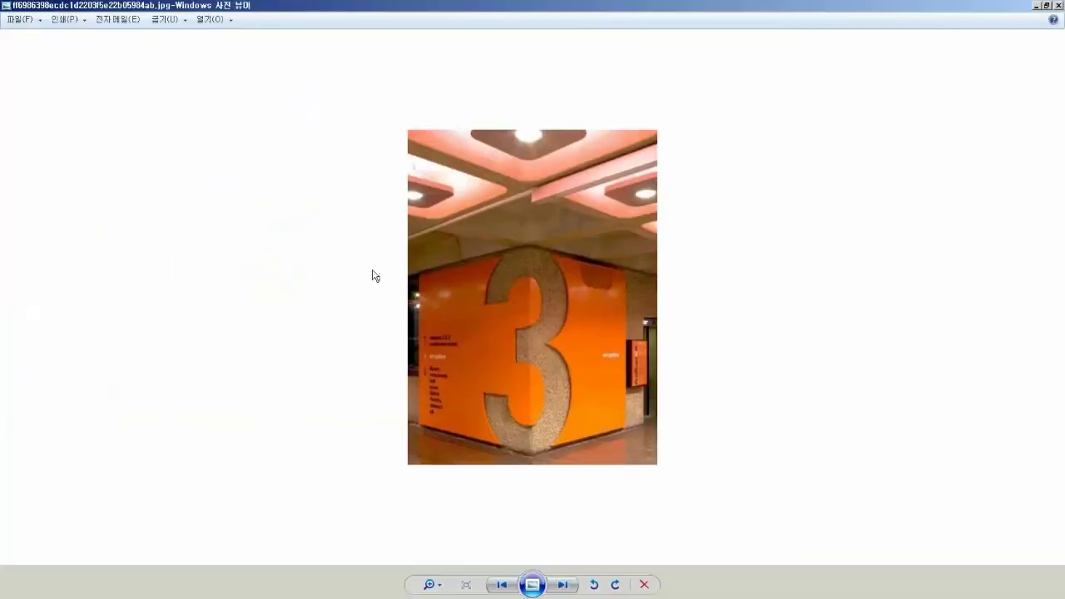
pyautogui.doubleClick(867, 5)
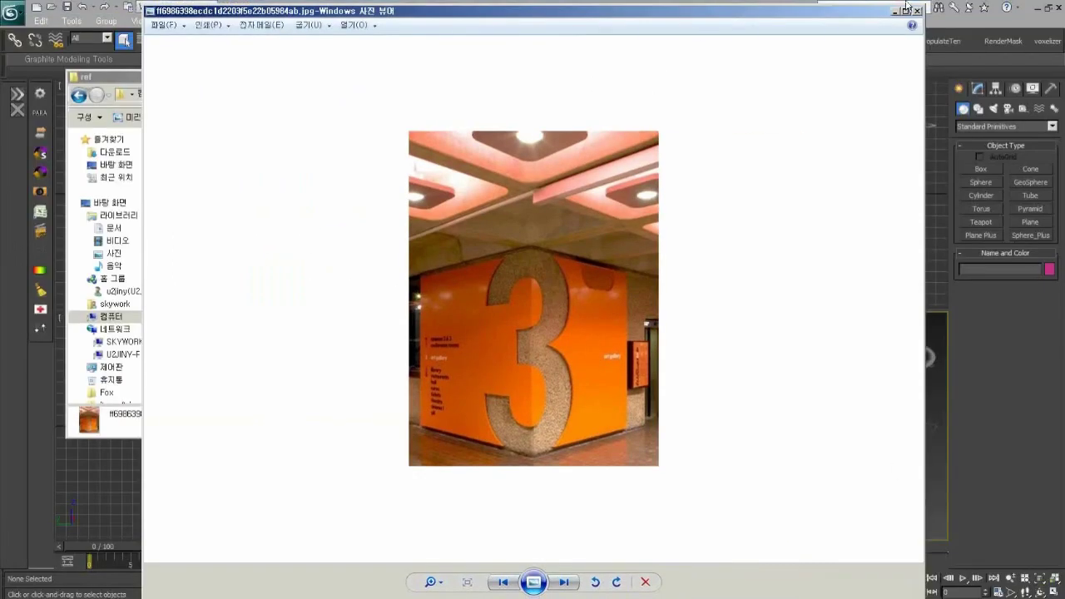
pyautogui.moveTo(925, 5)
pyautogui.mouseDown()
pyautogui.moveTo(498, 184)
pyautogui.moveTo(406, 95)
pyautogui.mouseUp()
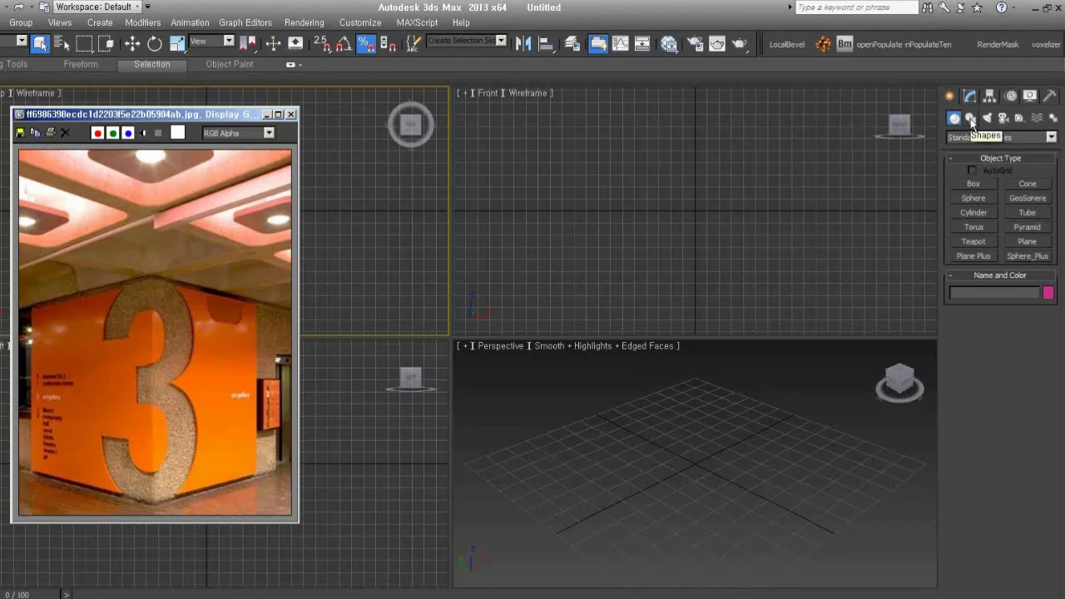
# Draw a rectangle spline in the Front viewport.
pyautogui.click(972, 122)
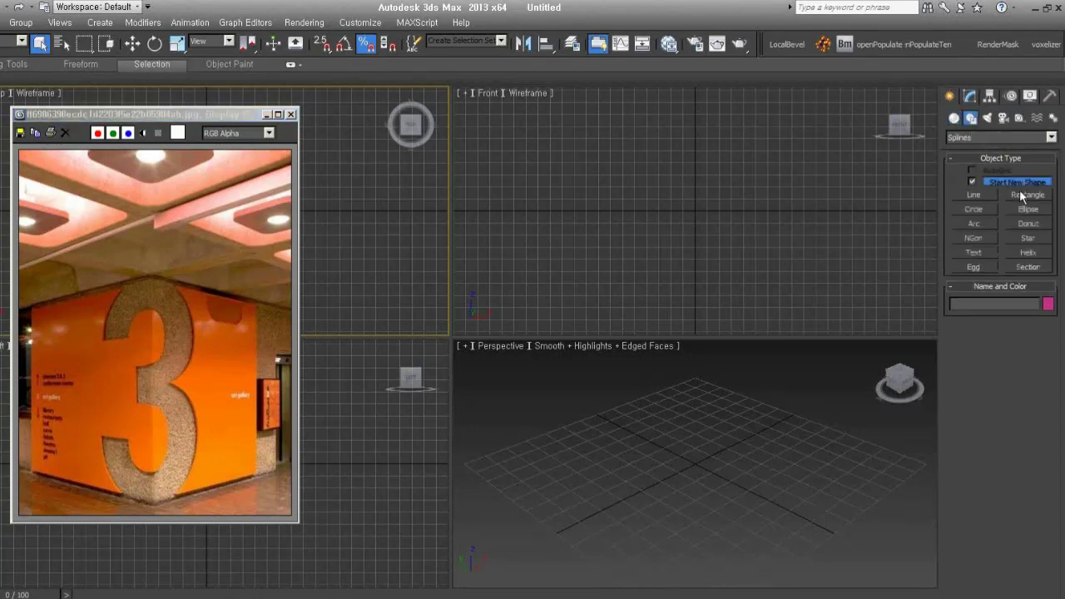
pyautogui.click(1027, 187)
pyautogui.scroll(-3, 690, 168)
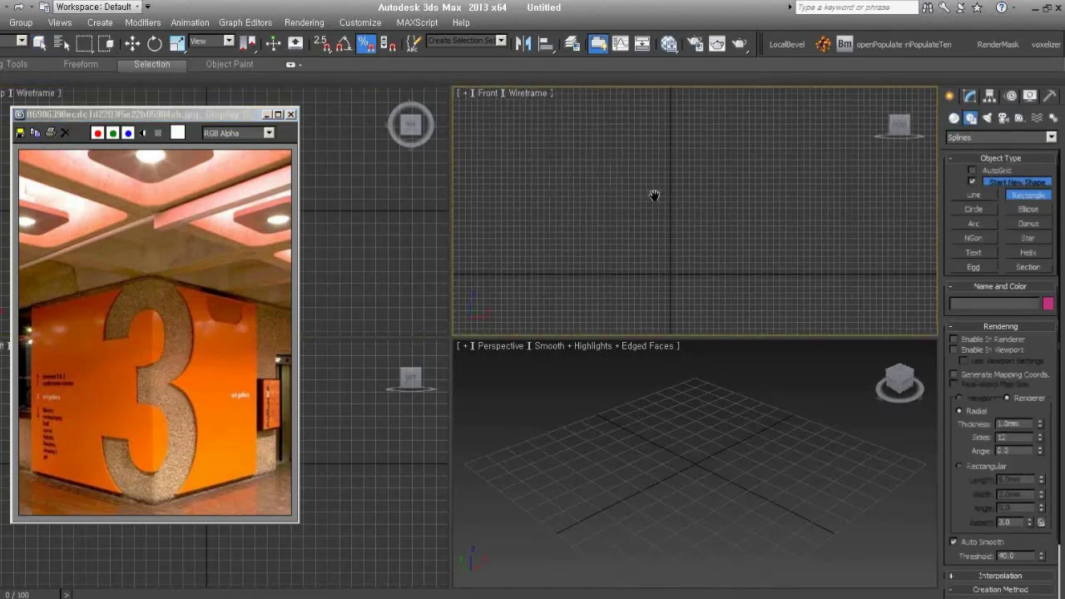
pyautogui.moveTo(547, 127); pyautogui.dragTo(843, 323)
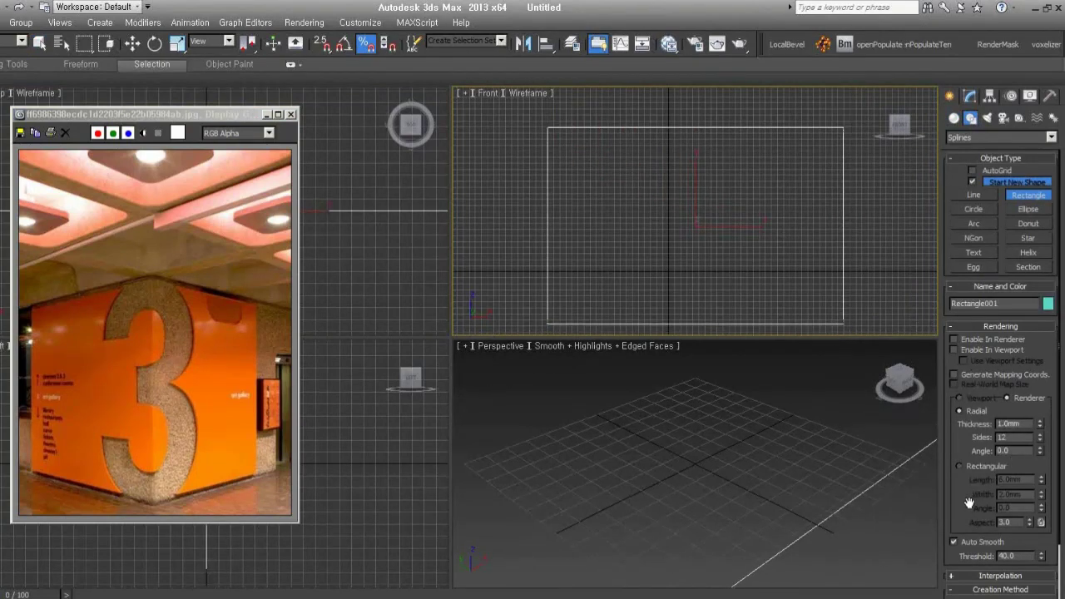
# Set the rectangle to 3000 mm width and 2000 mm length and frame it in all views.
pyautogui.scroll(-3, 971, 261)
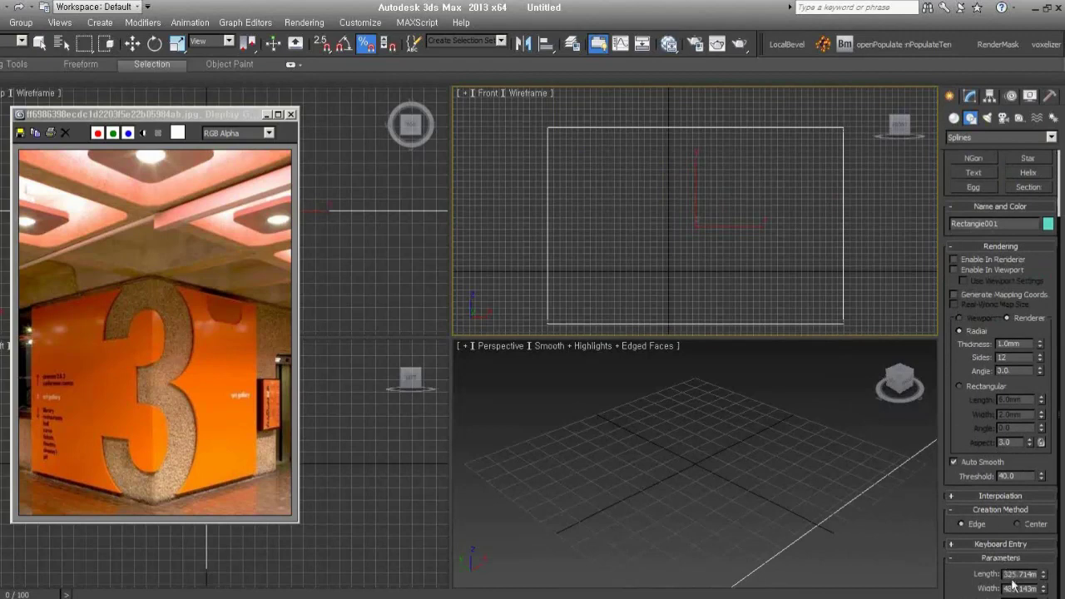
pyautogui.click(986, 245)
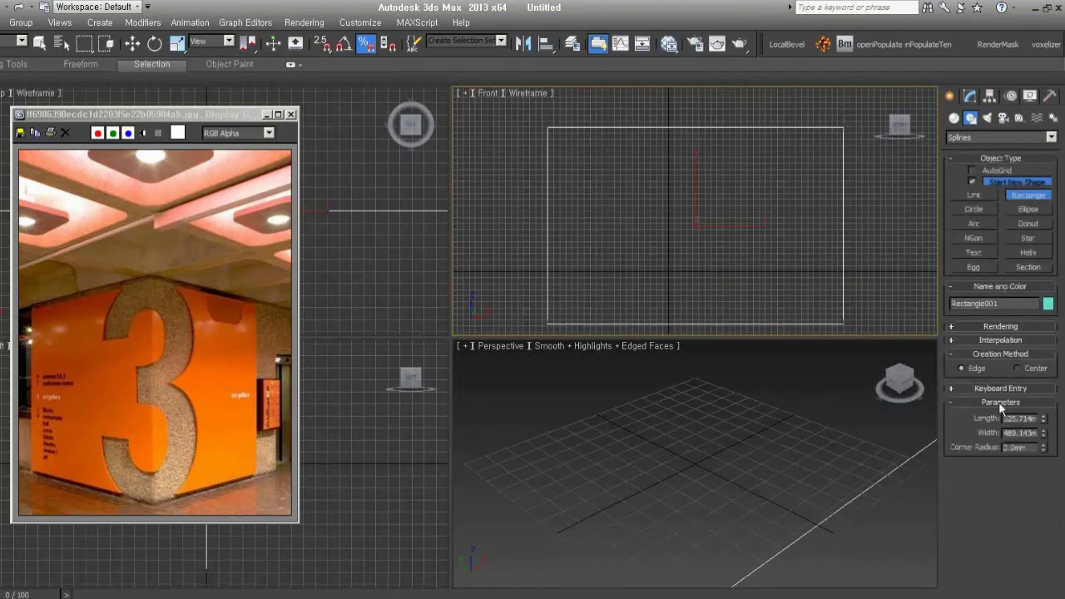
pyautogui.doubleClick(1018, 433)
pyautogui.write('2')
pyautogui.write('3000')
pyautogui.hotkey('shift', 'Tab')
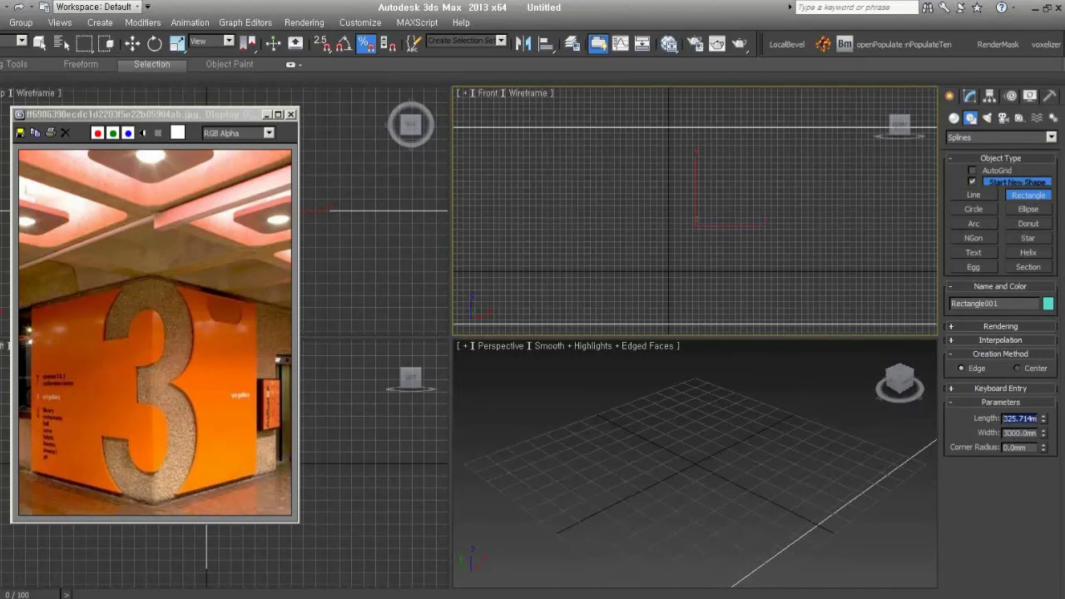
pyautogui.write('300')
pyautogui.write('00')
pyautogui.press('Return')
pyautogui.press('z')
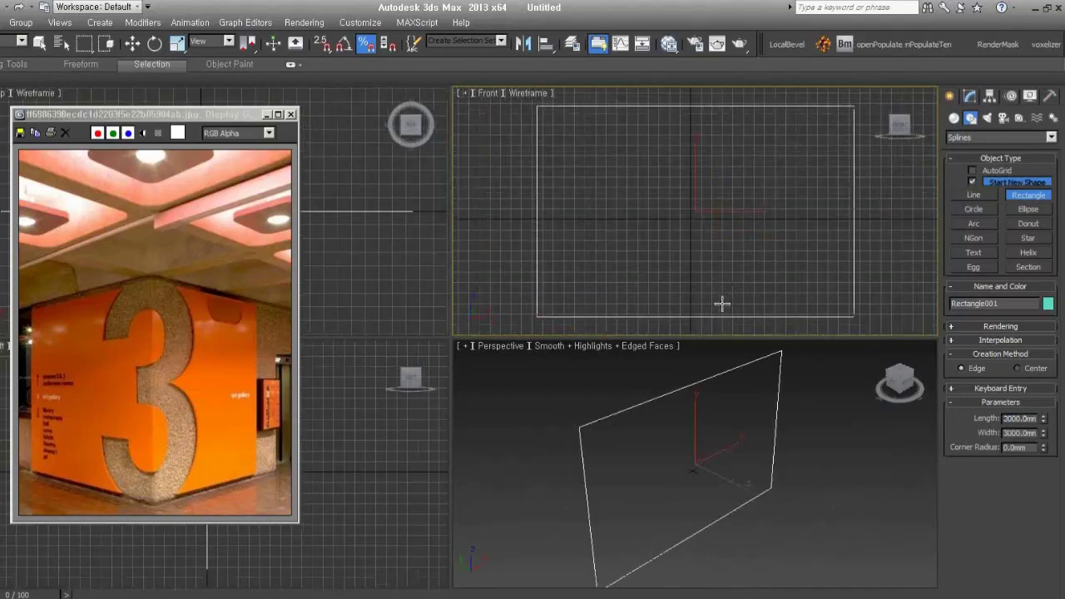
# Place a text shape reading '3' in Arial Bold at the rectangle's centre.
pyautogui.click(973, 250)
pyautogui.moveTo(697, 207); pyautogui.dragTo(700, 213)
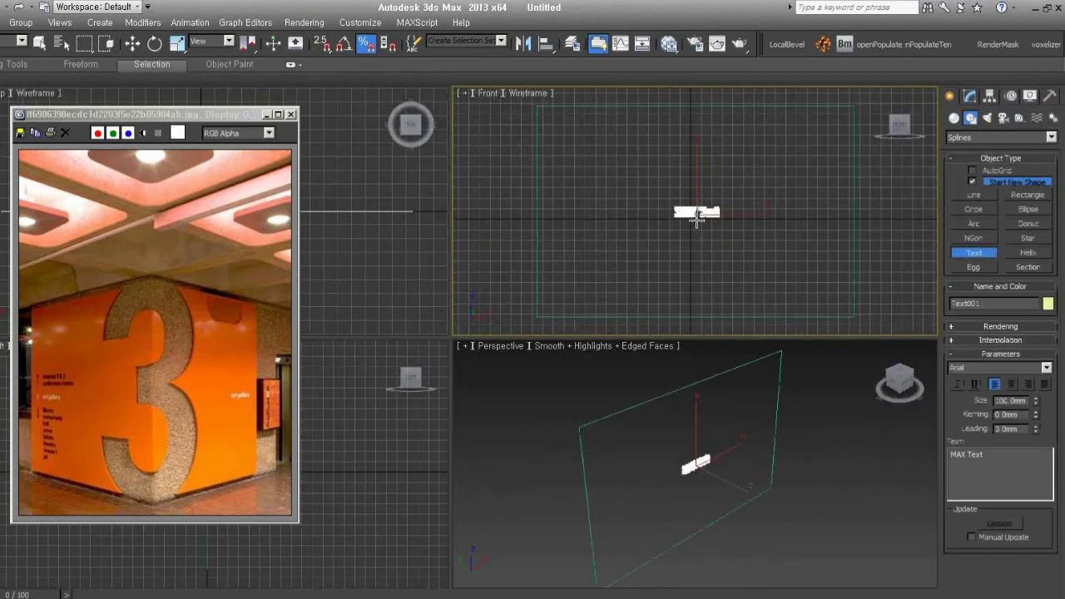
pyautogui.moveTo(997, 455); pyautogui.dragTo(951, 455)
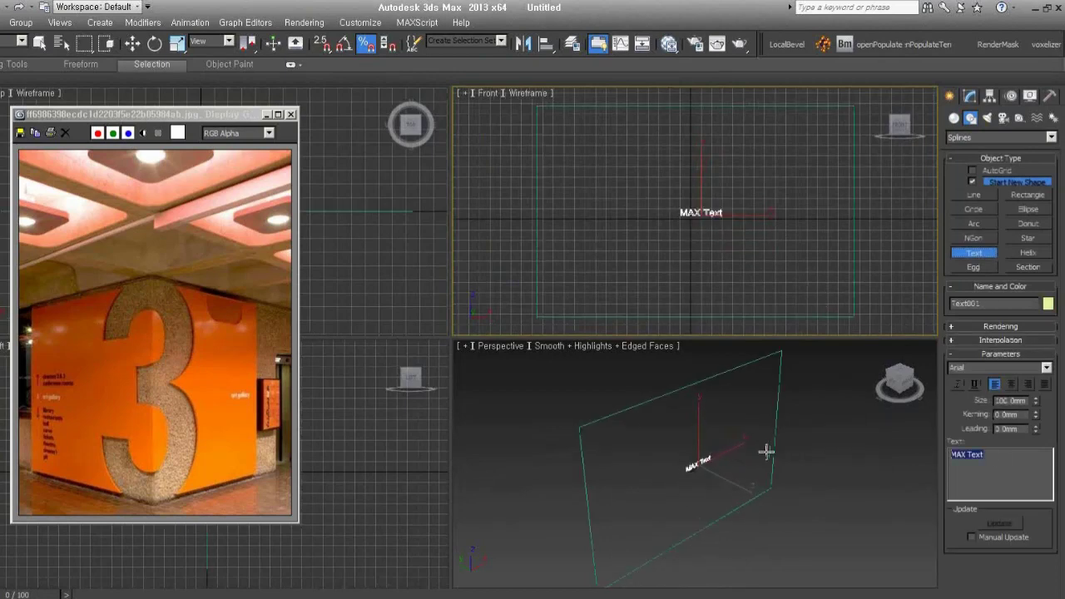
pyautogui.write('3')
pyautogui.click(1048, 369)
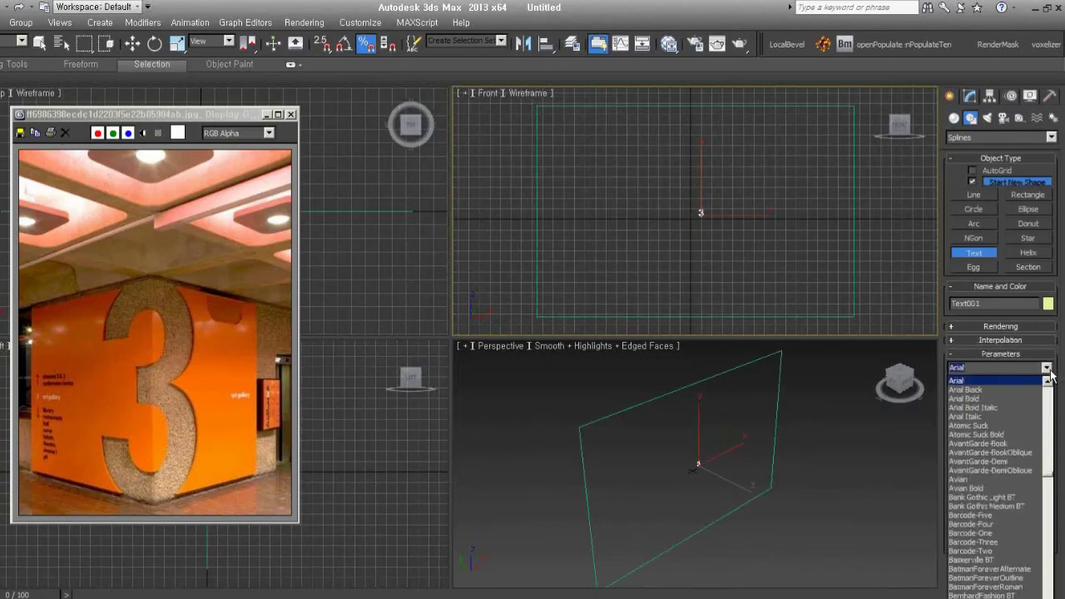
pyautogui.click(1035, 400)
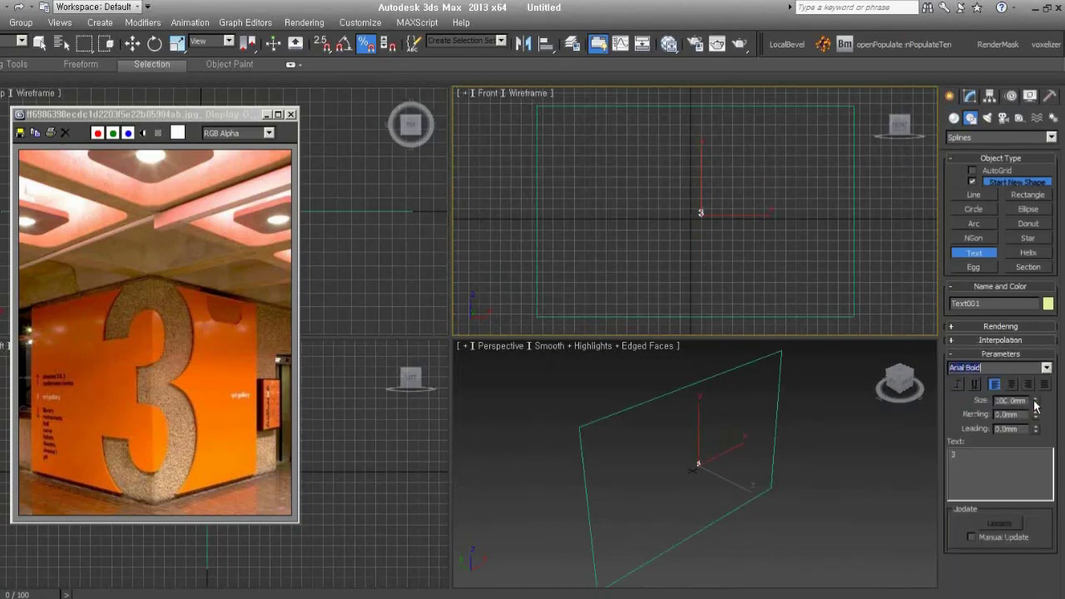
pyautogui.moveTo(1036, 400); pyautogui.dragTo(1034, 384)
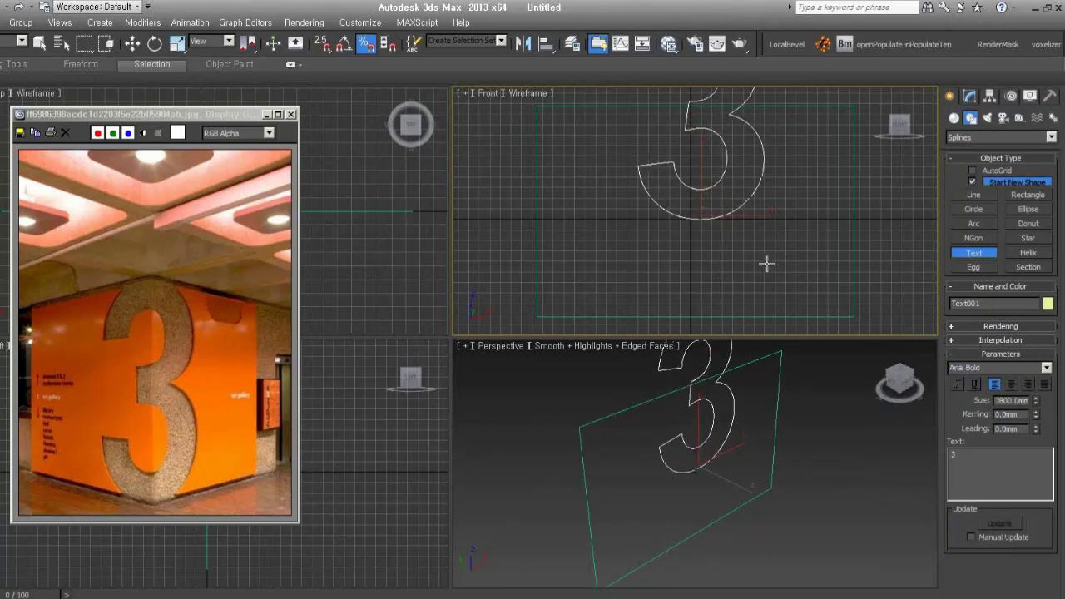
pyautogui.rightClick(713, 163)
# Resize the '3' to 3114.72 mm so it fills the rectangle.
pyautogui.press('w')
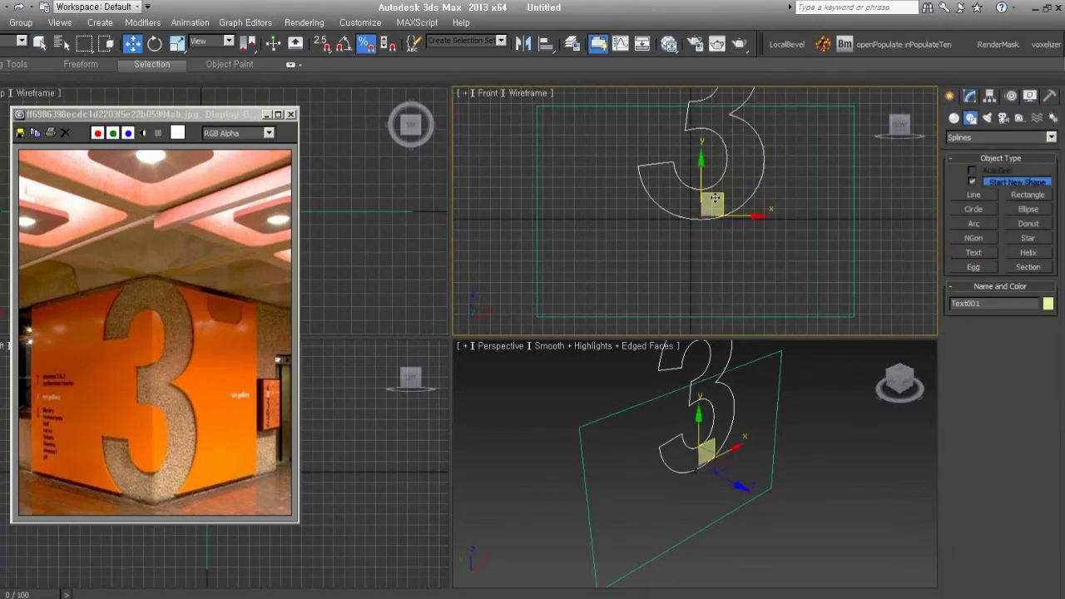
pyautogui.press('z')
pyautogui.click(969, 97)
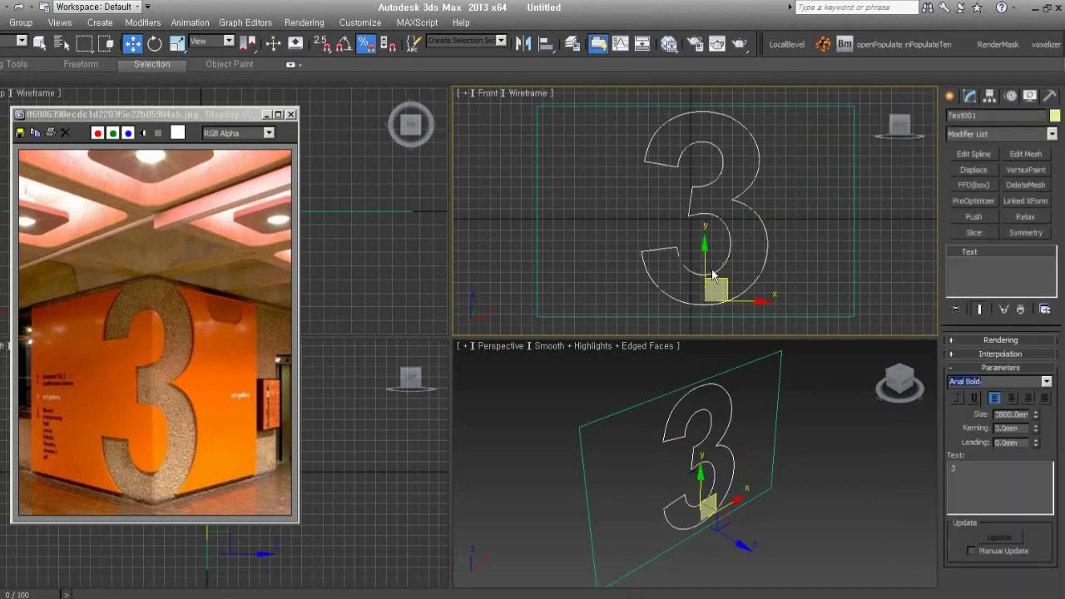
pyautogui.moveTo(1038, 424); pyautogui.dragTo(1037, 413)
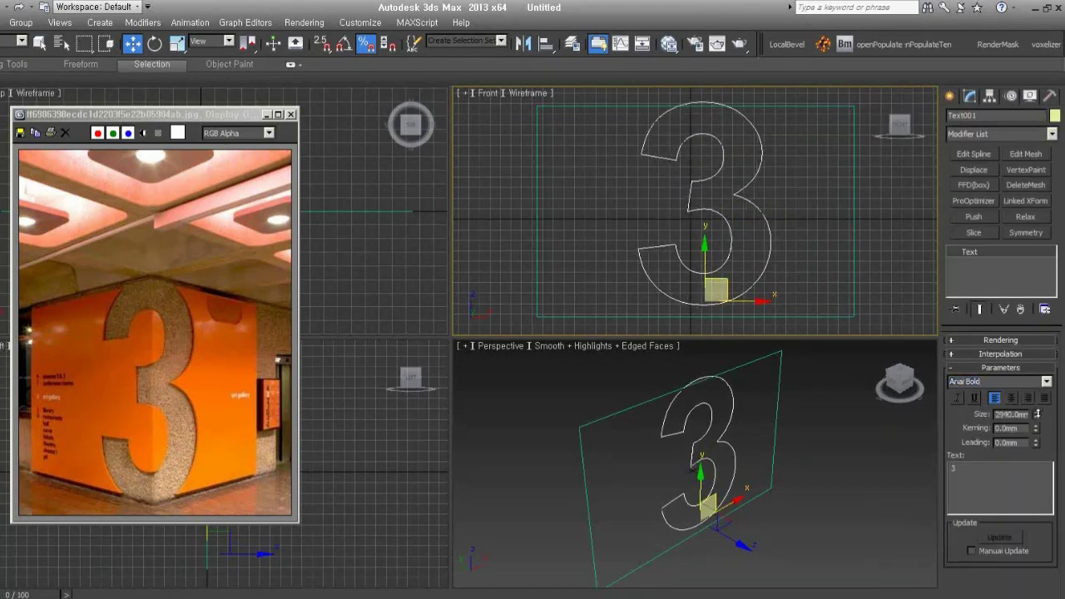
pyautogui.moveTo(703, 261); pyautogui.dragTo(704, 269)
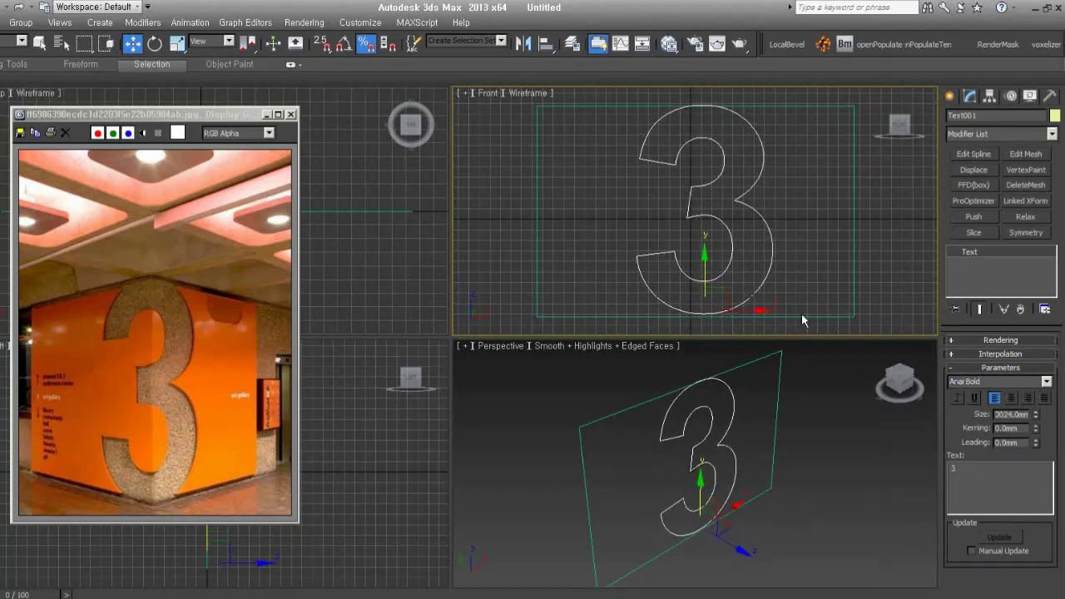
pyautogui.moveTo(1038, 417); pyautogui.dragTo(1038, 416)
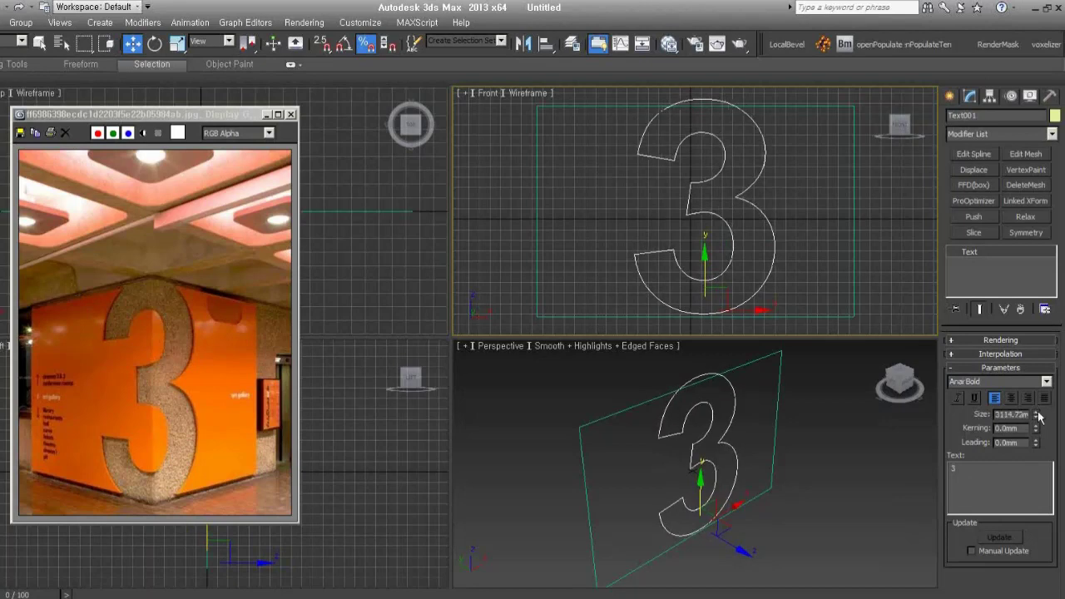
pyautogui.moveTo(706, 277); pyautogui.dragTo(706, 283)
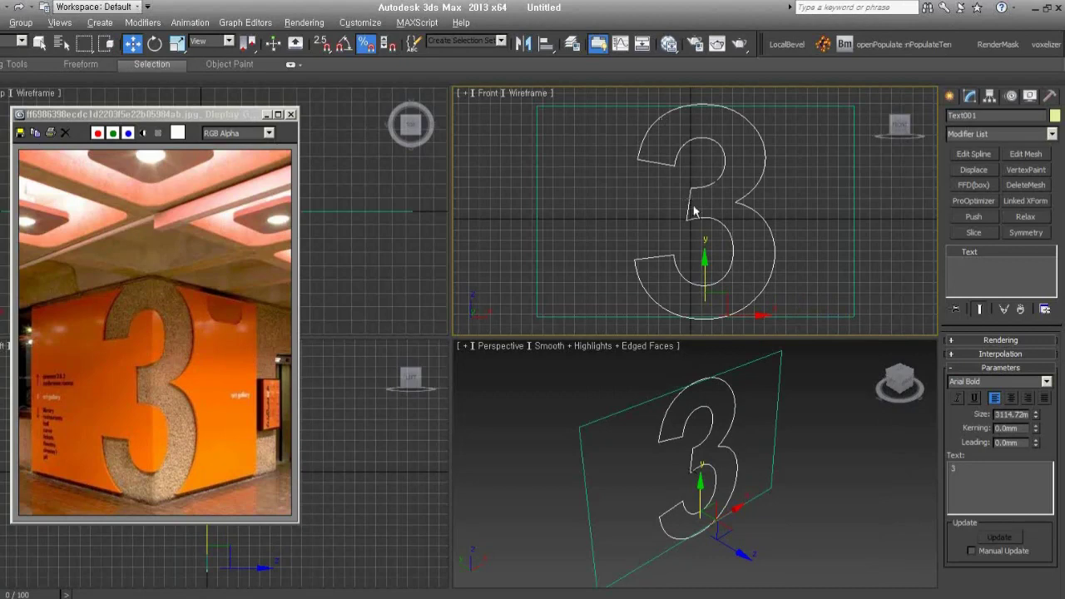
# Hide the grid and set up aligning the '3' to Rectangle001, excluding the vertical axis.
pyautogui.press('g')
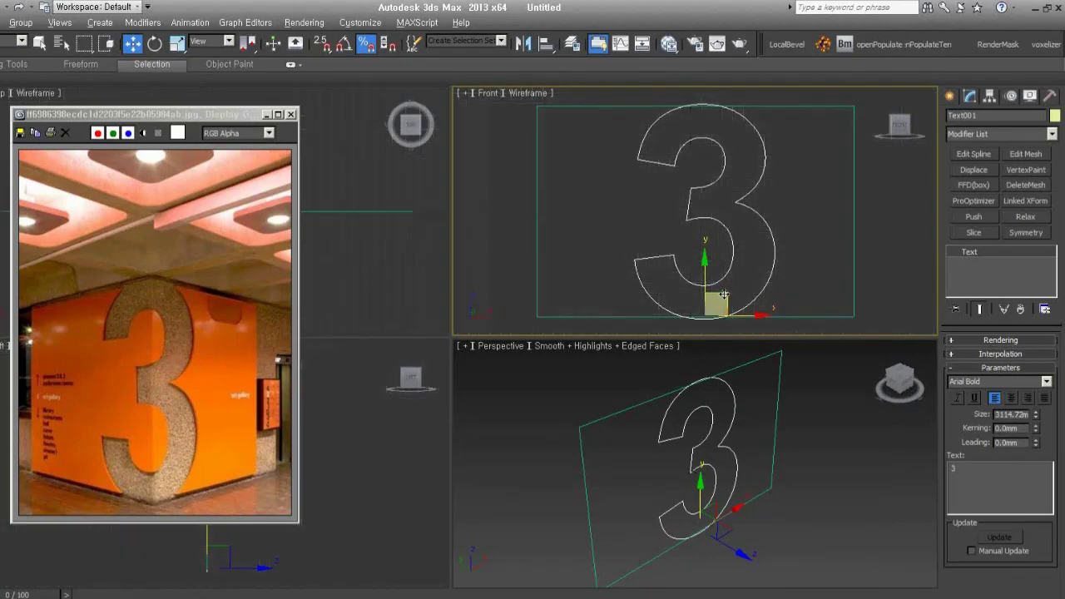
pyautogui.hotkey('alt', 'a')
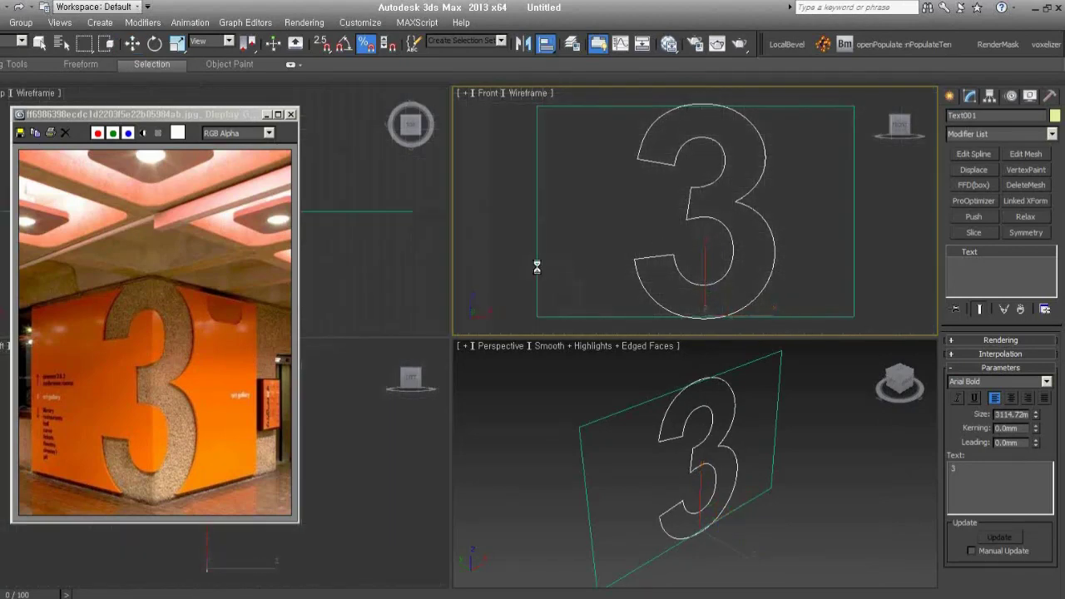
pyautogui.click(536, 254)
pyautogui.click(476, 243)
# Apply X-only alignment centring the '3' on Rectangle001, then select each object to check.
pyautogui.click(439, 242)
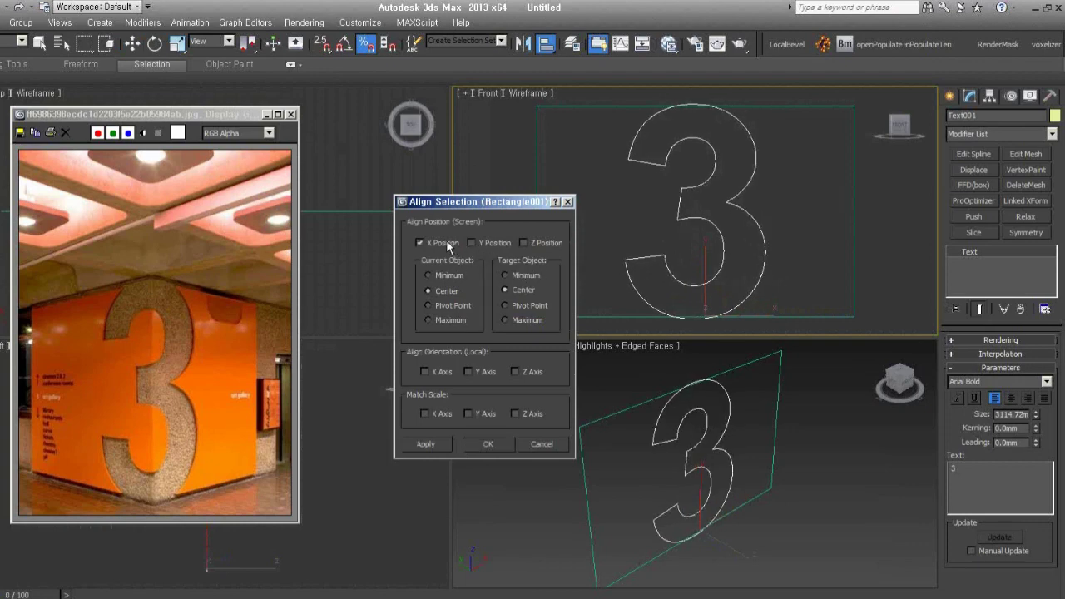
pyautogui.click(502, 450)
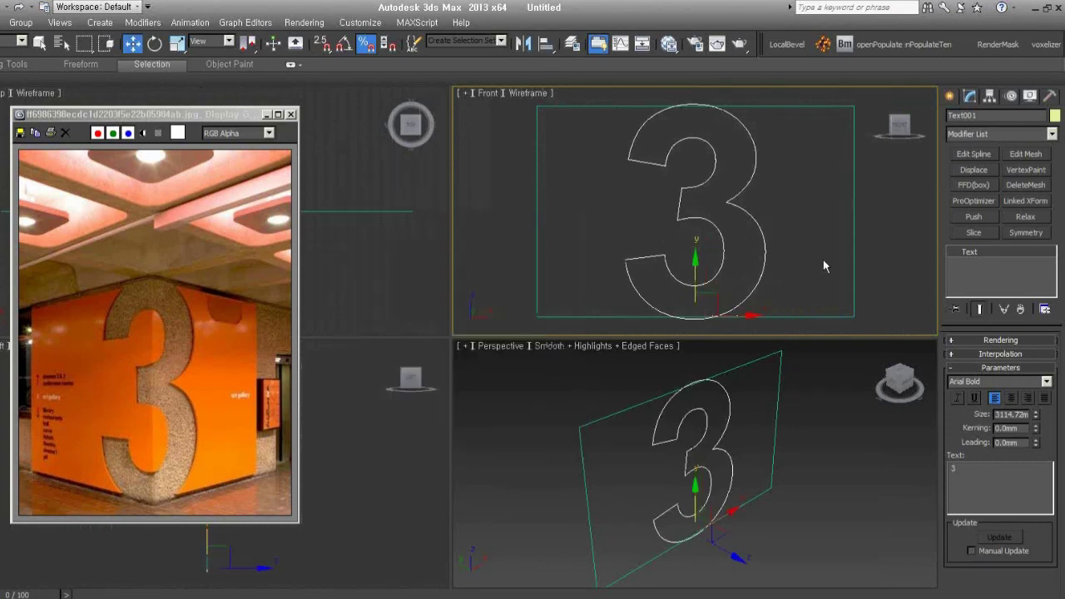
pyautogui.click(879, 268)
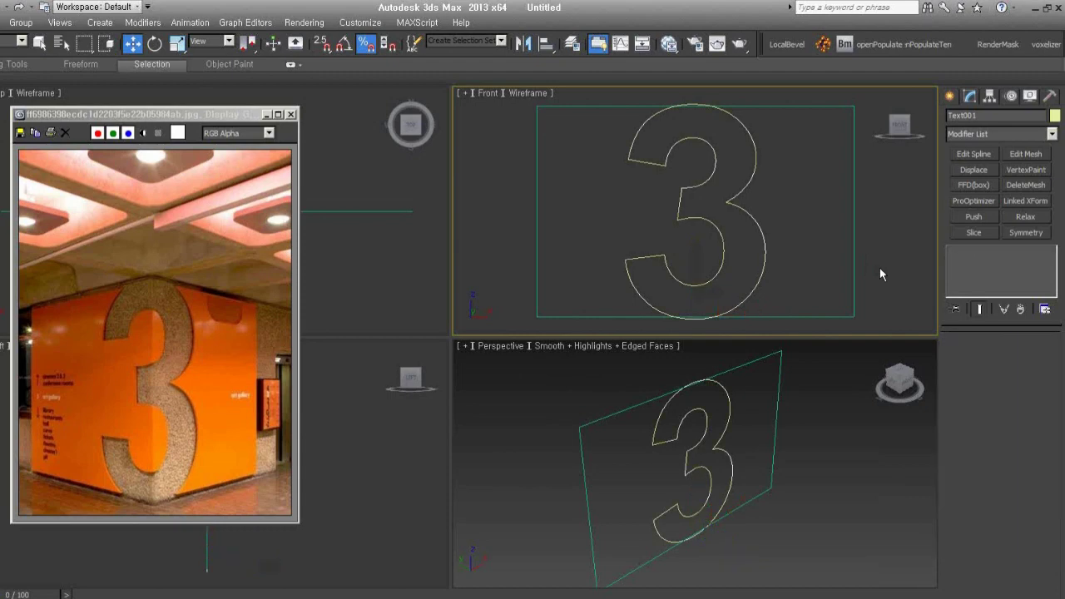
pyautogui.moveTo(882, 226); pyautogui.dragTo(824, 271)
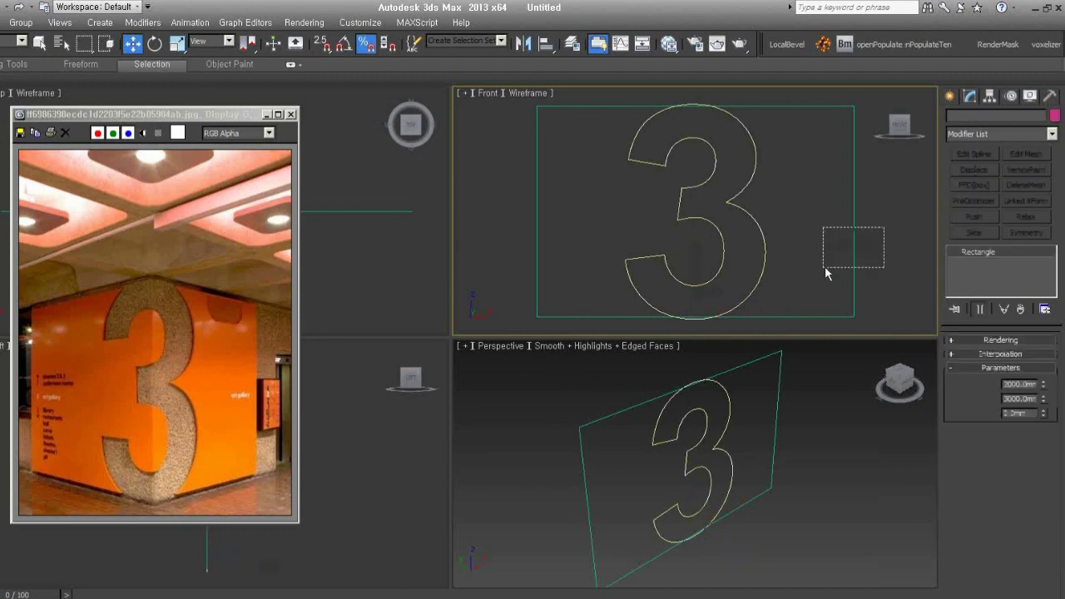
pyautogui.click(763, 264)
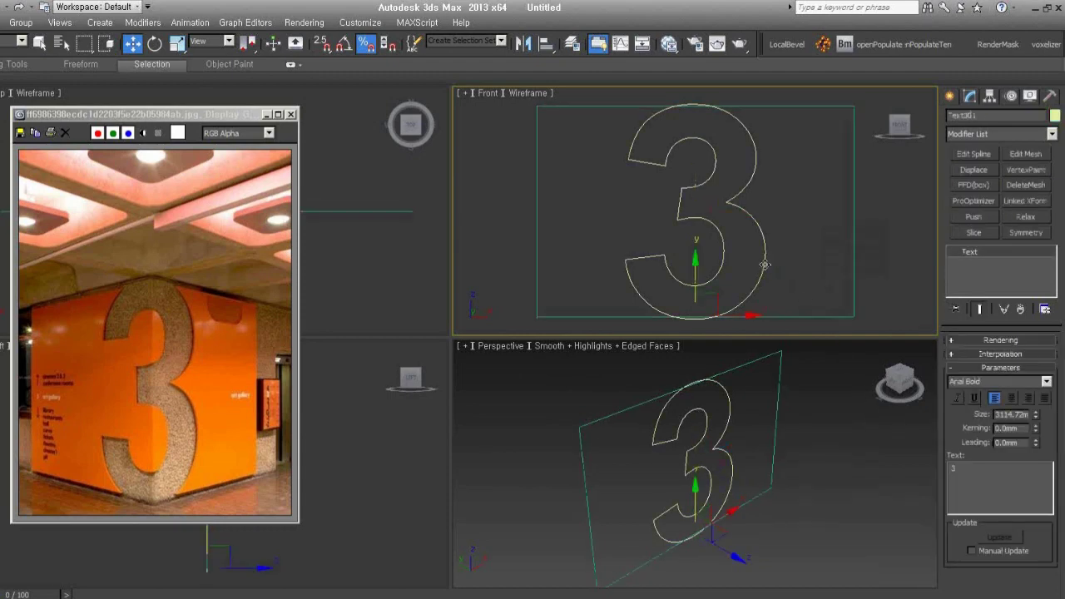
pyautogui.moveTo(880, 296); pyautogui.dragTo(827, 263)
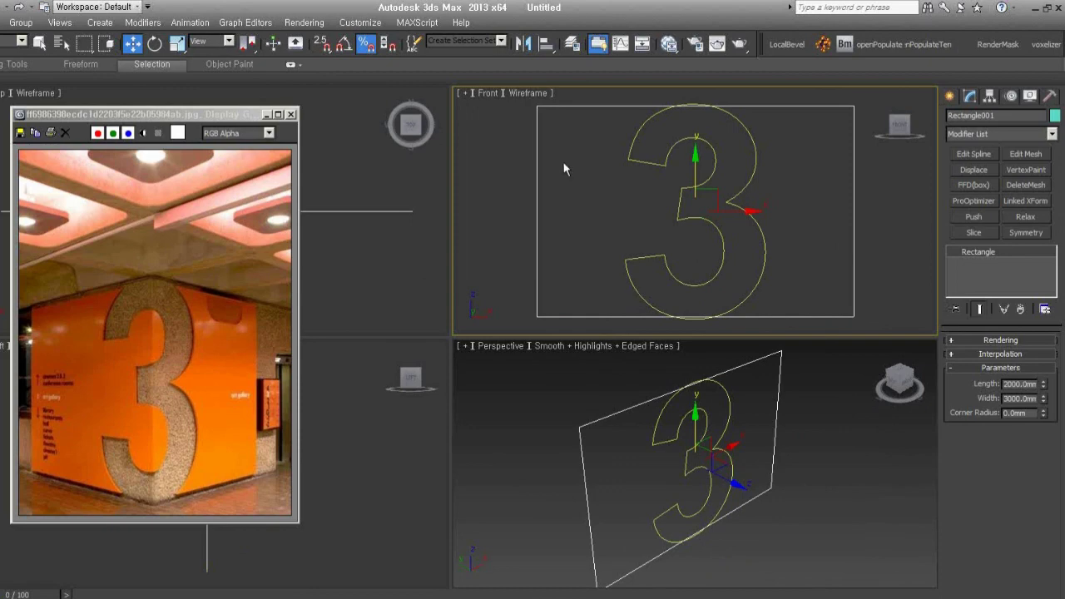
# Convert Rectangle001 to an Editable Spline and enter Vertex sub-object level.
pyautogui.rightClick(580, 177)
pyautogui.moveTo(615, 303)
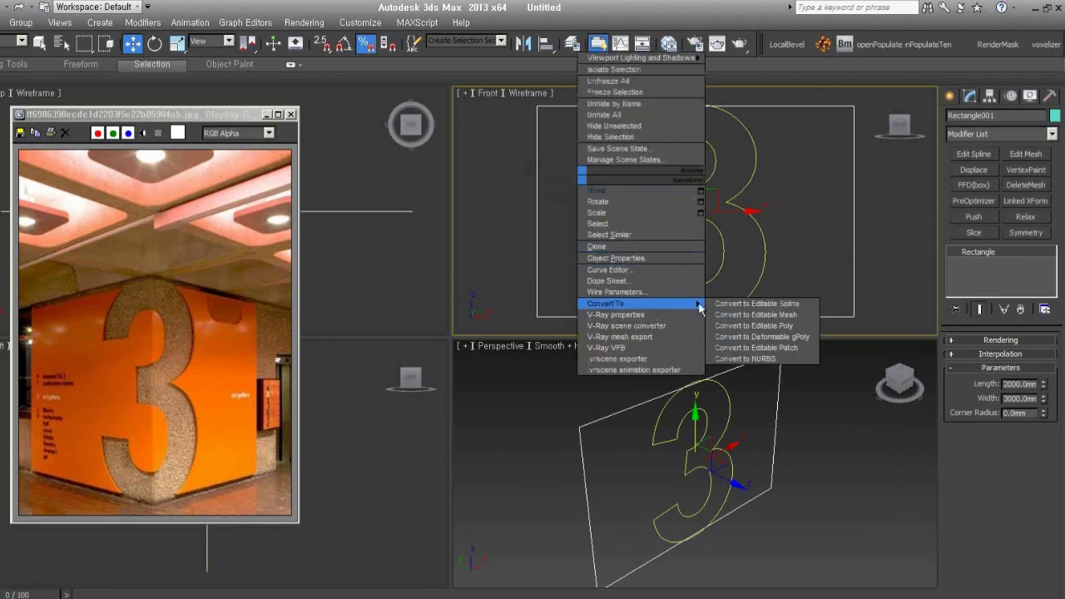
pyautogui.click(794, 303)
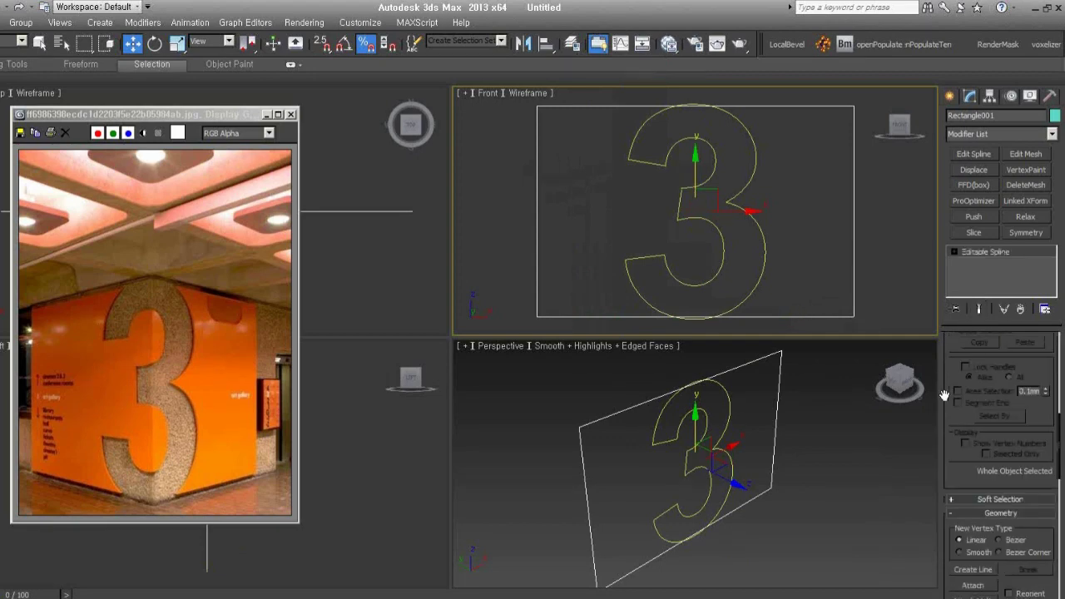
pyautogui.click(953, 251)
pyautogui.click(979, 262)
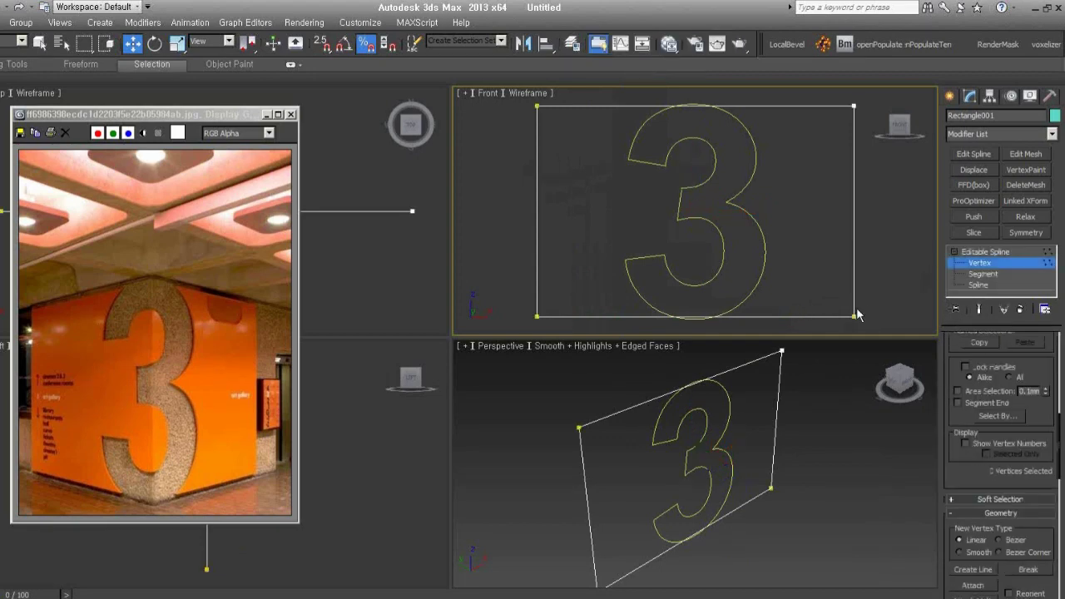
# Select all four rectangle vertices and set them to Corner type.
pyautogui.moveTo(872, 320)
pyautogui.mouseDown()
pyautogui.moveTo(699, 261)
pyautogui.moveTo(800, 278)
pyautogui.mouseUp()
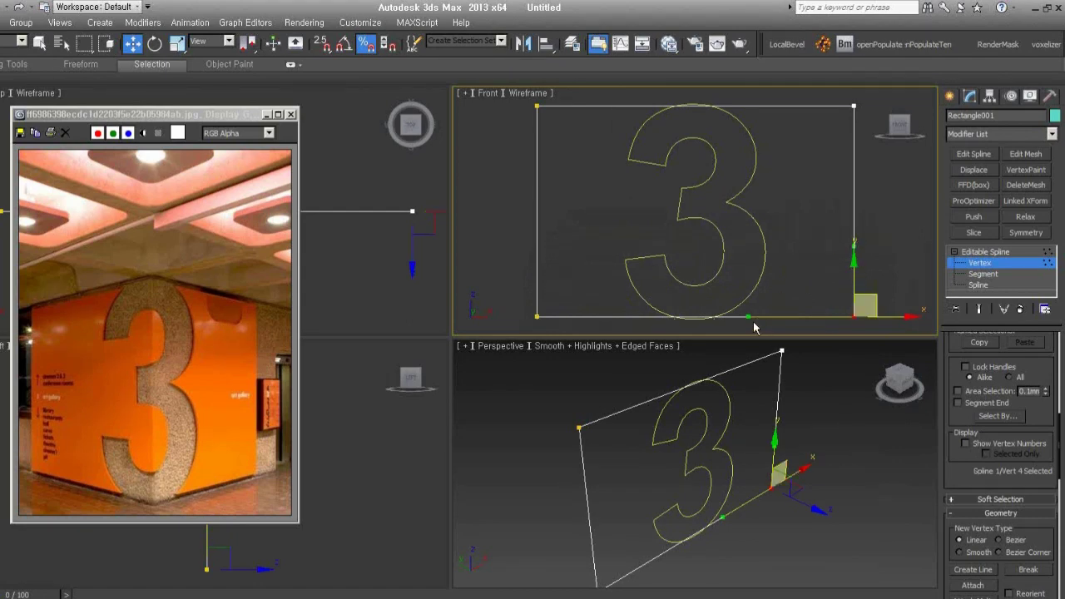
pyautogui.moveTo(749, 316)
pyautogui.mouseDown()
pyautogui.moveTo(774, 251)
pyautogui.moveTo(749, 317)
pyautogui.mouseUp()
pyautogui.moveTo(853, 244); pyautogui.dragTo(846, 248)
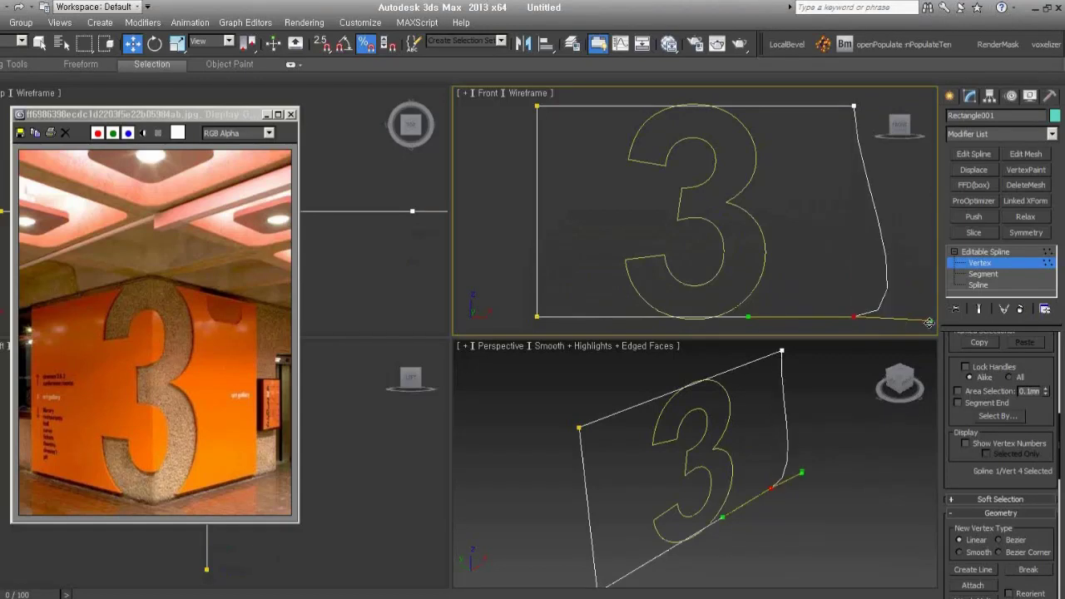
pyautogui.hotkey('ctrl', 'z')
pyautogui.moveTo(865, 173); pyautogui.dragTo(733, 97)
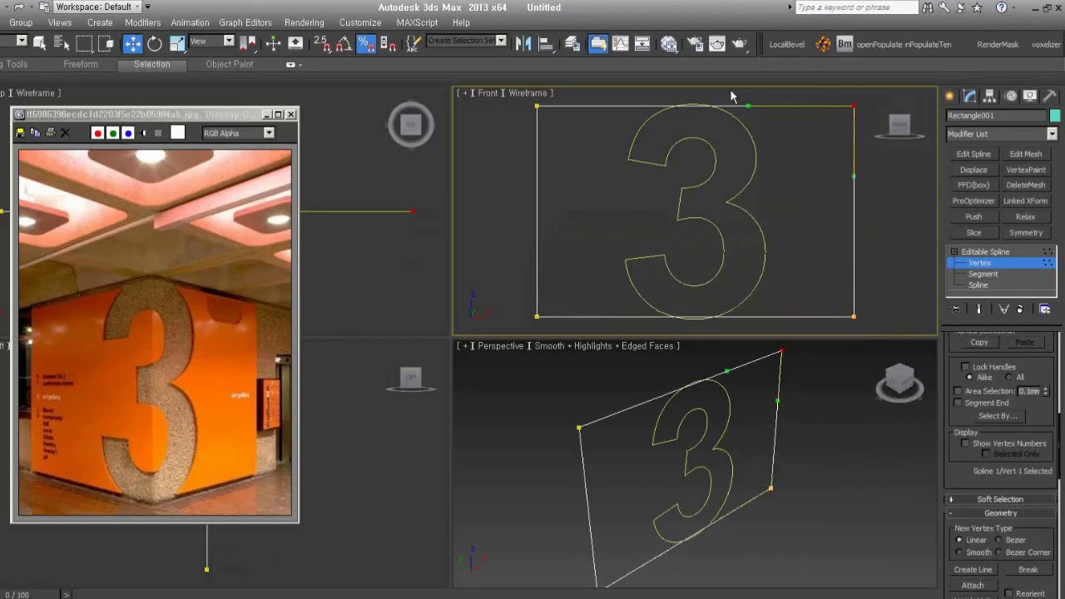
pyautogui.hotkey('ctrl', 'a')
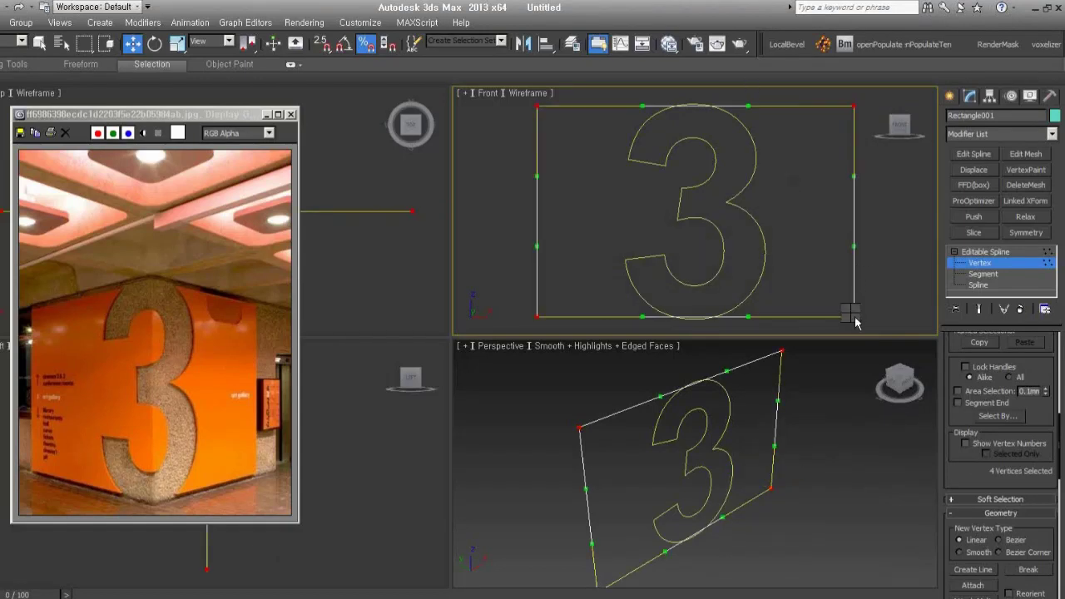
pyautogui.rightClick(850, 313)
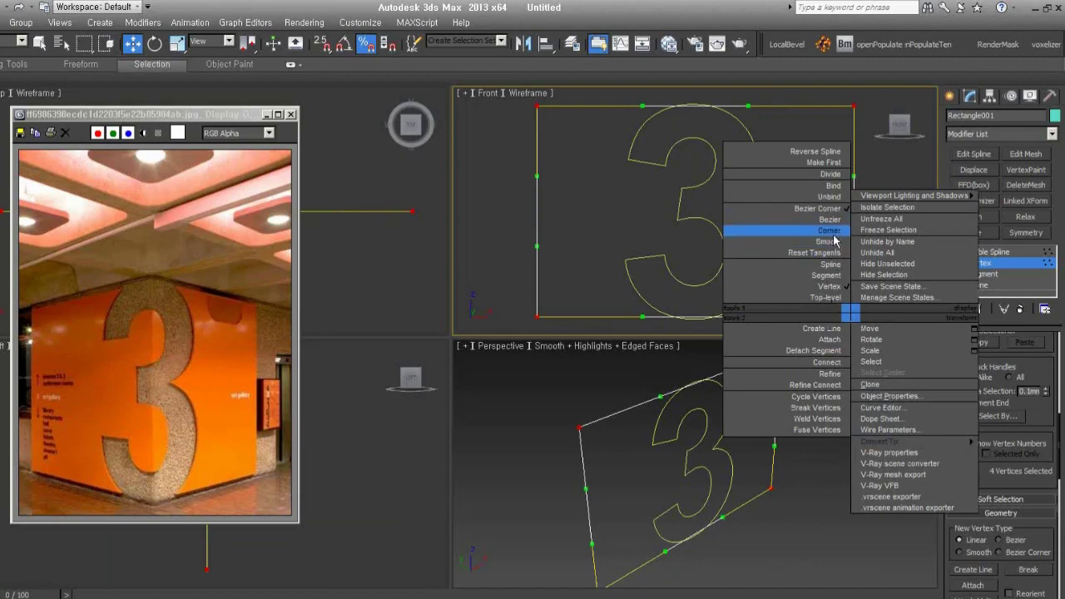
pyautogui.click(833, 233)
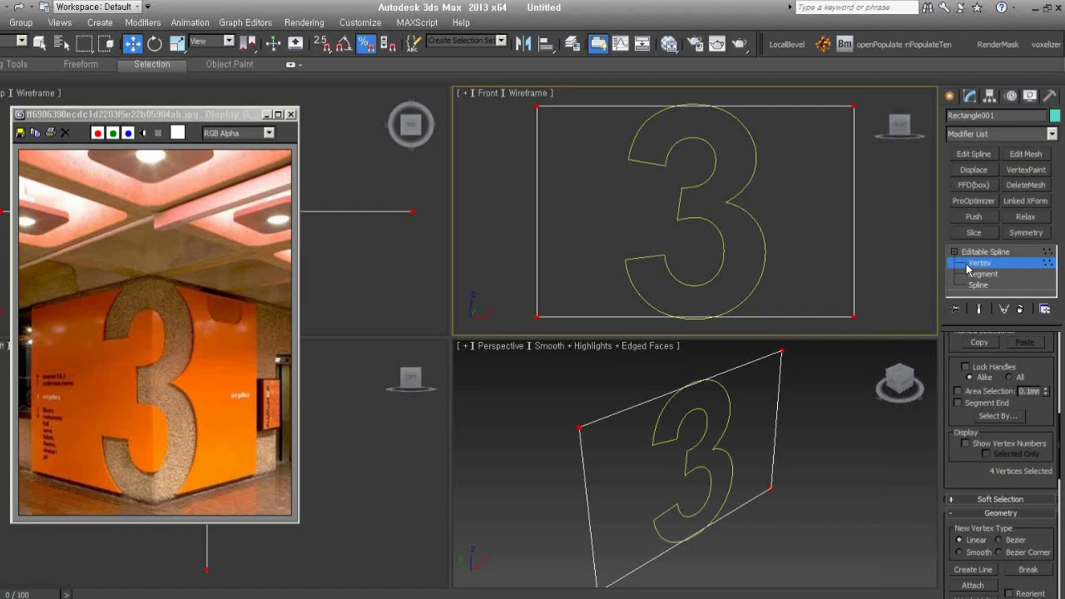
pyautogui.click(969, 264)
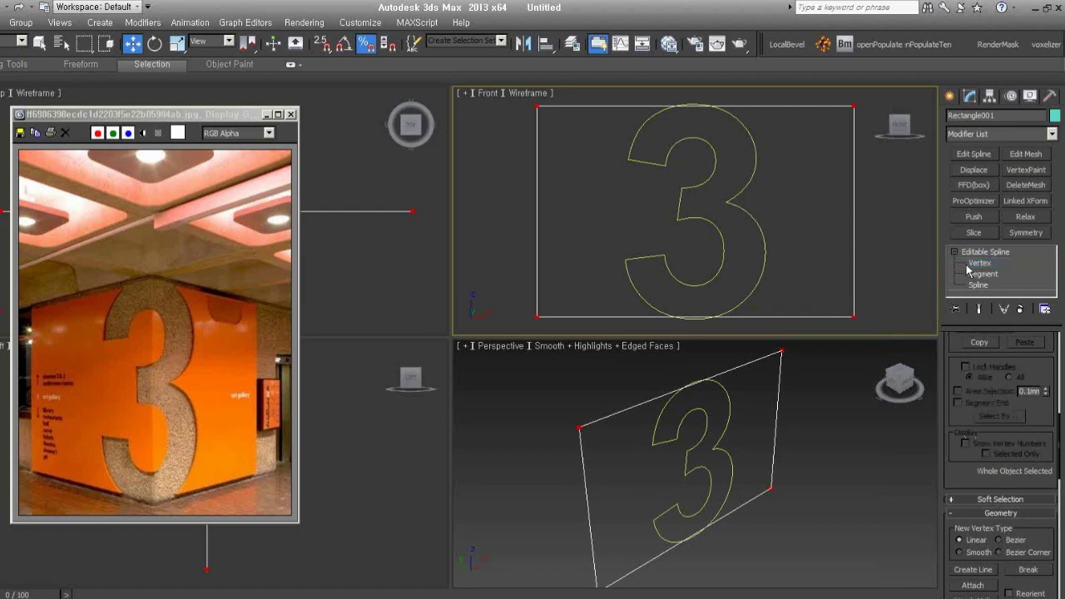
pyautogui.scroll(-3, 978, 466)
# Attach the '3' outline to the rectangle spline and select the rectangle at Spline level.
pyautogui.click(971, 484)
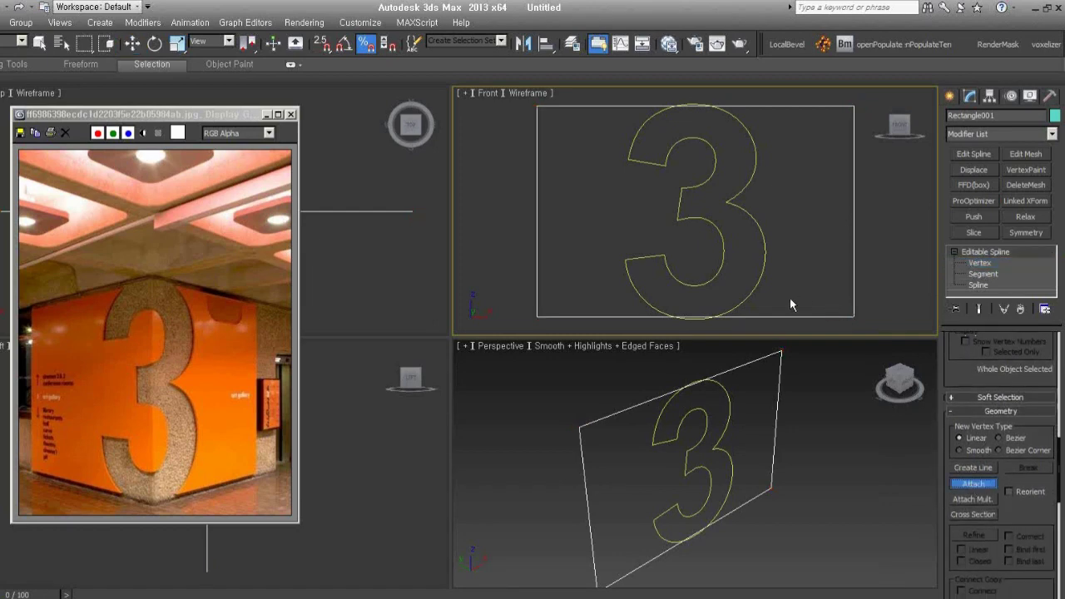
pyautogui.rightClick(812, 247)
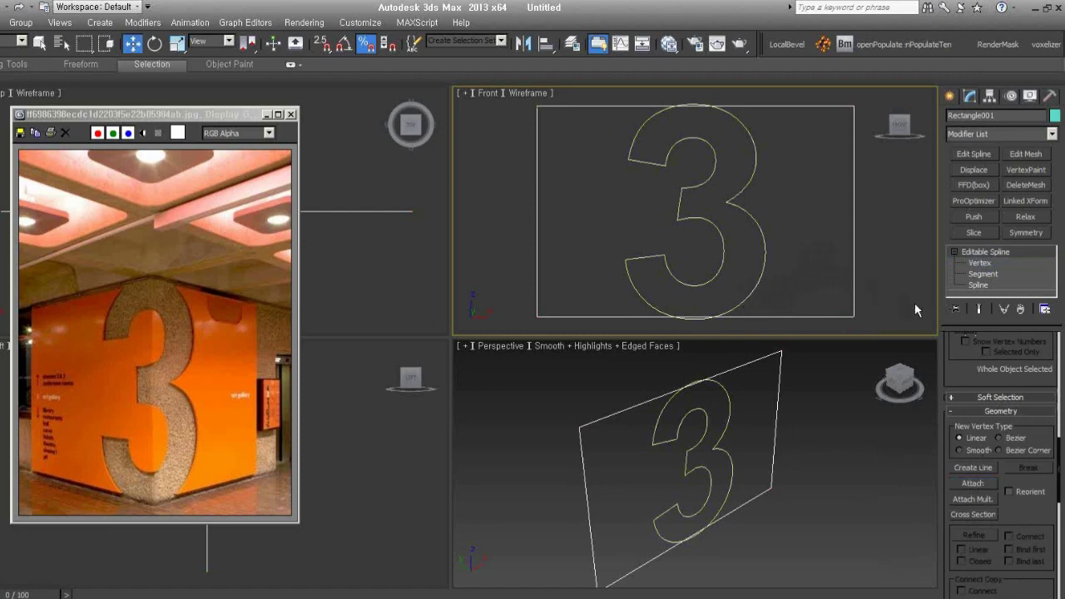
pyautogui.click(977, 285)
pyautogui.click(853, 300)
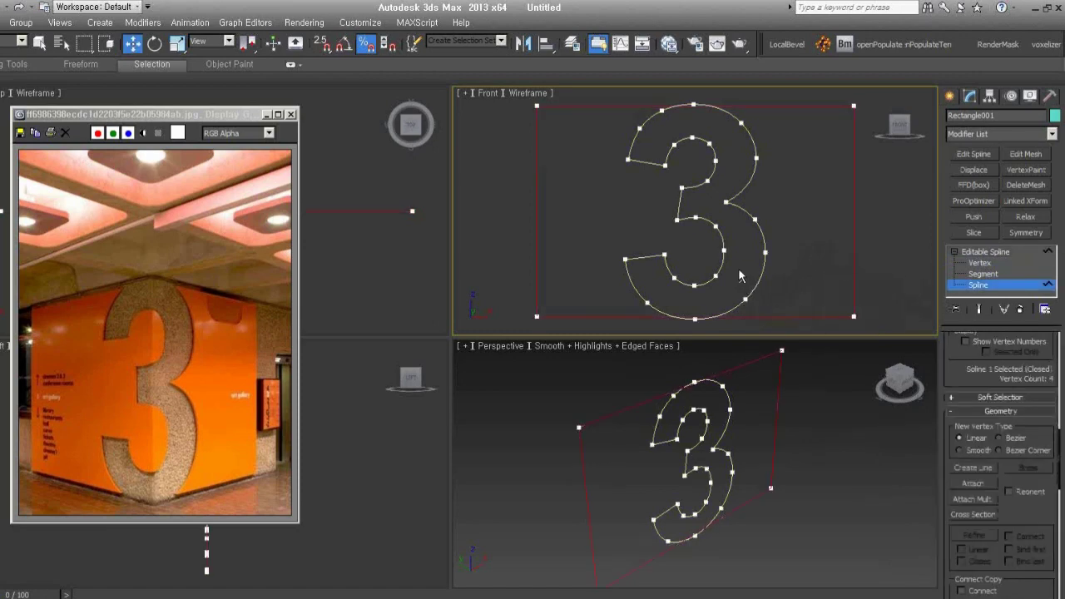
pyautogui.moveTo(1022, 542); pyautogui.dragTo(1023, 171)
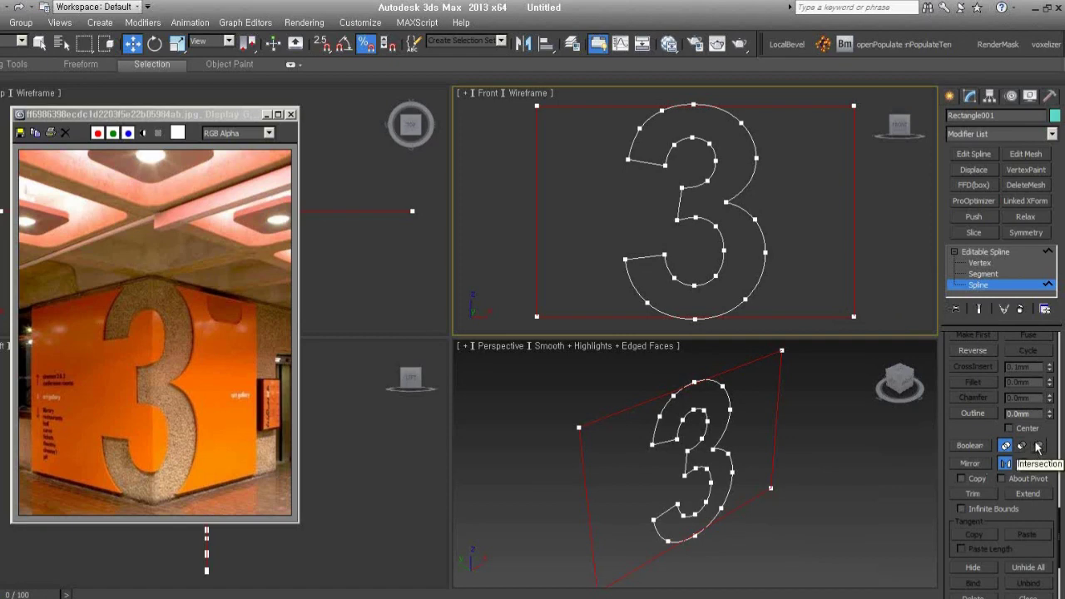
# Boolean-subtract the '3' outline from the rectangle, leaving a 3-shaped cut-out.
pyautogui.click(971, 446)
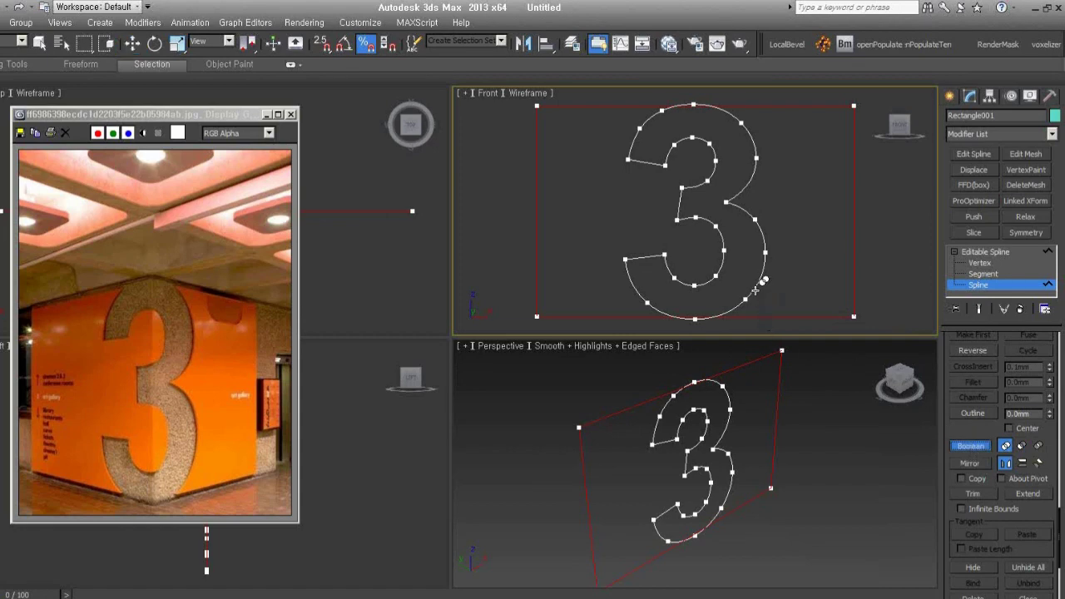
pyautogui.click(1022, 446)
pyautogui.click(748, 294)
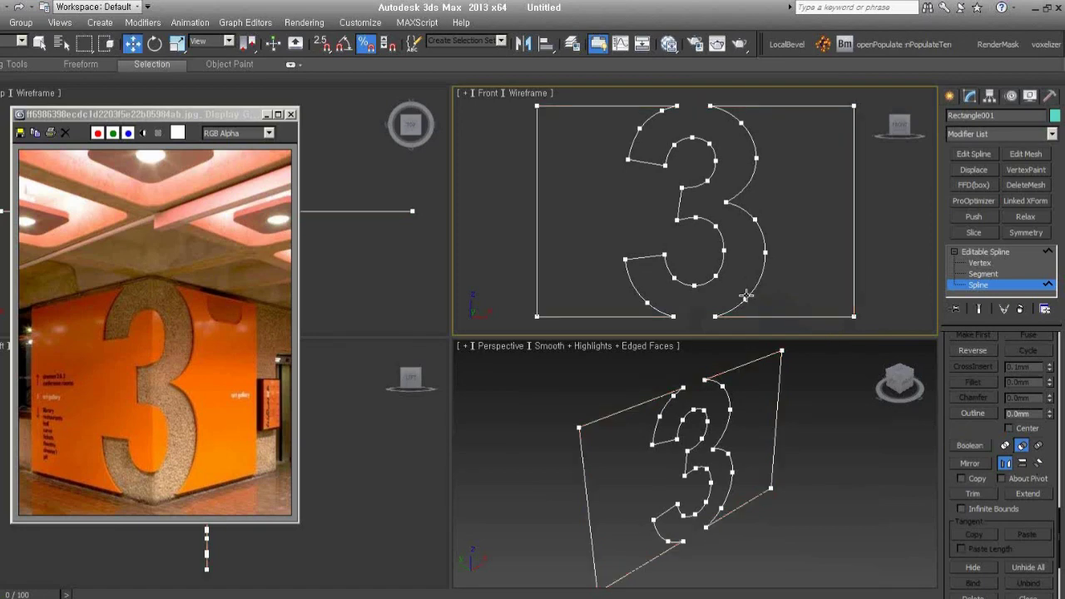
pyautogui.click(990, 285)
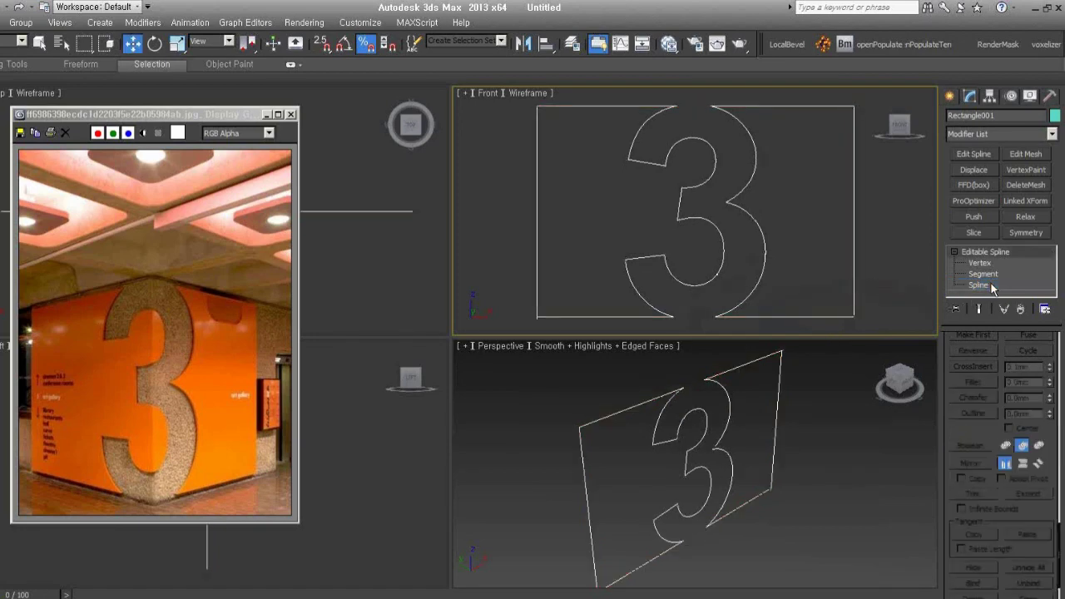
pyautogui.moveTo(750, 457)
pyautogui.keyDown('alt'); pyautogui.mouseDown(button='middle')
pyautogui.moveTo(791, 451)
pyautogui.moveTo(829, 471)
pyautogui.moveTo(810, 452)
pyautogui.mouseUp(button='middle'); pyautogui.keyUp('alt')
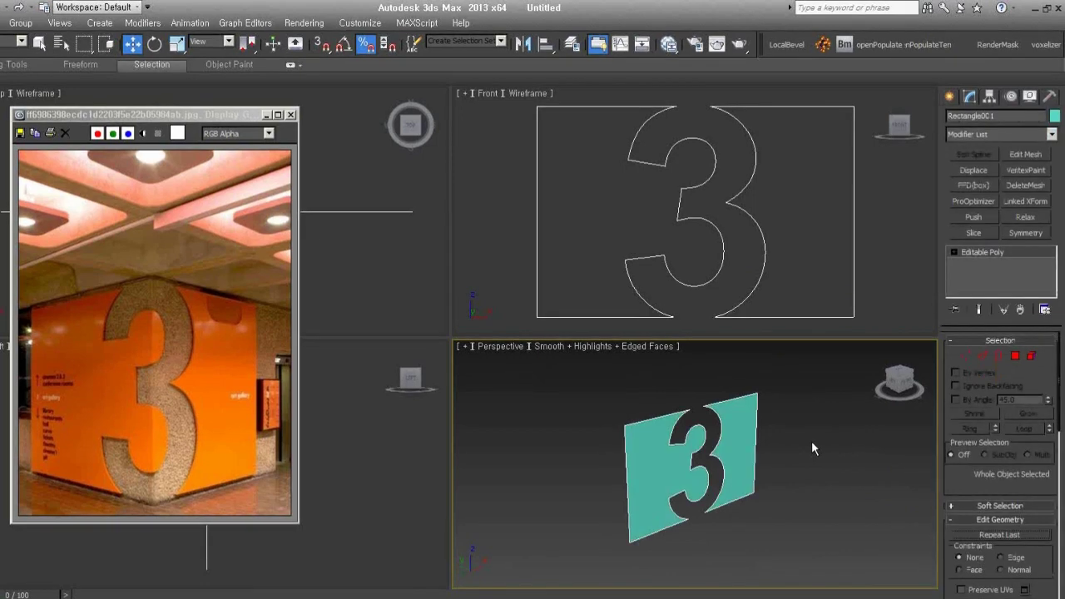
# Activate the Front view and deselect the teal editable poly panel.
pyautogui.middleClick(875, 309)
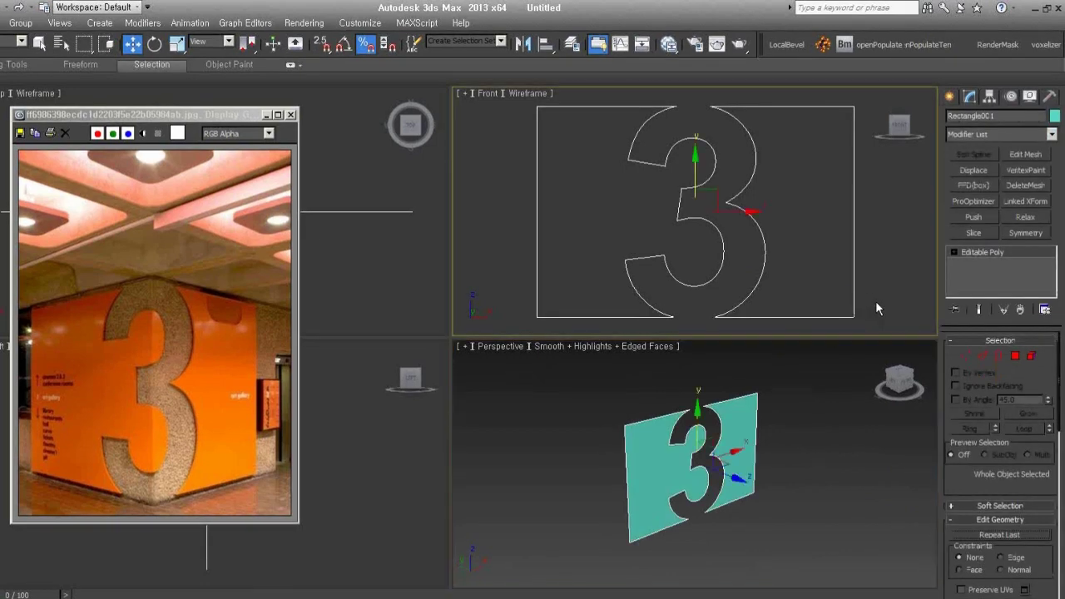
pyautogui.click(871, 289)
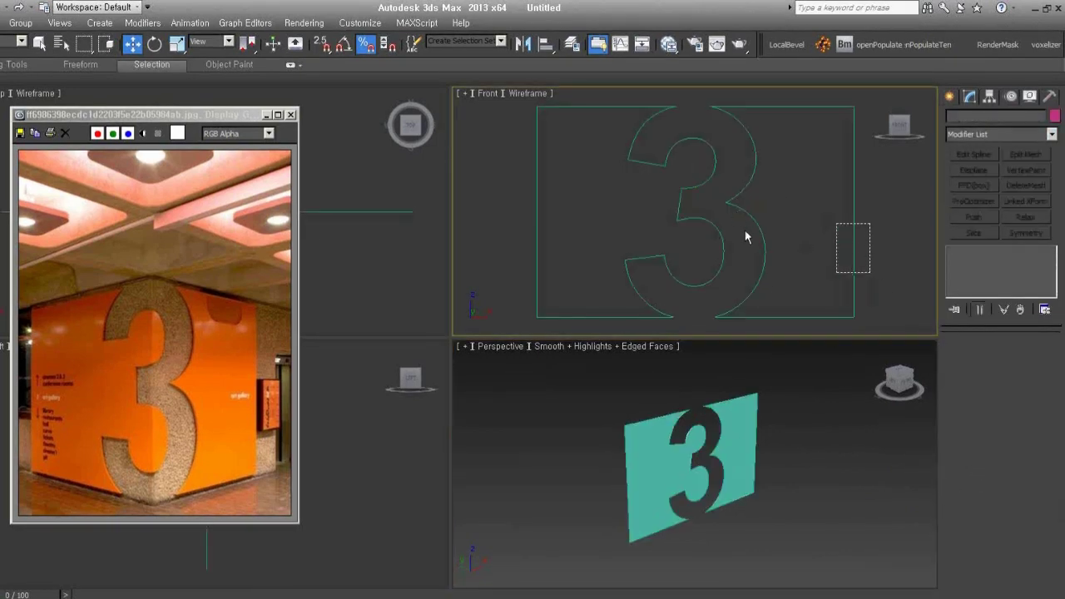
# Reselect the cut-out panel, view it head-on, and add a Symmetry modifier.
pyautogui.click(726, 248)
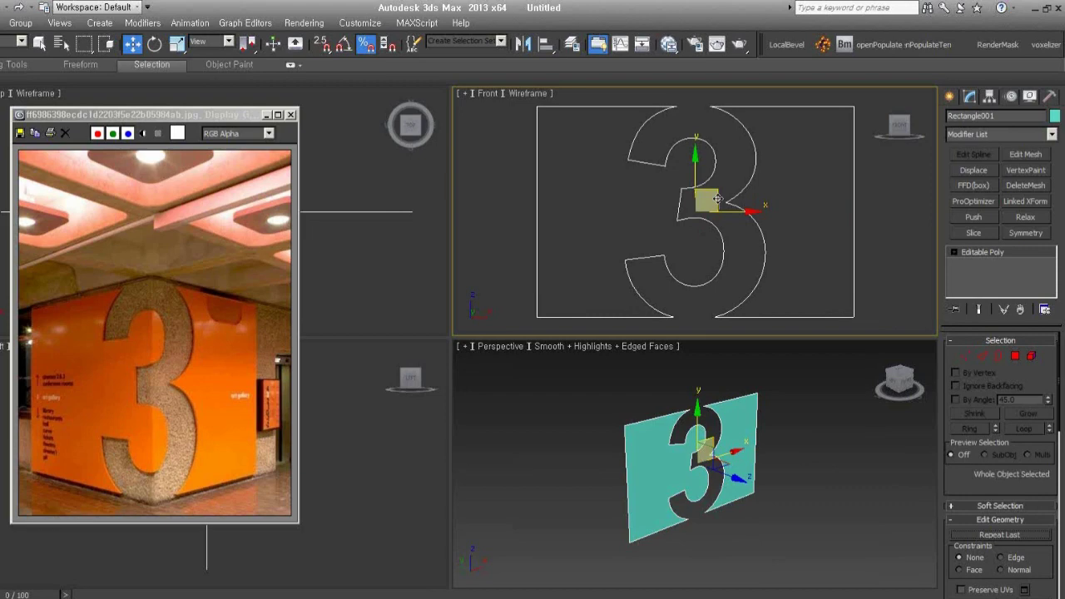
pyautogui.moveTo(724, 405)
pyautogui.keyDown('alt'); pyautogui.mouseDown(button='middle')
pyautogui.moveTo(675, 435)
pyautogui.moveTo(729, 463)
pyautogui.mouseUp(button='middle'); pyautogui.keyUp('alt')
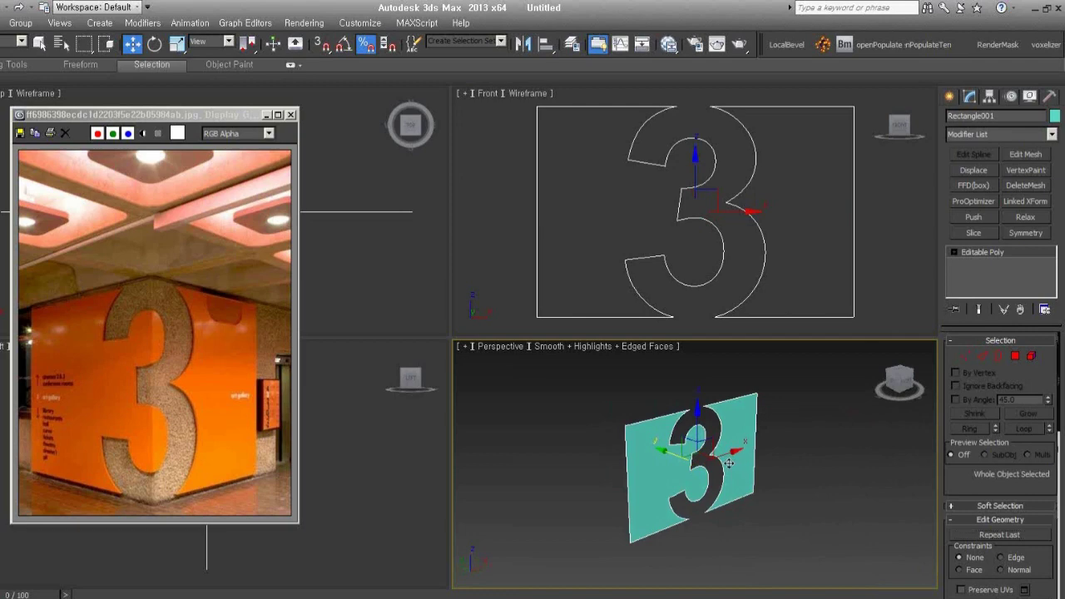
pyautogui.scroll(2, 729, 463)
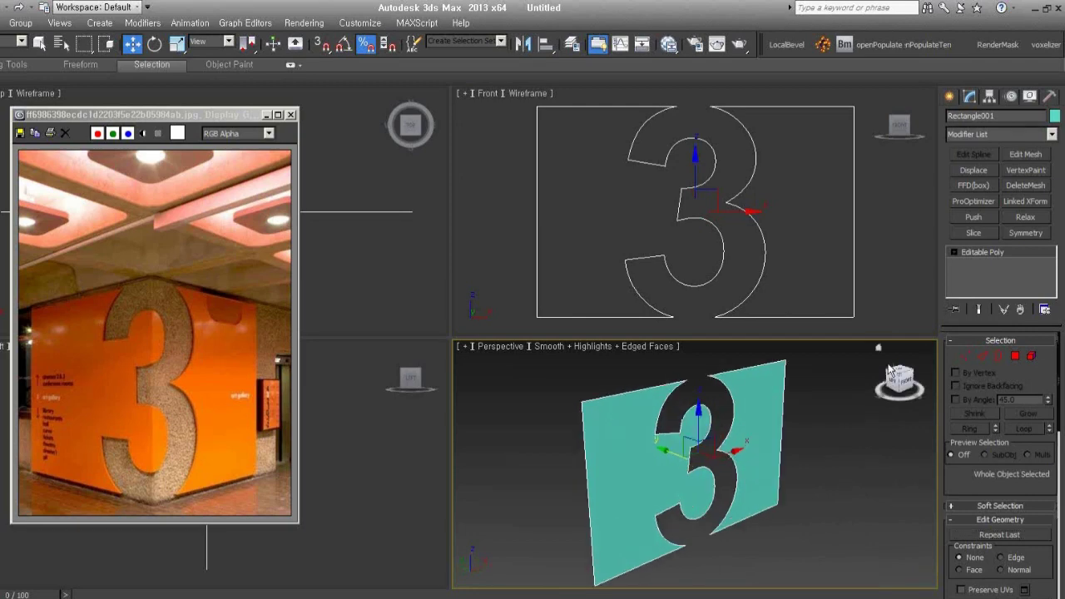
pyautogui.click(1026, 233)
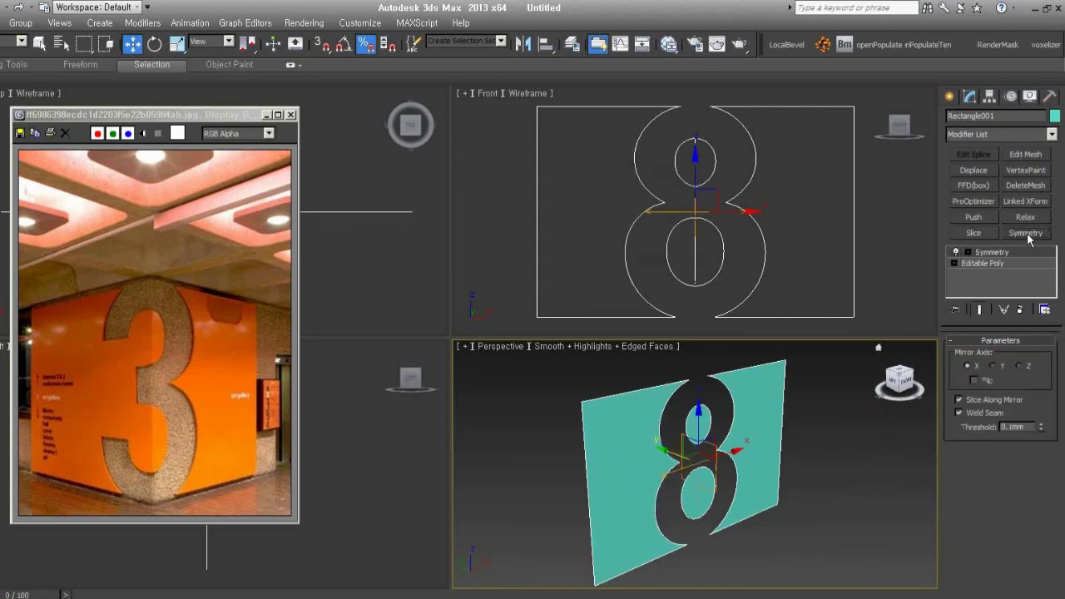
# In Top view, rotate the Symmetry mirror plane with angle snap so the halves fold into a V.
pyautogui.moveTo(229, 115); pyautogui.dragTo(196, 153)
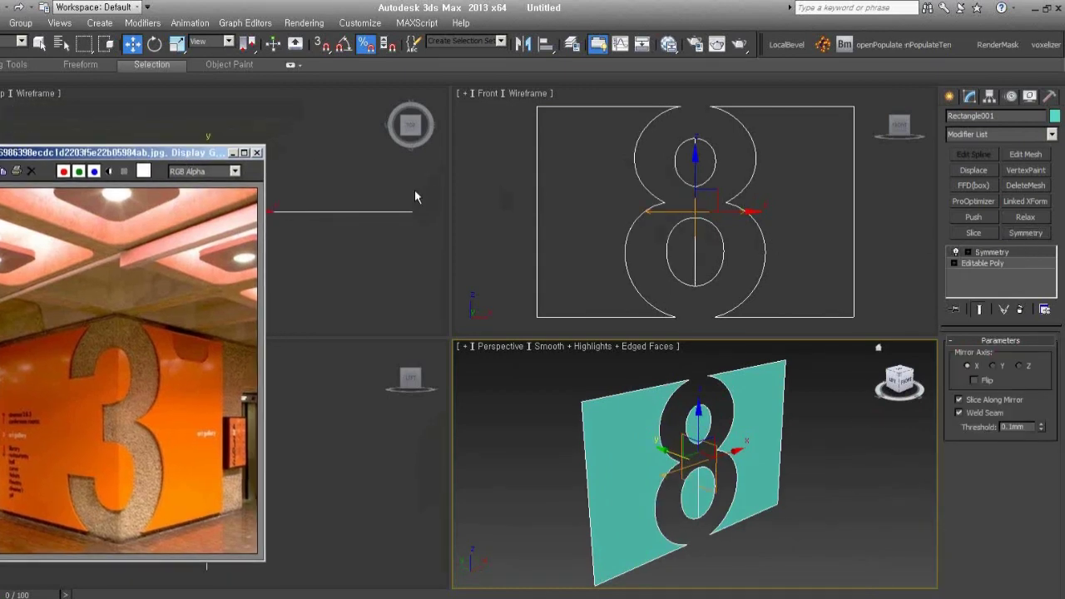
pyautogui.rightClick(692, 245)
pyautogui.press('t')
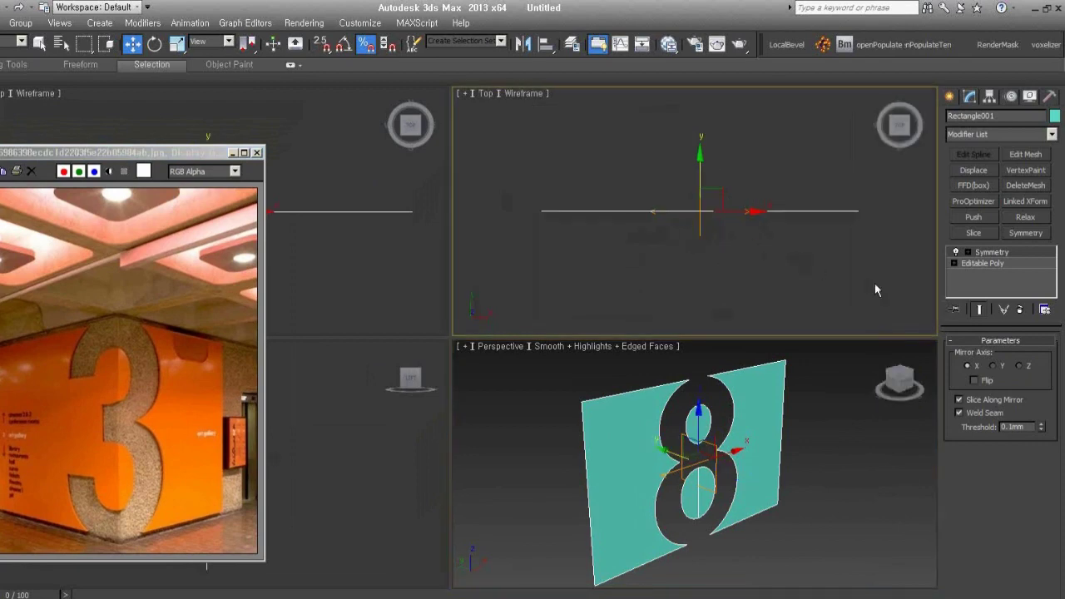
pyautogui.click(967, 251)
pyautogui.click(994, 263)
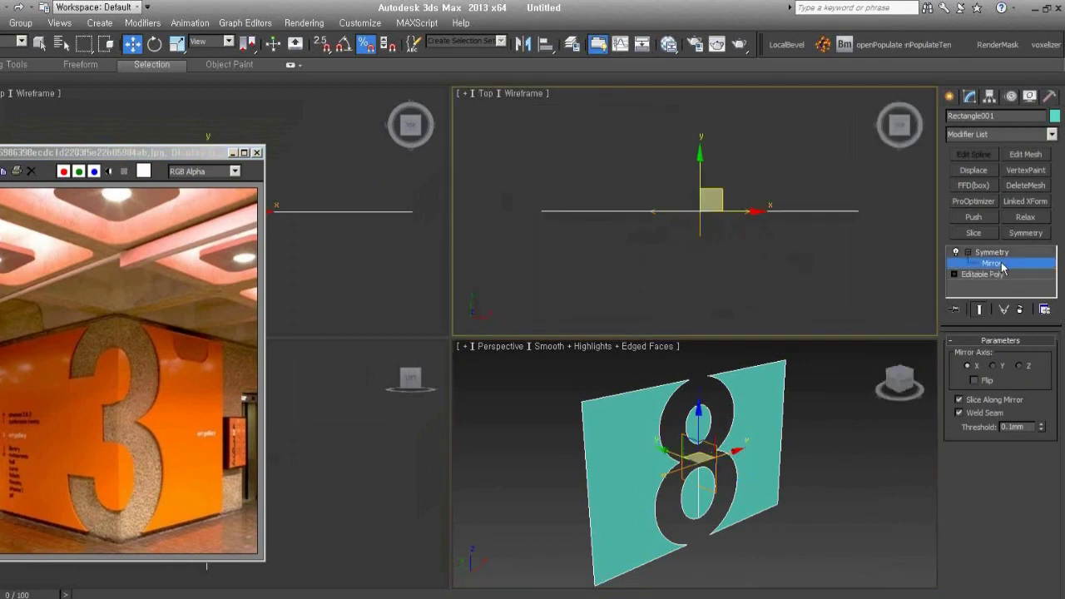
pyautogui.rightClick(717, 213)
pyautogui.click(736, 229)
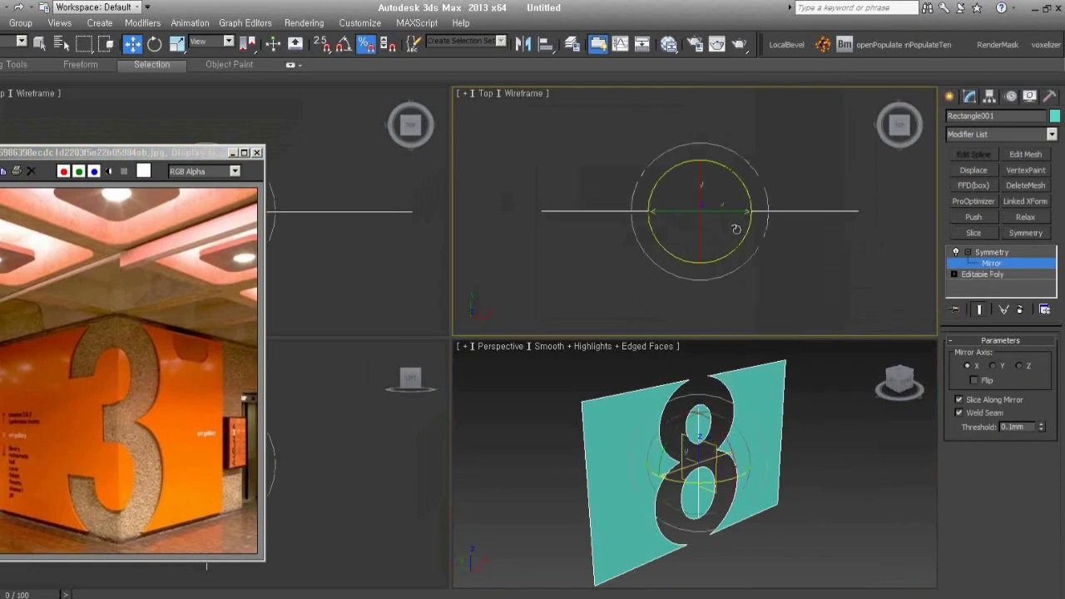
pyautogui.click(345, 47)
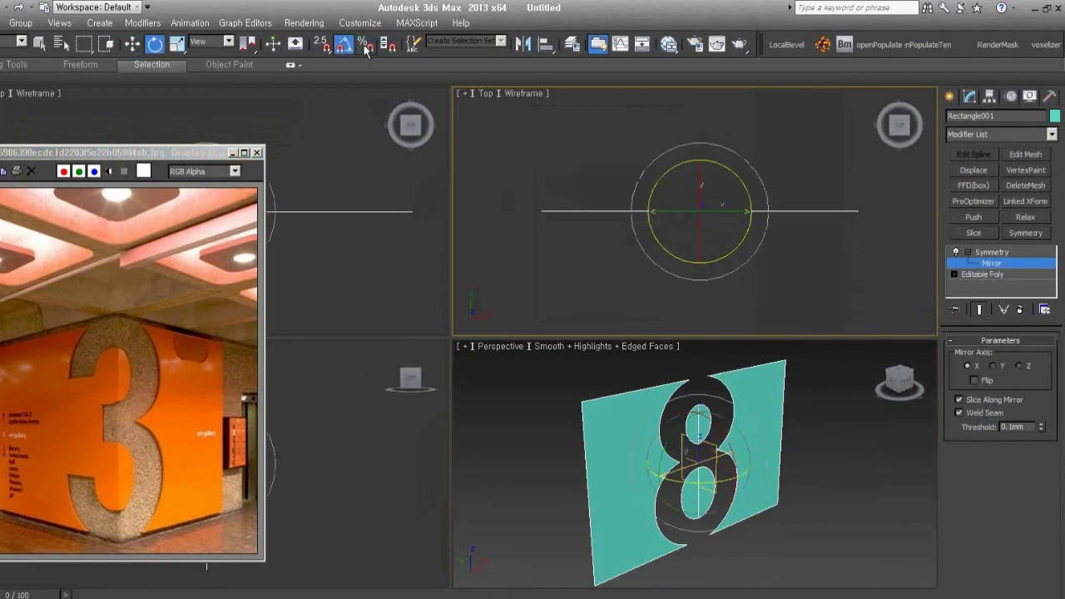
pyautogui.moveTo(745, 233); pyautogui.dragTo(722, 273)
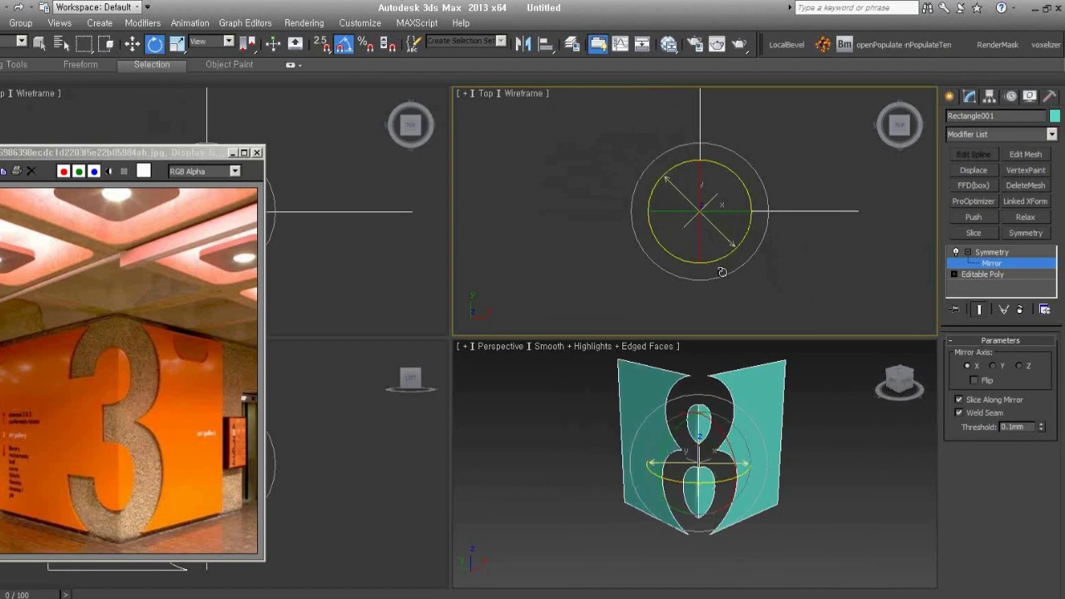
# Inspect the folded halves in Perspective and duplicate the mirrored panel with Ctrl+V.
pyautogui.moveTo(769, 499)
pyautogui.keyDown('alt'); pyautogui.mouseDown(button='middle')
pyautogui.moveTo(809, 472)
pyautogui.moveTo(774, 433)
pyautogui.moveTo(744, 485)
pyautogui.moveTo(752, 499)
pyautogui.mouseUp(button='middle'); pyautogui.keyUp('alt')
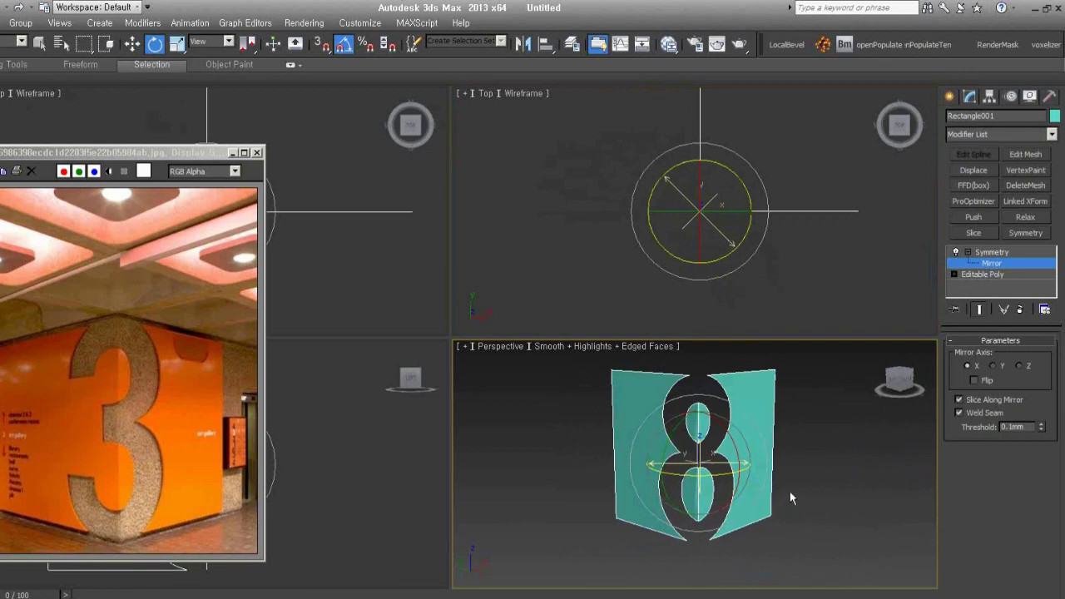
pyautogui.rightClick(766, 431)
pyautogui.click(820, 440)
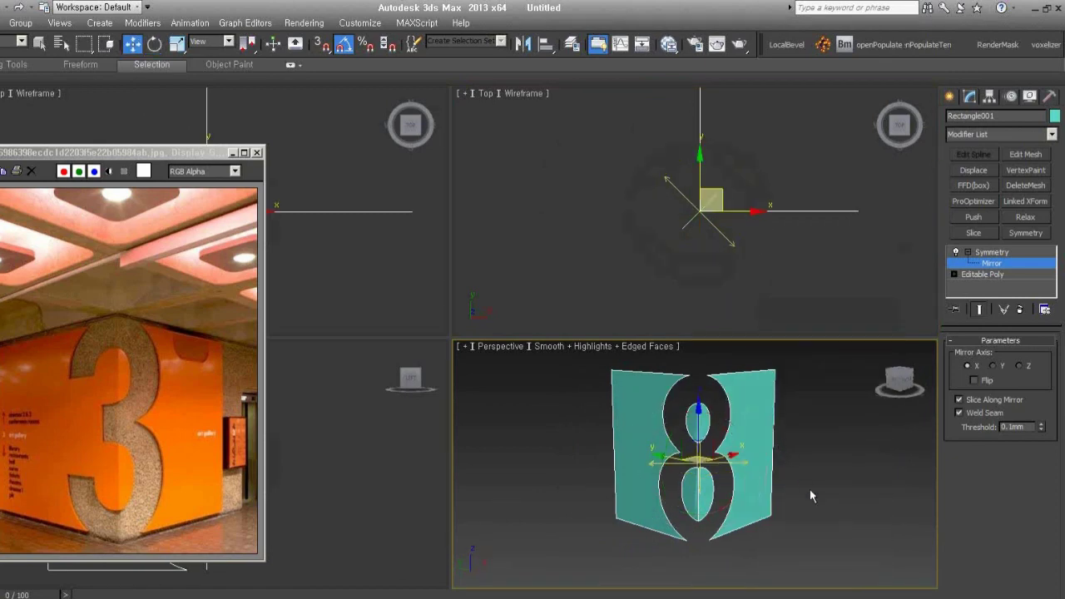
pyautogui.moveTo(821, 509)
pyautogui.keyDown('alt'); pyautogui.mouseDown(button='middle')
pyautogui.moveTo(733, 519)
pyautogui.moveTo(720, 505)
pyautogui.mouseUp(button='middle'); pyautogui.keyUp('alt')
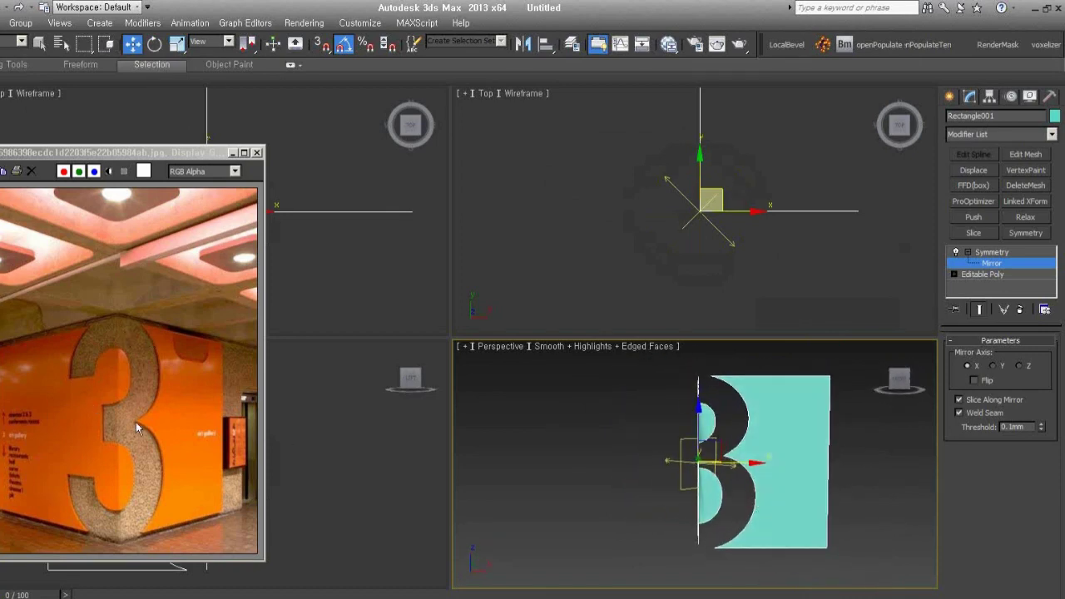
pyautogui.moveTo(732, 499)
pyautogui.keyDown('alt'); pyautogui.mouseDown(button='middle')
pyautogui.moveTo(784, 524)
pyautogui.moveTo(766, 512)
pyautogui.mouseUp(button='middle'); pyautogui.keyUp('alt')
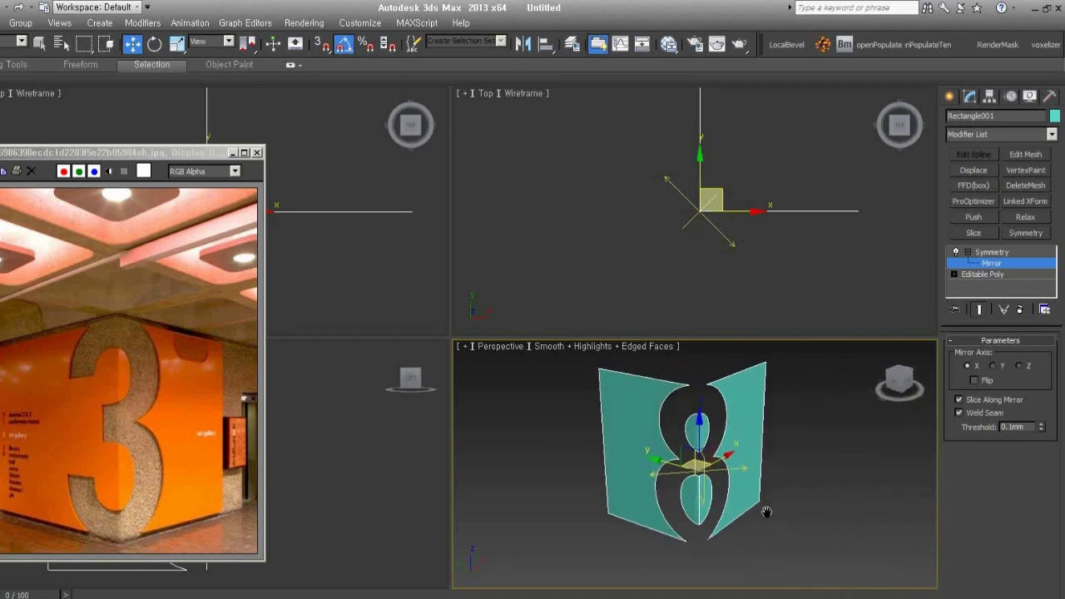
pyautogui.hotkey('ctrl', 'v')
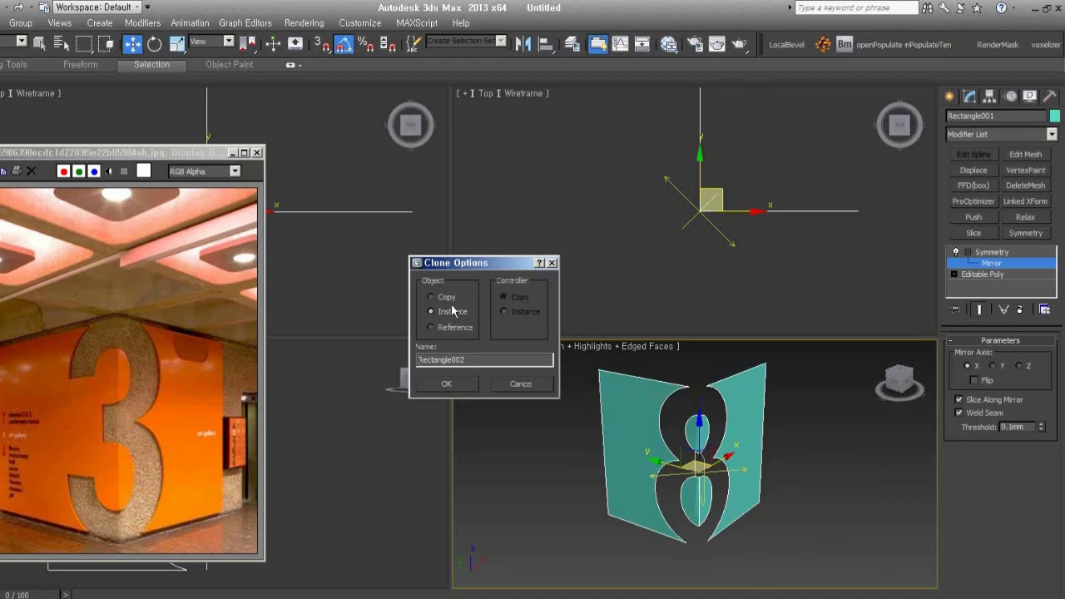
# Make an independent copy, Rectangle002, with its Symmetry flipped into a crossing panel.
pyautogui.click(454, 386)
pyautogui.click(974, 380)
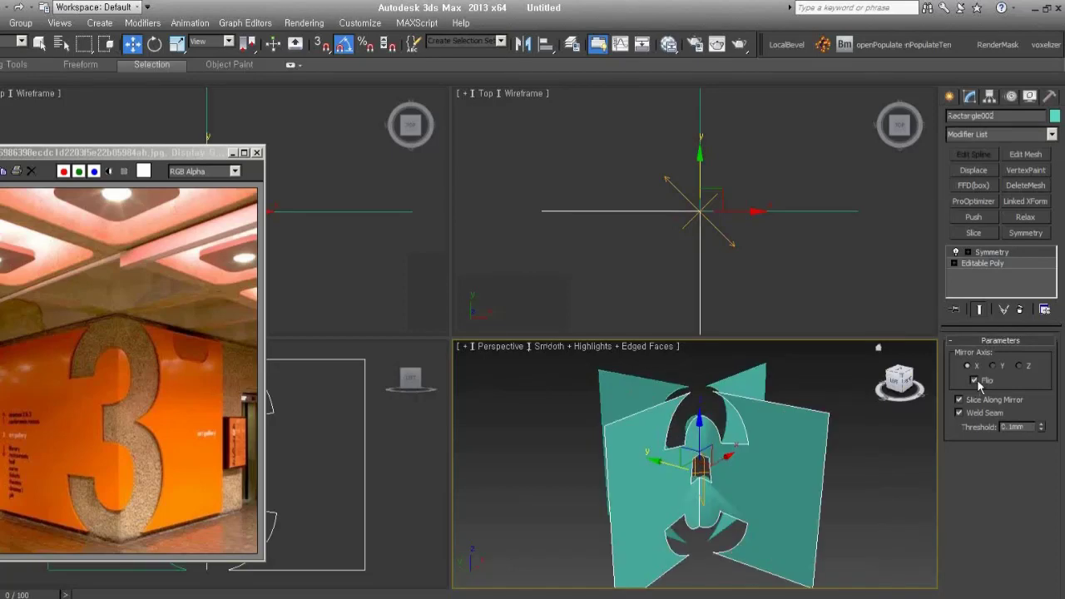
pyautogui.moveTo(854, 507)
pyautogui.keyDown('alt'); pyautogui.mouseDown(button='middle')
pyautogui.moveTo(799, 507)
pyautogui.moveTo(841, 507)
pyautogui.moveTo(841, 530)
pyautogui.mouseUp(button='middle'); pyautogui.keyUp('alt')
# Add one Edit Poly modifier covering both crossed panels.
pyautogui.hotkey('ctrl', 'a')
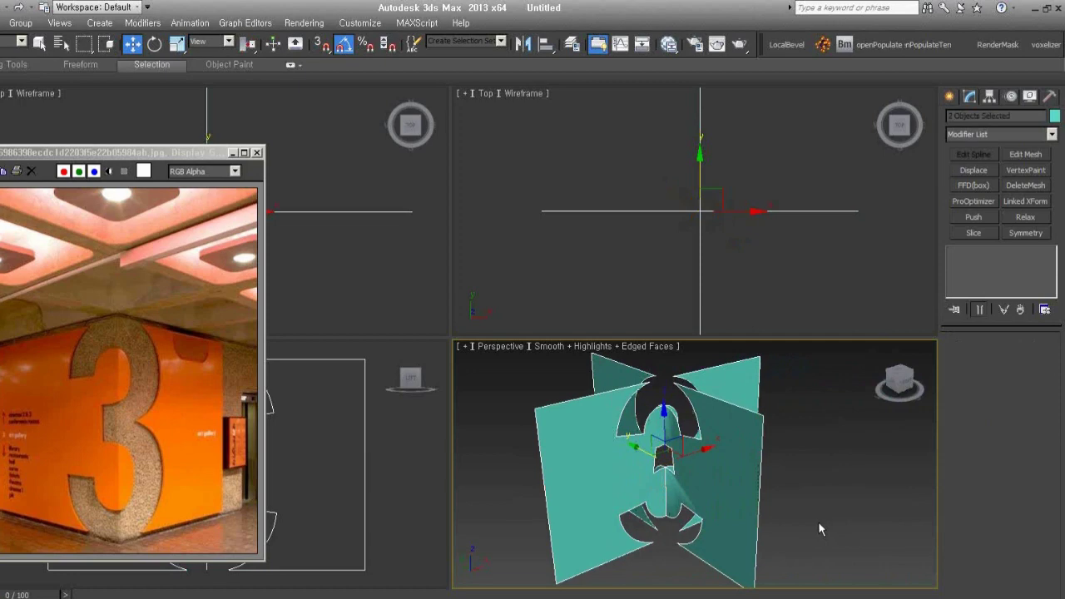
pyautogui.rightClick(707, 436)
pyautogui.moveTo(732, 565)
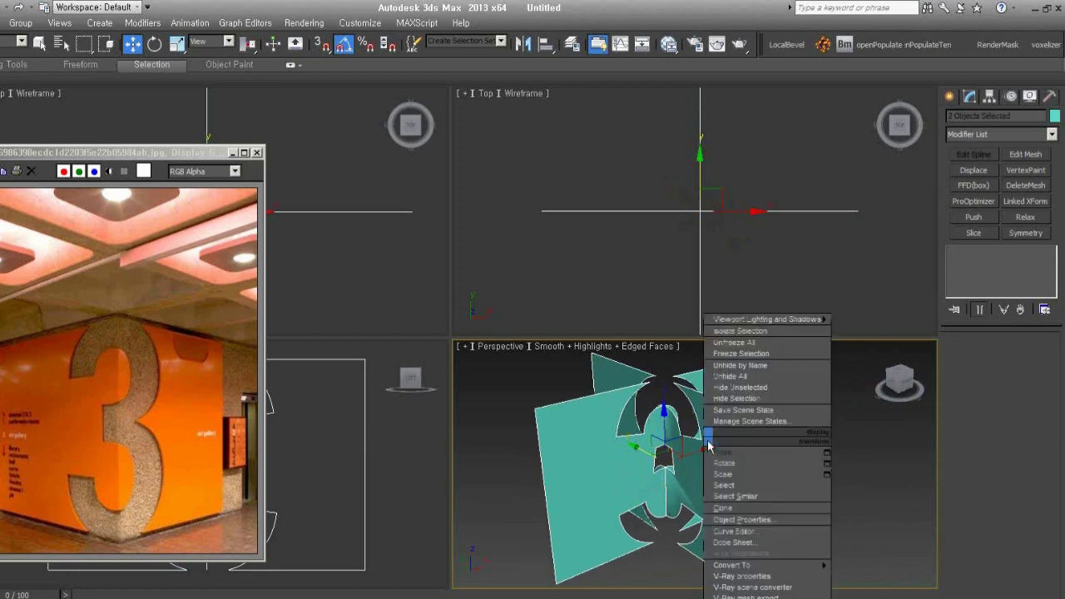
pyautogui.click(880, 576)
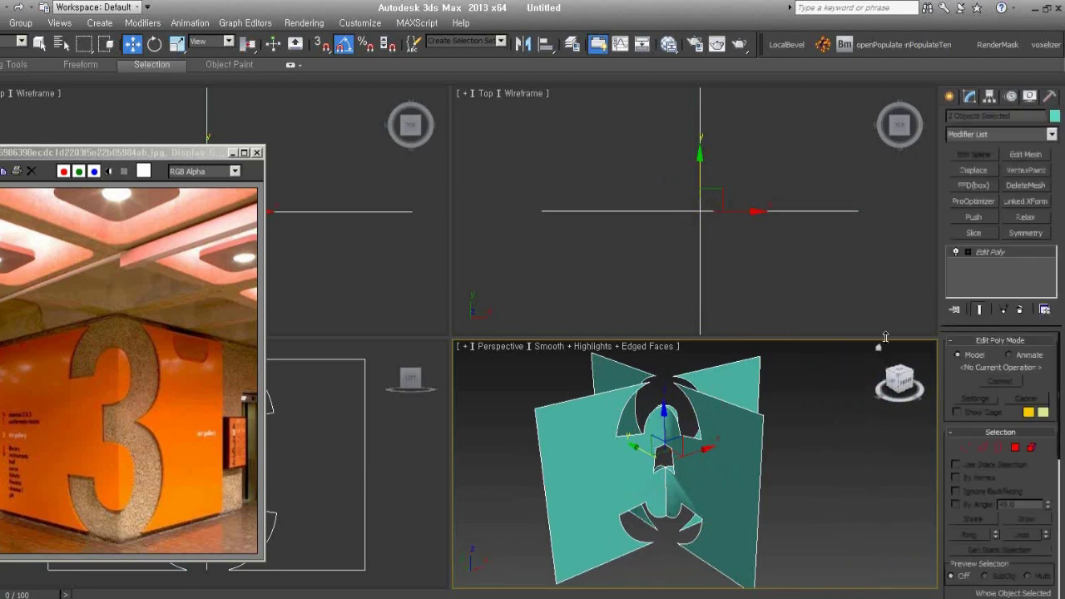
# In Polygon mode, delete the right half of the crossed panels' faces.
pyautogui.click(1015, 447)
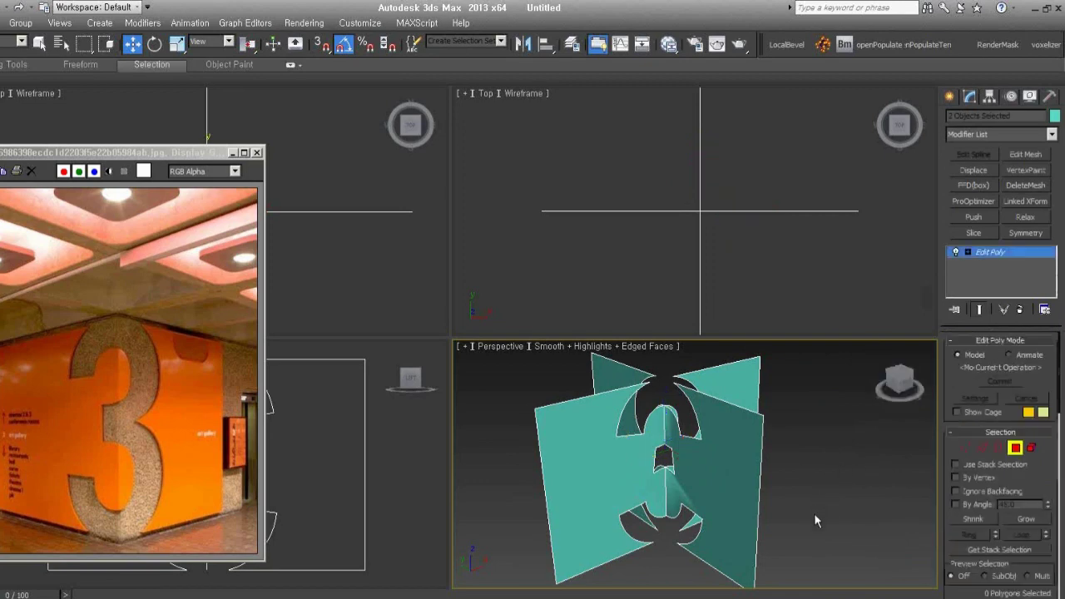
pyautogui.keyDown('alt'); pyautogui.moveTo(813, 512); pyautogui.dragTo(818, 497, button='middle'); pyautogui.keyUp('alt')
pyautogui.moveTo(815, 584); pyautogui.dragTo(670, 366)
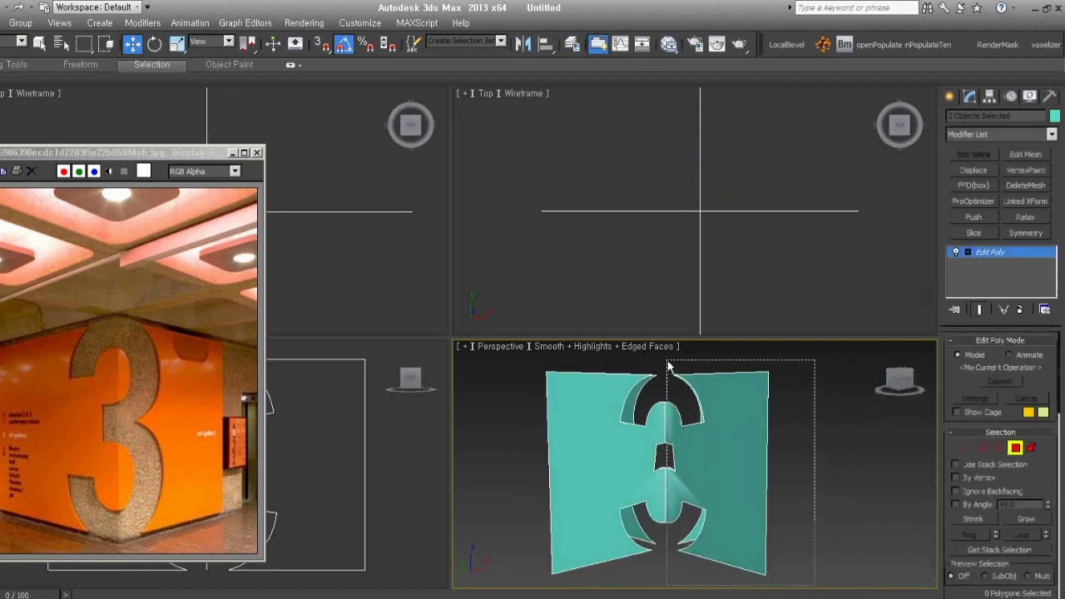
pyautogui.press('Delete')
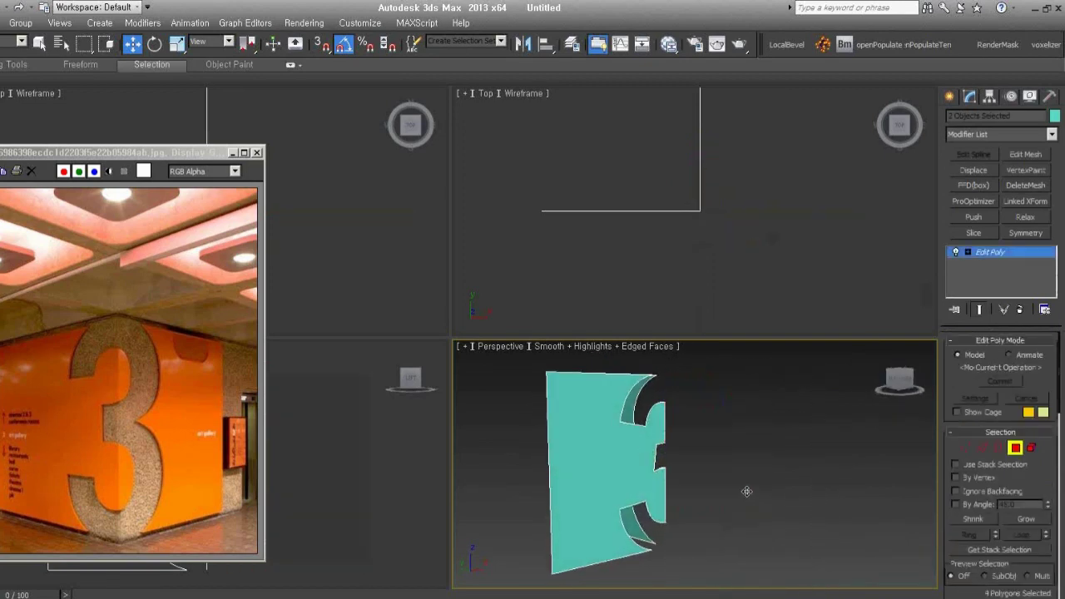
# Flip the black back-facing polygons on the right wing so they face outward.
pyautogui.moveTo(826, 430)
pyautogui.keyDown('alt'); pyautogui.mouseDown(button='middle')
pyautogui.moveTo(735, 476)
pyautogui.moveTo(693, 463)
pyautogui.moveTo(764, 467)
pyautogui.moveTo(780, 582)
pyautogui.moveTo(707, 496)
pyautogui.moveTo(783, 479)
pyautogui.moveTo(756, 488)
pyautogui.mouseUp(button='middle'); pyautogui.keyUp('alt')
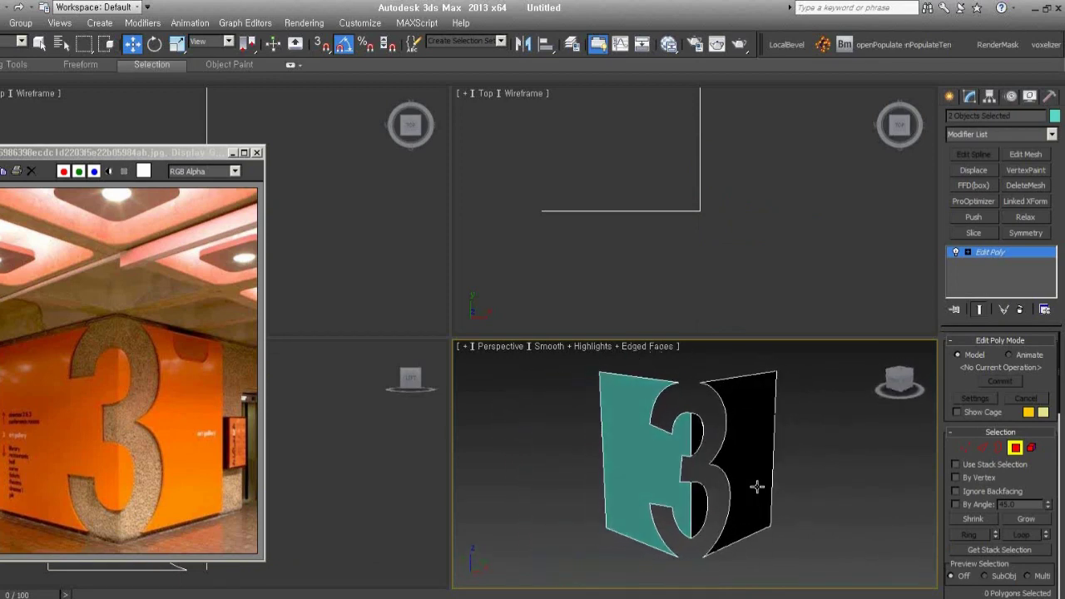
pyautogui.moveTo(823, 545)
pyautogui.mouseDown()
pyautogui.moveTo(729, 391)
pyautogui.moveTo(701, 375)
pyautogui.mouseUp()
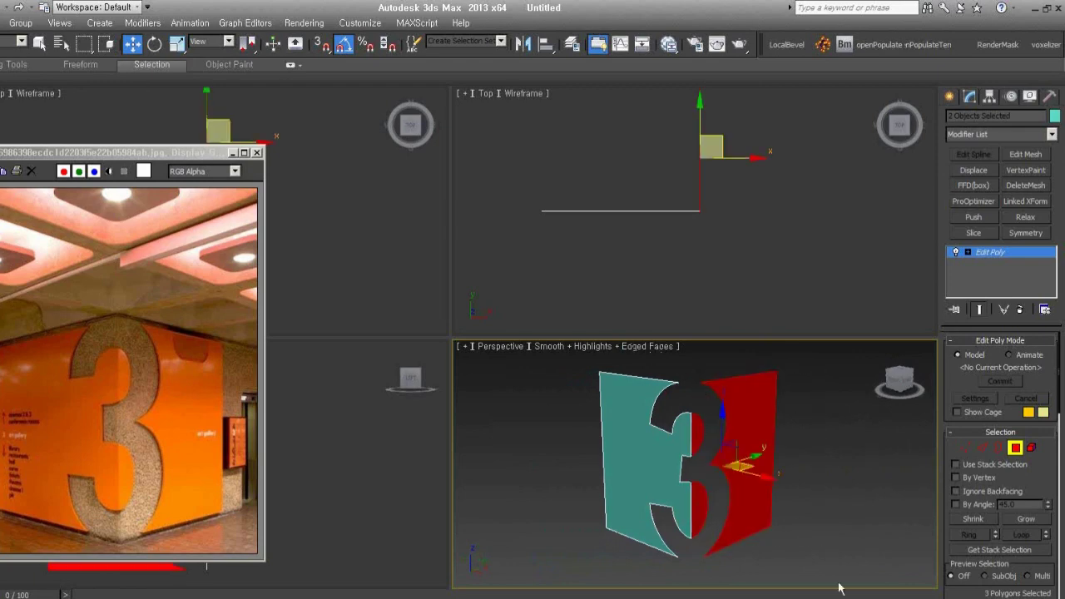
pyautogui.scroll(-2, 990, 570)
pyautogui.scroll(-3, 977, 549)
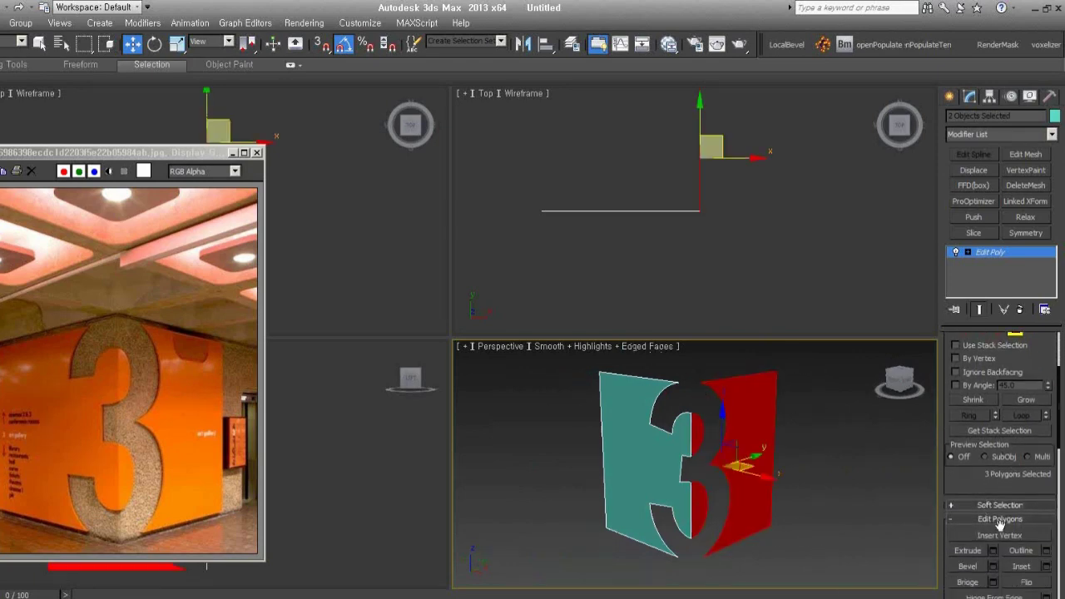
pyautogui.click(1024, 582)
pyautogui.click(862, 523)
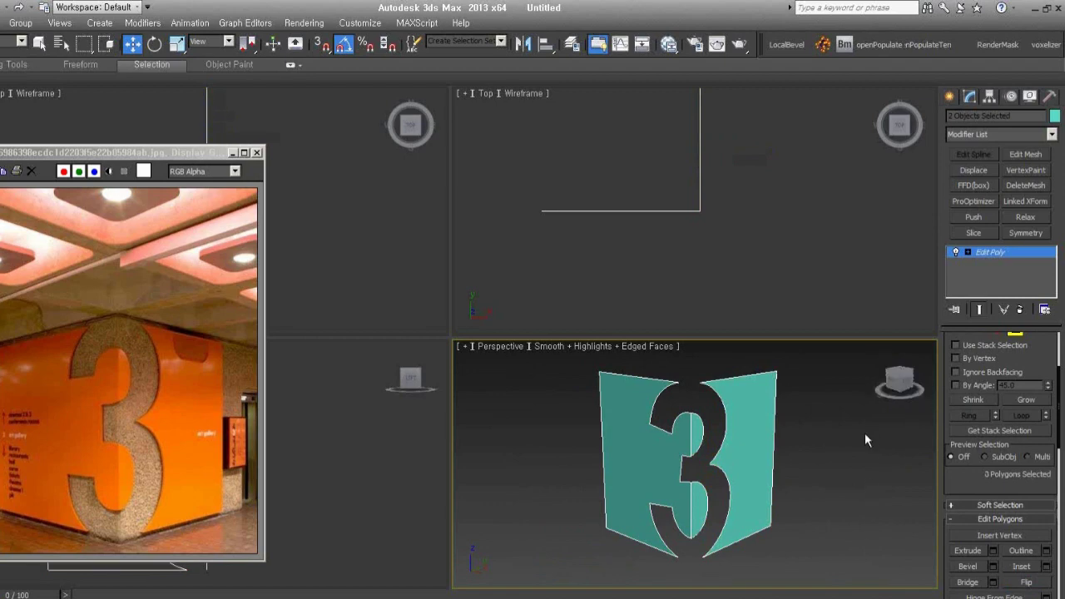
# Toggle the original panel's Edit Poly modifier off and on to compare the result.
pyautogui.moveTo(864, 432)
pyautogui.keyDown('alt'); pyautogui.mouseDown(button='middle')
pyautogui.moveTo(796, 480)
pyautogui.moveTo(822, 473)
pyautogui.mouseUp(button='middle'); pyautogui.keyUp('alt')
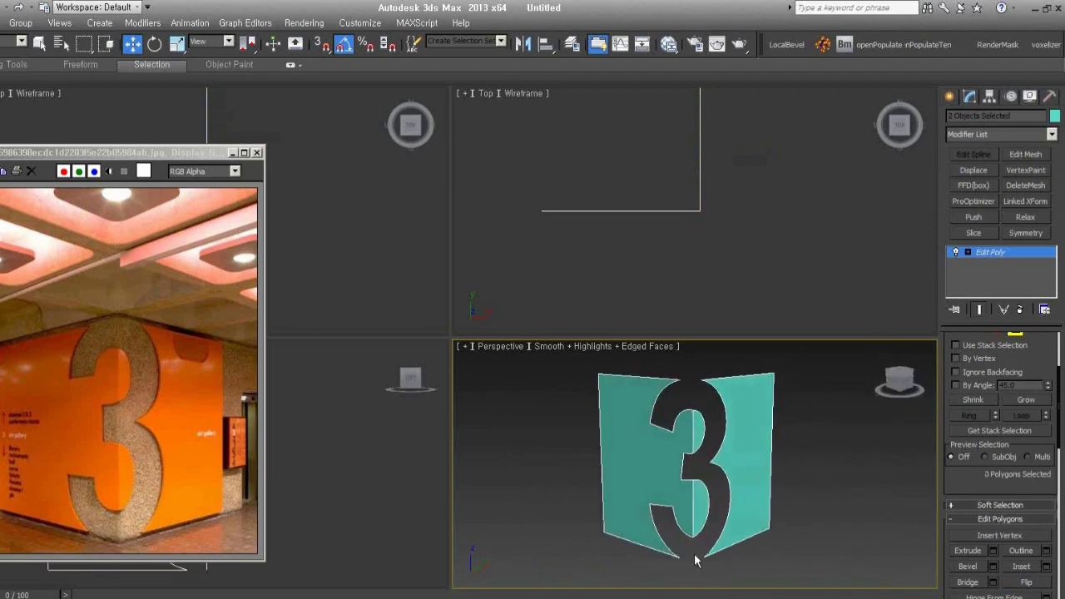
pyautogui.moveTo(728, 526)
pyautogui.keyDown('alt'); pyautogui.mouseDown(button='middle')
pyautogui.moveTo(733, 481)
pyautogui.moveTo(751, 498)
pyautogui.mouseUp(button='middle'); pyautogui.keyUp('alt')
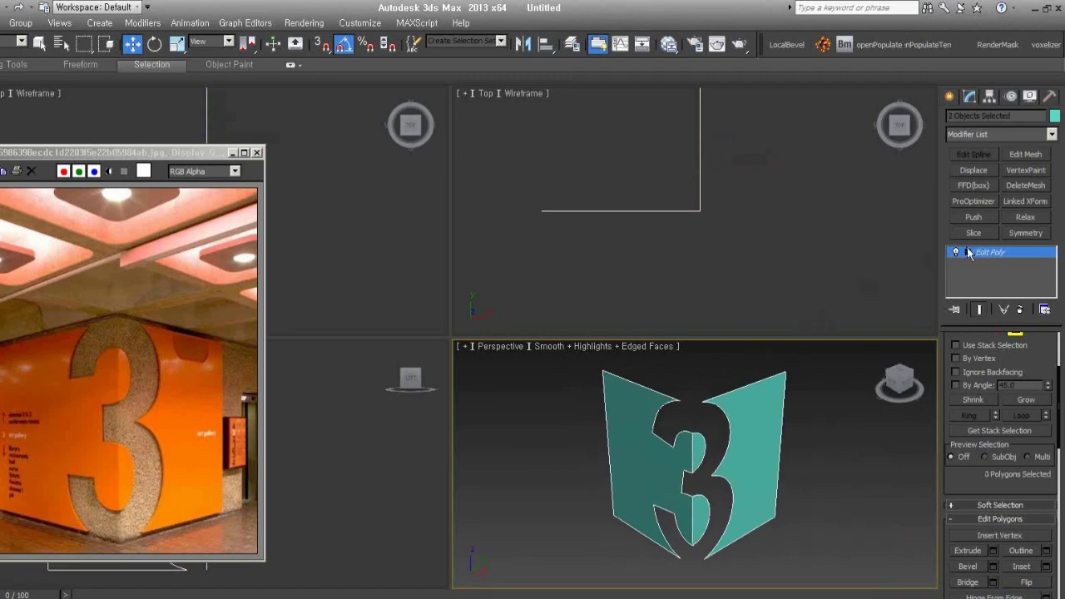
pyautogui.click(755, 429)
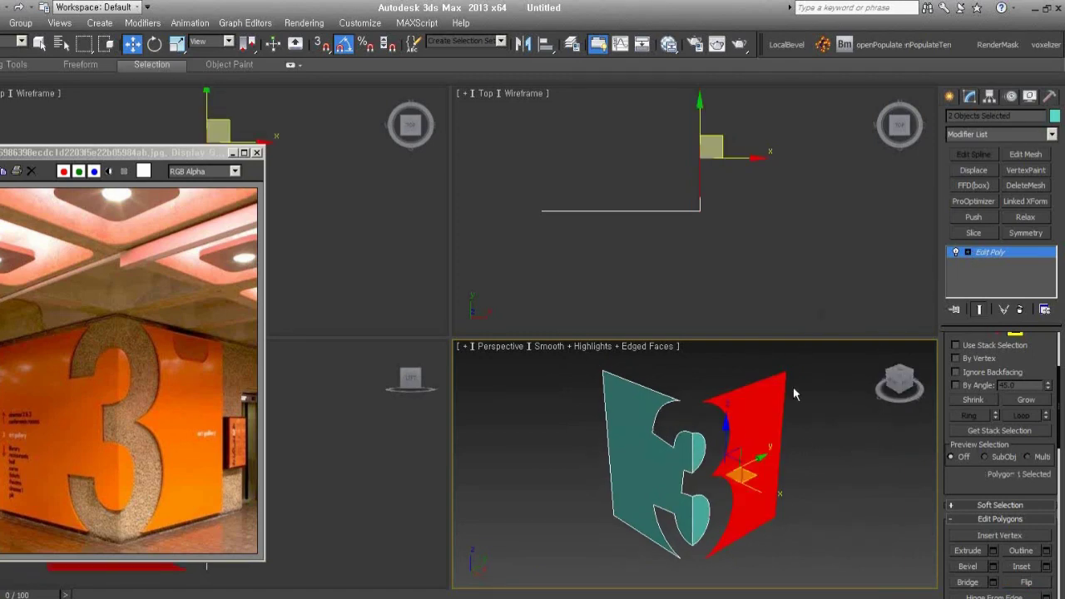
pyautogui.click(1002, 252)
pyautogui.click(757, 472)
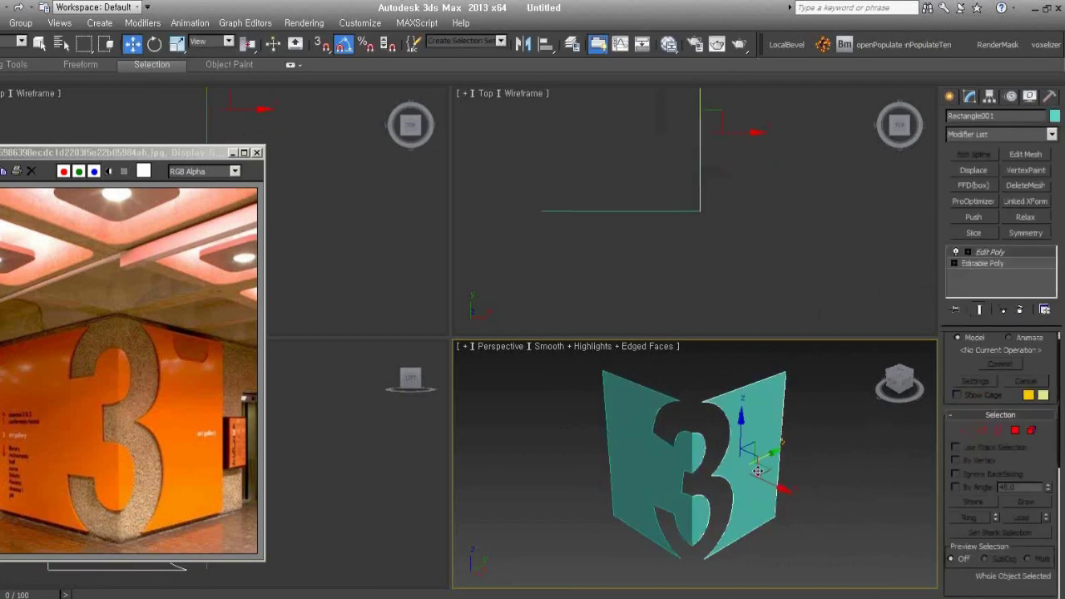
pyautogui.click(956, 253)
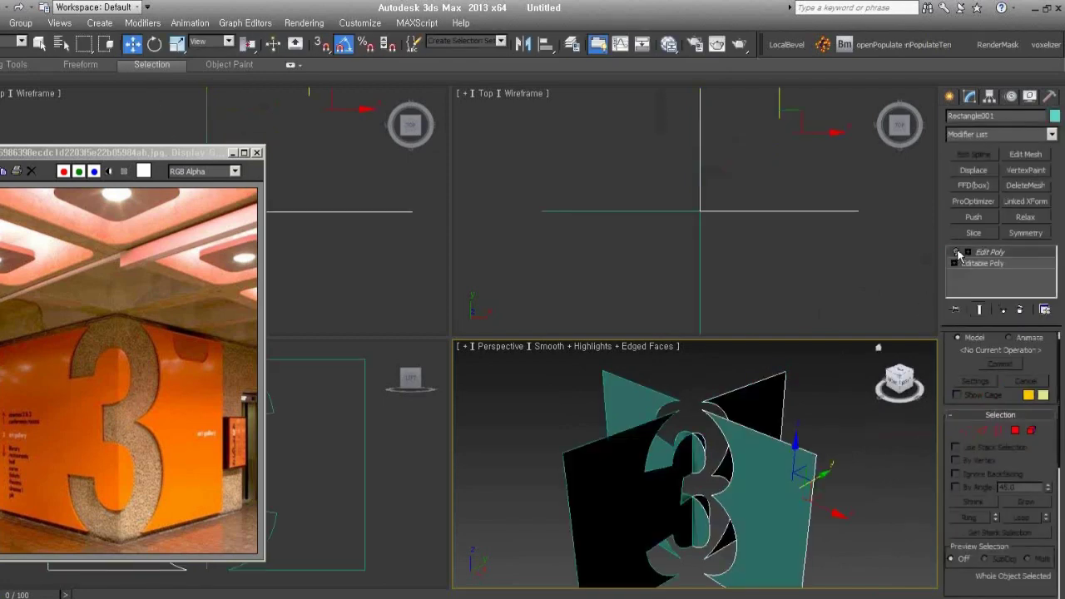
pyautogui.click(956, 253)
pyautogui.click(956, 253)
pyautogui.click(957, 253)
# Toggle the copy panel's Edit Poly modifier off and on to compare it as well.
pyautogui.keyDown('alt'); pyautogui.moveTo(691, 466); pyautogui.dragTo(654, 473, button='middle'); pyautogui.keyUp('alt')
pyautogui.click(654, 472)
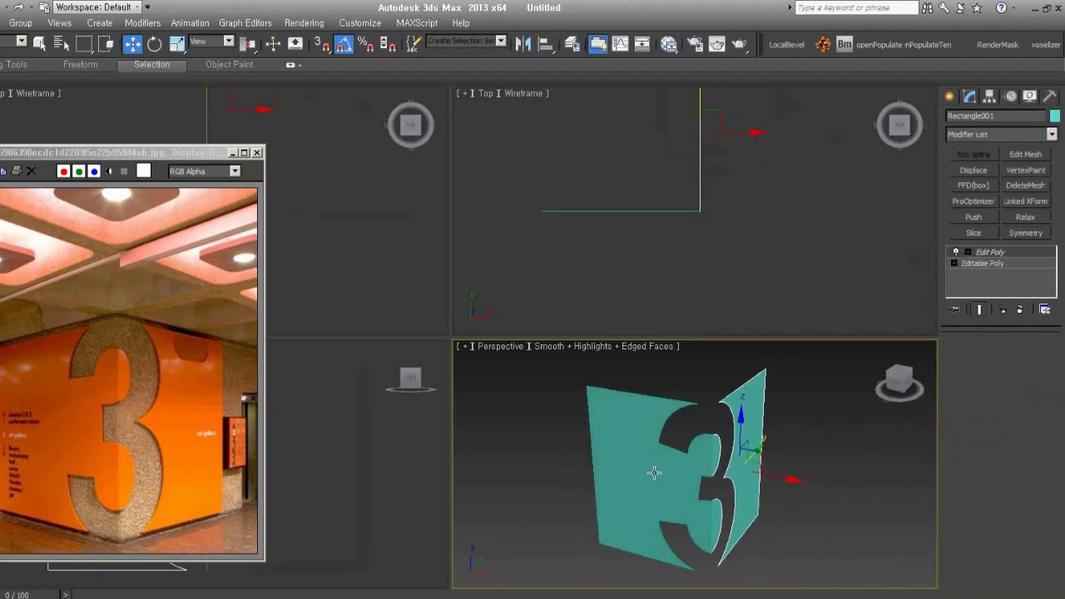
pyautogui.click(955, 252)
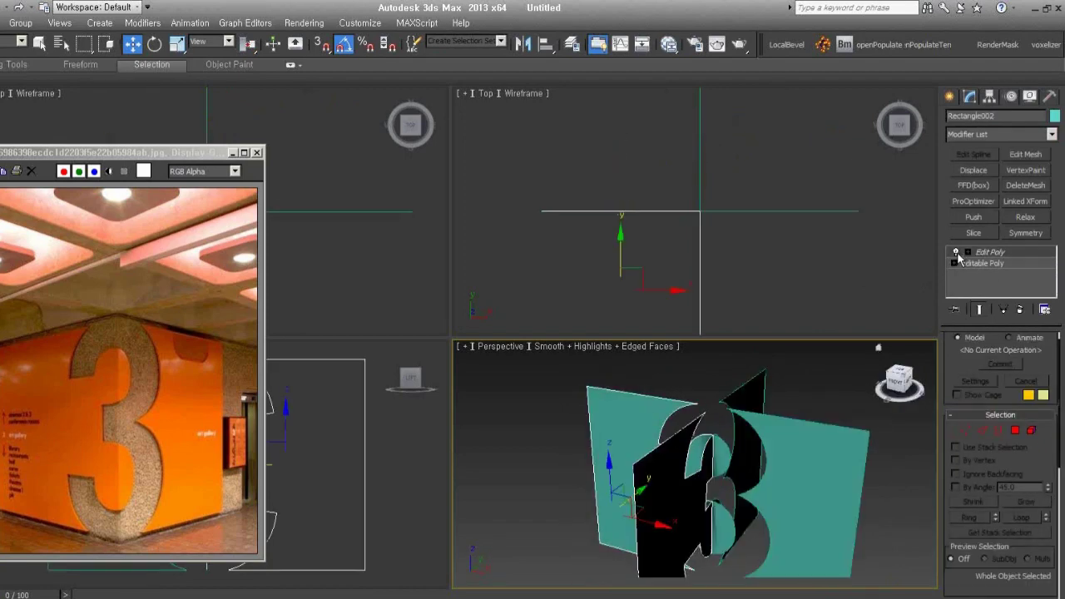
pyautogui.click(956, 253)
# Select both panels and box-select all their vertices in Vertex mode.
pyautogui.keyDown('alt'); pyautogui.moveTo(843, 479); pyautogui.dragTo(796, 468, button='middle'); pyautogui.keyUp('alt')
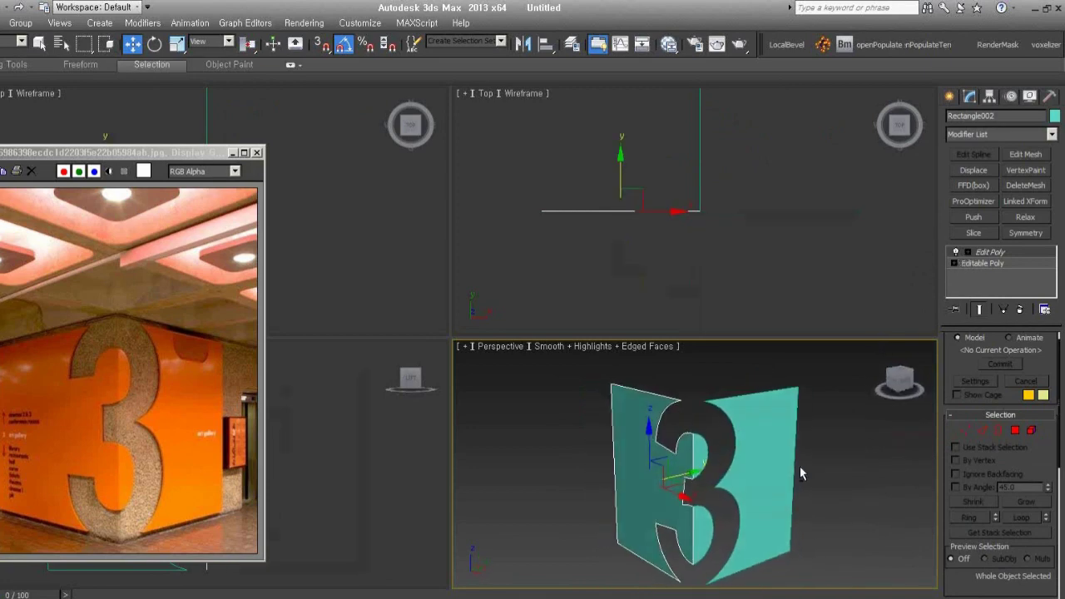
pyautogui.moveTo(831, 539); pyautogui.dragTo(661, 434)
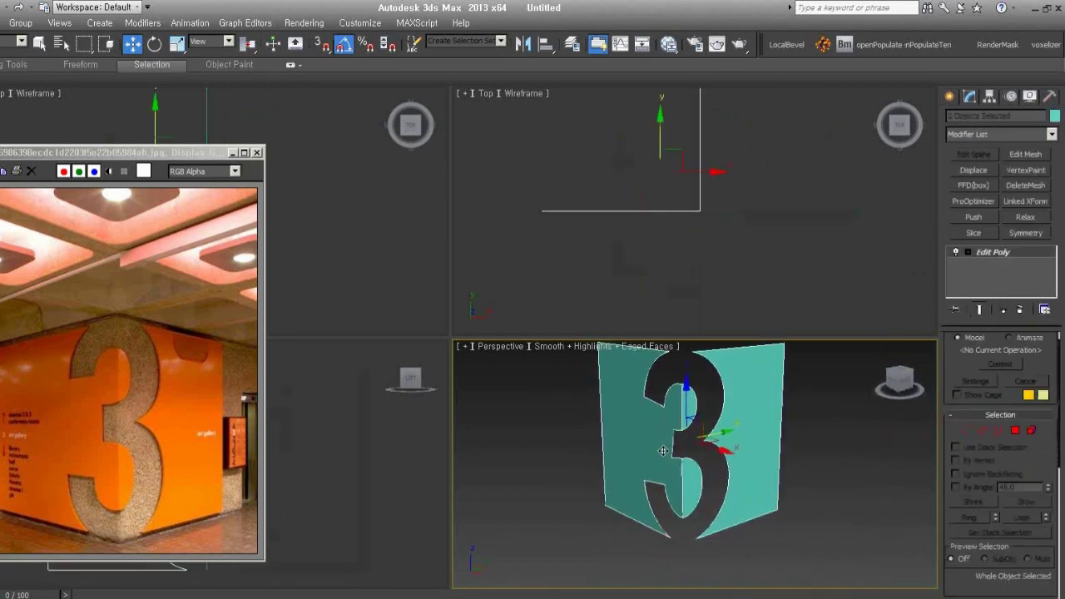
pyautogui.click(967, 431)
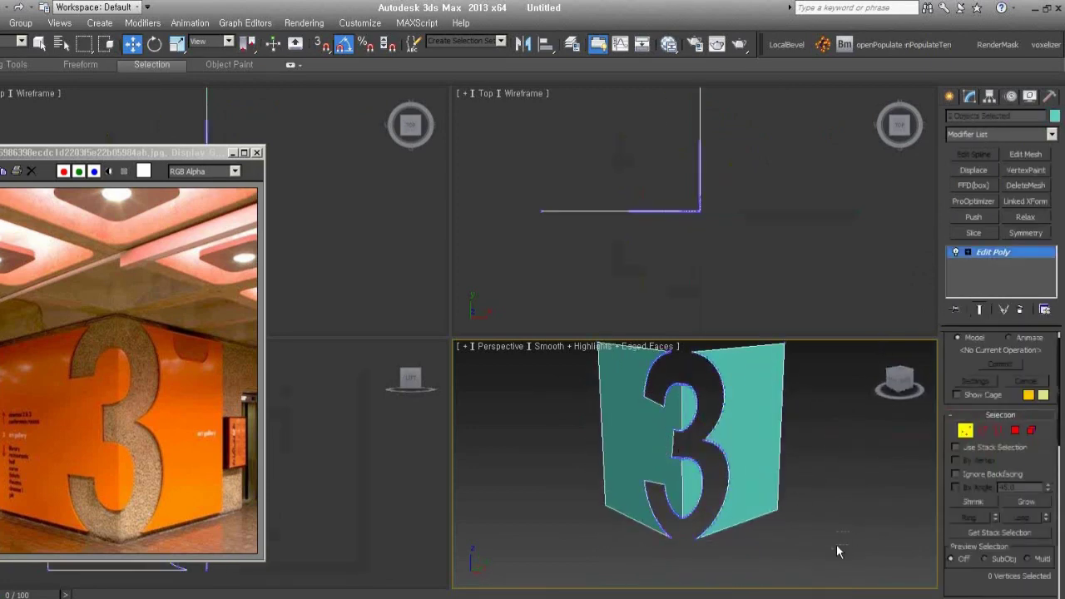
pyautogui.moveTo(533, 286); pyautogui.dragTo(732, 89)
pyautogui.scroll(5, 679, 466)
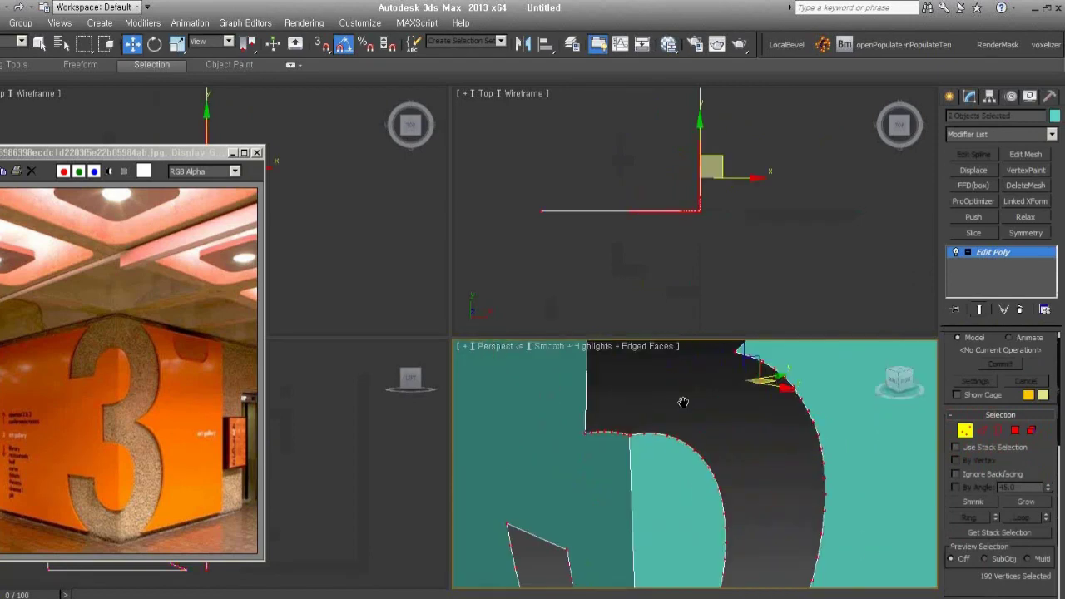
pyautogui.scroll(5, 678, 466)
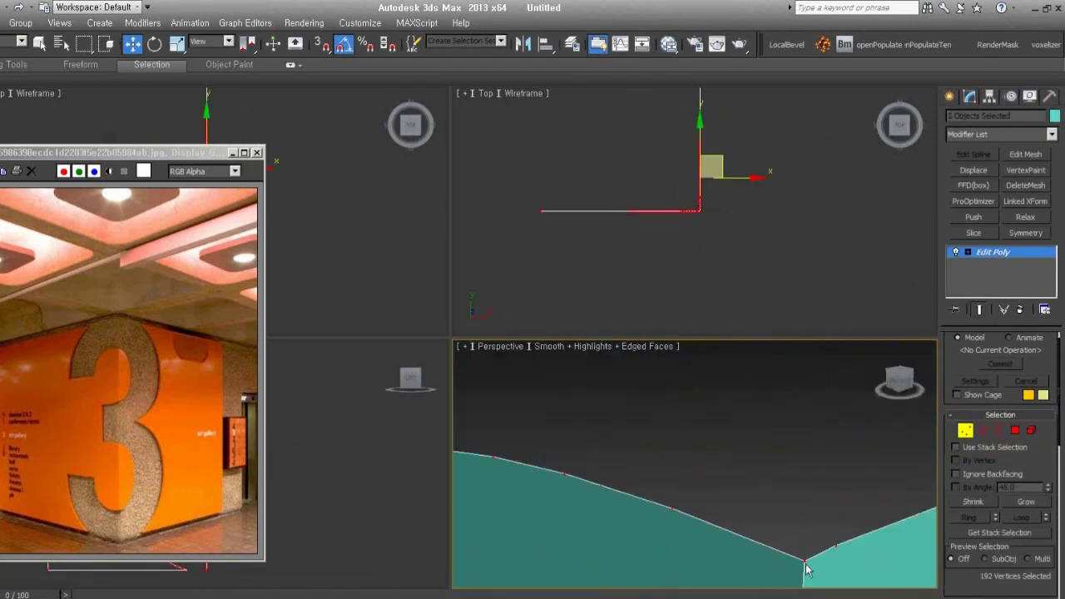
pyautogui.scroll(-5, 805, 569)
pyautogui.scroll(-5, 768, 504)
pyautogui.scroll(-2, 749, 482)
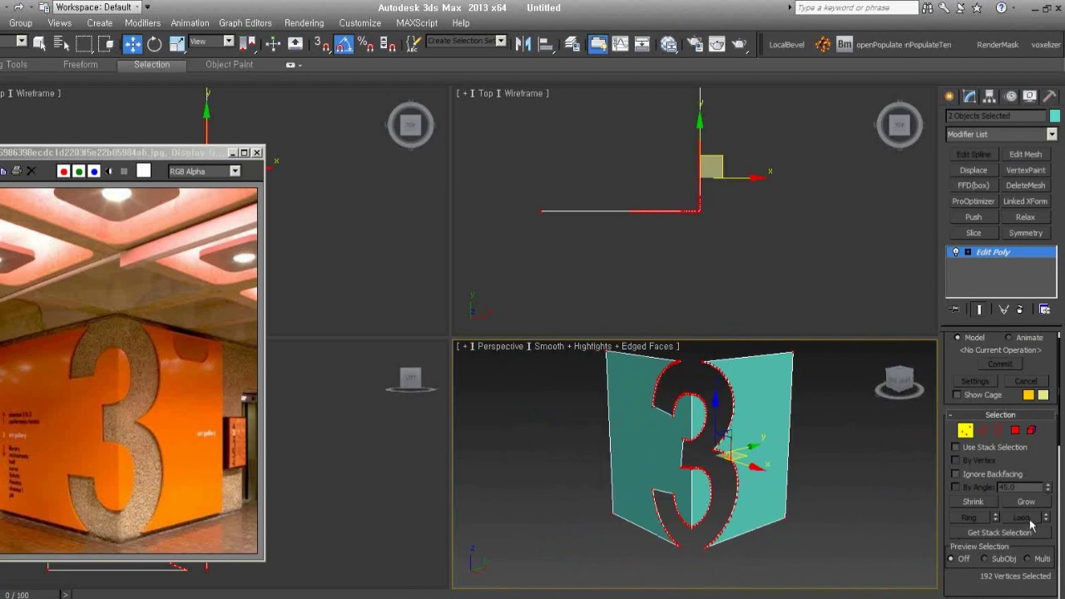
pyautogui.scroll(-4, 1035, 511)
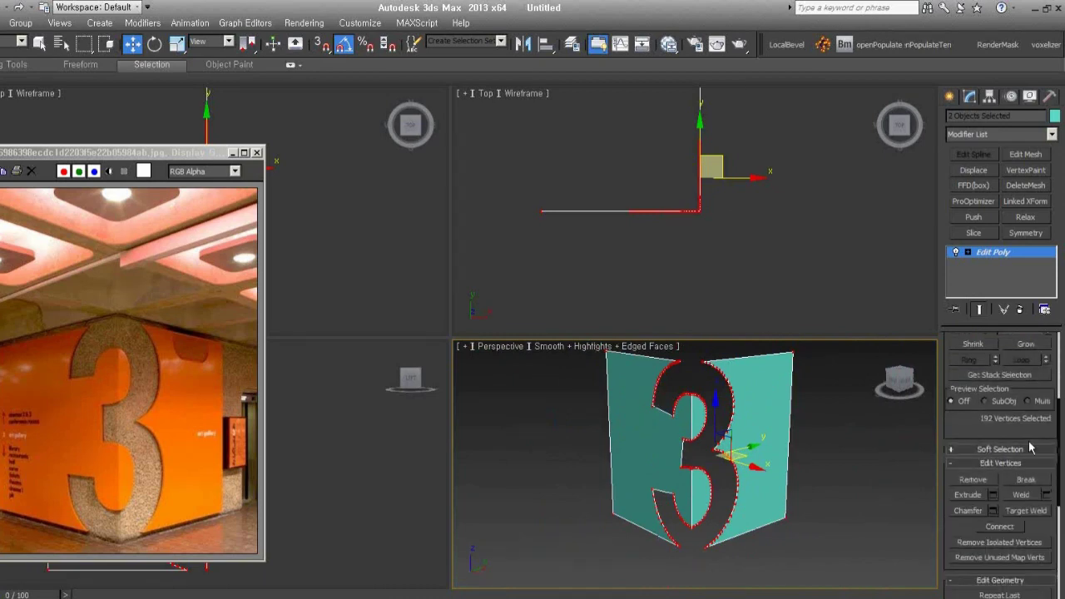
# Weld the selected vertices with a 0.11mm threshold, then deselect everything.
pyautogui.click(1045, 495)
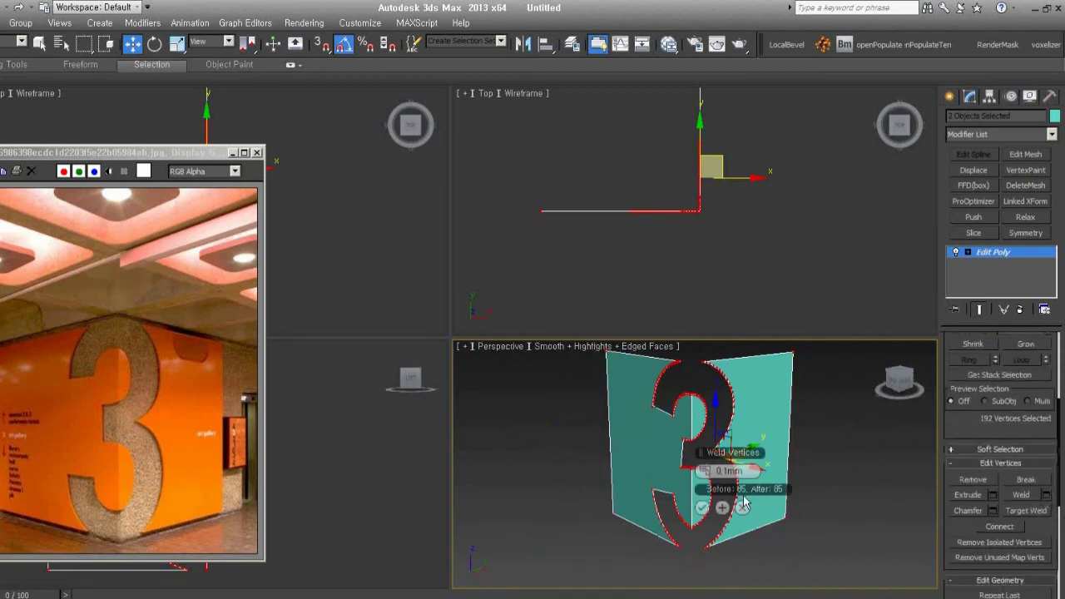
pyautogui.moveTo(696, 428)
pyautogui.keyDown('alt'); pyautogui.mouseDown(button='middle')
pyautogui.moveTo(690, 416)
pyautogui.moveTo(690, 483)
pyautogui.mouseUp(button='middle'); pyautogui.keyUp('alt')
pyautogui.scroll(5, 689, 416)
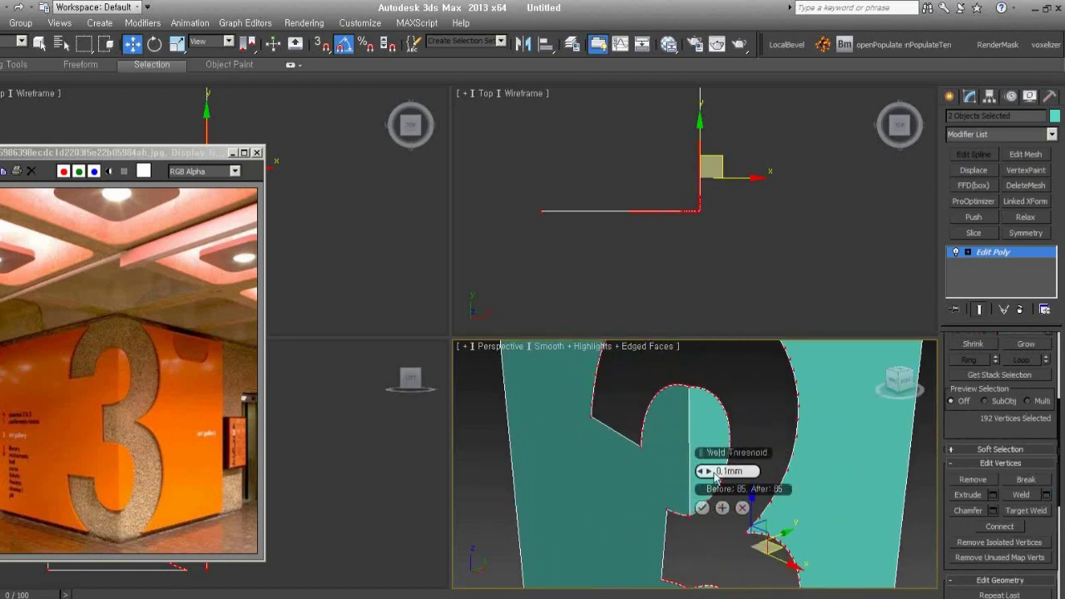
pyautogui.moveTo(703, 470); pyautogui.dragTo(705, 471)
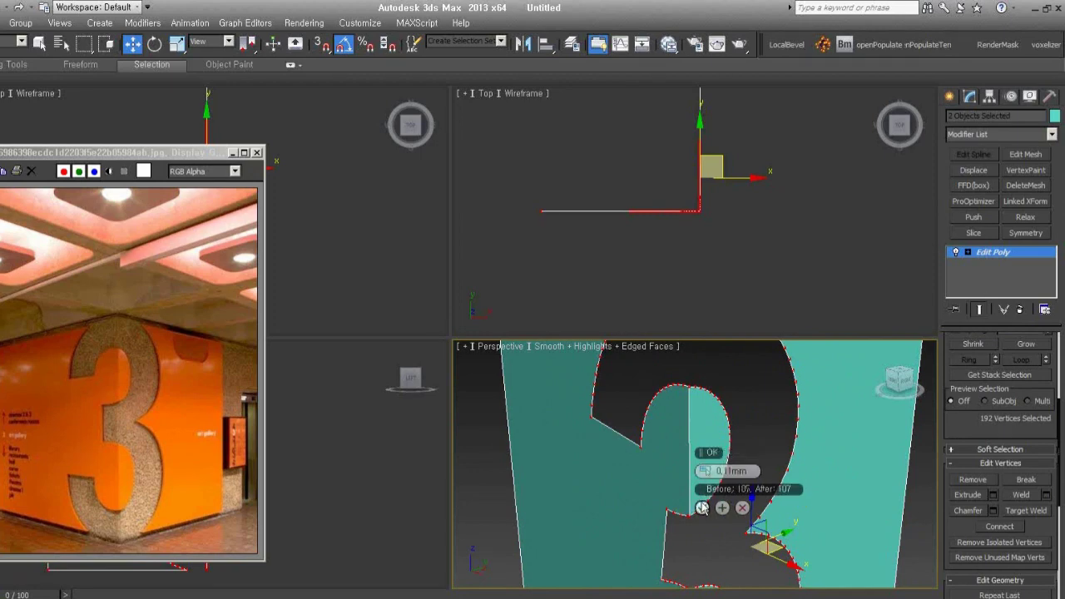
pyautogui.click(702, 508)
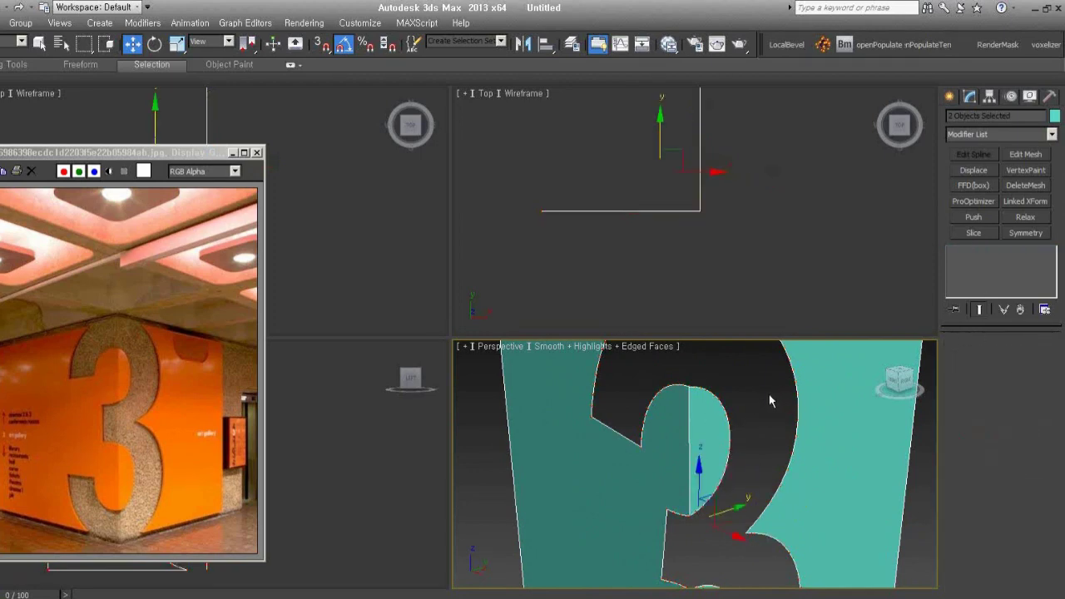
pyautogui.hotkey('ctrl', 'd')
# Turn off Slice Plane on the original panel and weld all its vertices.
pyautogui.click(711, 452)
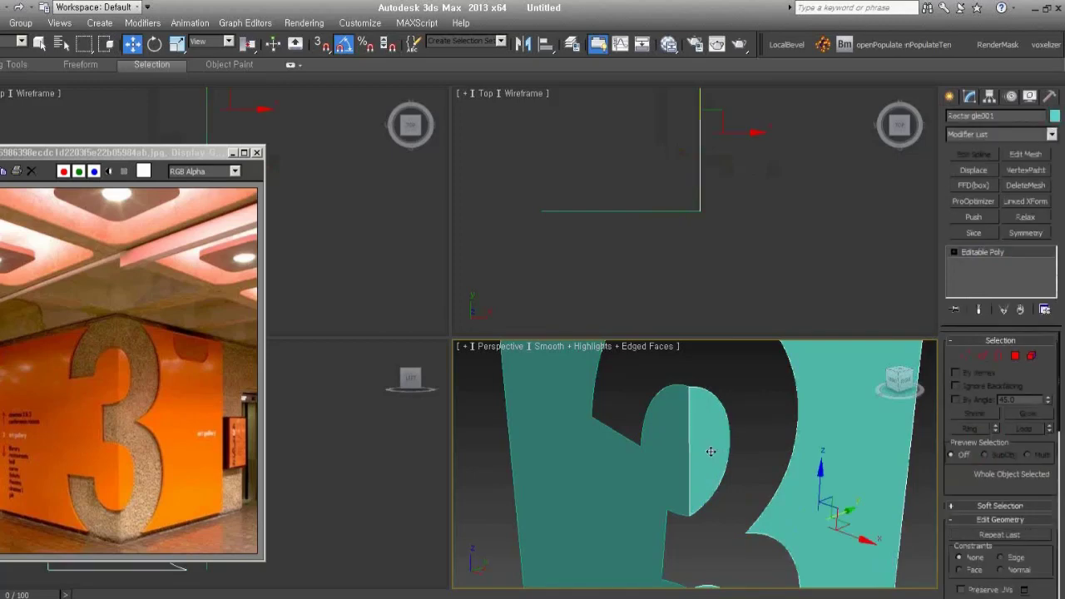
pyautogui.scroll(-3, 969, 544)
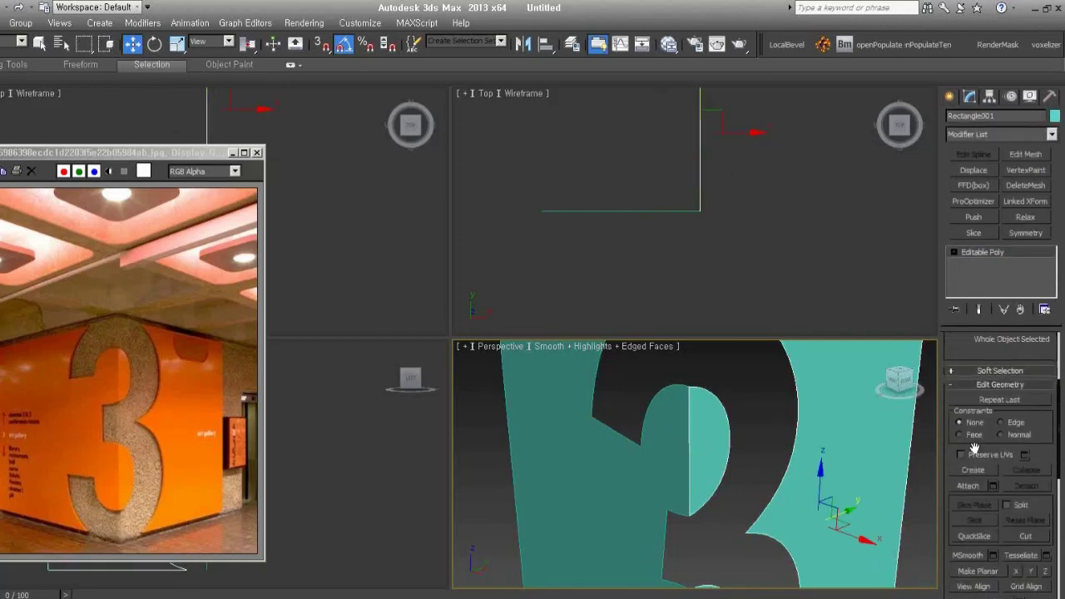
pyautogui.click(963, 500)
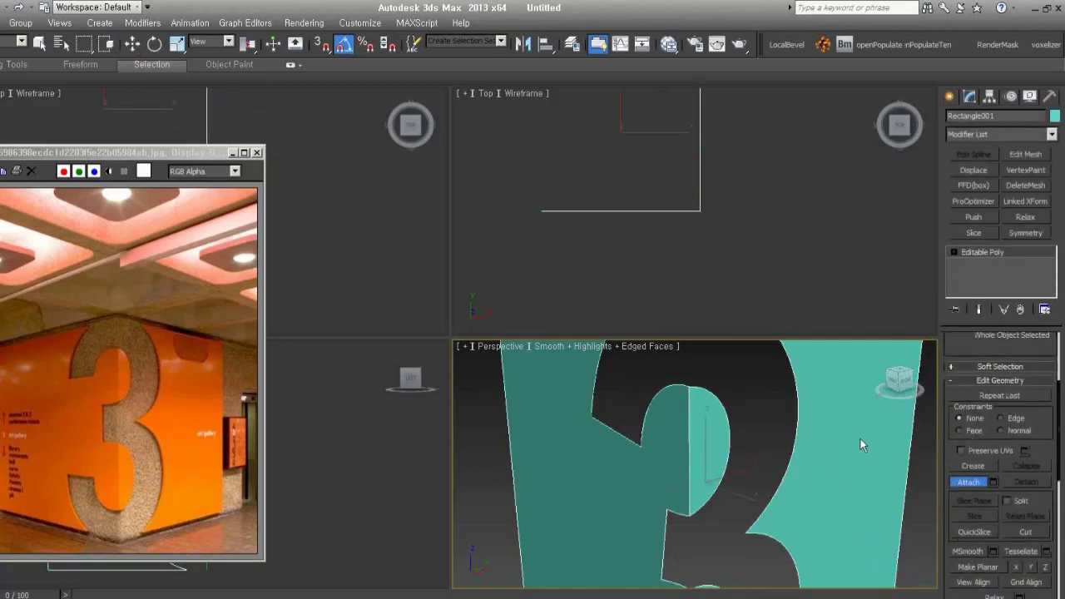
pyautogui.click(953, 252)
pyautogui.click(979, 263)
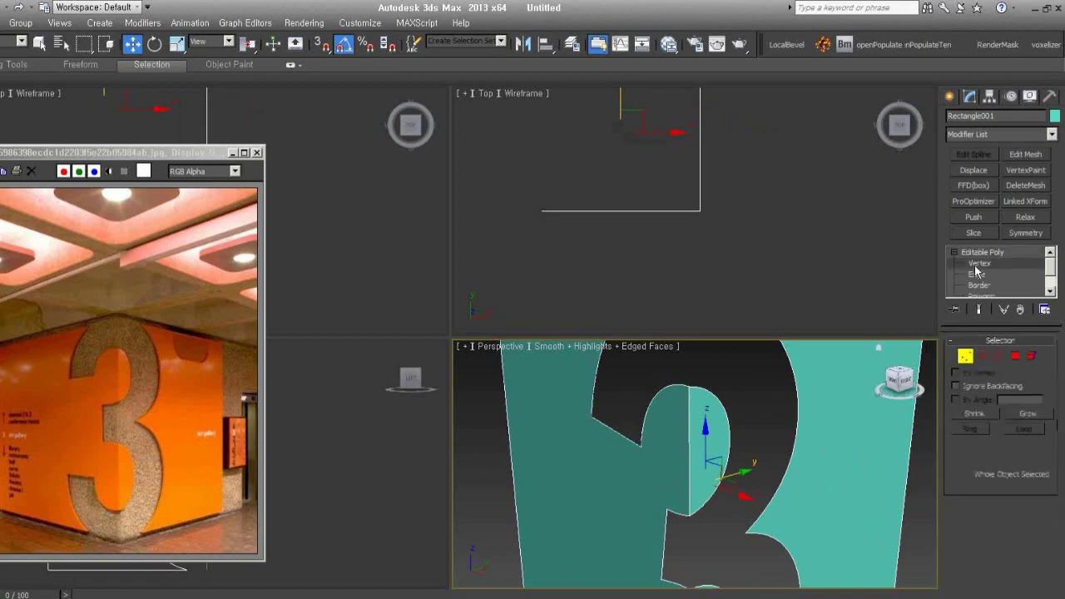
pyautogui.hotkey('ctrl', 'a')
pyautogui.click(1023, 551)
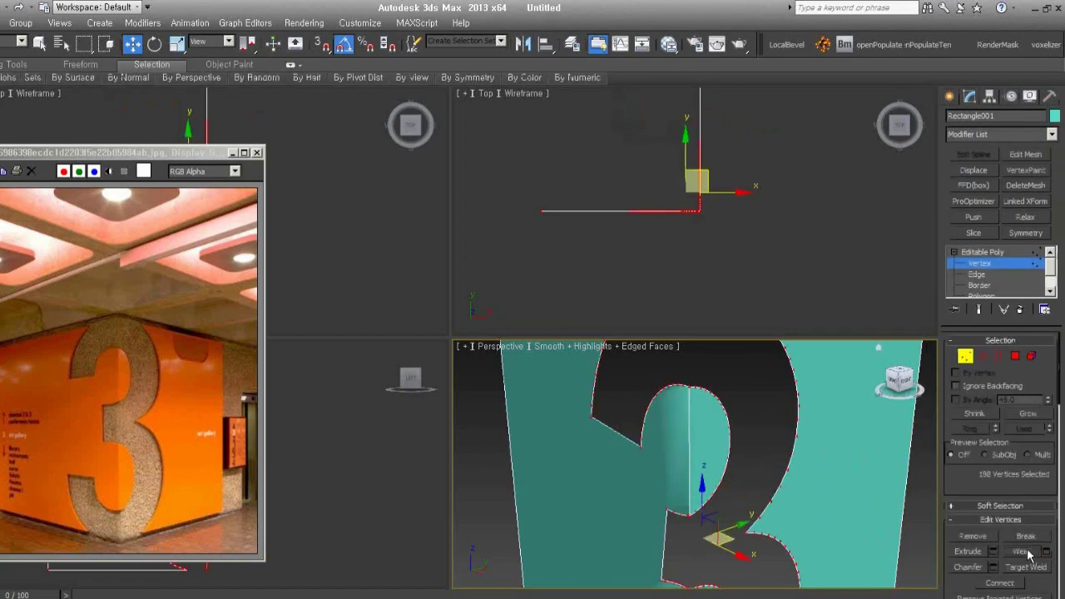
# Select all polygons, clear all smoothing groups, and exit sub-object mode.
pyautogui.click(1014, 357)
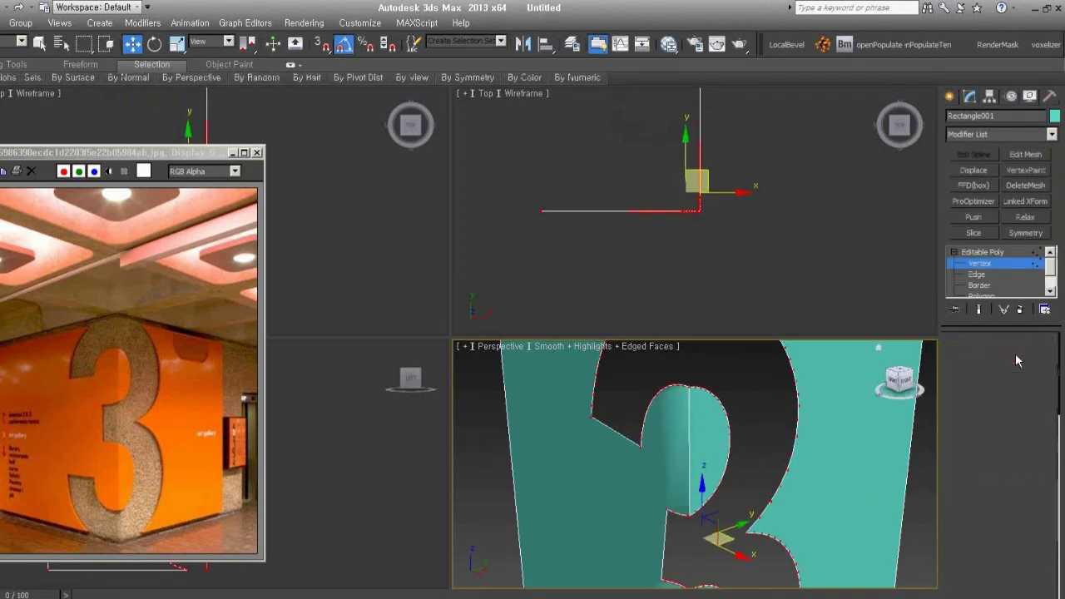
pyautogui.hotkey('ctrl', 'a')
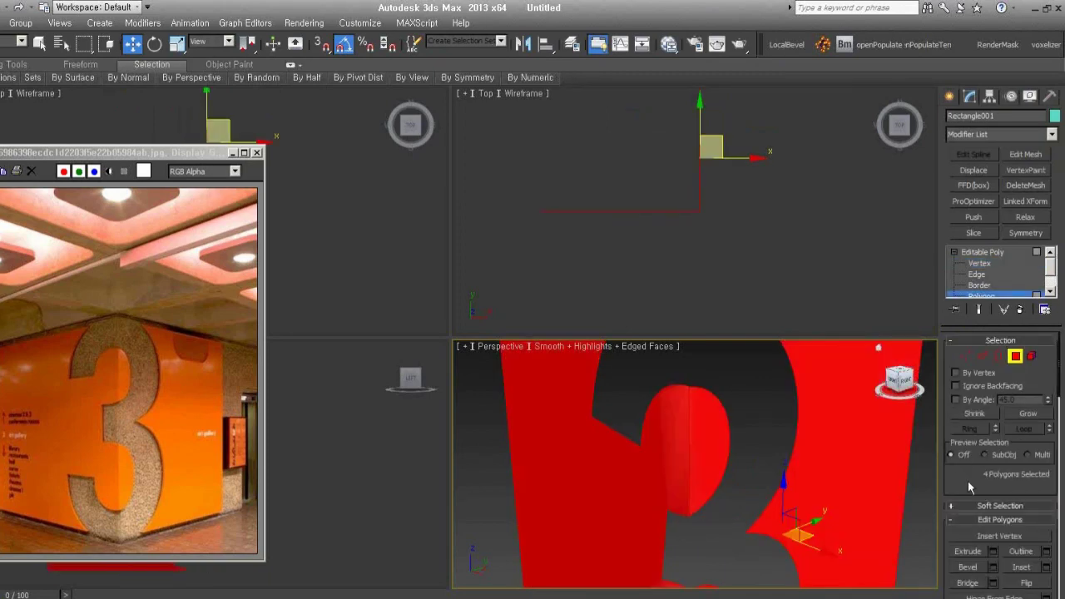
pyautogui.scroll(-5, 968, 481)
pyautogui.scroll(-5, 973, 508)
pyautogui.press('z')
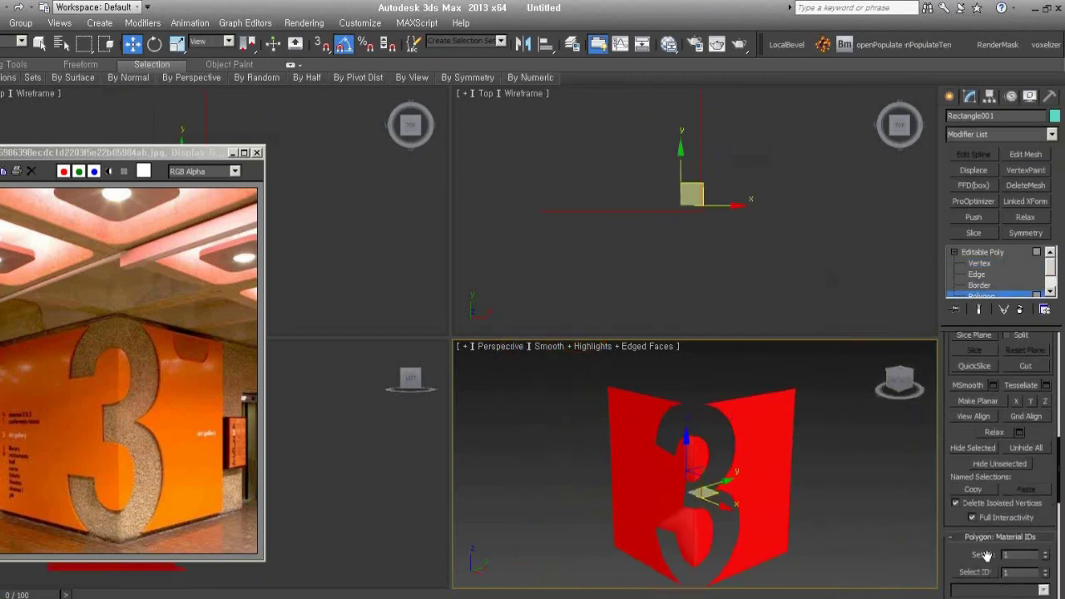
pyautogui.scroll(-5, 984, 549)
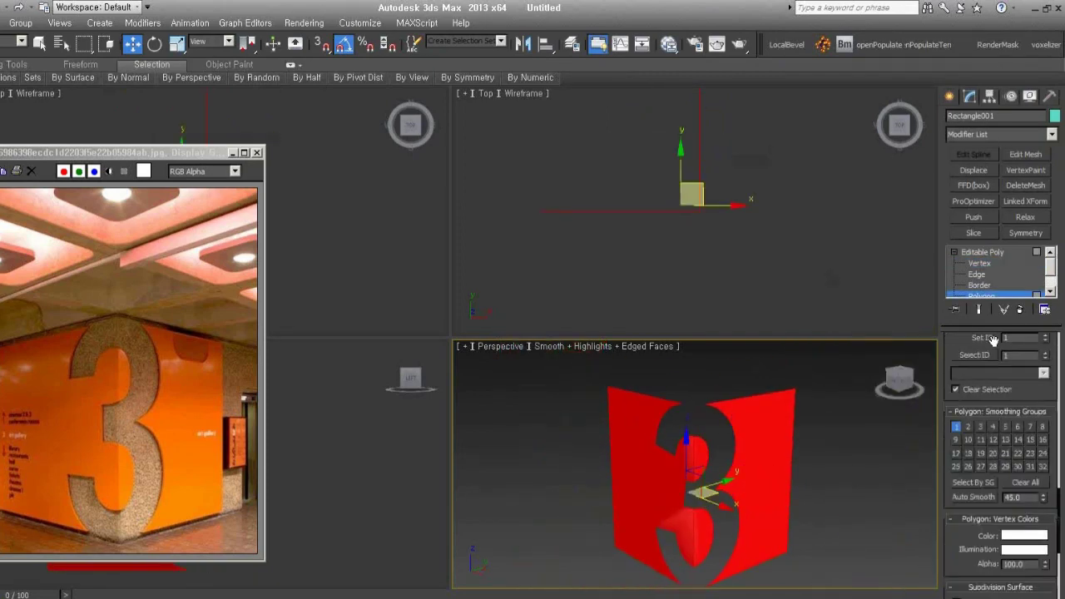
pyautogui.click(1023, 481)
pyautogui.click(1002, 297)
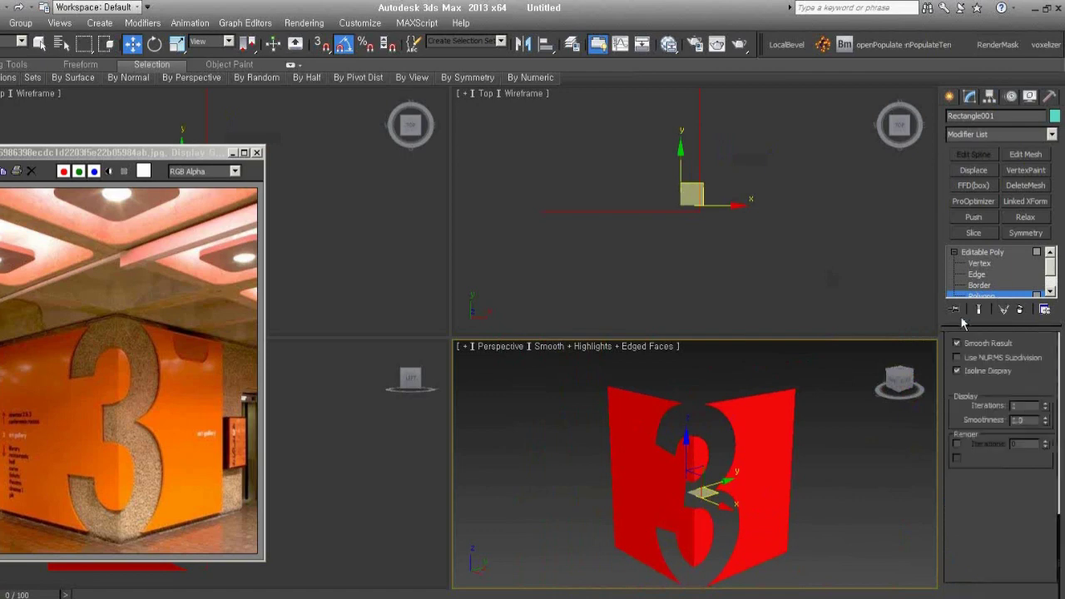
pyautogui.keyDown('alt'); pyautogui.moveTo(771, 521); pyautogui.dragTo(756, 509, button='middle'); pyautogui.keyUp('alt')
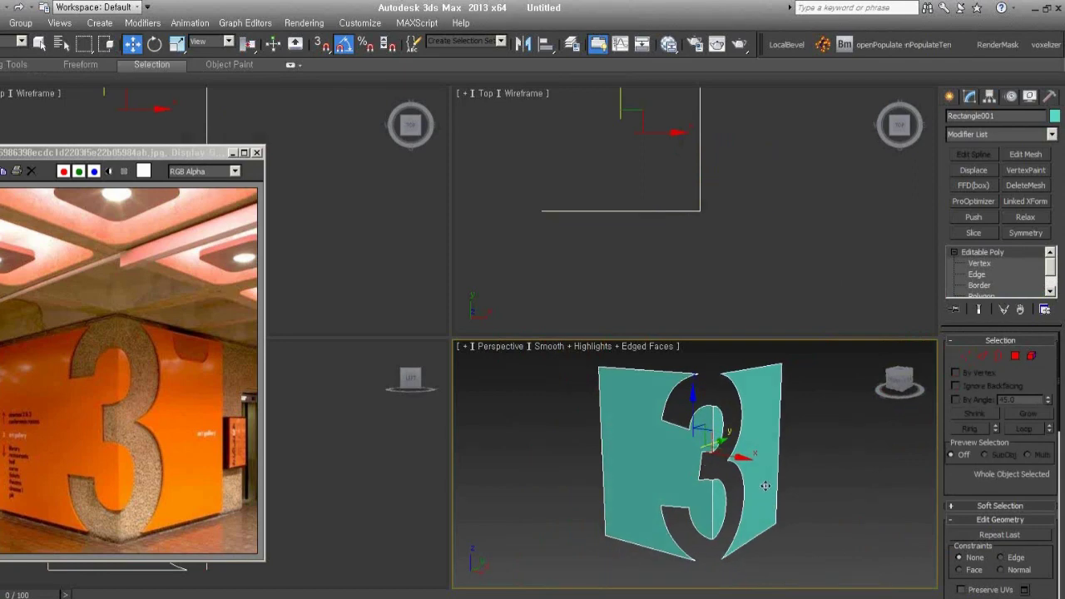
# Draw a 2000 × 1500 mm plane with snaps over the 3 outline in the Left view, using 1 segment each way.
pyautogui.moveTo(697, 240); pyautogui.dragTo(704, 257, button='middle')
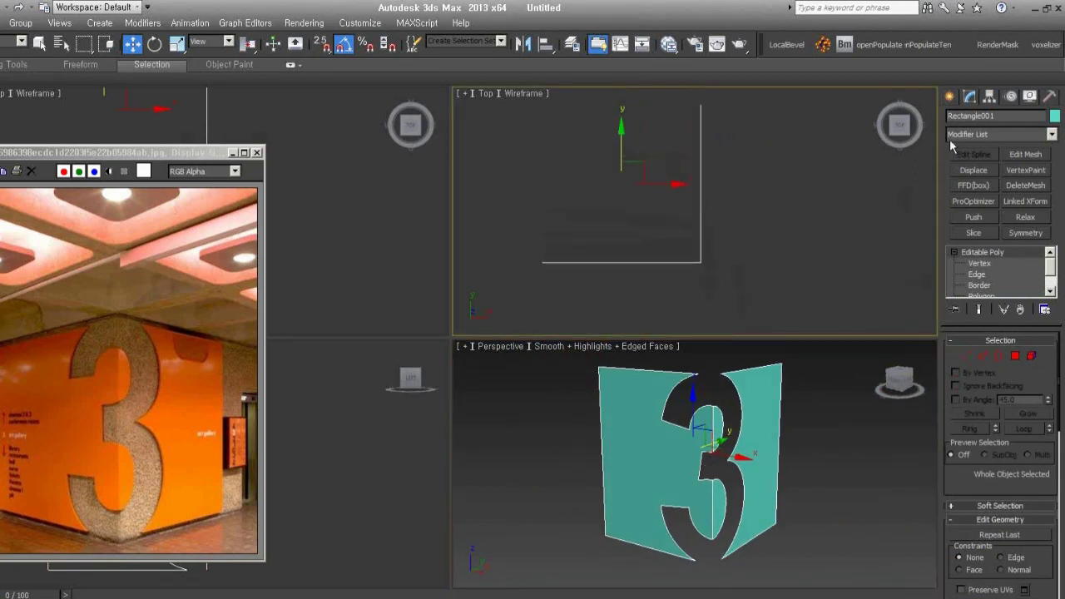
pyautogui.click(949, 98)
pyautogui.click(953, 118)
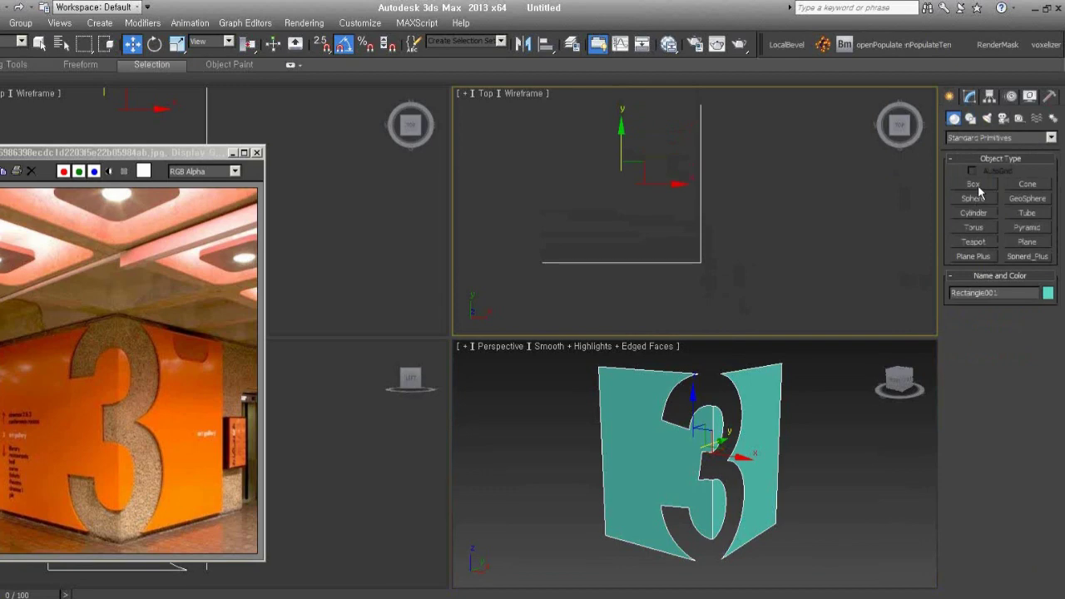
pyautogui.click(1026, 242)
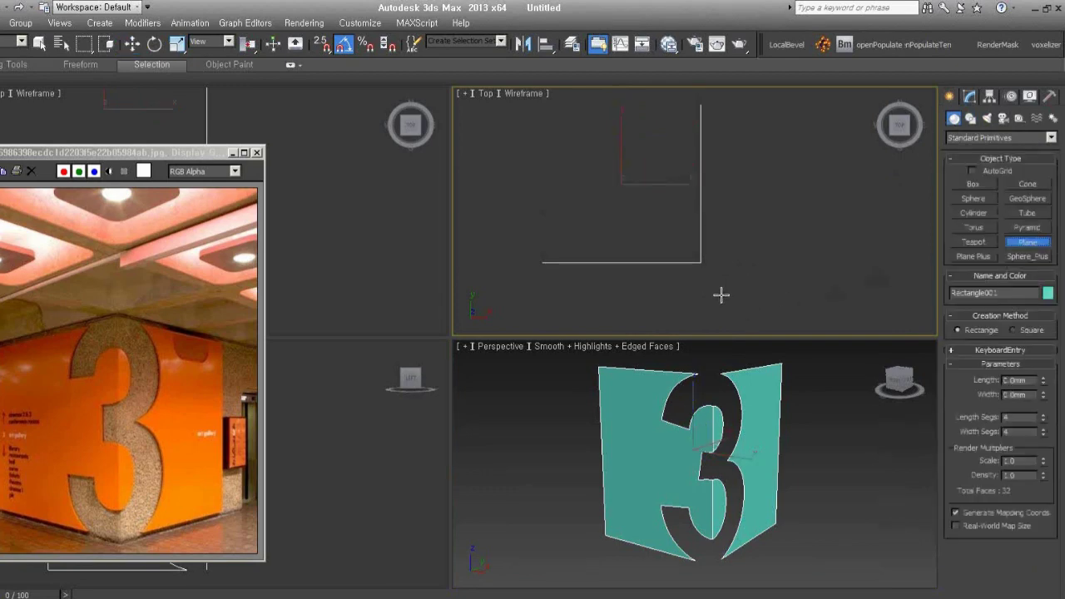
pyautogui.moveTo(721, 294)
pyautogui.keyDown('alt'); pyautogui.mouseDown(button='middle')
pyautogui.moveTo(707, 190)
pyautogui.moveTo(706, 200)
pyautogui.mouseUp(button='middle'); pyautogui.keyUp('alt')
pyautogui.press('l')
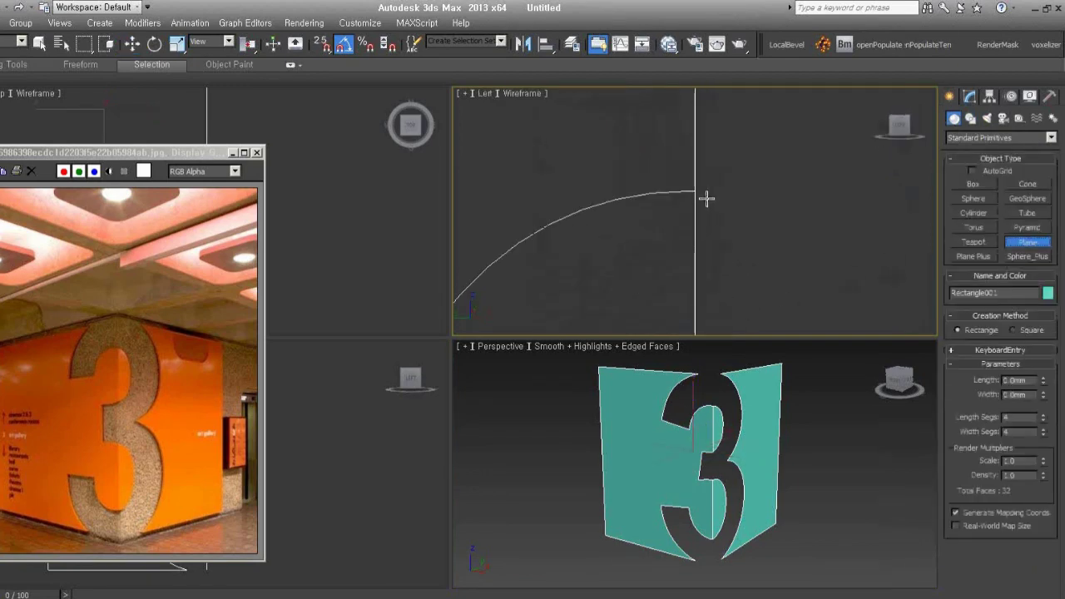
pyautogui.press('s')
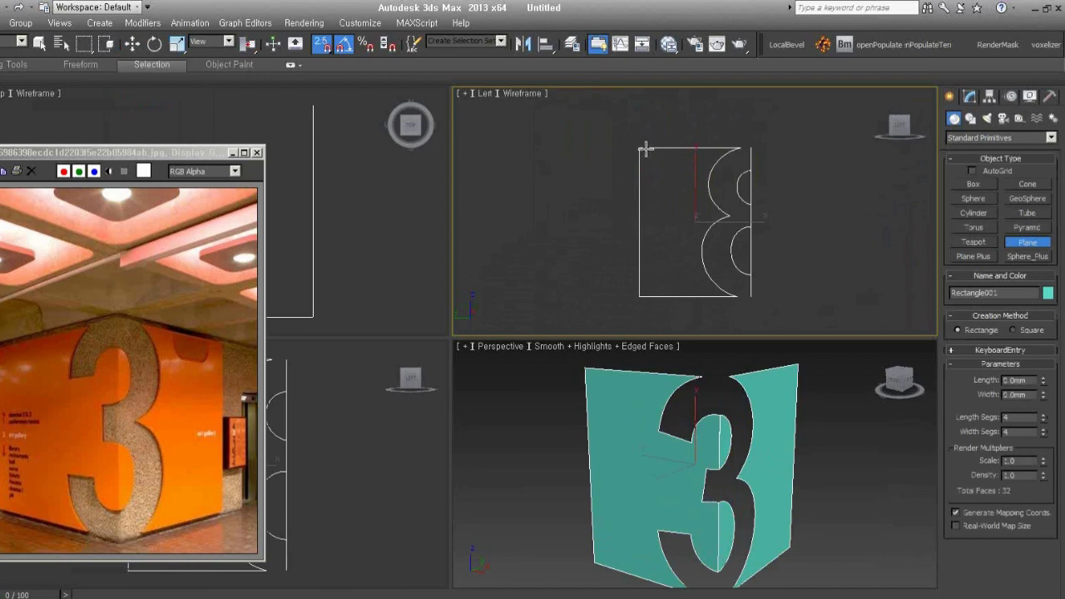
pyautogui.moveTo(640, 148); pyautogui.dragTo(752, 302)
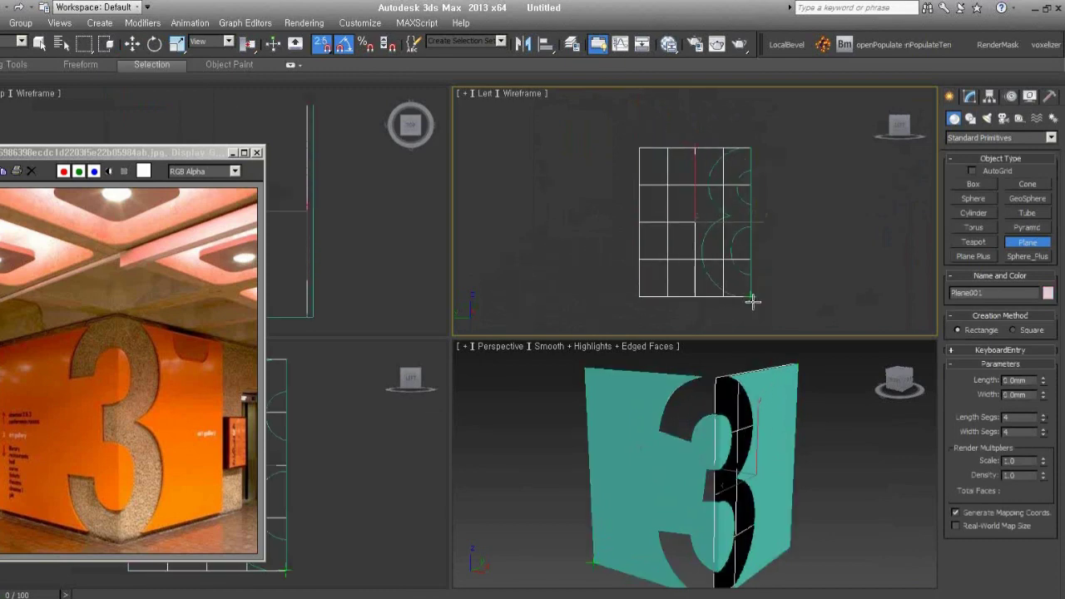
pyautogui.rightClick(1043, 432)
pyautogui.rightClick(1043, 417)
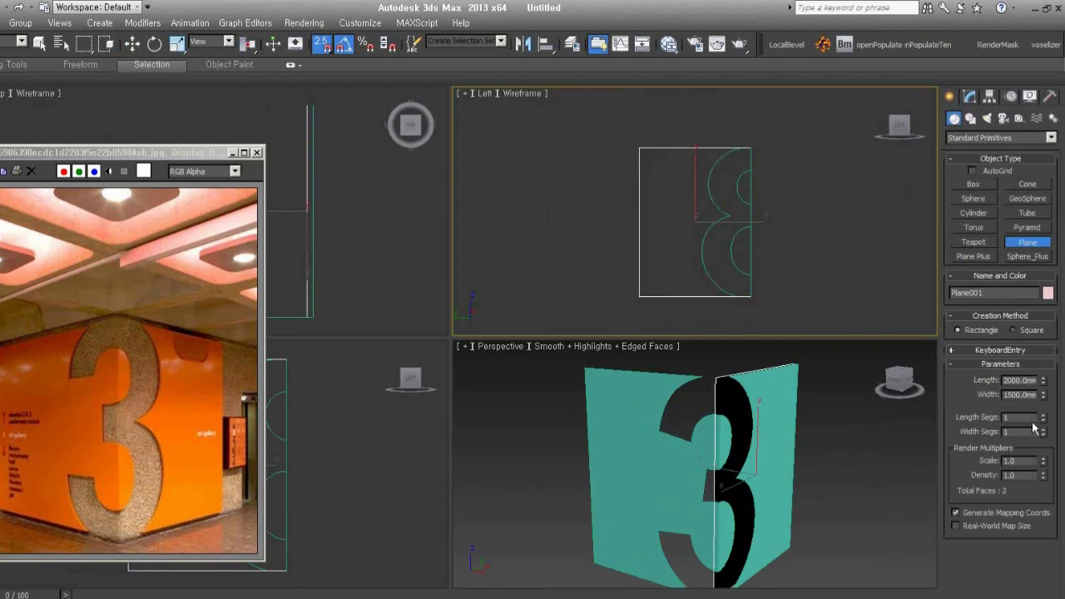
# Convert the plane to Editable Poly and pull one edge out toward the upper left.
pyautogui.press('w')
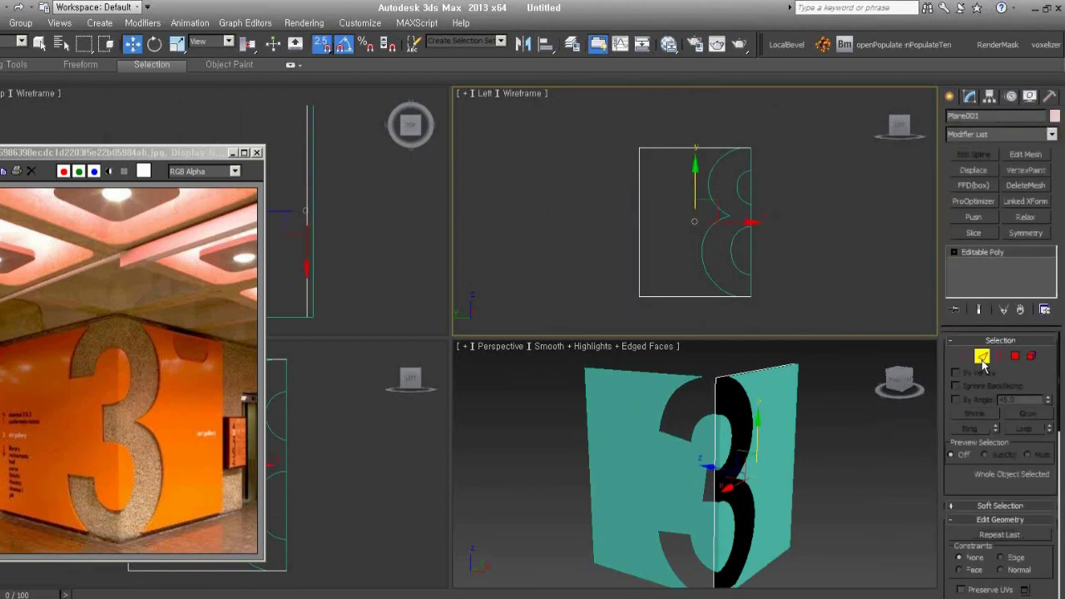
pyautogui.click(982, 357)
pyautogui.click(713, 489)
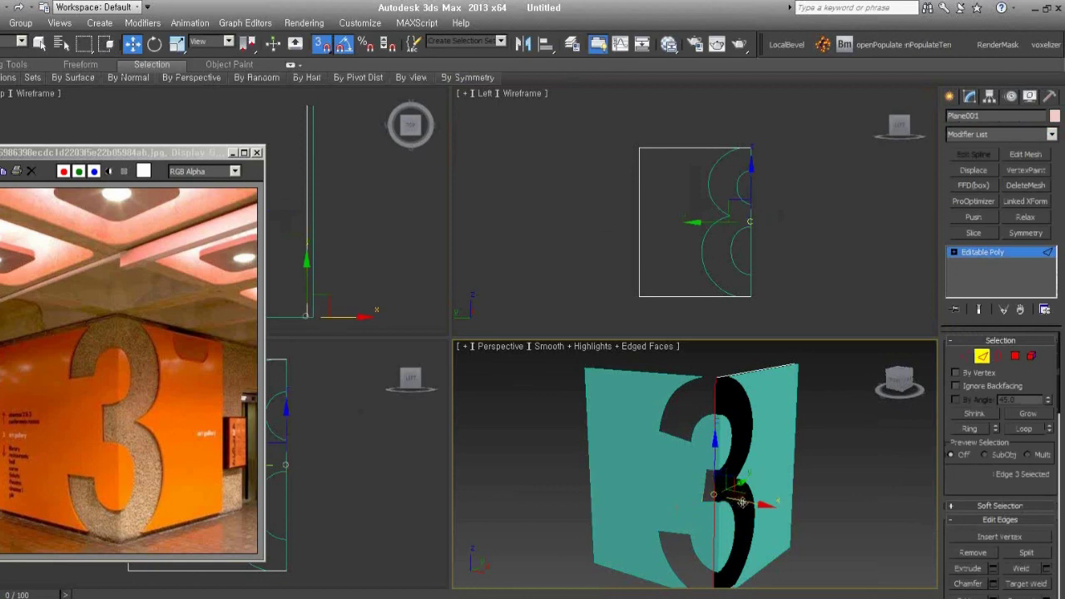
pyautogui.moveTo(741, 502); pyautogui.dragTo(589, 370)
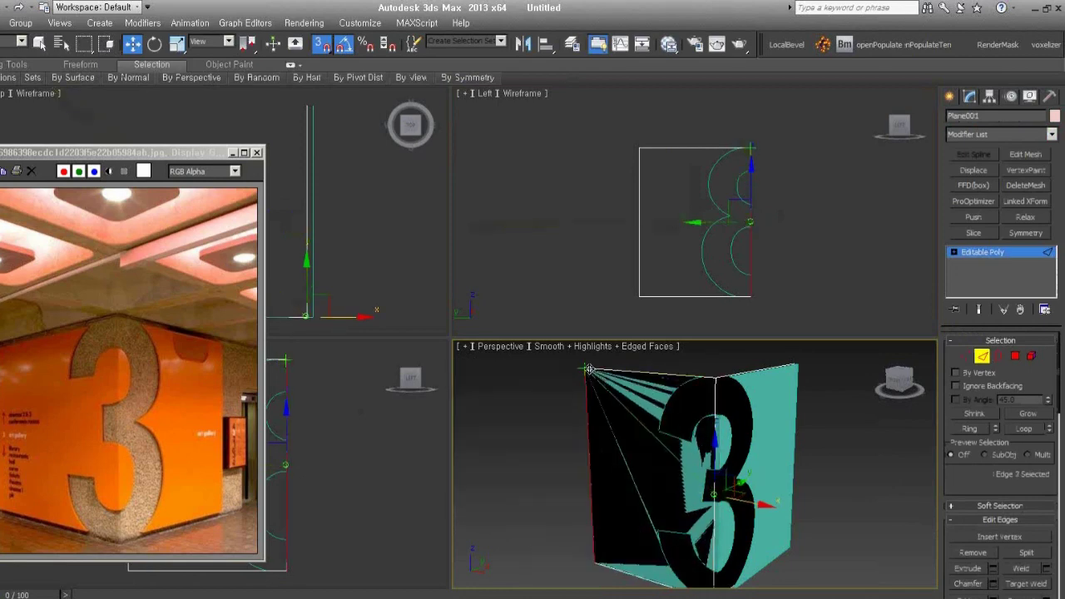
pyautogui.moveTo(815, 532)
pyautogui.keyDown('alt'); pyautogui.mouseDown(button='middle')
pyautogui.moveTo(854, 552)
pyautogui.moveTo(909, 529)
pyautogui.moveTo(864, 520)
pyautogui.moveTo(824, 482)
pyautogui.mouseUp(button='middle'); pyautogui.keyUp('alt')
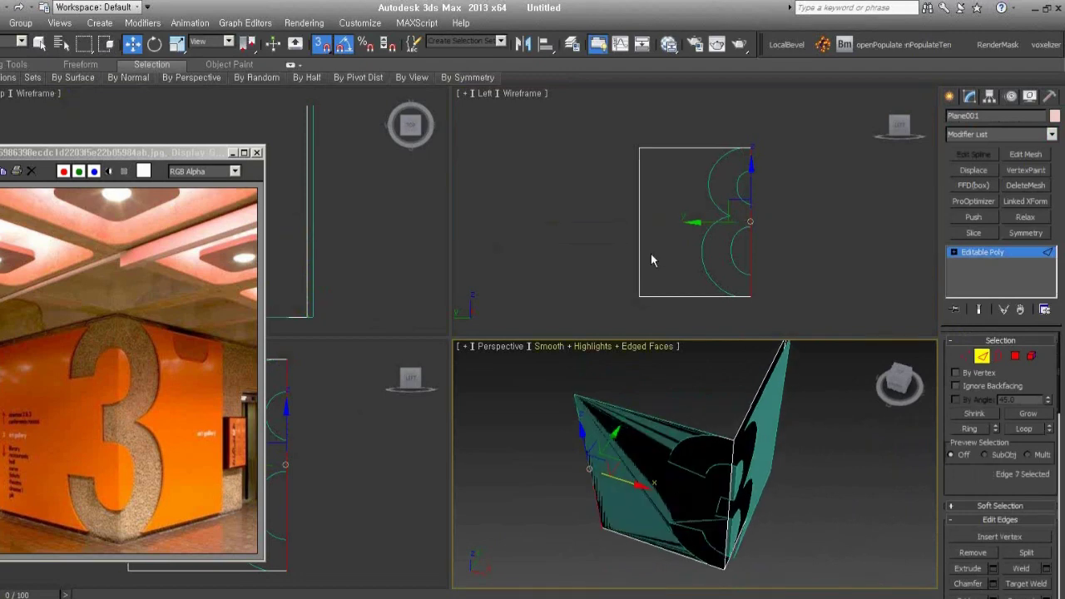
pyautogui.moveTo(652, 260); pyautogui.dragTo(661, 264, button='middle')
pyautogui.click(833, 271)
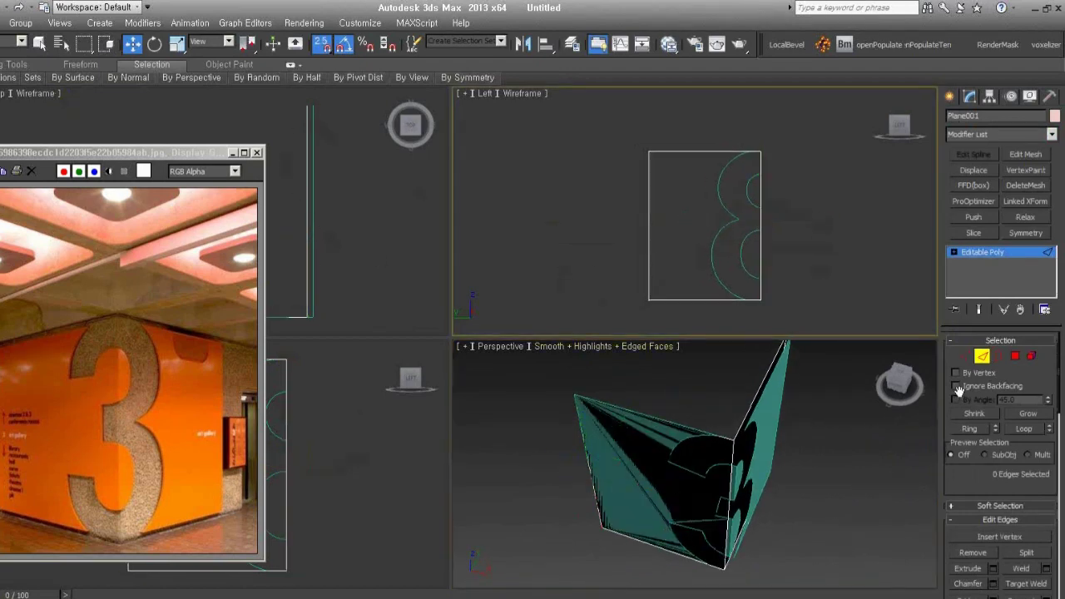
# Move a group of the plane's vertices slightly right in the Top view to shape the petal.
pyautogui.click(965, 356)
pyautogui.moveTo(301, 104); pyautogui.dragTo(368, 318)
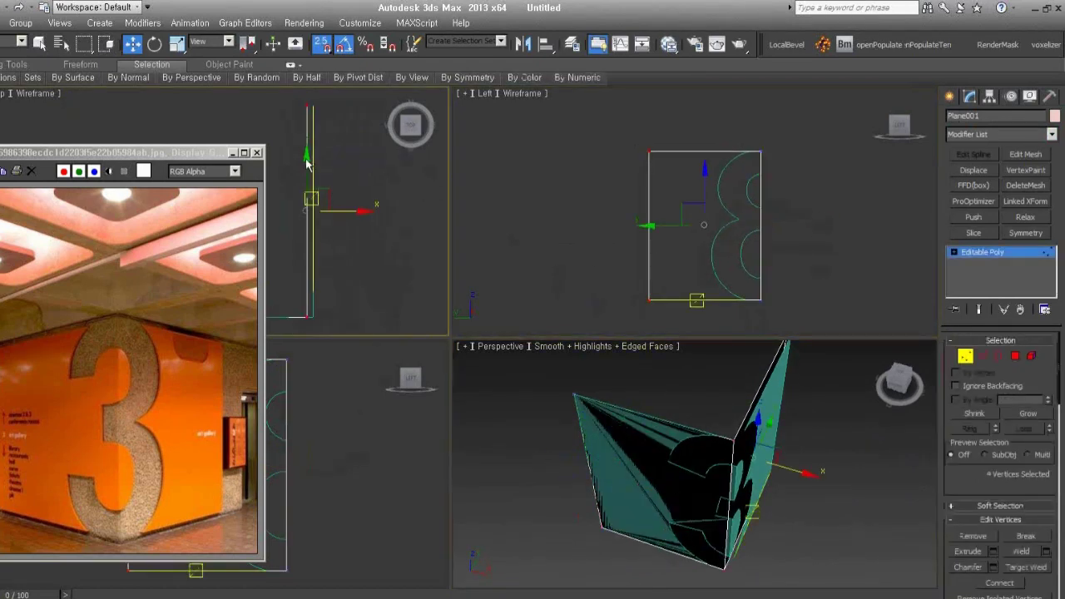
pyautogui.moveTo(307, 164); pyautogui.dragTo(311, 164)
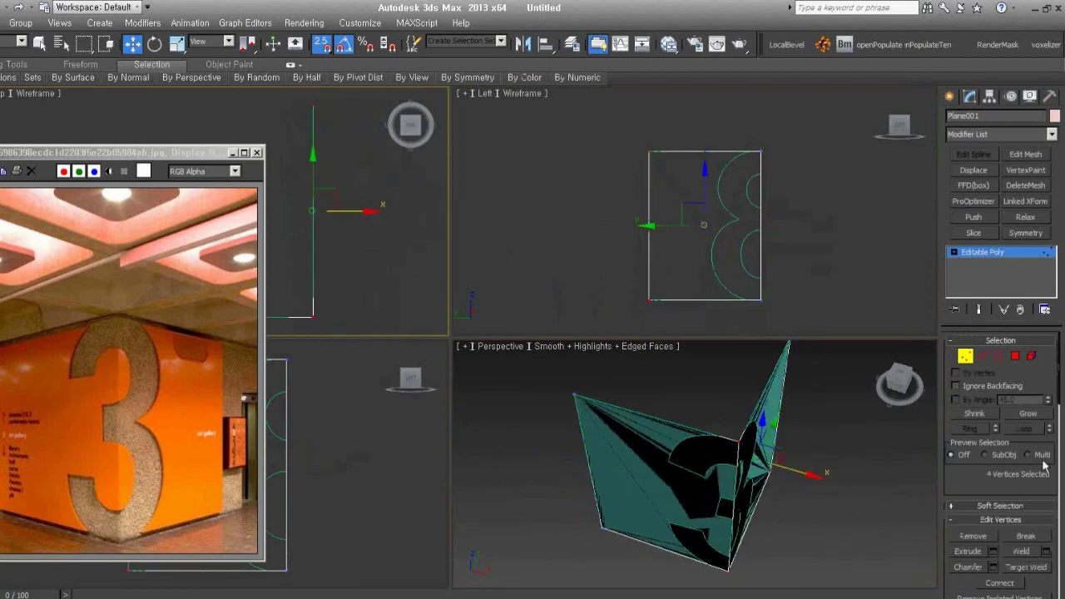
pyautogui.click(965, 356)
pyautogui.moveTo(838, 525)
pyautogui.keyDown('alt'); pyautogui.mouseDown(button='middle')
pyautogui.moveTo(816, 471)
pyautogui.moveTo(789, 499)
pyautogui.moveTo(802, 498)
pyautogui.mouseUp(button='middle'); pyautogui.keyUp('alt')
# Add a Shell modifier to the plane with inner amount 0 and a raised outer amount.
pyautogui.hotkey('alt', 's')
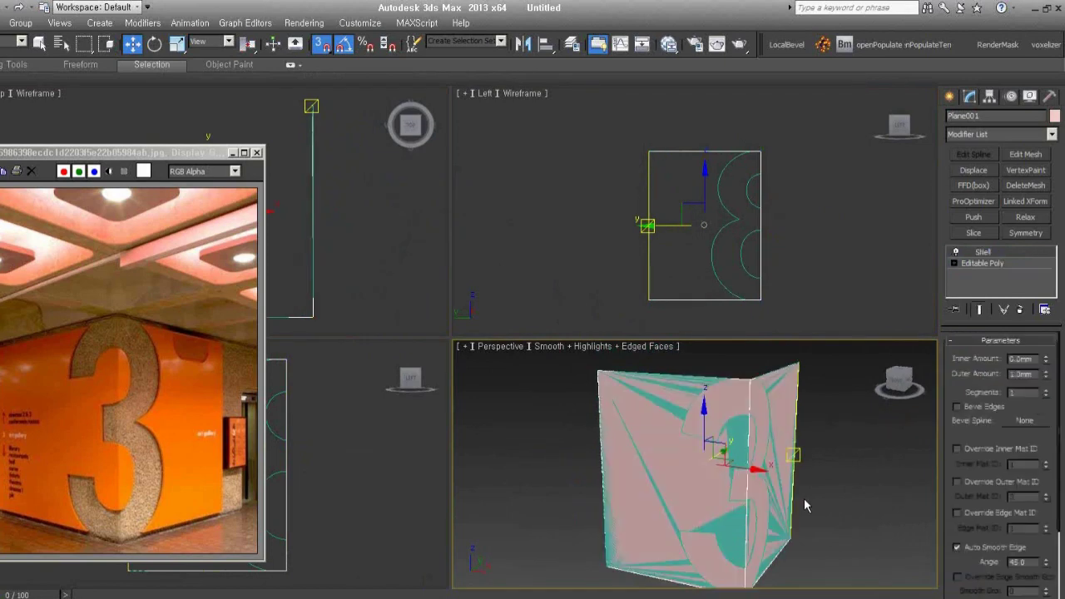
pyautogui.write('50')
pyautogui.press('Return')
pyautogui.rightClick(1045, 358)
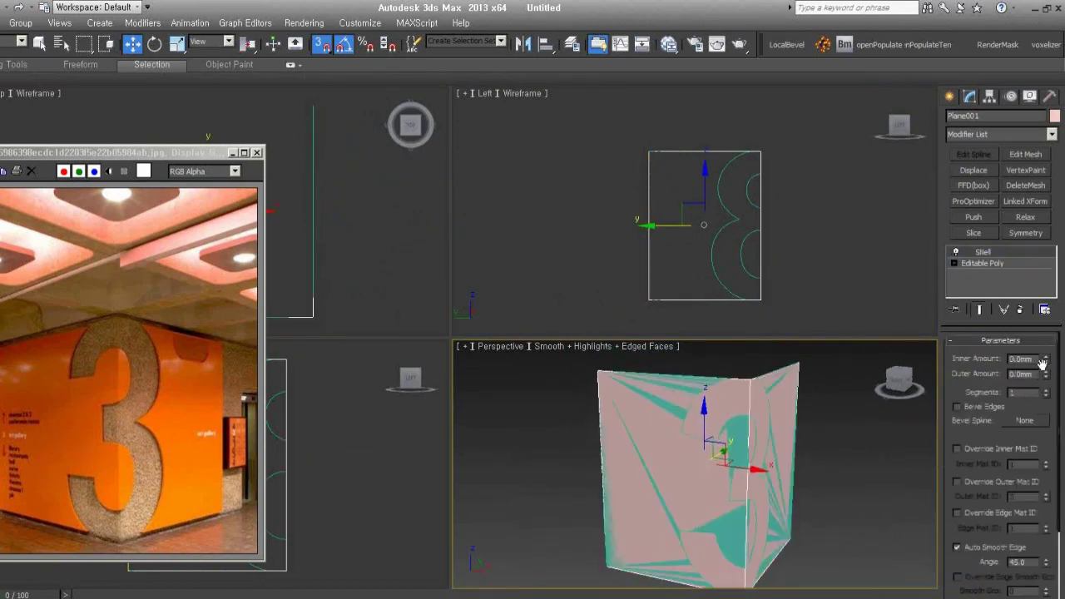
pyautogui.moveTo(1046, 374); pyautogui.dragTo(1062, 349)
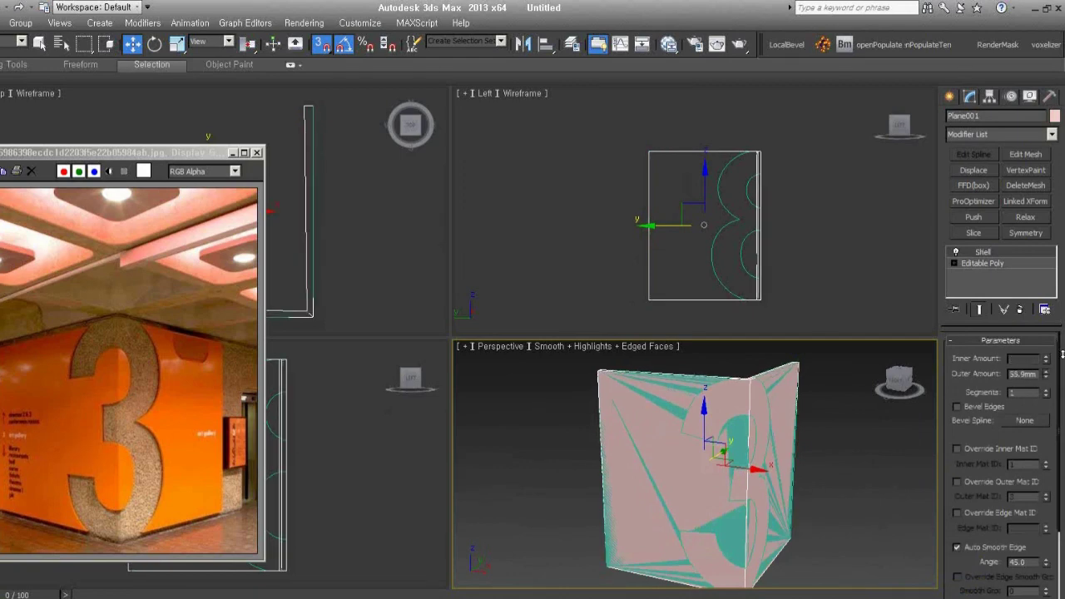
pyautogui.moveTo(799, 363)
pyautogui.keyDown('alt'); pyautogui.mouseDown(button='middle')
pyautogui.moveTo(820, 424)
pyautogui.moveTo(765, 510)
pyautogui.moveTo(811, 509)
pyautogui.mouseUp(button='middle'); pyautogui.keyUp('alt')
pyautogui.moveTo(990, 580); pyautogui.dragTo(1015, 379)
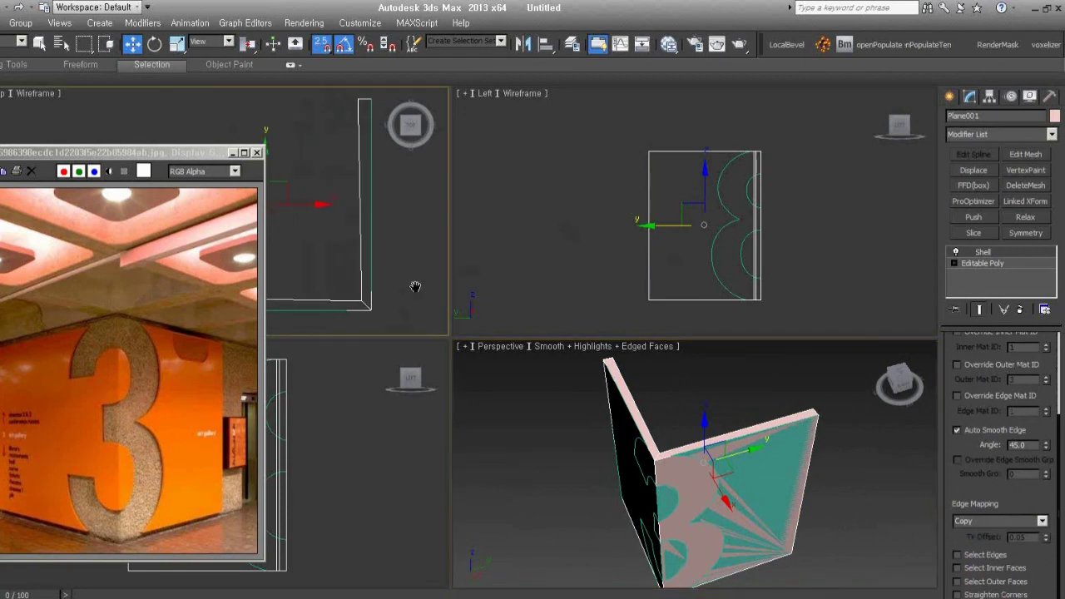
# Move the reference photo window aside and turn off snapping.
pyautogui.moveTo(356, 291); pyautogui.dragTo(411, 297, button='middle')
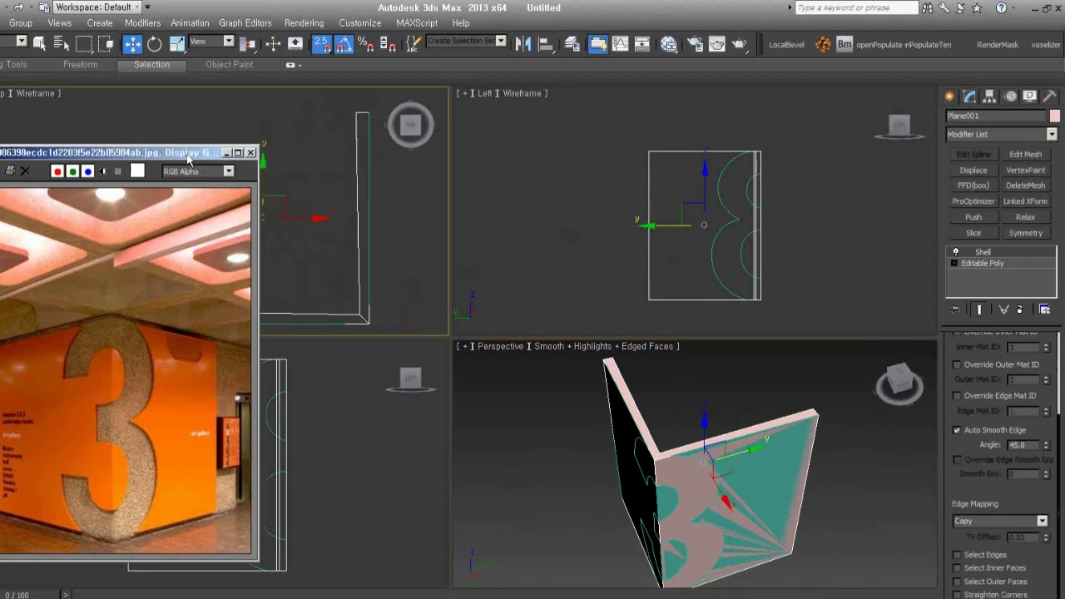
pyautogui.moveTo(208, 152); pyautogui.dragTo(126, 175)
pyautogui.moveTo(349, 283); pyautogui.dragTo(344, 322, button='middle')
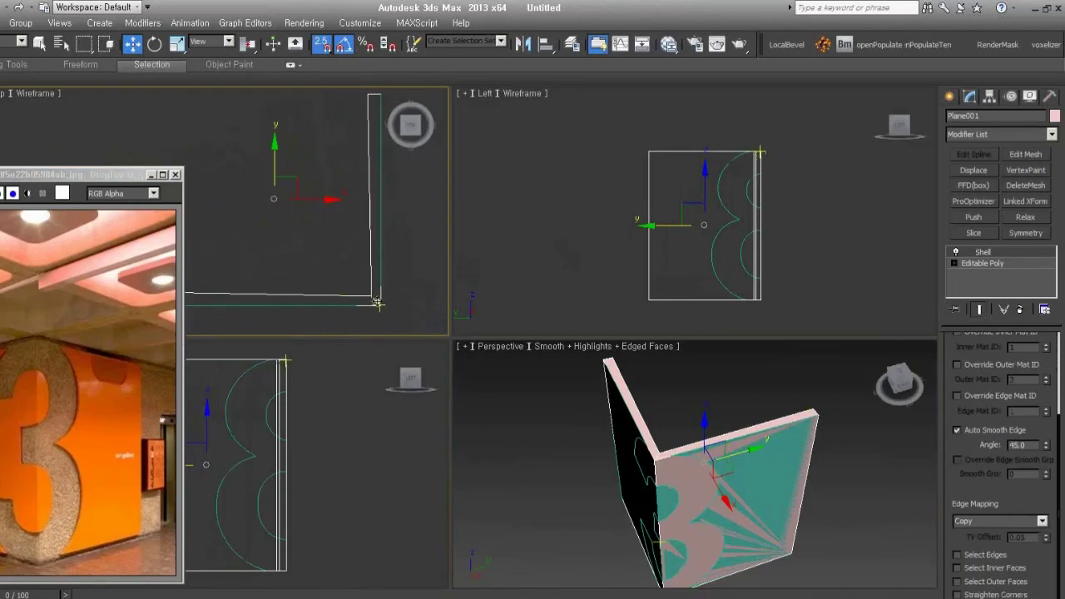
pyautogui.scroll(-2, 376, 304)
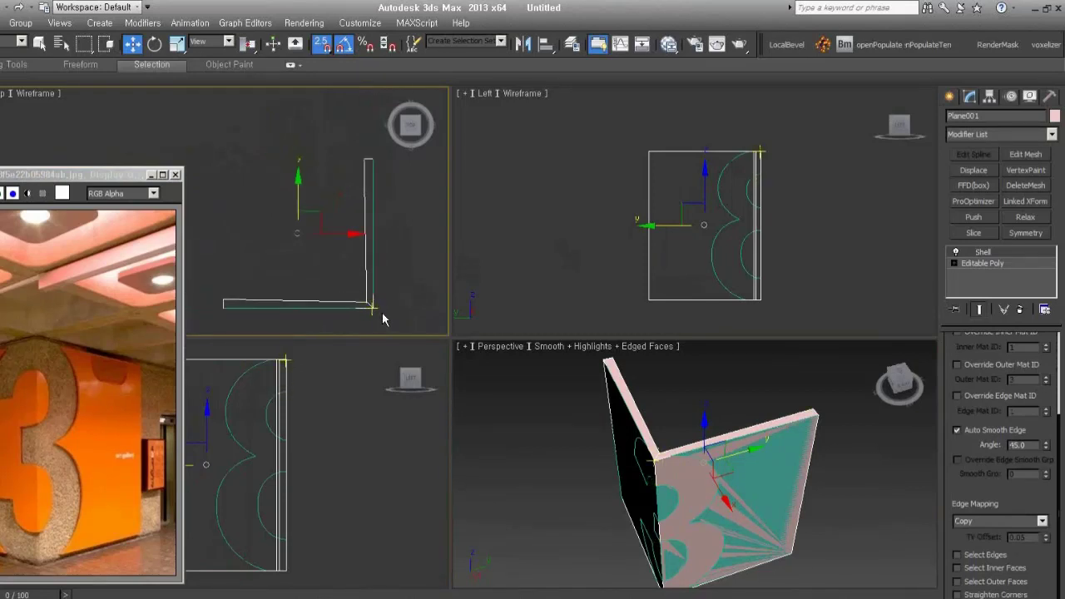
pyautogui.press('s')
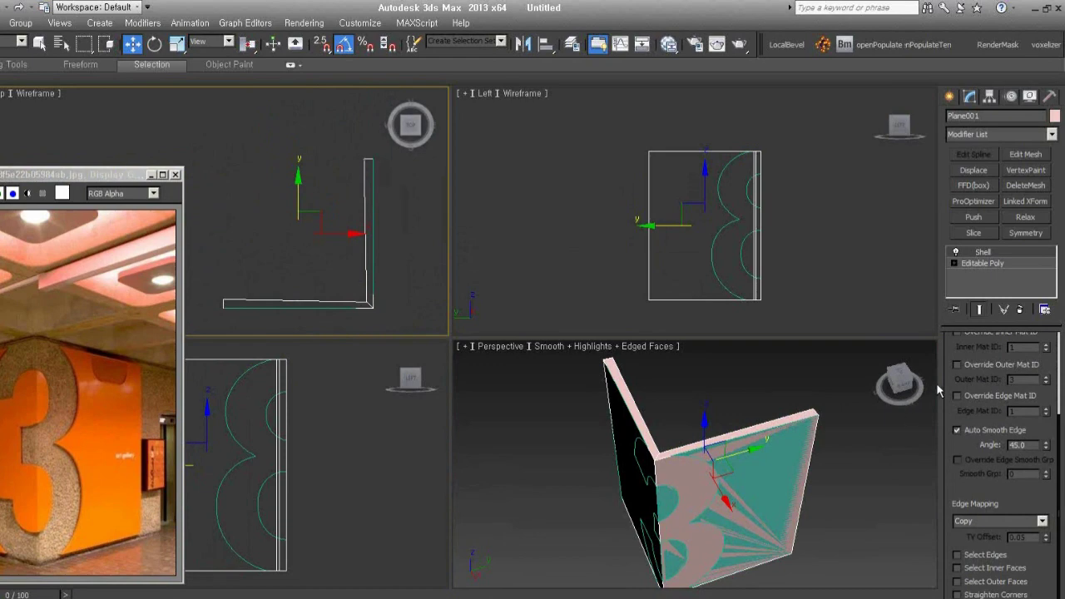
# Set the Shell outer amount to 100 mm and inspect the thickened walls.
pyautogui.moveTo(953, 341); pyautogui.dragTo(968, 406)
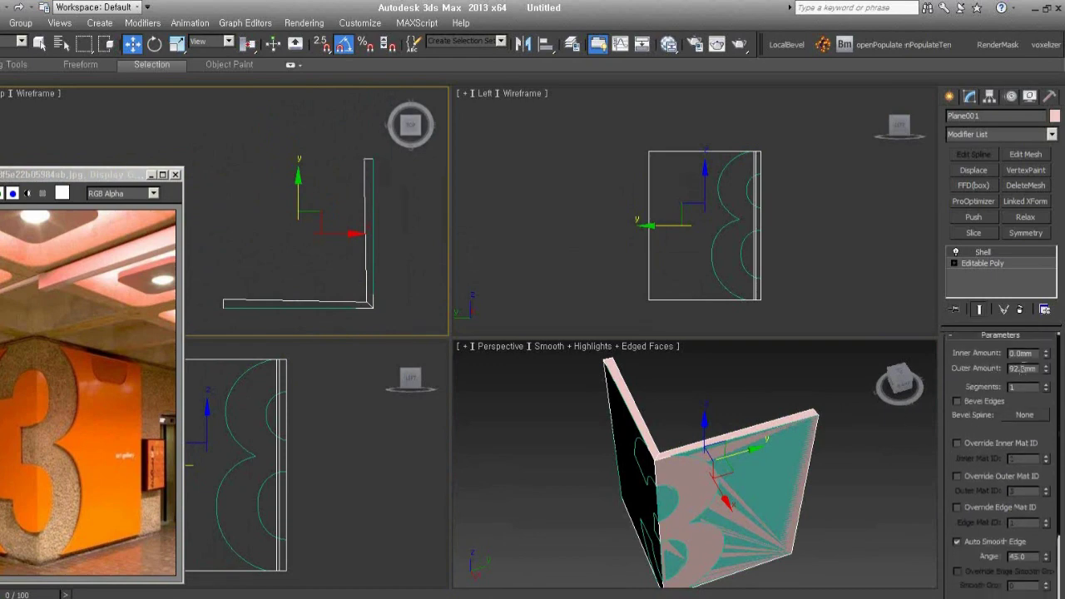
pyautogui.doubleClick(1021, 368)
pyautogui.write('100')
pyautogui.press('Return')
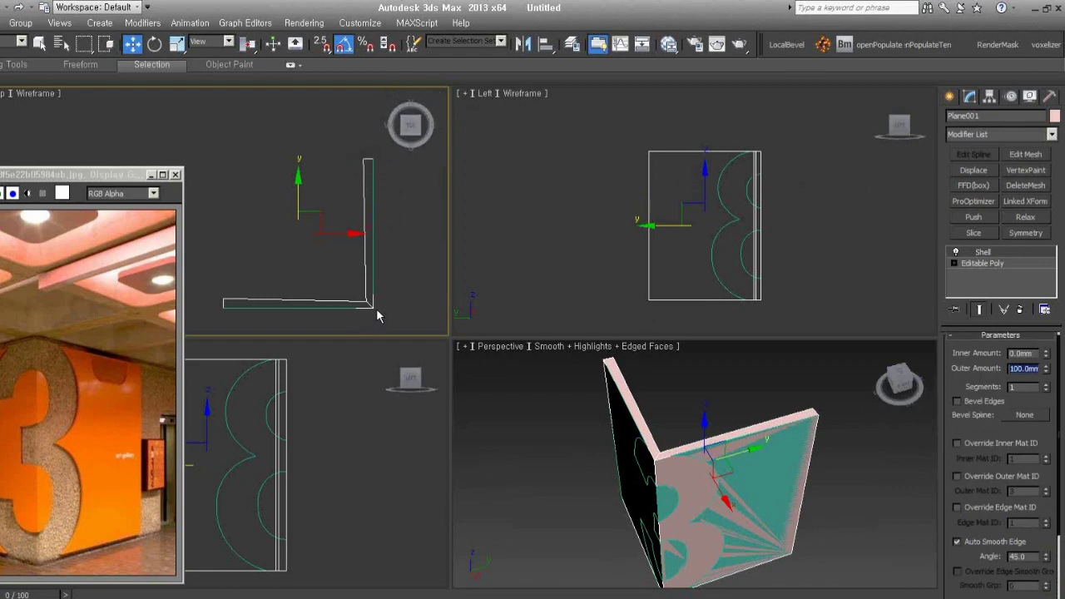
pyautogui.scroll(2, 366, 283)
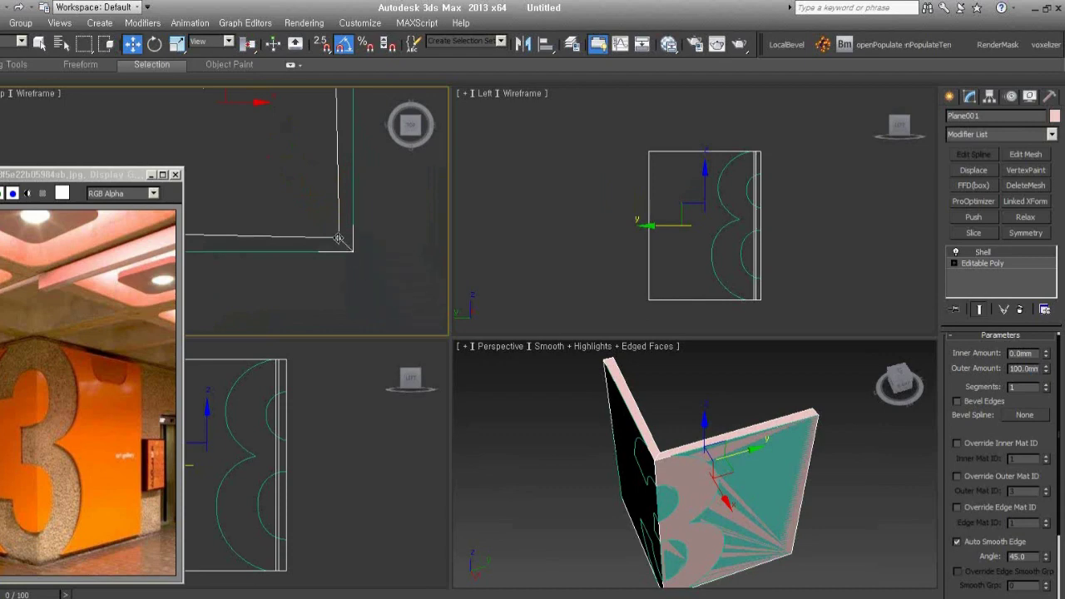
pyautogui.scroll(-3, 357, 262)
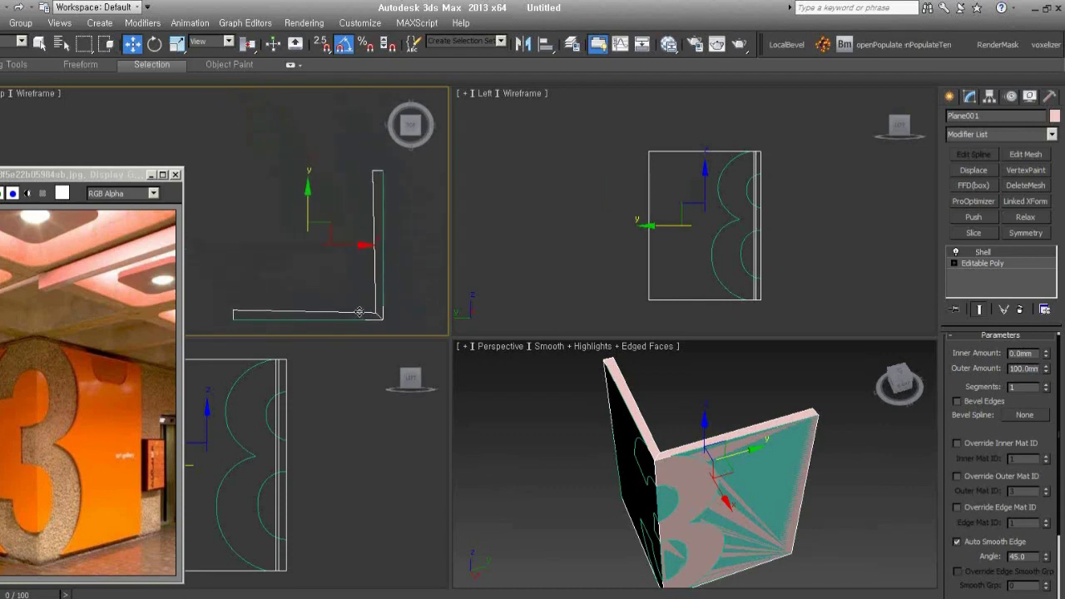
pyautogui.moveTo(360, 312); pyautogui.dragTo(360, 289, button='middle')
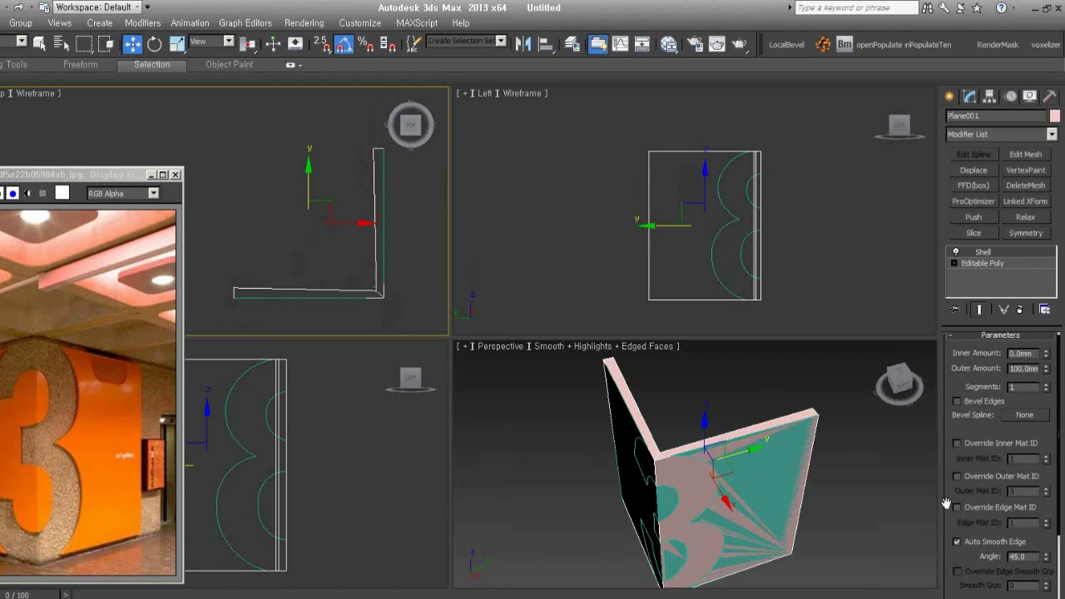
pyautogui.scroll(-3, 977, 376)
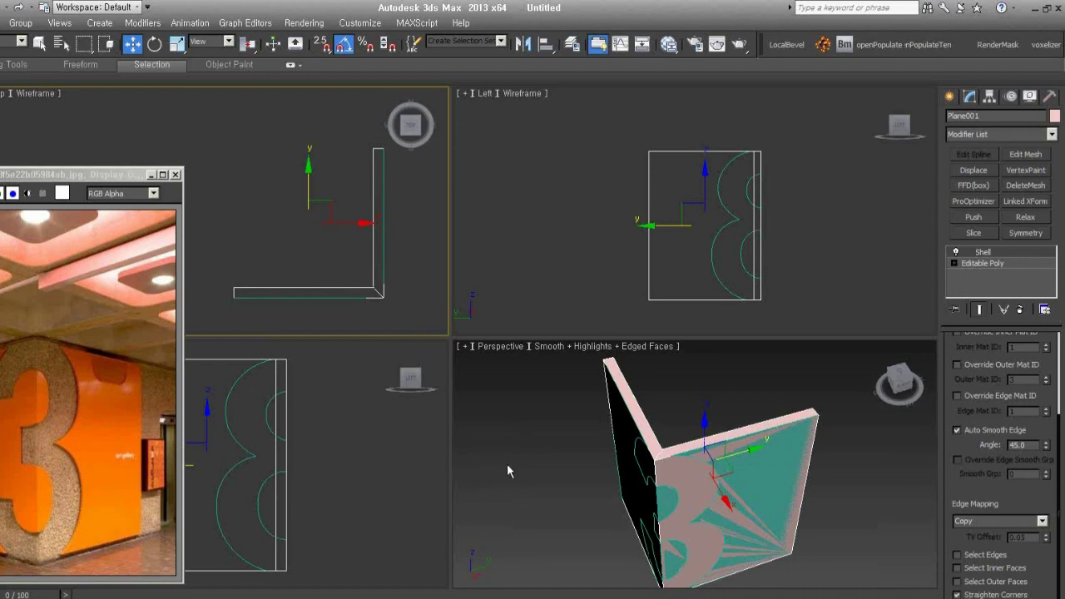
pyautogui.moveTo(507, 465)
pyautogui.keyDown('alt'); pyautogui.mouseDown(button='middle')
pyautogui.moveTo(665, 514)
pyautogui.moveTo(703, 507)
pyautogui.mouseUp(button='middle'); pyautogui.keyUp('alt')
# Select the shelled '3' object and thin its Shell outer amount to about 10 mm.
pyautogui.keyDown('alt'); pyautogui.moveTo(665, 496); pyautogui.dragTo(707, 490, button='middle'); pyautogui.keyUp('alt')
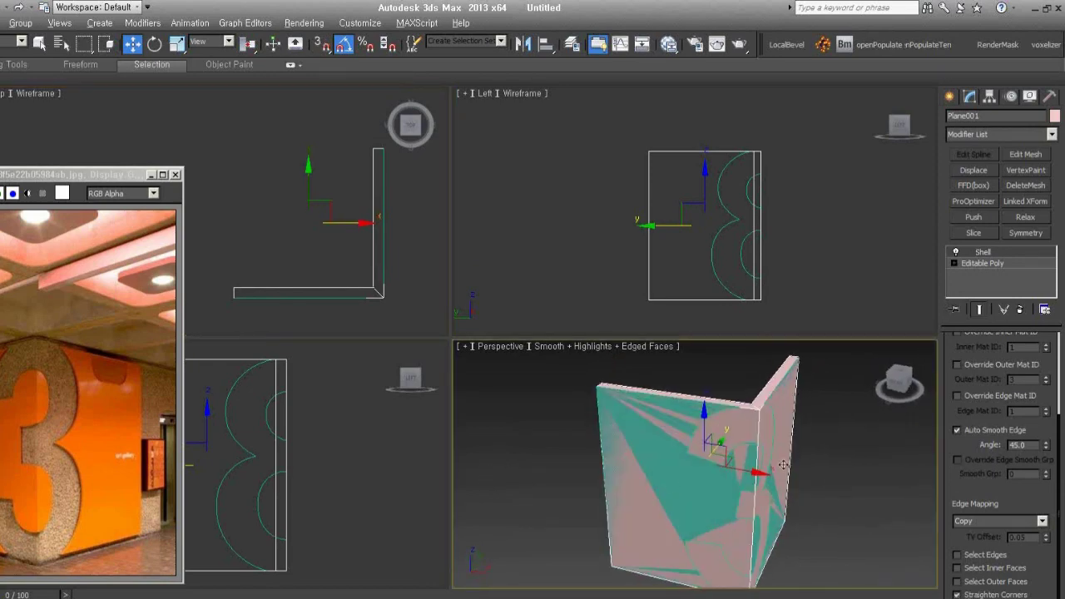
pyautogui.click(824, 464)
pyautogui.click(726, 483)
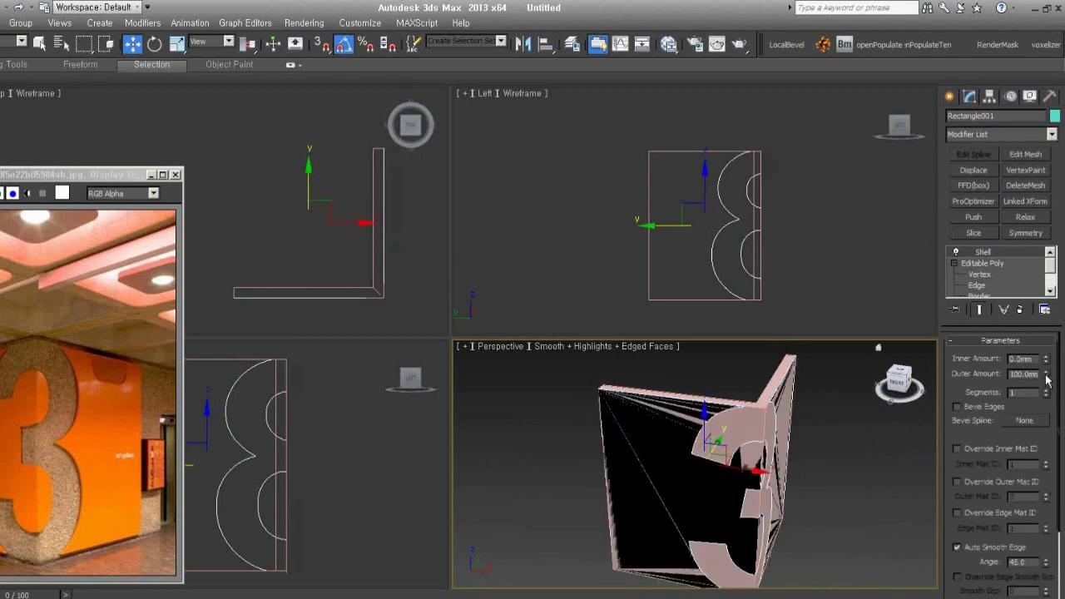
pyautogui.moveTo(1047, 380); pyautogui.dragTo(1048, 356)
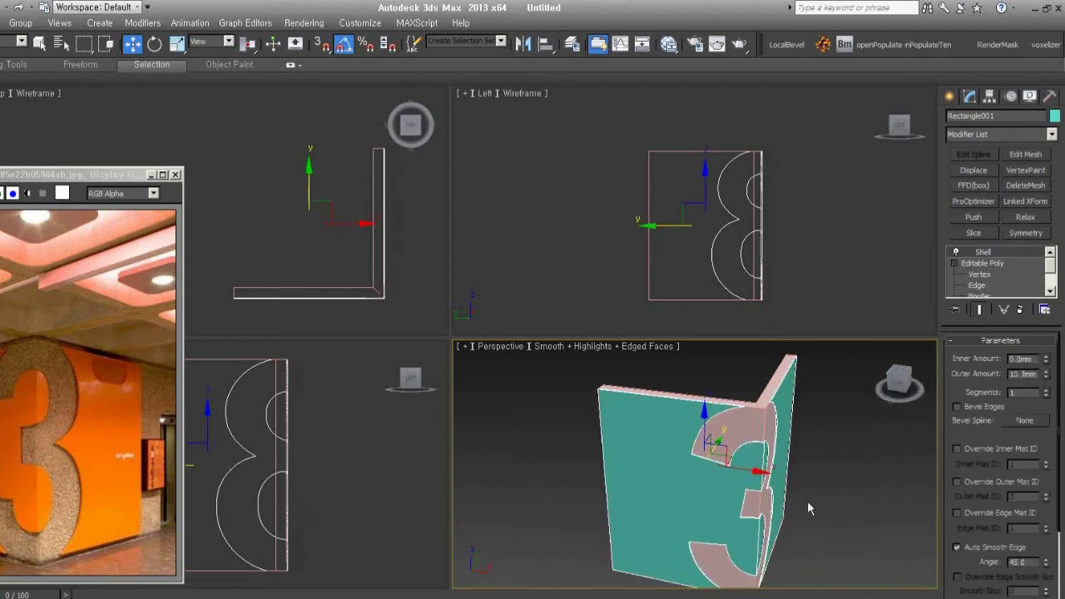
pyautogui.keyDown('alt'); pyautogui.moveTo(806, 500); pyautogui.dragTo(758, 492, button='middle'); pyautogui.keyUp('alt')
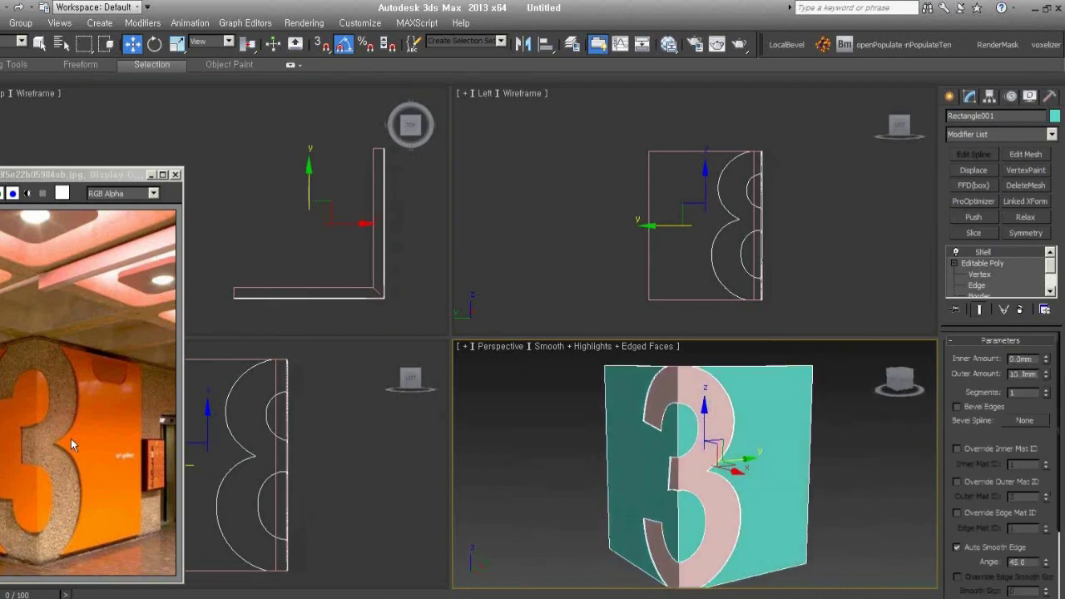
pyautogui.moveTo(749, 510)
pyautogui.keyDown('alt'); pyautogui.mouseDown(button='middle')
pyautogui.moveTo(837, 509)
pyautogui.moveTo(818, 507)
pyautogui.mouseUp(button='middle'); pyautogui.keyUp('alt')
pyautogui.scroll(-2, 814, 505)
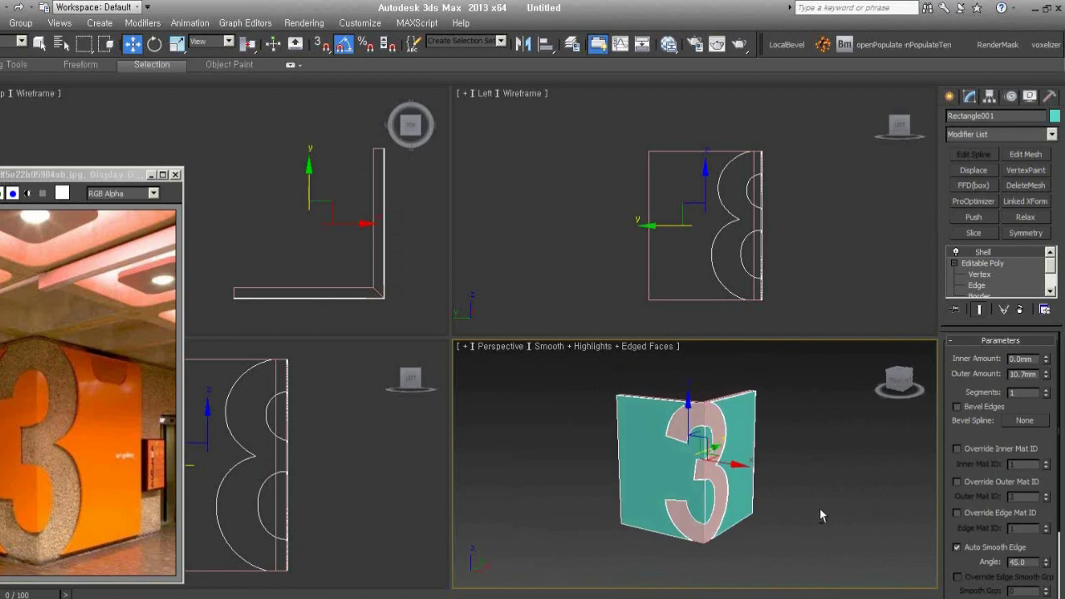
pyautogui.click(819, 509)
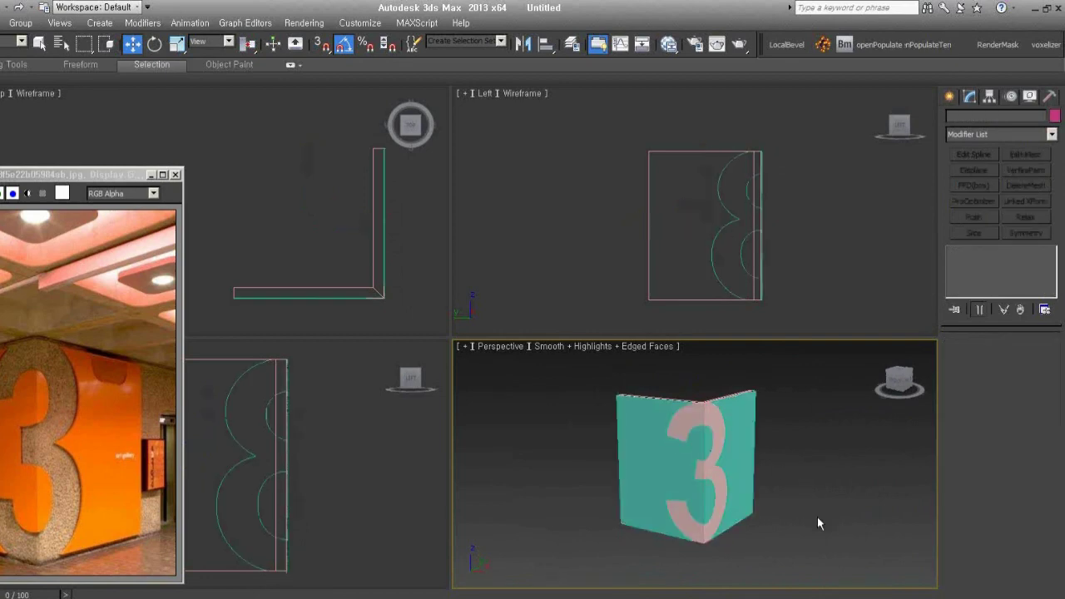
# Select Plane001, go to its Editable Poly vertex level, and activate the Left view.
pyautogui.keyDown('alt'); pyautogui.moveTo(817, 516); pyautogui.dragTo(805, 503, button='middle'); pyautogui.keyUp('alt')
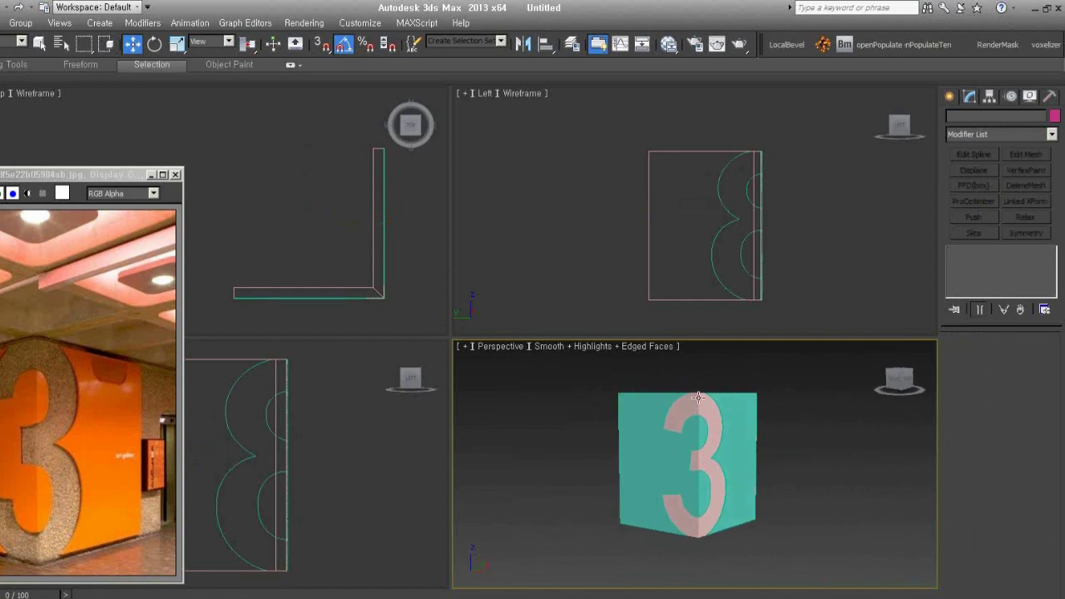
pyautogui.click(752, 471)
pyautogui.moveTo(773, 445)
pyautogui.keyDown('alt'); pyautogui.mouseDown(button='middle')
pyautogui.moveTo(787, 472)
pyautogui.moveTo(788, 455)
pyautogui.mouseUp(button='middle'); pyautogui.keyUp('alt')
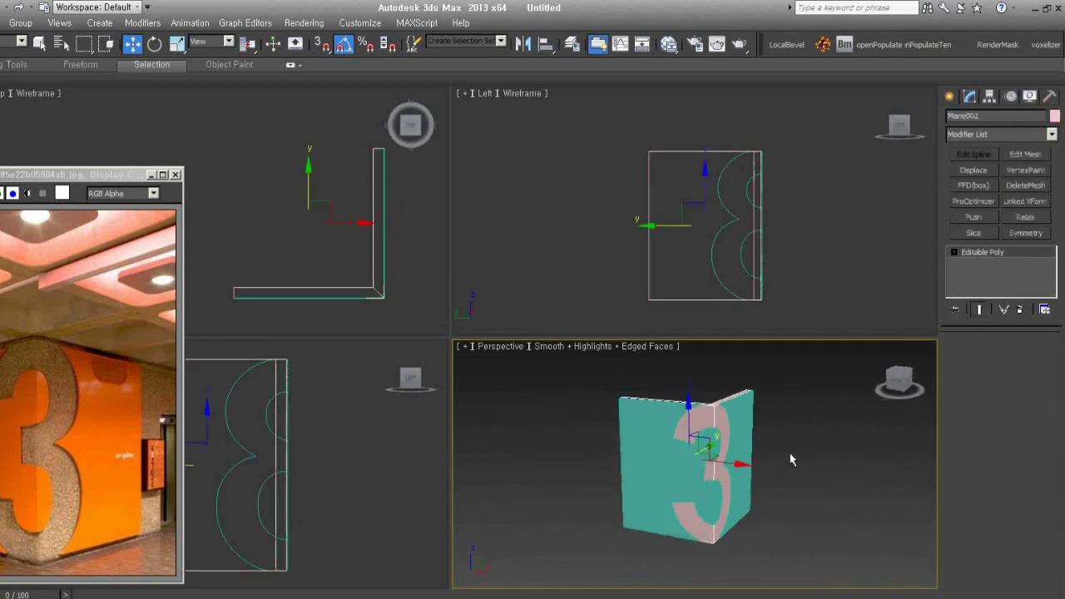
pyautogui.click(981, 262)
pyautogui.click(970, 352)
pyautogui.press('1')
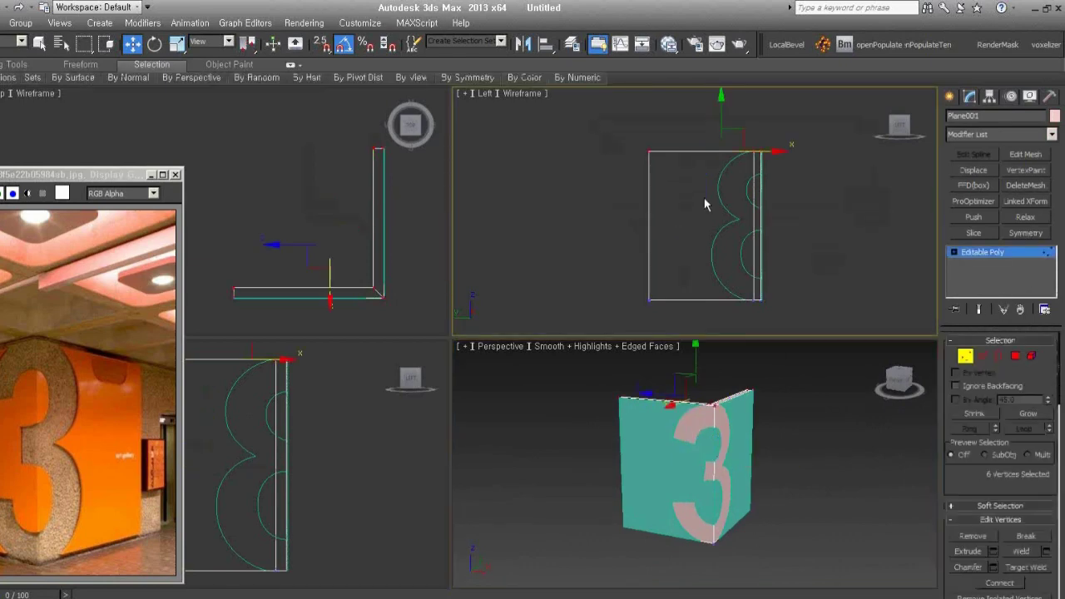
pyautogui.rightClick(588, 525)
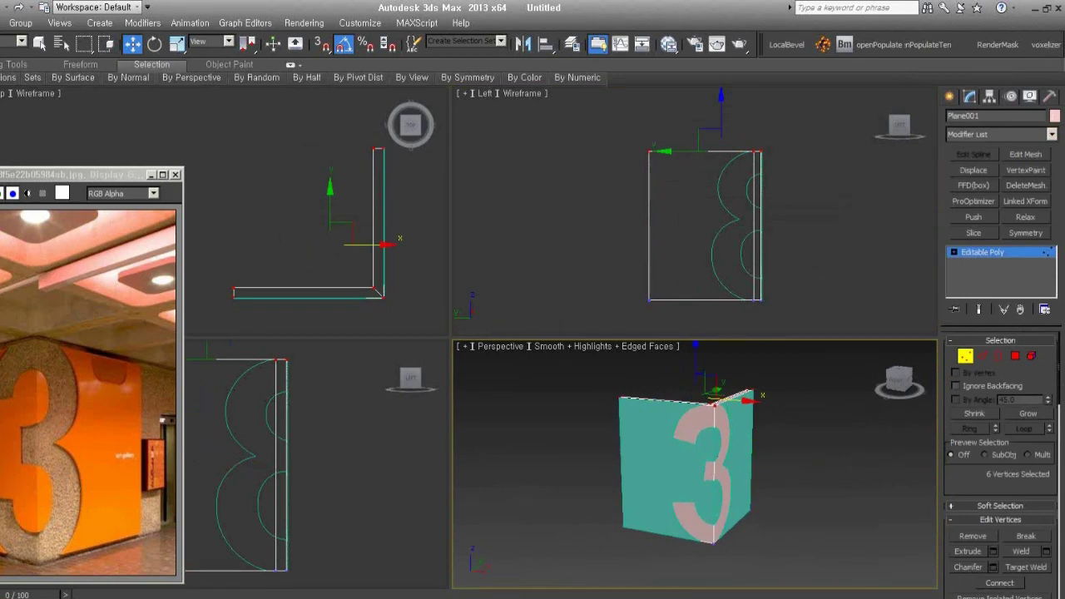
pyautogui.rightClick(494, 182)
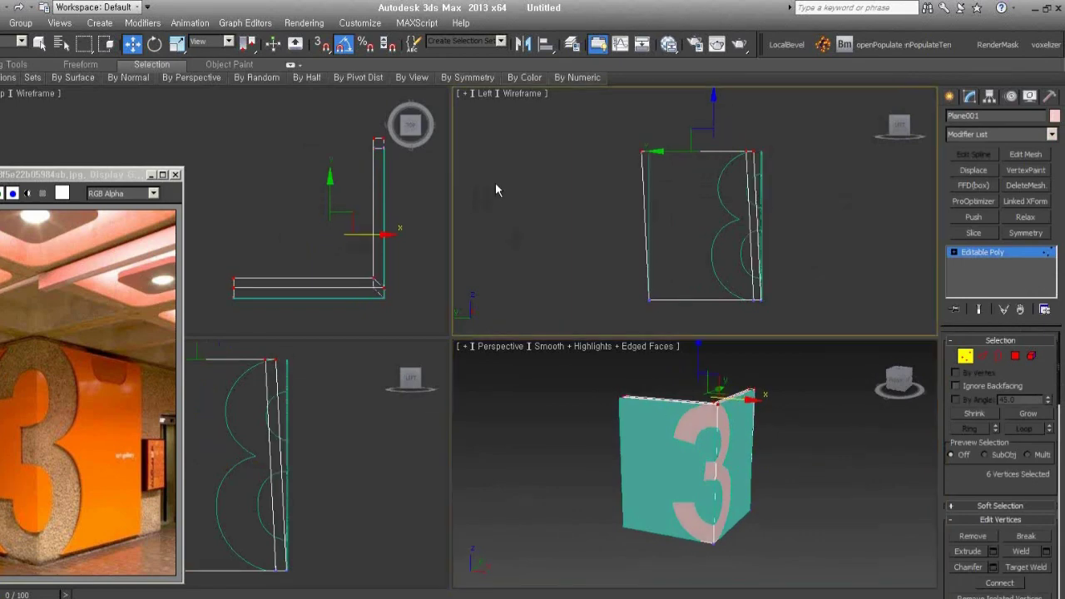
pyautogui.rightClick(713, 195)
pyautogui.click(581, 301)
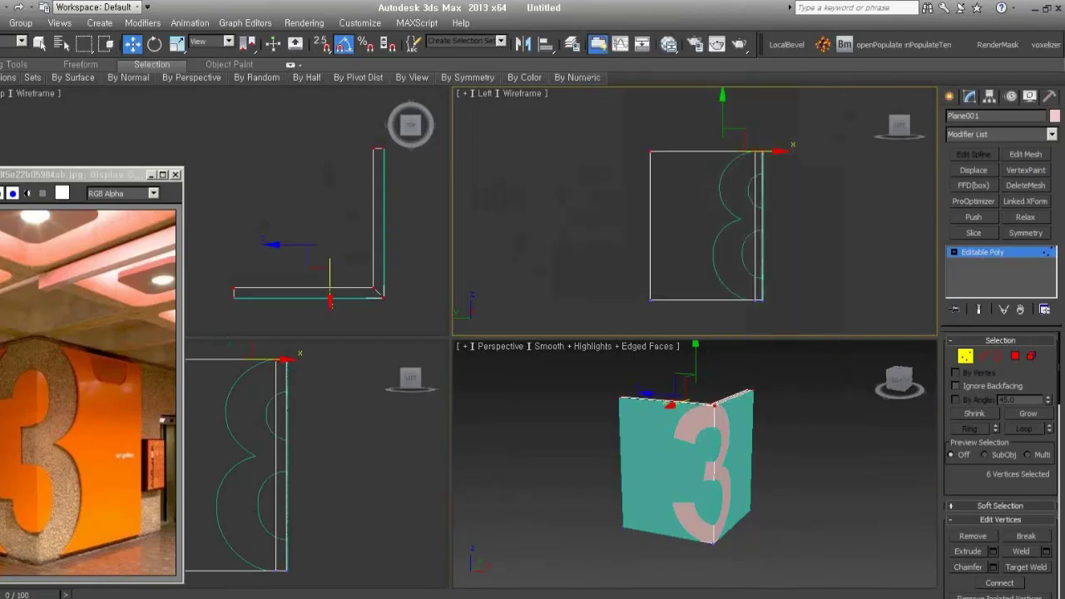
# Box-select the panel's bottom vertices and lower them slightly.
pyautogui.moveTo(591, 273); pyautogui.dragTo(881, 334)
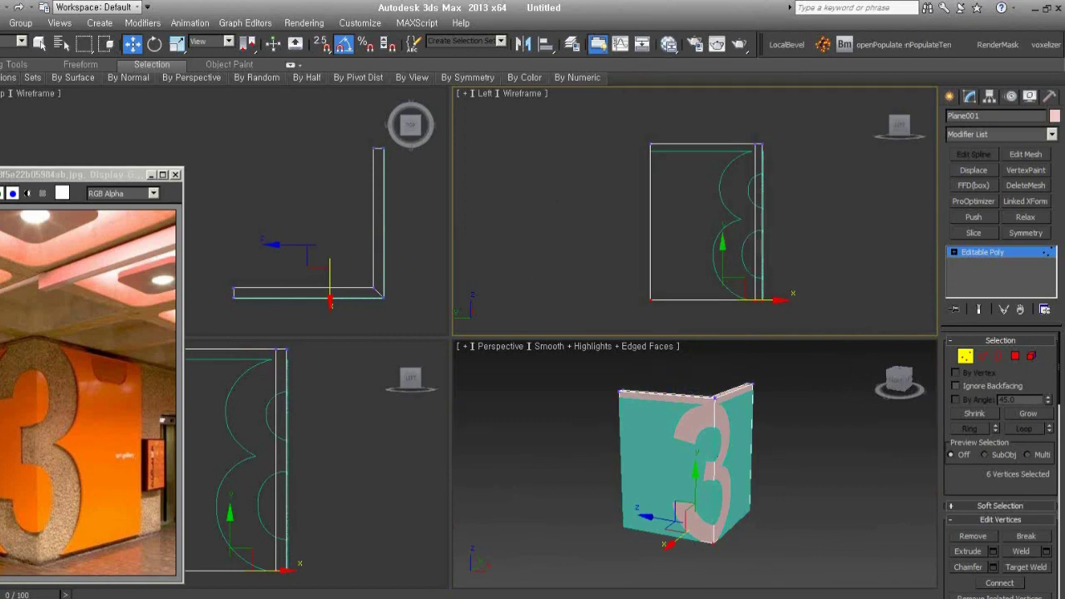
pyautogui.moveTo(722, 267); pyautogui.dragTo(722, 274)
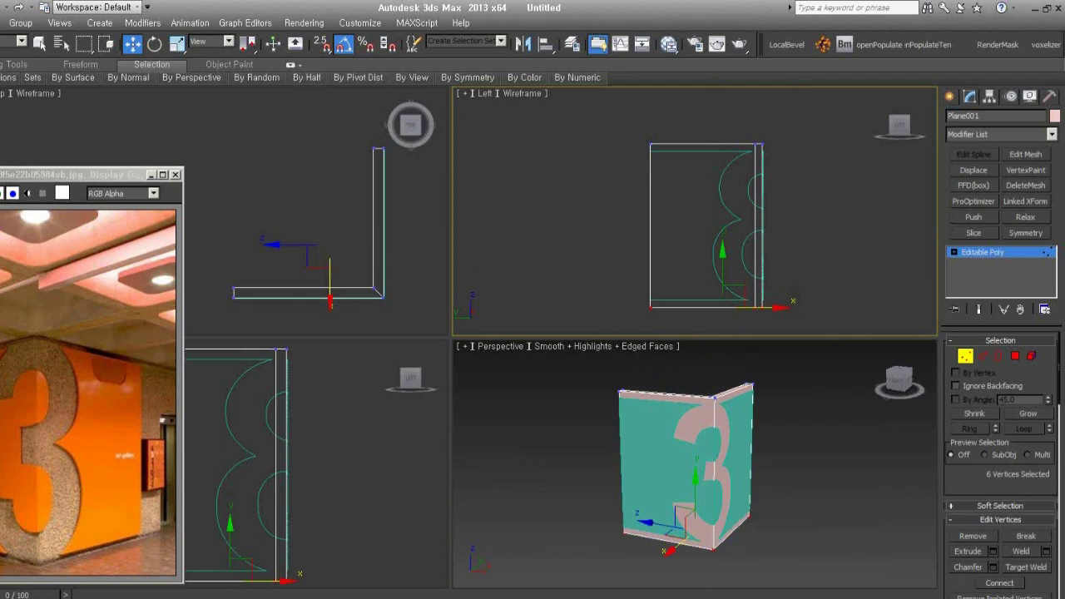
pyautogui.click(878, 222)
pyautogui.moveTo(878, 221)
pyautogui.keyDown('alt'); pyautogui.mouseDown(button='middle')
pyautogui.moveTo(610, 285)
pyautogui.moveTo(624, 349)
pyautogui.mouseUp(button='middle'); pyautogui.keyUp('alt')
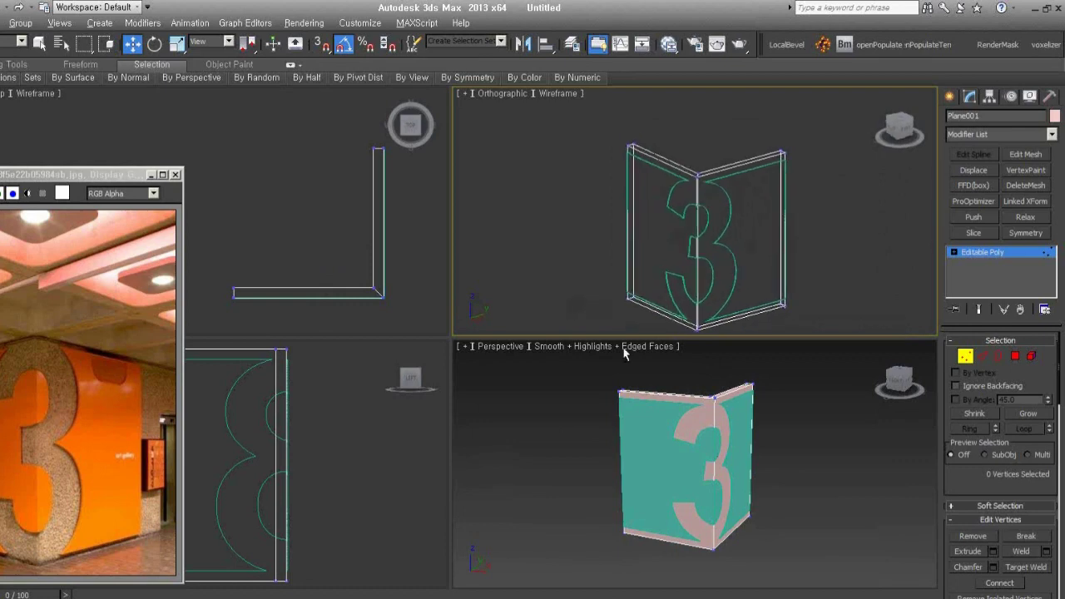
# Clear the polygon selection, switch to Edge mode and extrude a floor face from a bottom edge.
pyautogui.click(1013, 357)
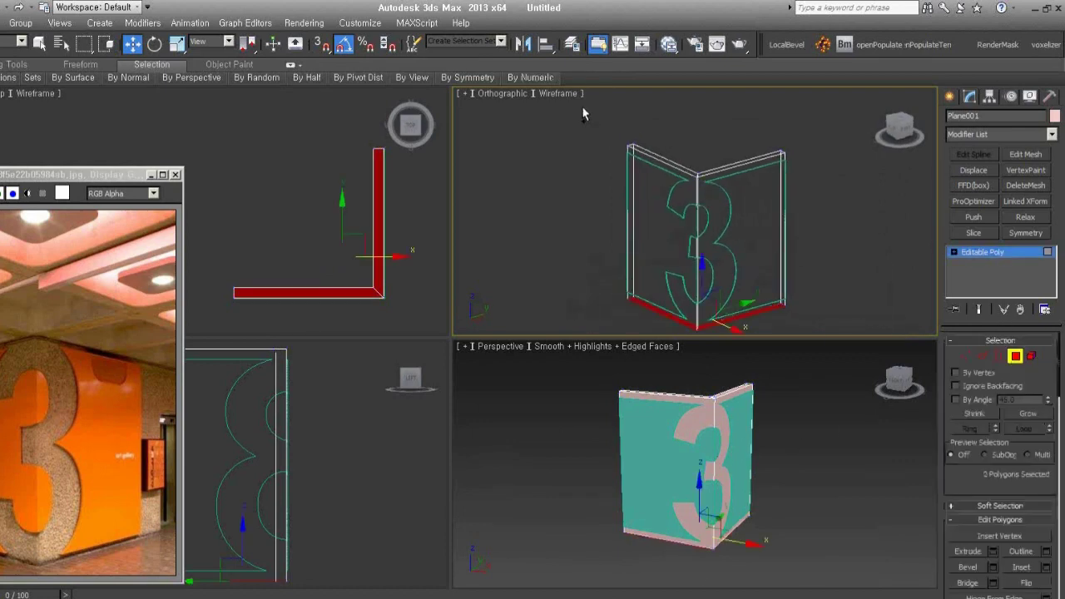
pyautogui.click(860, 207)
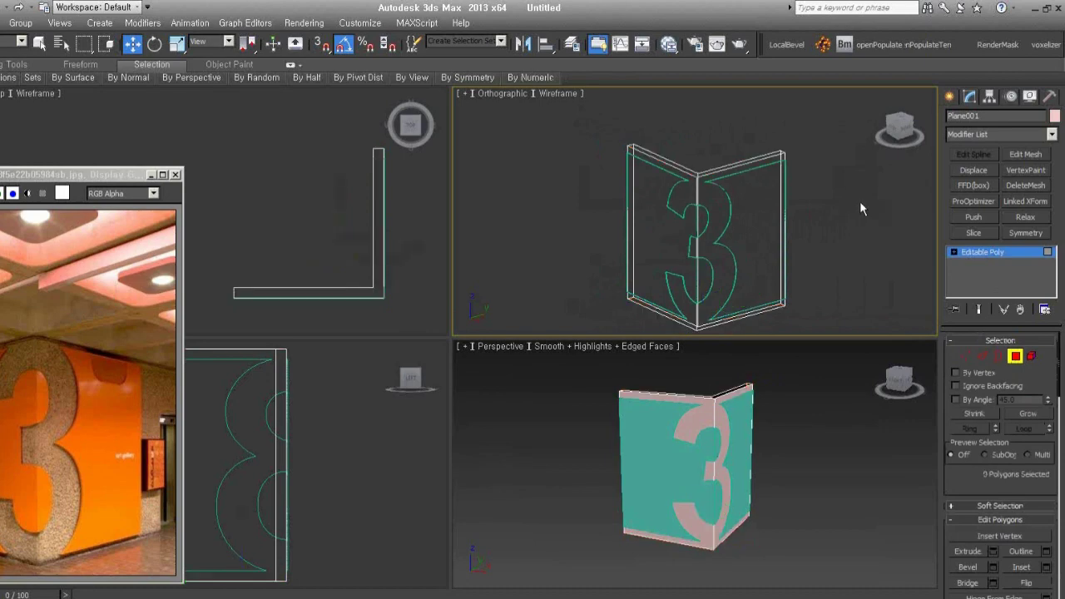
pyautogui.click(982, 356)
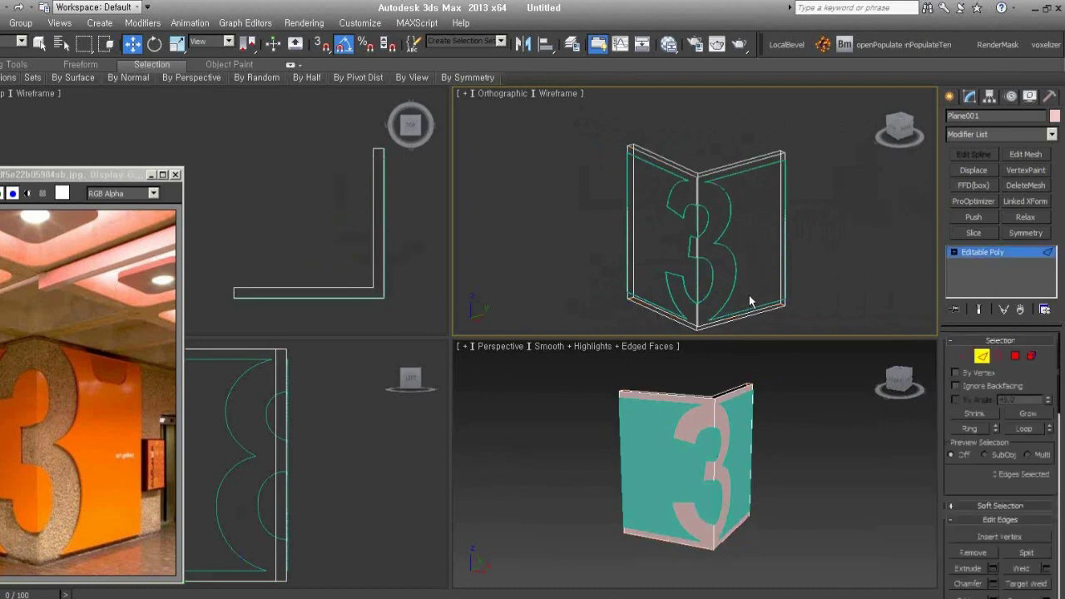
pyautogui.moveTo(749, 299)
pyautogui.mouseDown(button='middle')
pyautogui.moveTo(746, 246)
pyautogui.moveTo(758, 292)
pyautogui.moveTo(775, 269)
pyautogui.mouseUp(button='middle')
pyautogui.click(740, 258)
pyautogui.keyDown('shift'); pyautogui.moveTo(775, 269); pyautogui.dragTo(914, 312); pyautogui.keyUp('shift')
# Shift-drag base edges outward to add two floor faces in front of the panel.
pyautogui.moveTo(745, 292); pyautogui.dragTo(736, 254, button='middle')
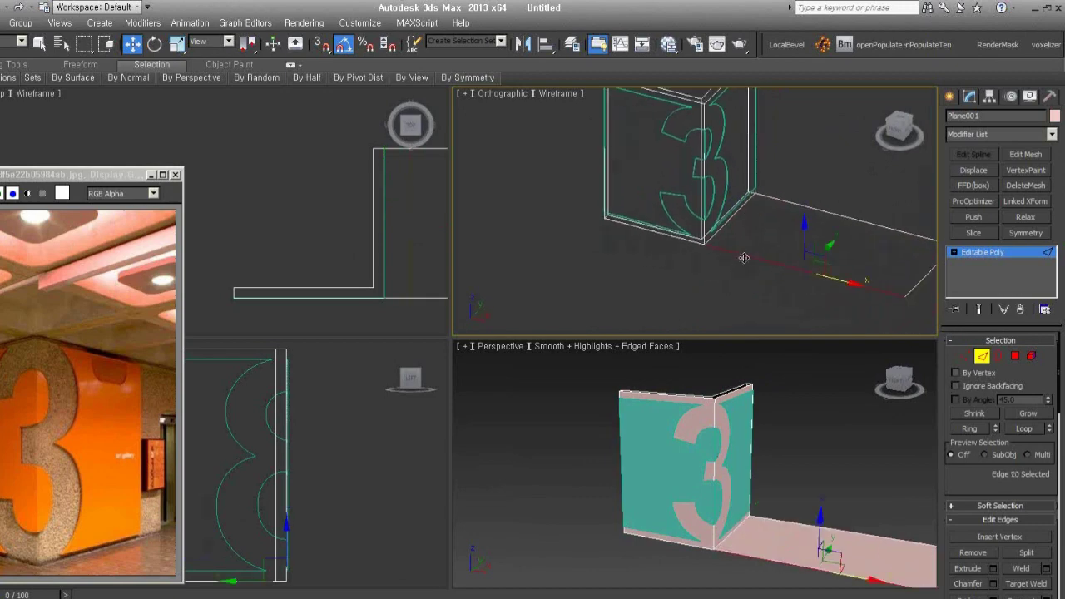
pyautogui.click(674, 236)
pyautogui.keyDown('shift'); pyautogui.moveTo(674, 235); pyautogui.dragTo(637, 308); pyautogui.keyUp('shift')
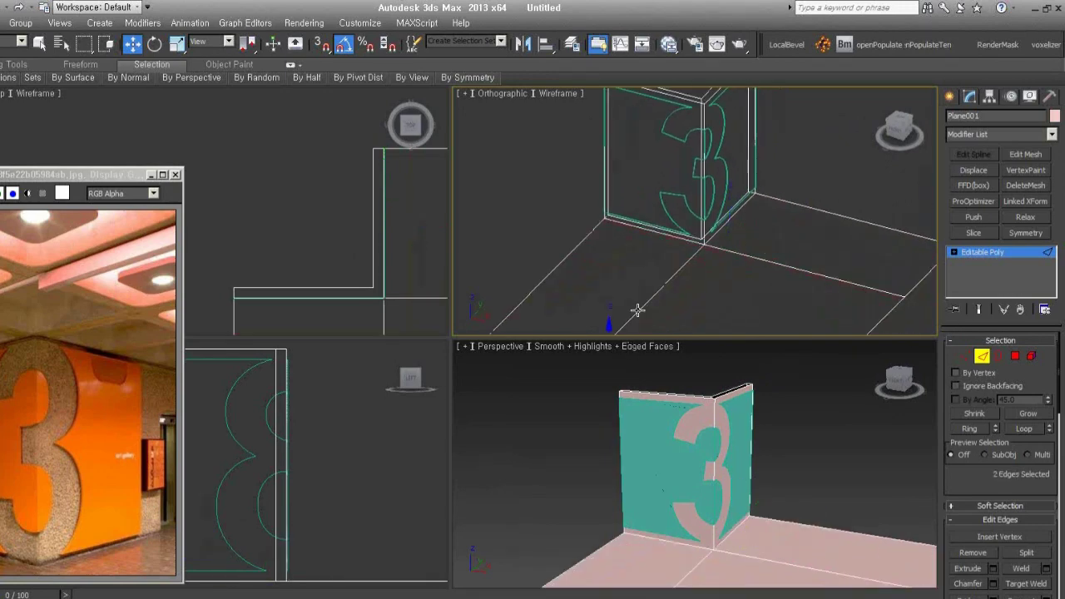
pyautogui.moveTo(558, 274); pyautogui.dragTo(655, 237, button='middle')
pyautogui.click(676, 249)
pyautogui.keyDown('shift'); pyautogui.moveTo(676, 249); pyautogui.dragTo(657, 300); pyautogui.keyUp('shift')
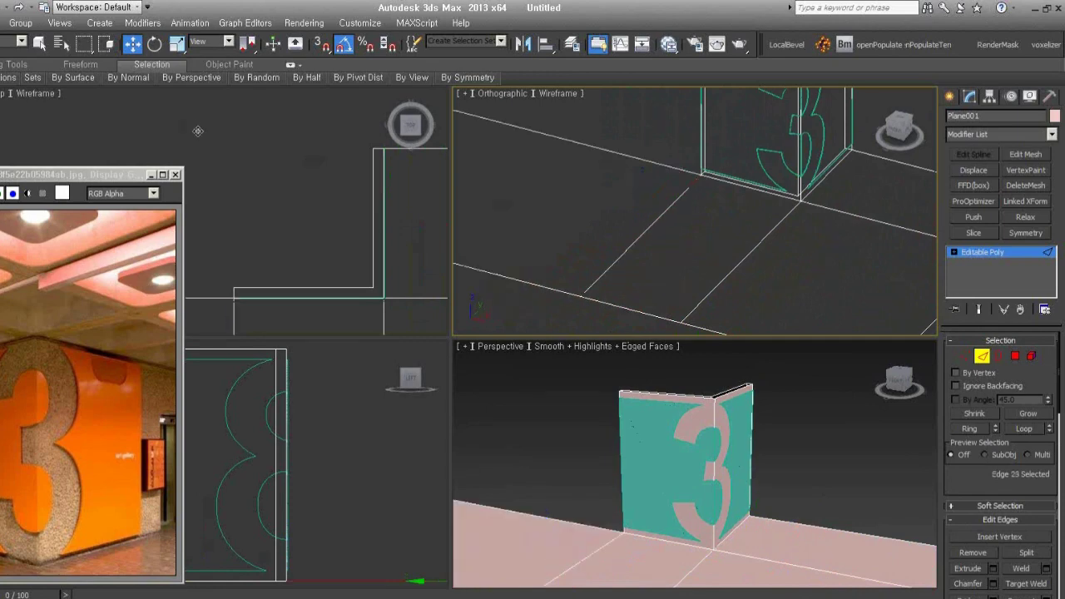
# Extend one more floor face to the right from the floor's outer edge.
pyautogui.moveTo(695, 181); pyautogui.dragTo(616, 256, button='middle')
pyautogui.scroll(-3, 615, 254)
pyautogui.scroll(-2, 696, 269)
pyautogui.moveTo(596, 319); pyautogui.dragTo(672, 230, button='middle')
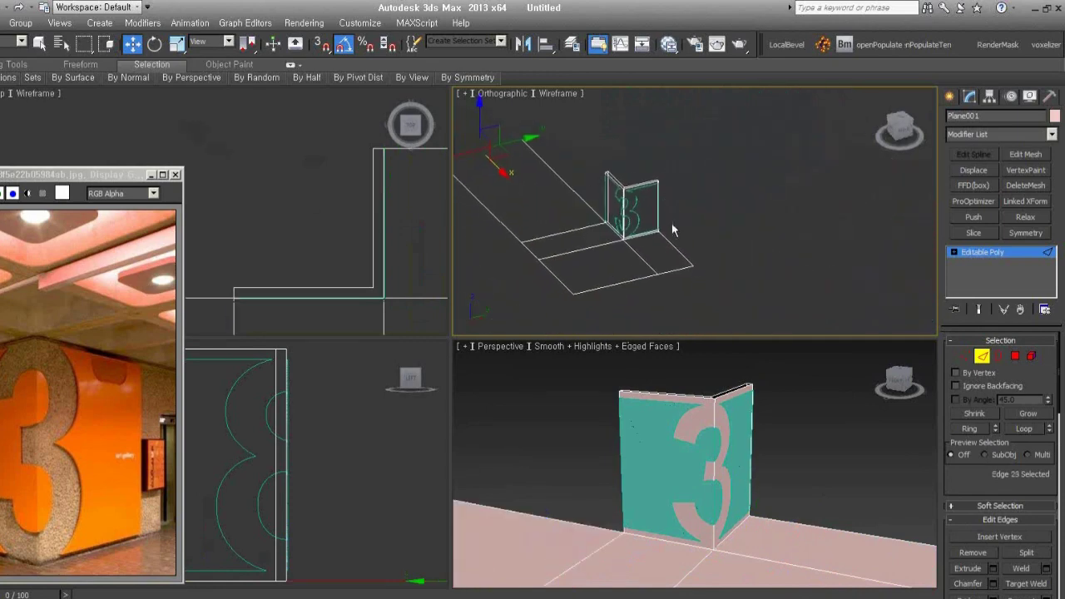
pyautogui.click(673, 246)
pyautogui.keyDown('shift'); pyautogui.moveTo(690, 241); pyautogui.dragTo(757, 240); pyautogui.keyUp('shift')
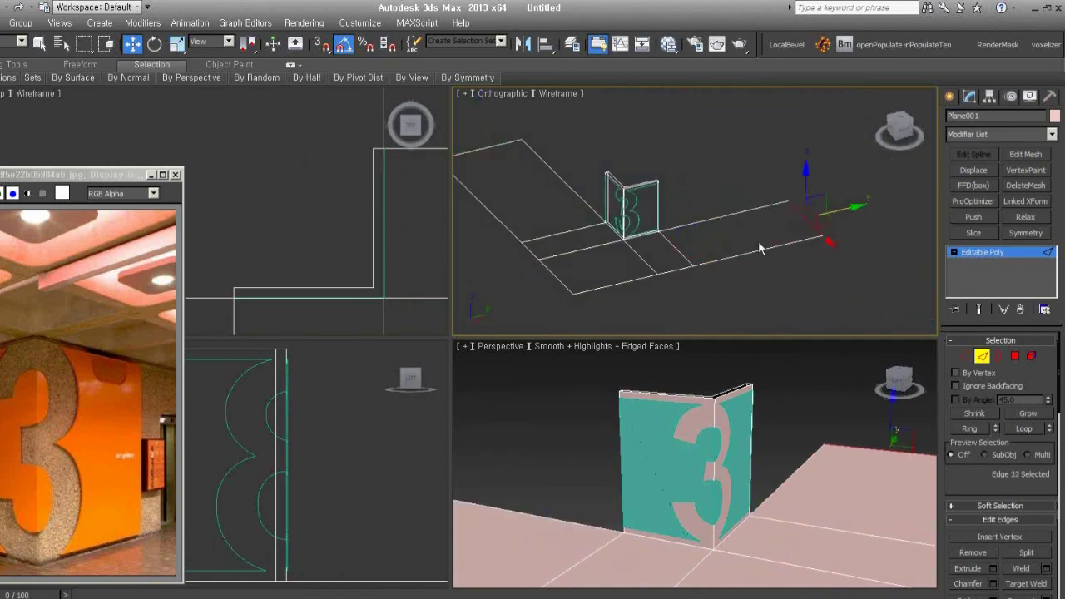
pyautogui.keyDown('alt'); pyautogui.moveTo(758, 241); pyautogui.dragTo(732, 268, button='middle'); pyautogui.keyUp('alt')
# Switch to Polygon mode with Ignore Backfacing and By Angle selection enabled.
pyautogui.click(1014, 356)
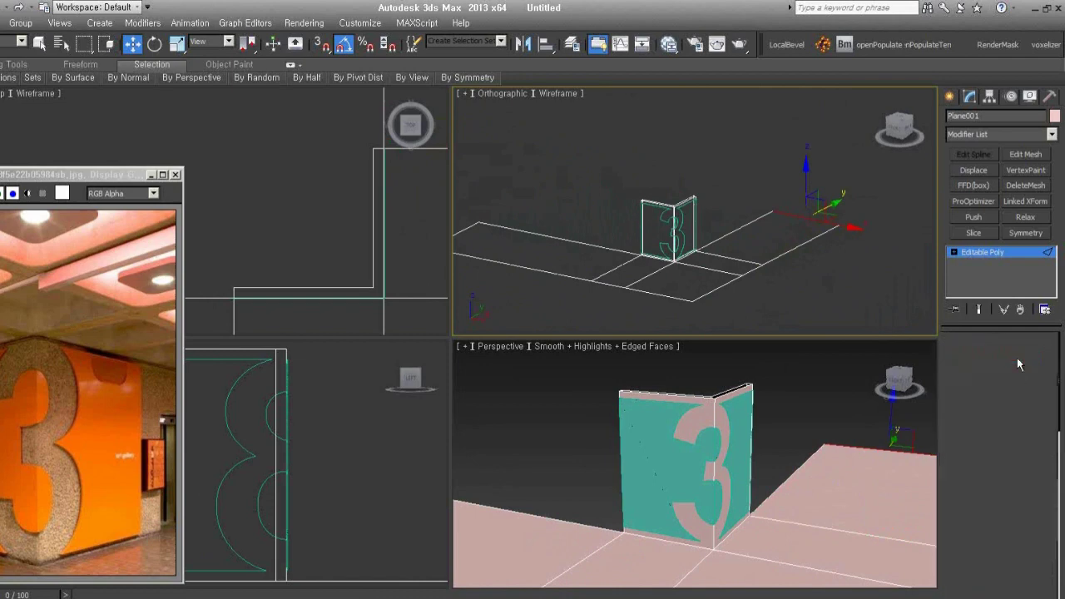
pyautogui.click(967, 399)
pyautogui.click(967, 386)
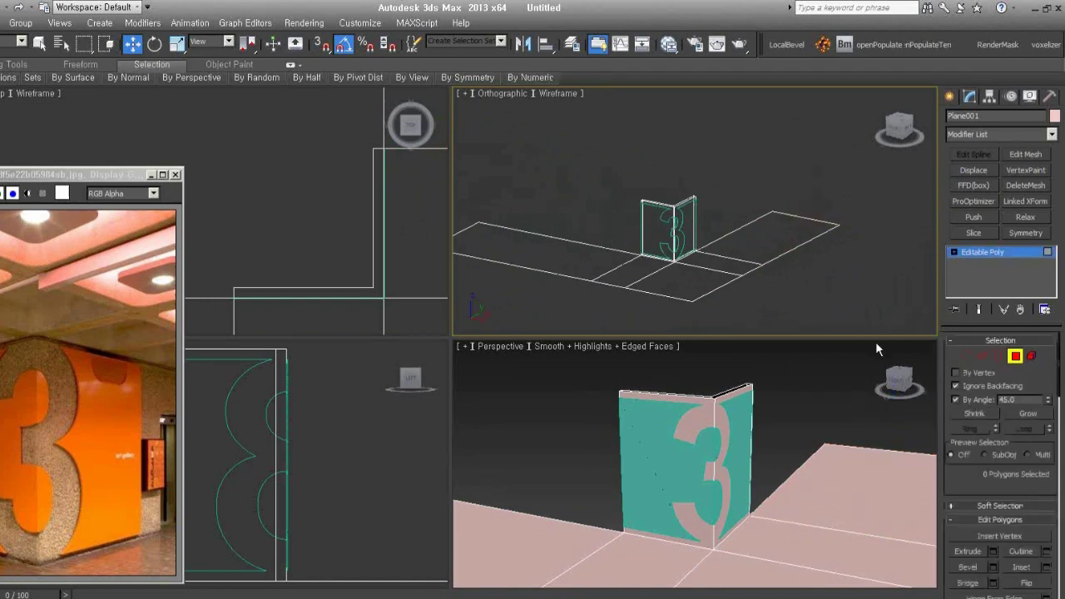
# Select the floor polygons and Shift-lift a copy upward, cloning it to a new element.
pyautogui.click(705, 280)
pyautogui.keyDown('shift'); pyautogui.moveTo(678, 238); pyautogui.dragTo(696, 182); pyautogui.keyUp('shift')
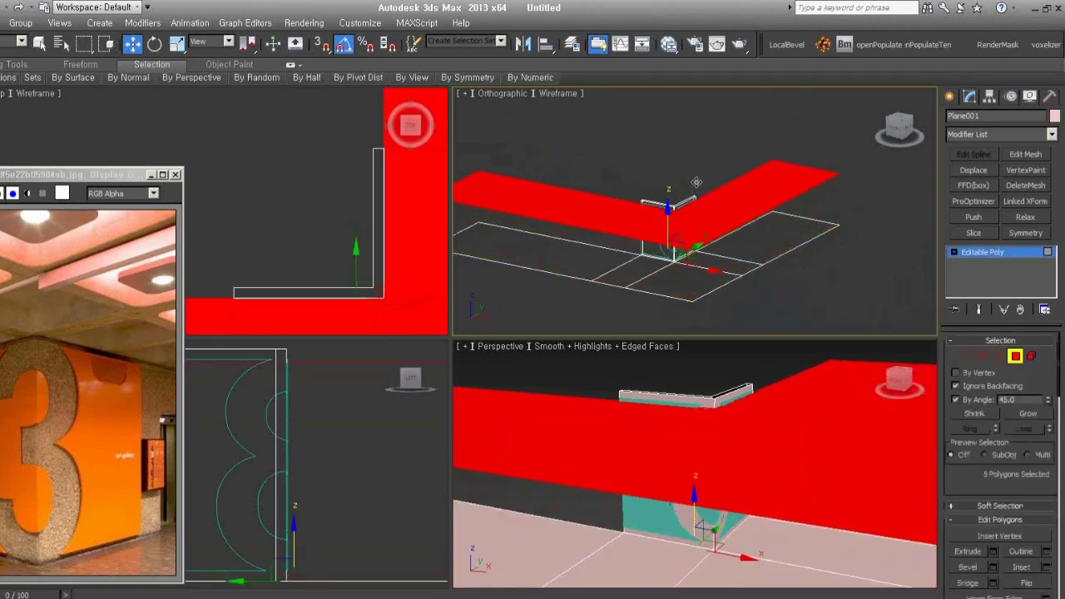
pyautogui.rightClick(697, 185)
pyautogui.click(613, 263)
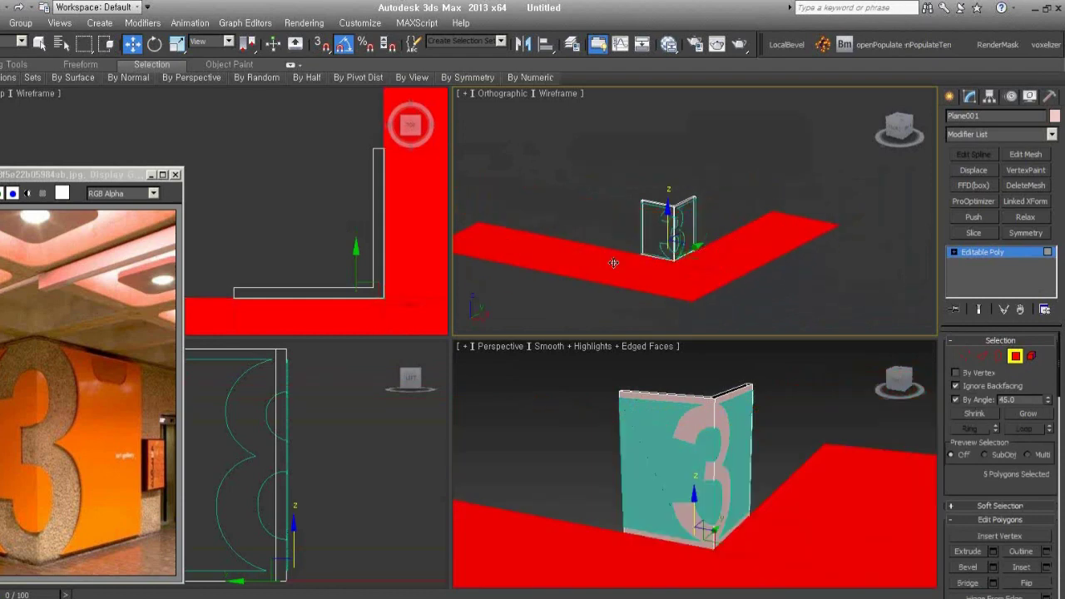
pyautogui.keyDown('shift'); pyautogui.moveTo(670, 226); pyautogui.dragTo(645, 198); pyautogui.keyUp('shift')
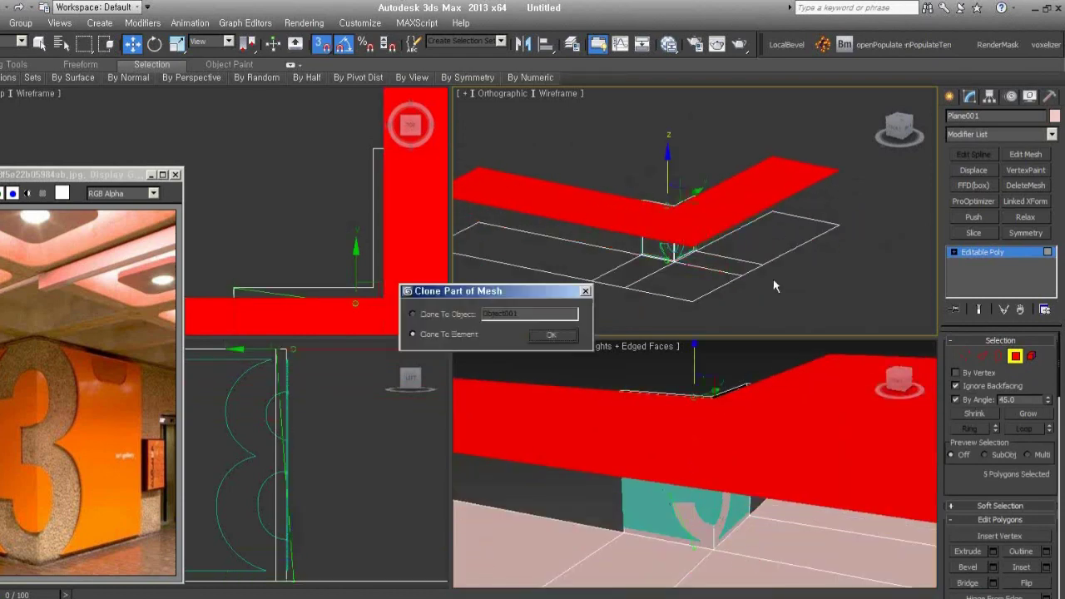
pyautogui.click(549, 335)
# Deselect the five cloned polygons and reframe the Perspective view.
pyautogui.scroll(-1, 1011, 473)
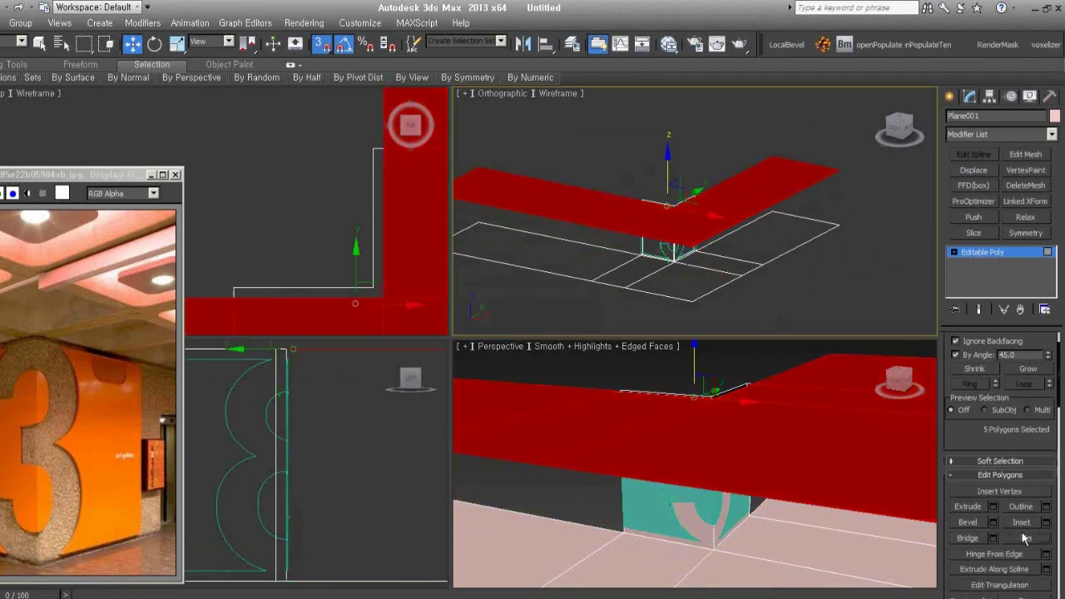
pyautogui.click(1025, 538)
pyautogui.moveTo(857, 491); pyautogui.dragTo(844, 464, button='middle')
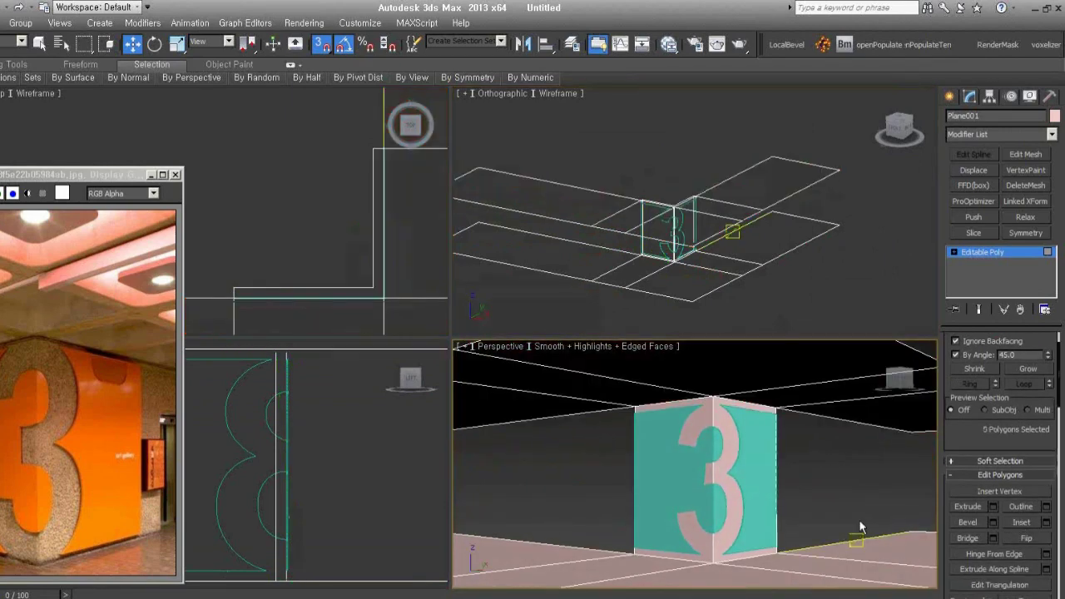
pyautogui.click(858, 519)
pyautogui.moveTo(858, 519); pyautogui.dragTo(820, 477, button='middle')
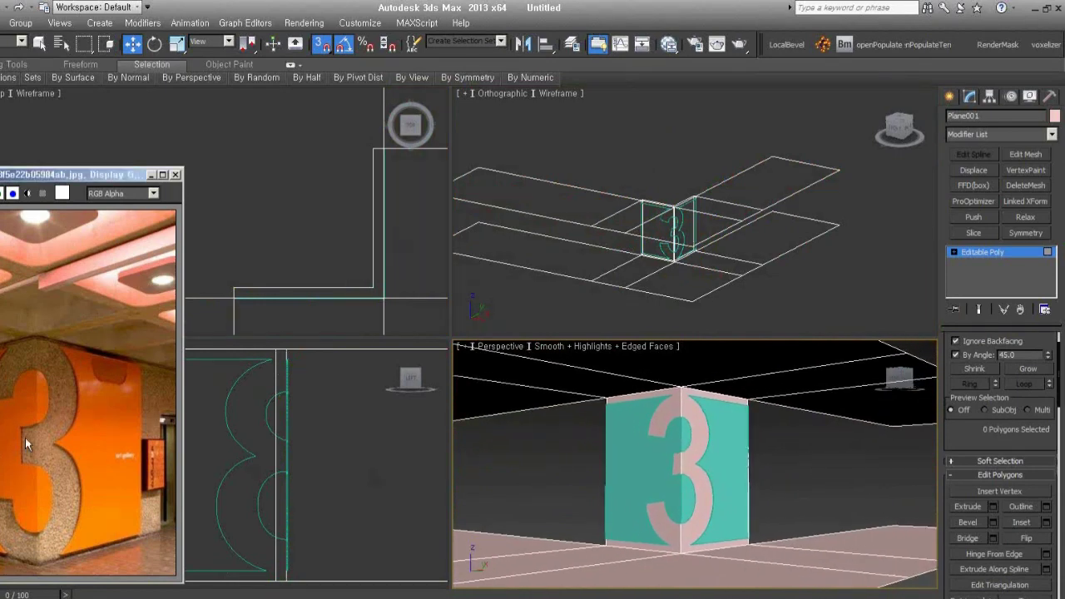
# Bring the '3' reference photo fully into view, return Plane001 to object level and deselect it.
pyautogui.moveTo(49, 174); pyautogui.dragTo(169, 161)
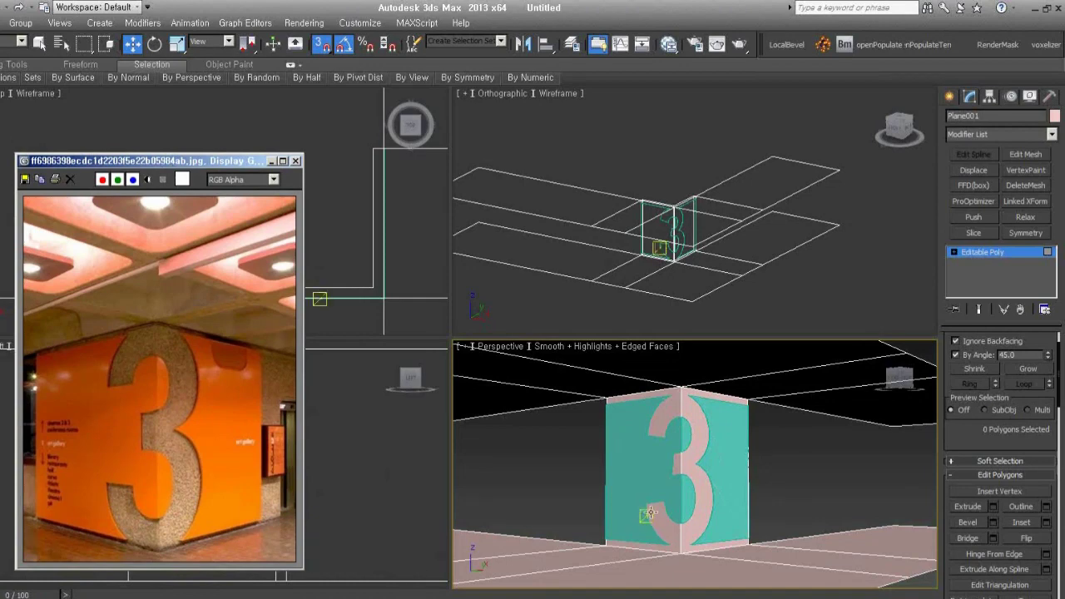
pyautogui.moveTo(648, 512)
pyautogui.keyDown('alt'); pyautogui.mouseDown(button='middle')
pyautogui.moveTo(696, 505)
pyautogui.moveTo(687, 496)
pyautogui.mouseUp(button='middle'); pyautogui.keyUp('alt')
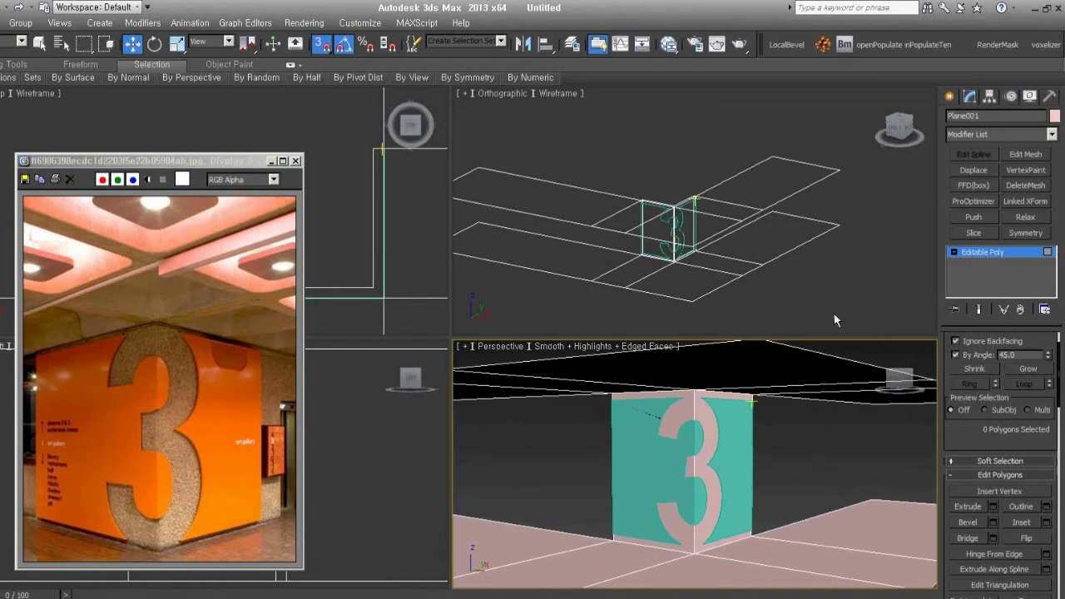
pyautogui.click(996, 253)
pyautogui.click(826, 458)
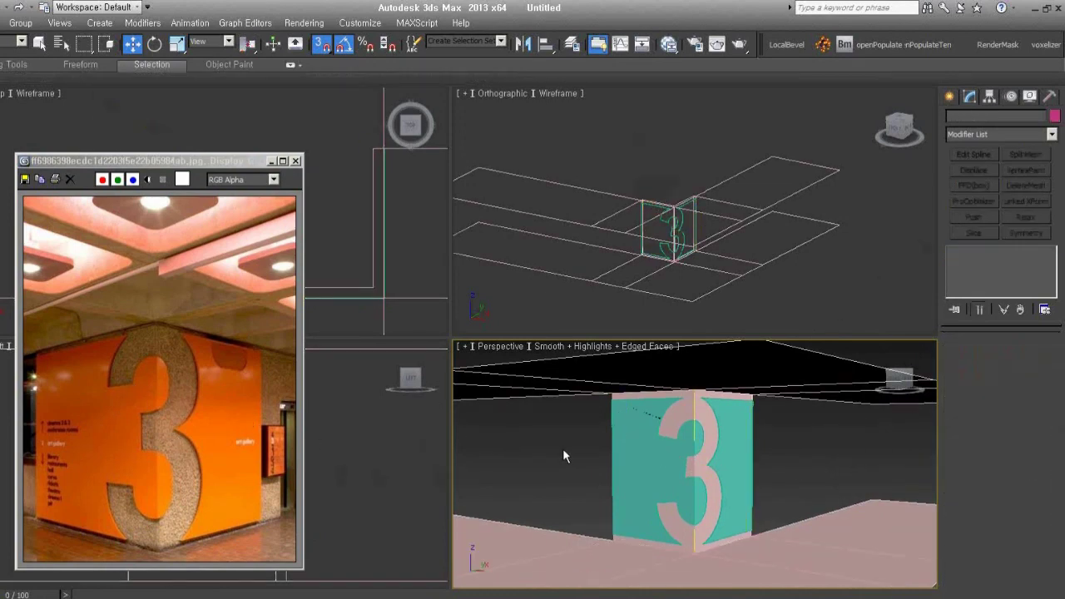
pyautogui.scroll(2, 690, 474)
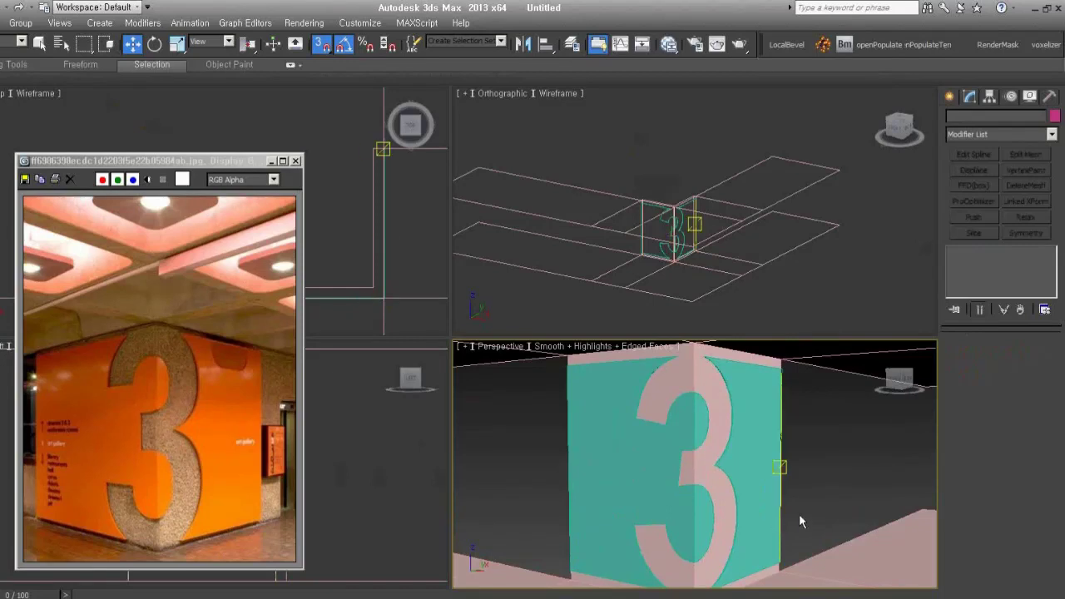
pyautogui.scroll(-3, 790, 507)
pyautogui.scroll(3, 782, 491)
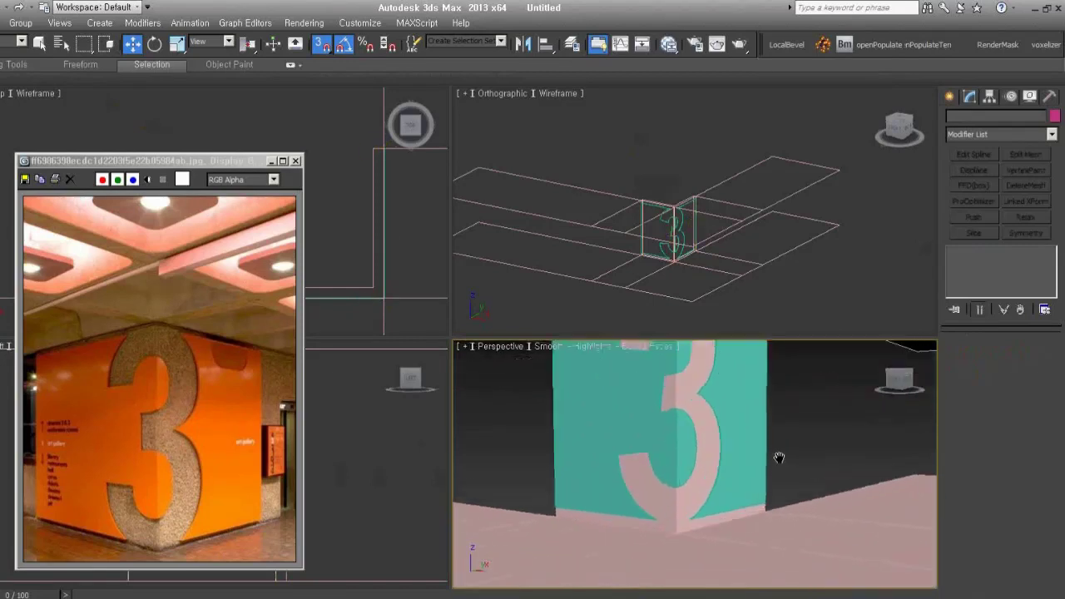
pyautogui.scroll(-2, 778, 462)
pyautogui.scroll(2, 814, 474)
pyautogui.scroll(3, 760, 500)
pyautogui.scroll(1, 765, 499)
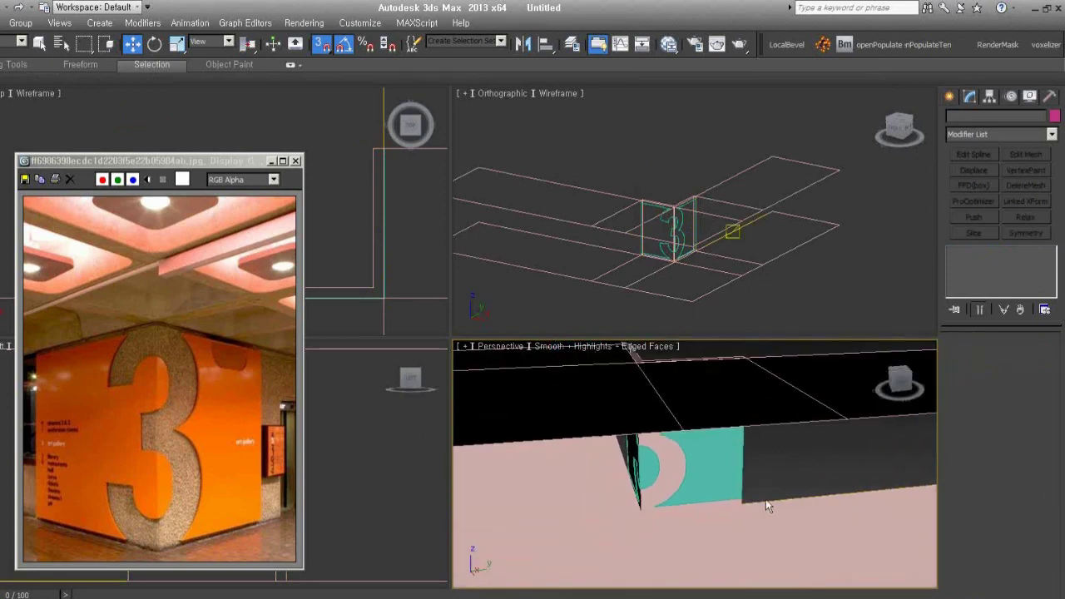
pyautogui.scroll(-5, 752, 501)
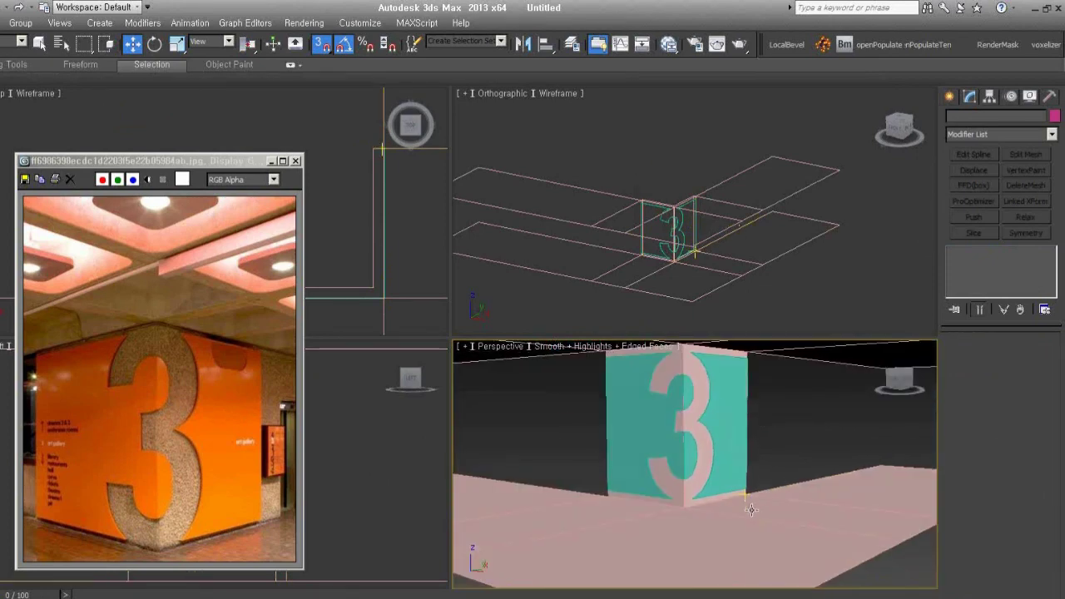
# Reset to a new empty scene without saving and close the rendered-image window.
pyautogui.click(4, 6)
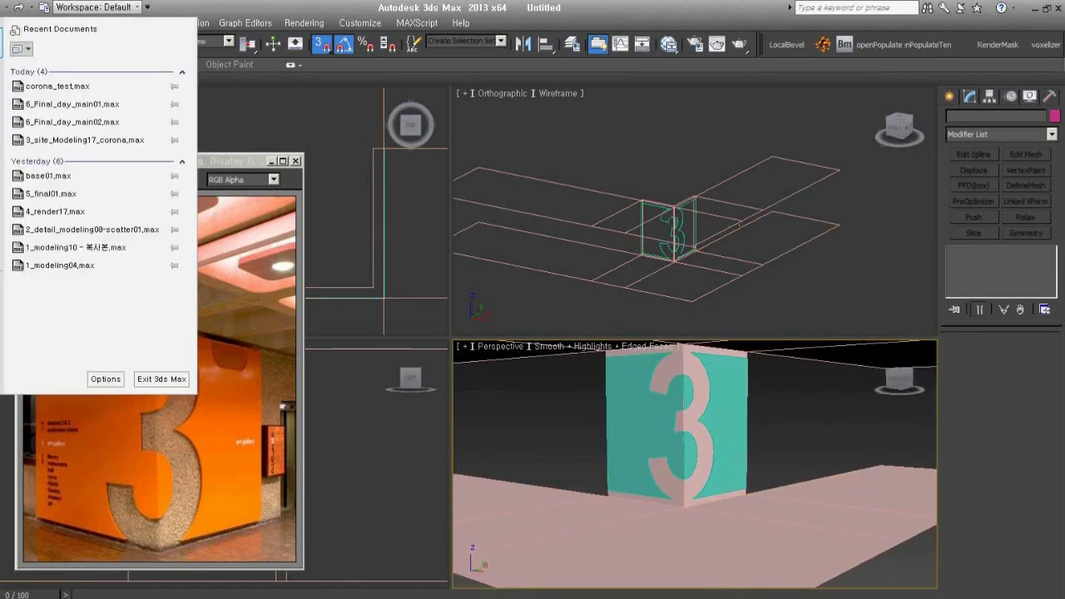
pyautogui.click(162, 378)
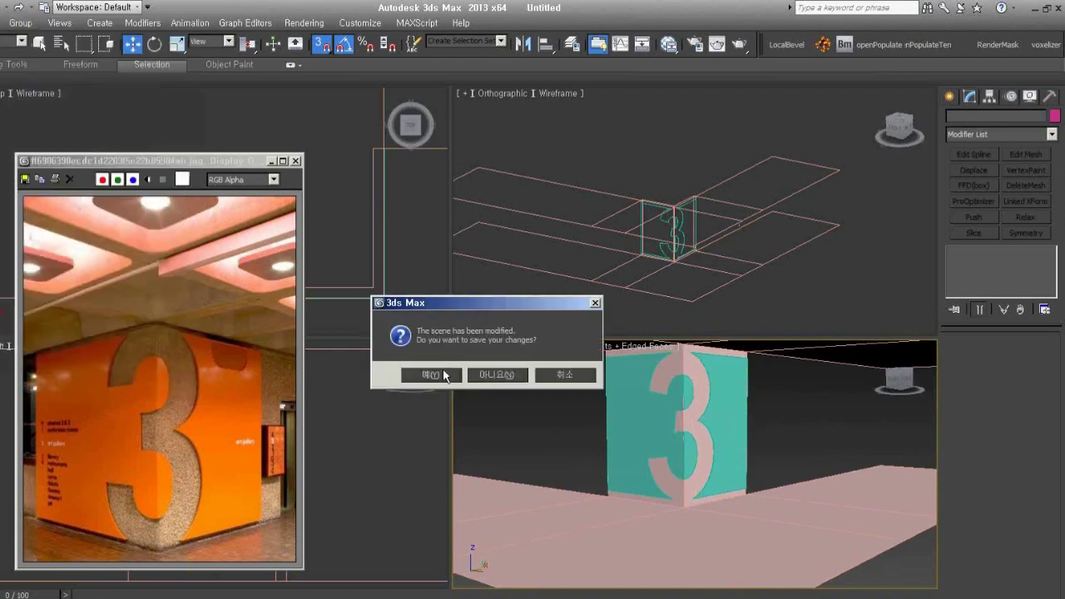
pyautogui.click(496, 374)
pyautogui.click(443, 358)
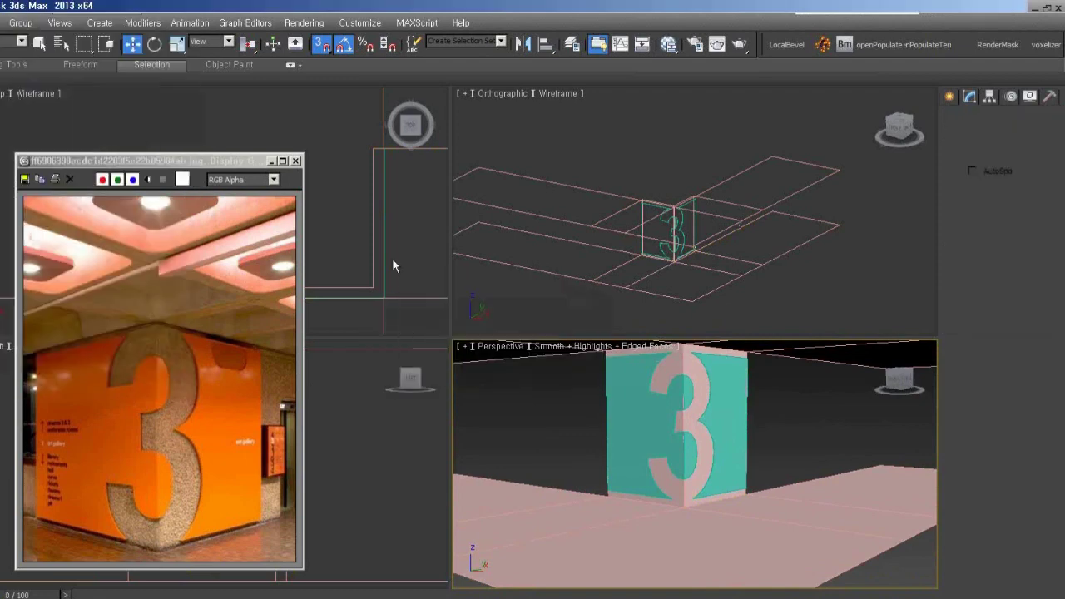
pyautogui.click(296, 161)
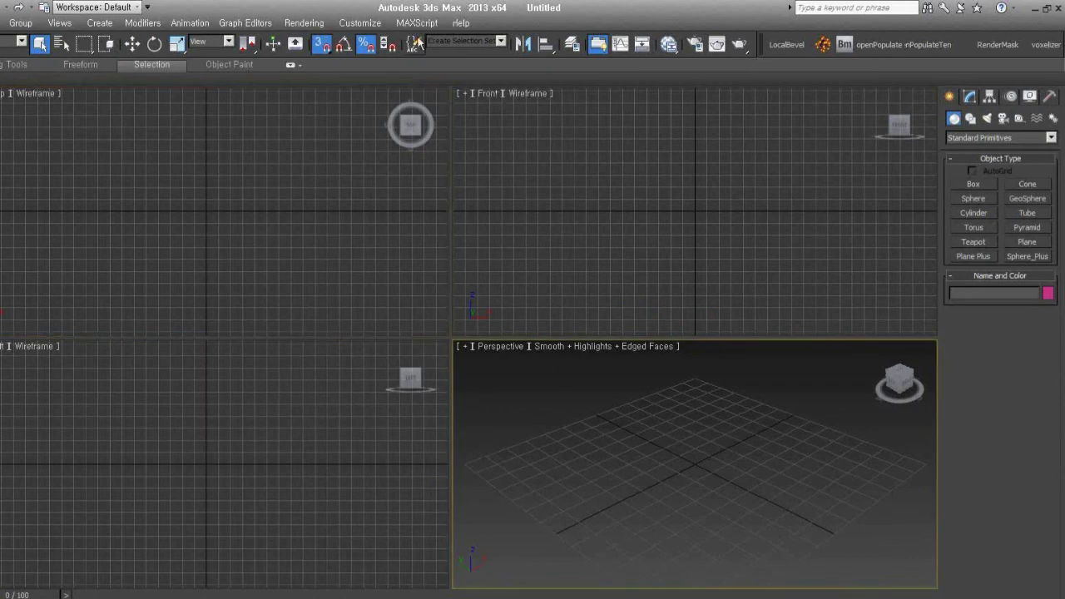
# Open the lotus lamp photo with View Image File and position it over the left viewports.
pyautogui.hotkey('alt', 'b')
pyautogui.scroll(-2, 249, 99)
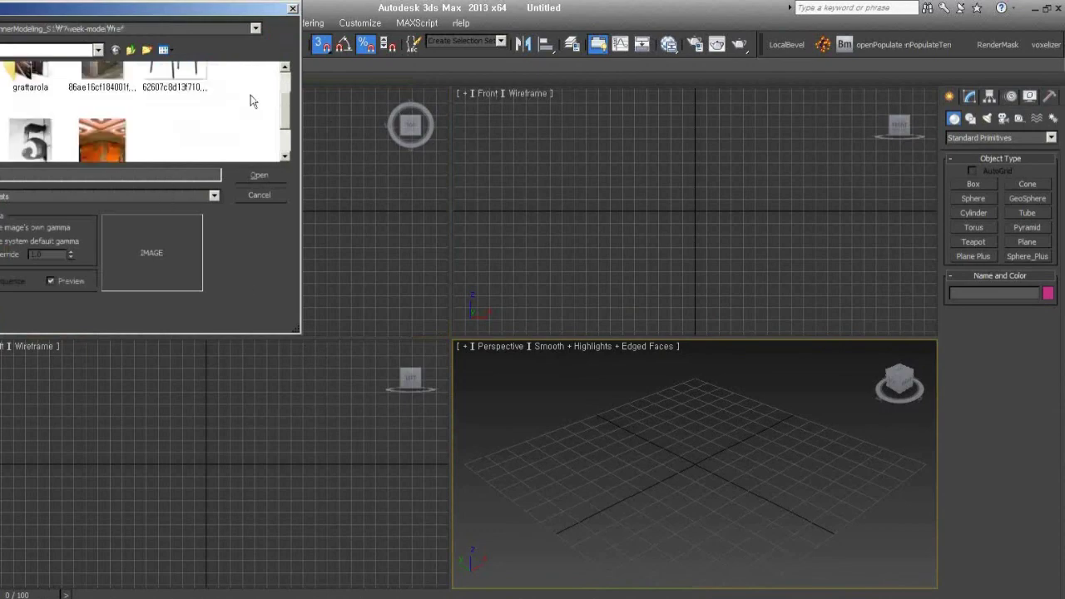
pyautogui.scroll(-2, 249, 99)
pyautogui.doubleClick(100, 98)
pyautogui.moveTo(932, 205); pyautogui.dragTo(3, 115)
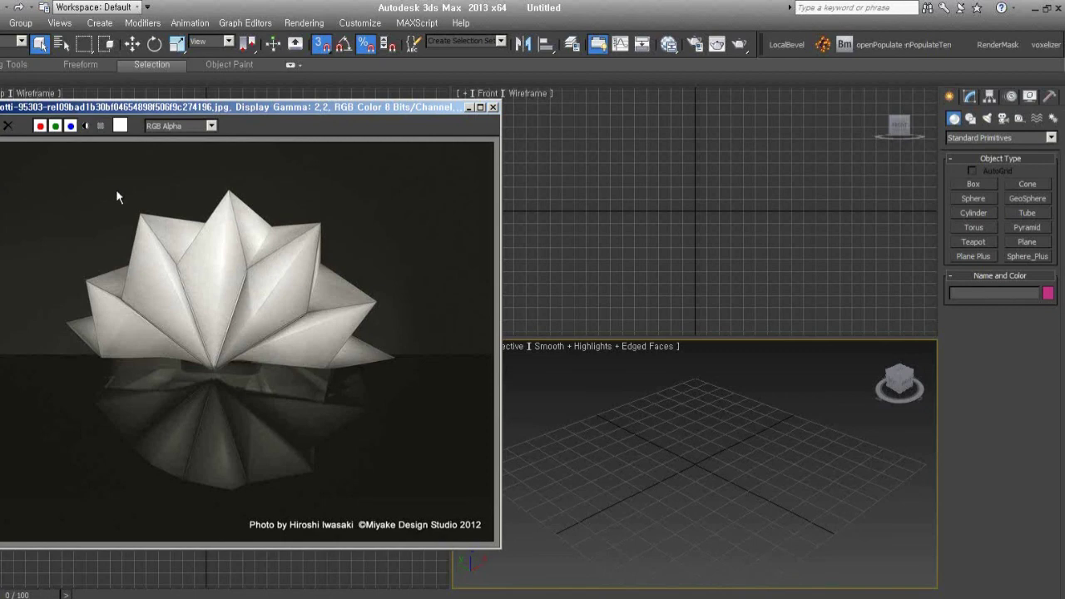
pyautogui.moveTo(279, 112); pyautogui.dragTo(278, 120)
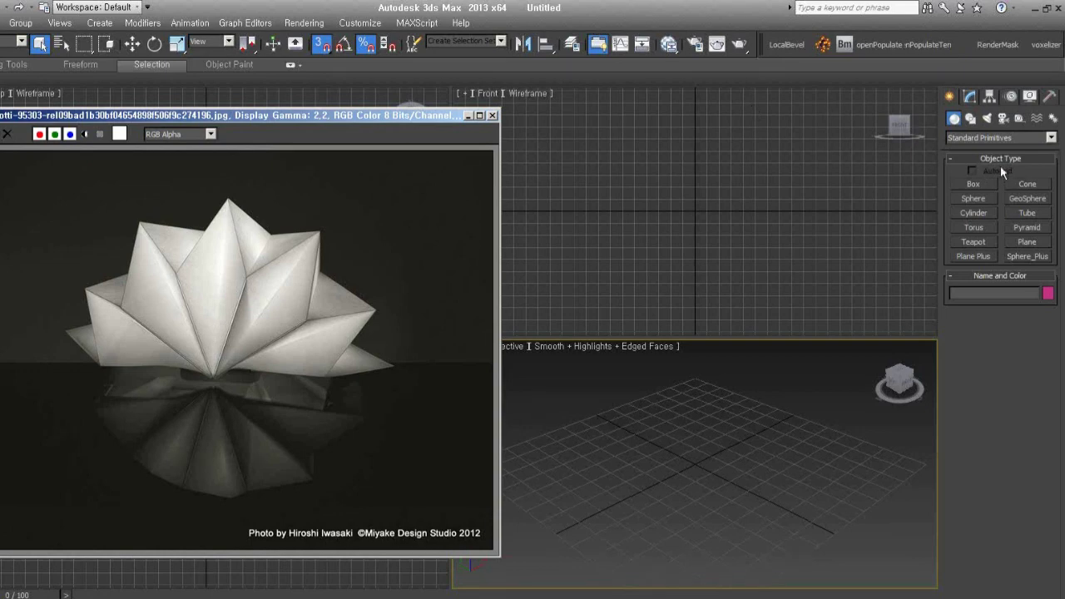
# Draw Star001 in the Front view with radii 45.75mm and 30.549mm and 17 points.
pyautogui.click(970, 118)
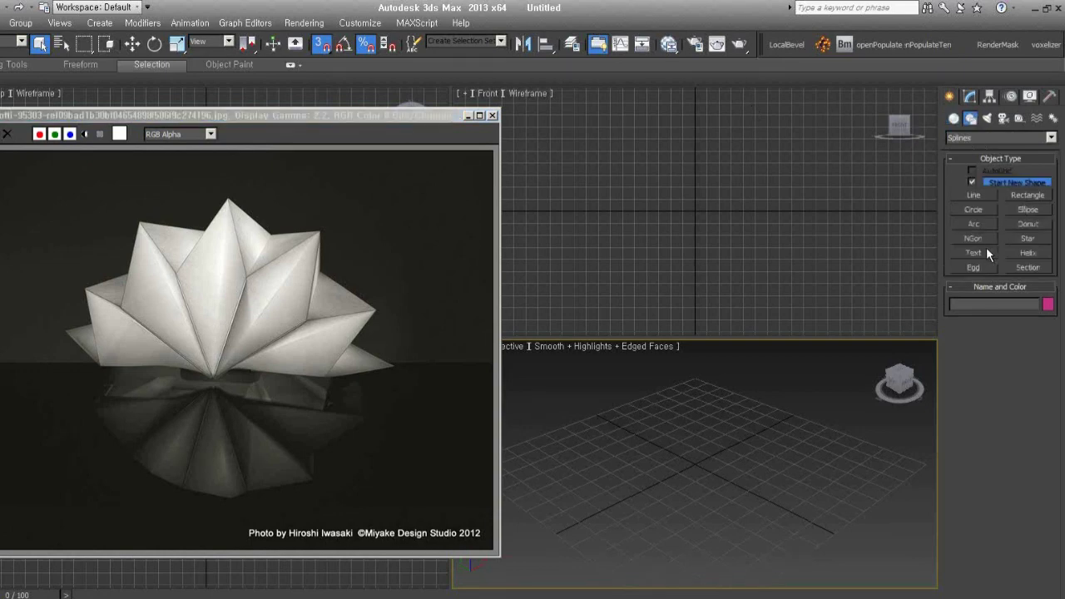
pyautogui.click(1027, 239)
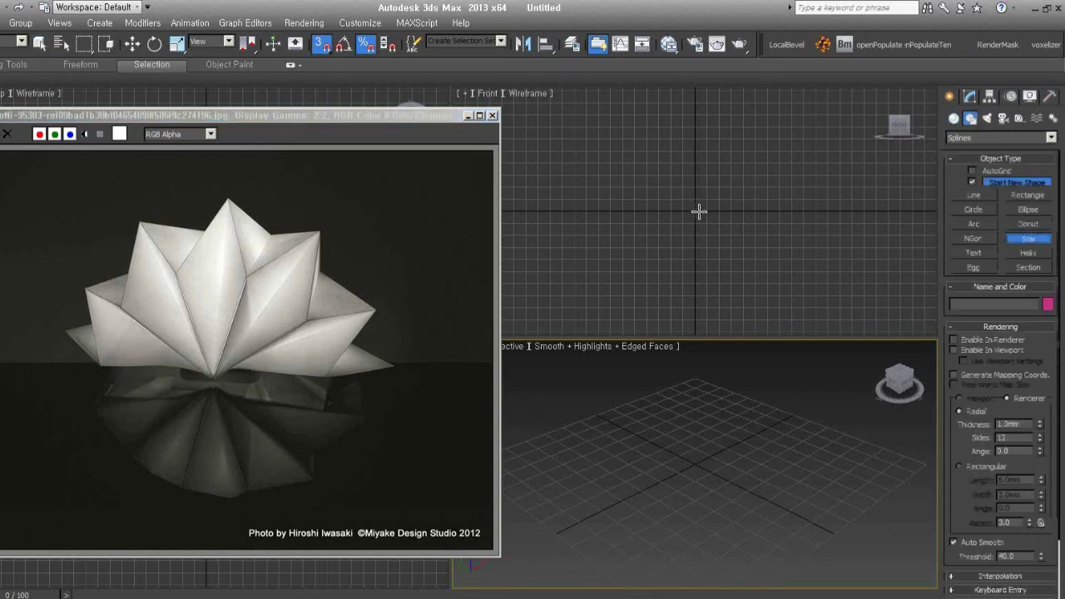
pyautogui.moveTo(698, 211); pyautogui.dragTo(706, 267)
pyautogui.click(705, 266)
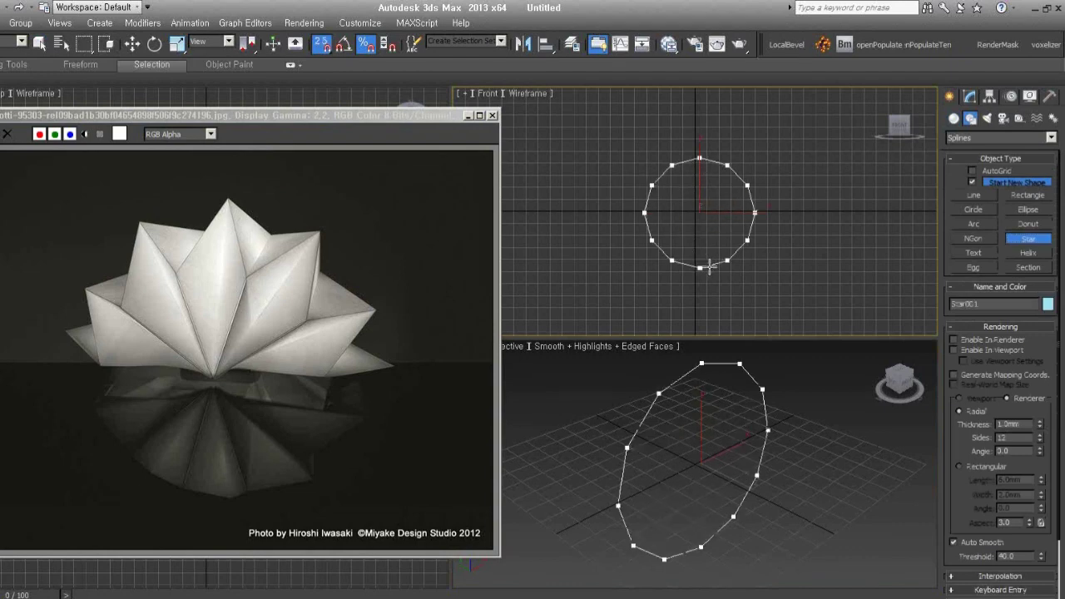
pyautogui.click(703, 248)
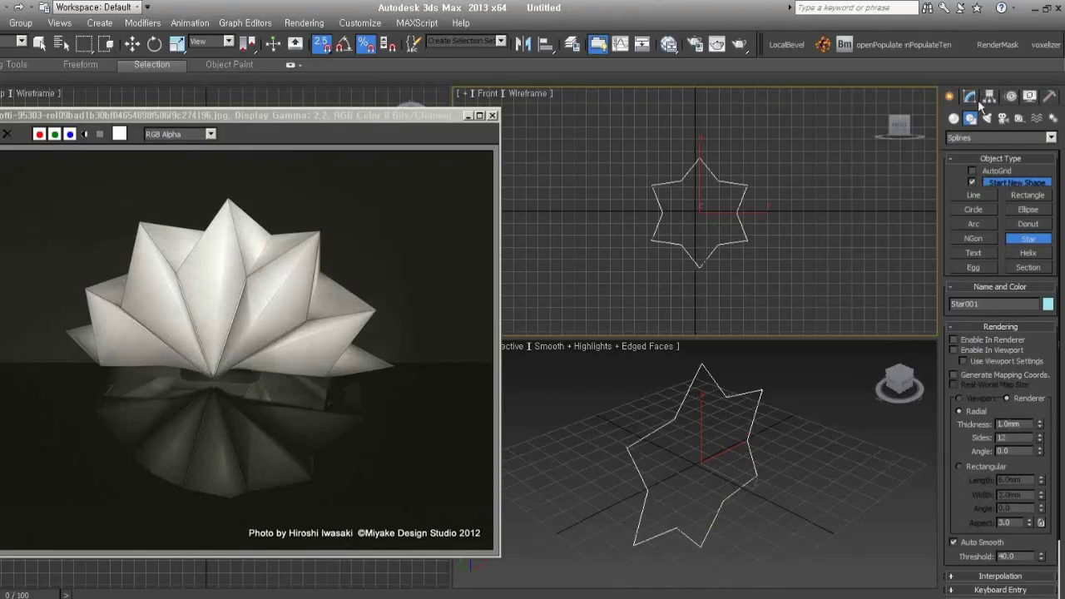
pyautogui.click(996, 327)
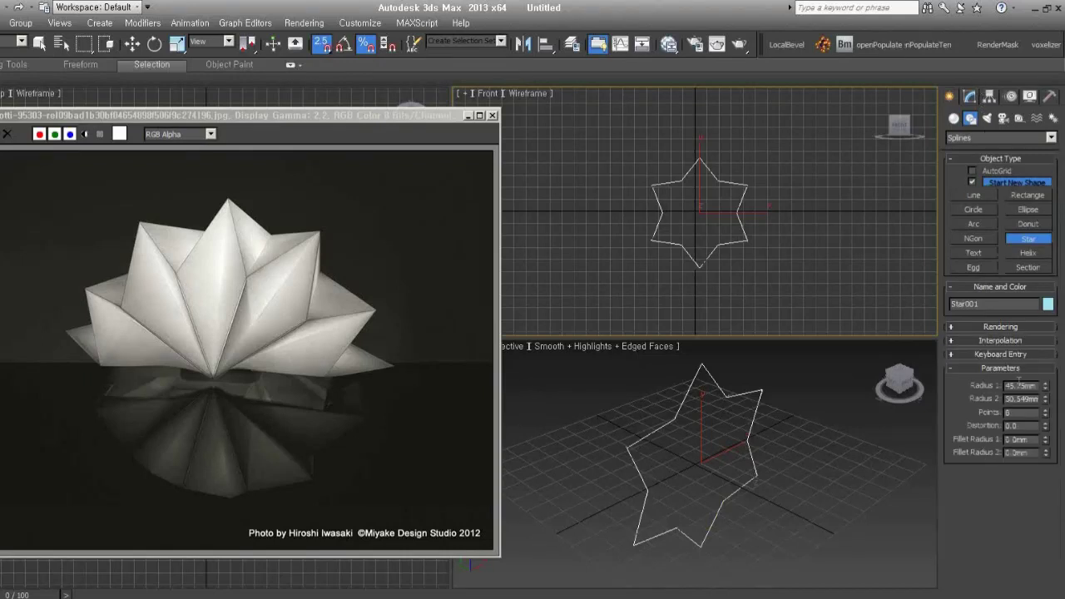
pyautogui.moveTo(1045, 412); pyautogui.dragTo(1043, 404)
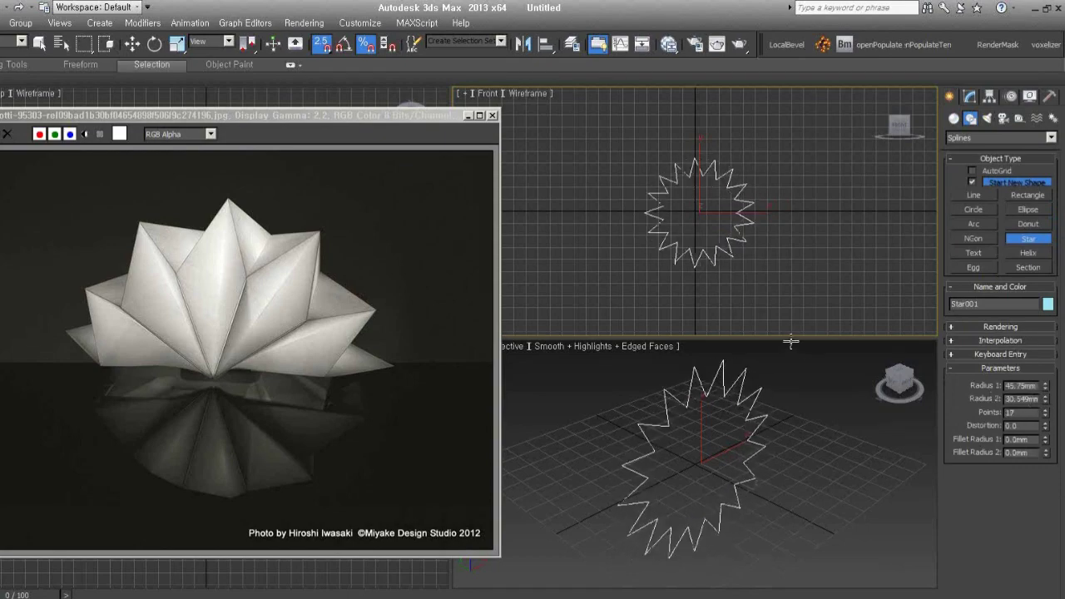
pyautogui.moveTo(758, 237); pyautogui.dragTo(673, 245, button='middle')
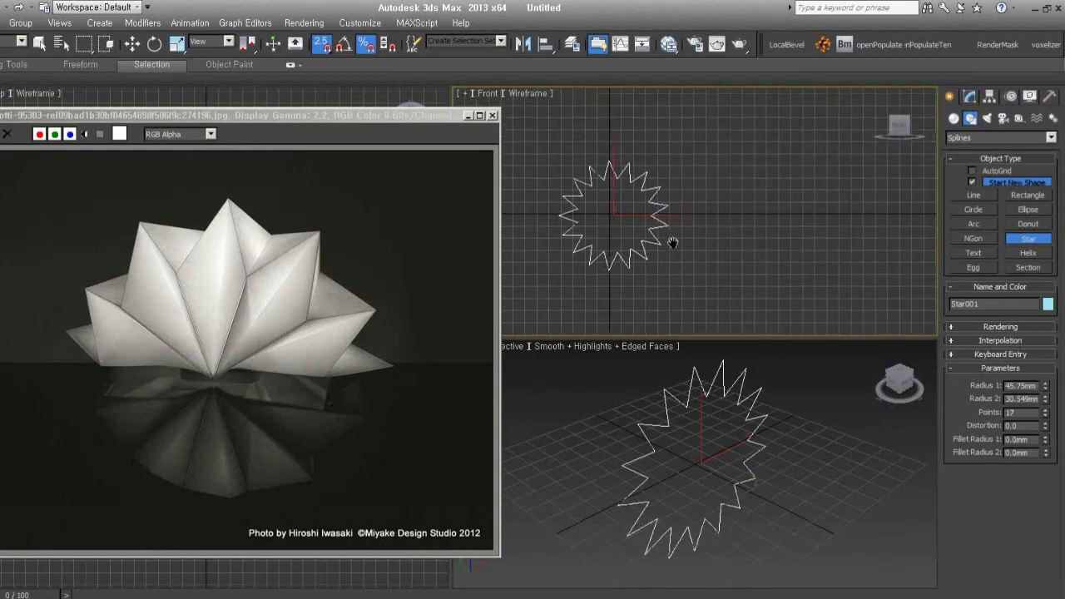
pyautogui.click(955, 119)
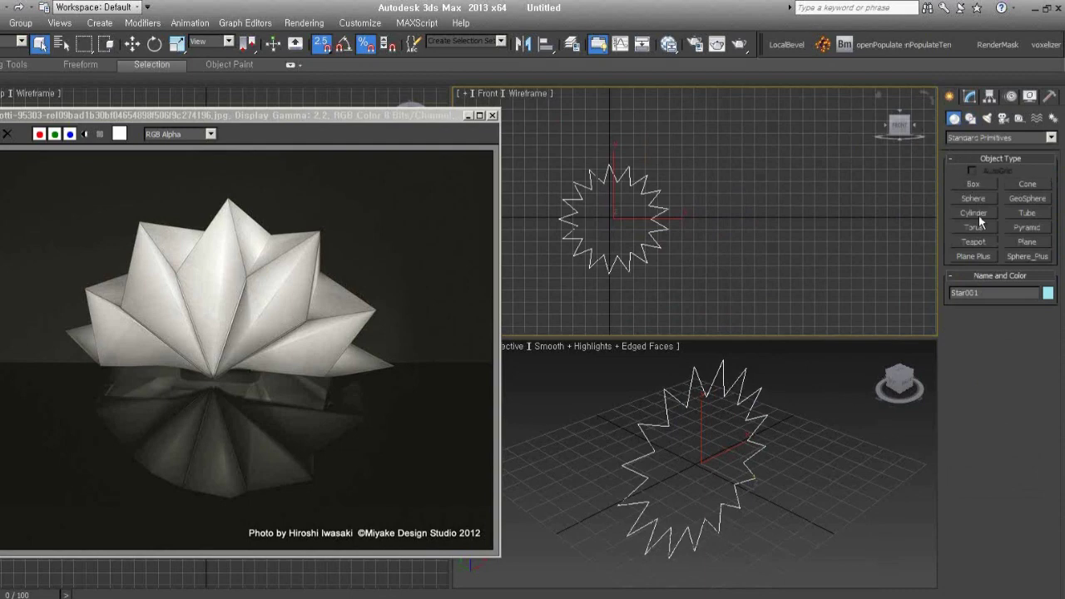
# Draw a test GeoSphere in the Perspective view and orbit around it.
pyautogui.click(1010, 199)
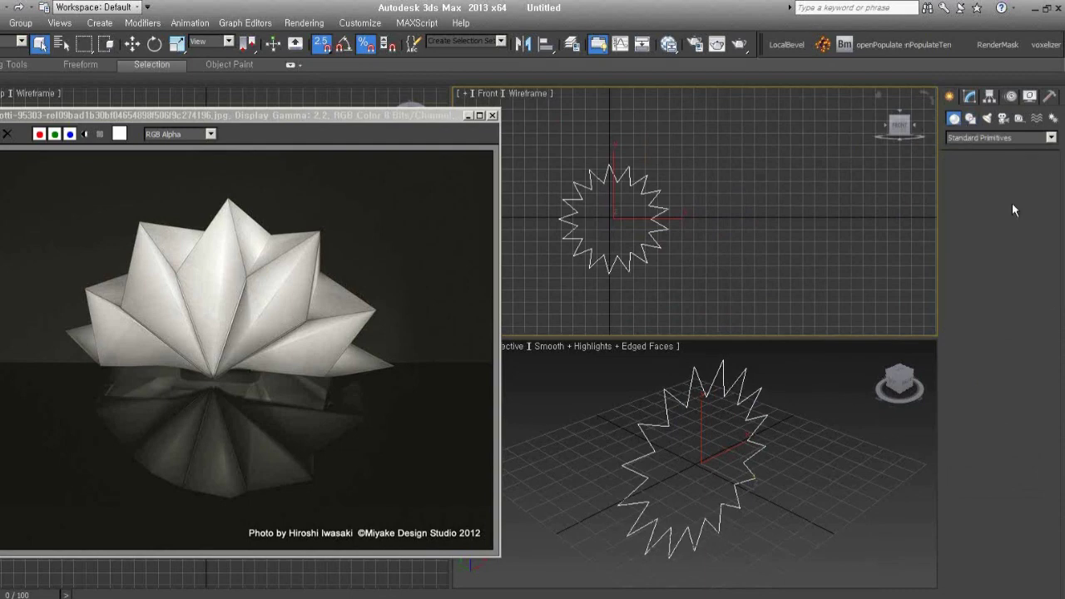
pyautogui.moveTo(826, 512); pyautogui.dragTo(847, 568)
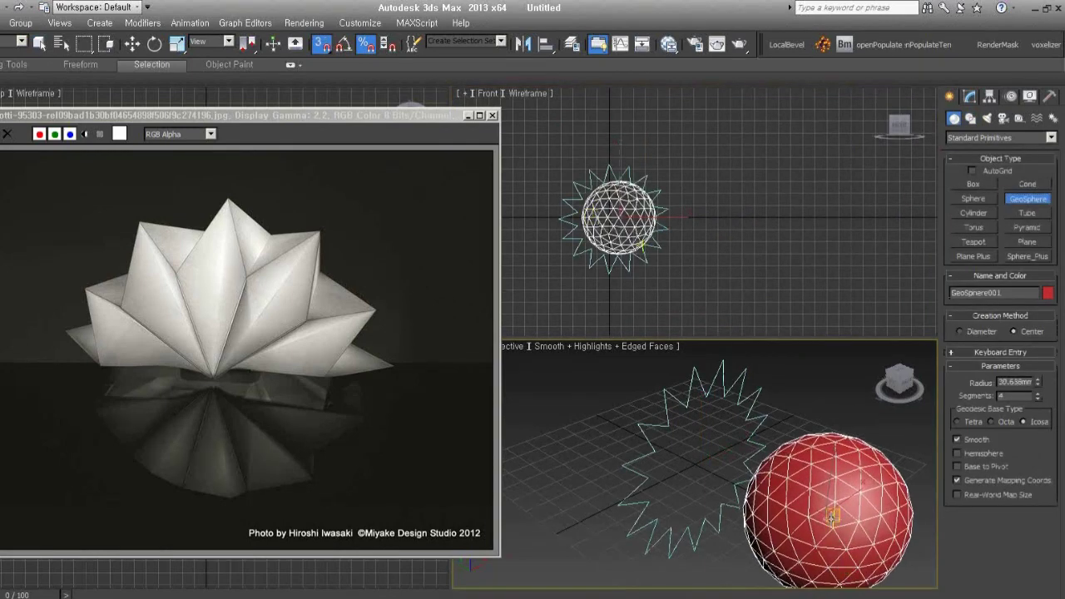
pyautogui.keyDown('alt'); pyautogui.moveTo(846, 568); pyautogui.dragTo(765, 501, button='middle'); pyautogui.keyUp('alt')
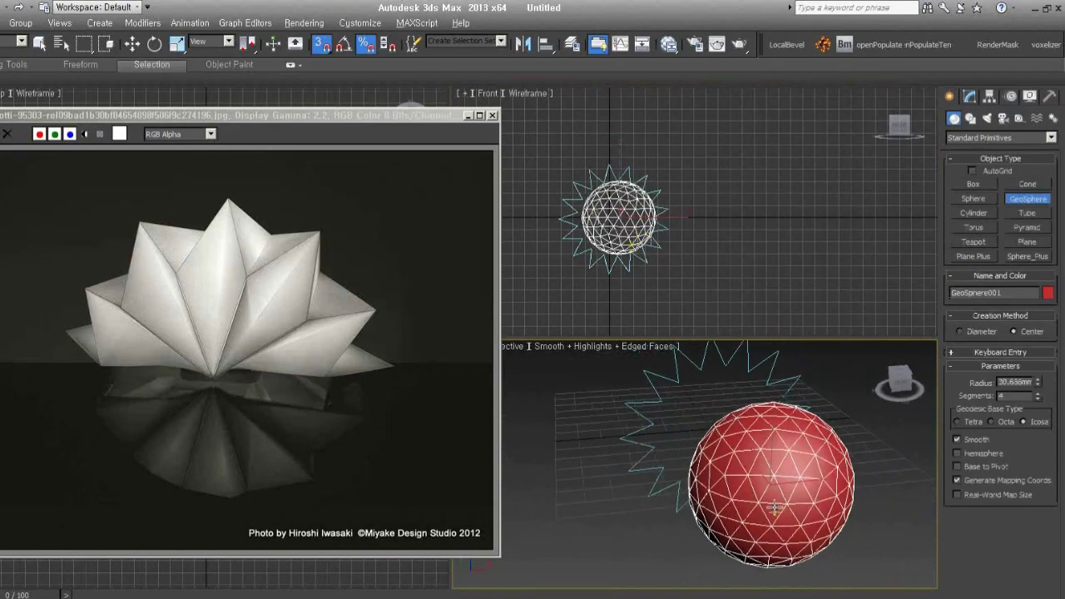
pyautogui.scroll(-3, 764, 502)
pyautogui.keyDown('alt'); pyautogui.moveTo(764, 501); pyautogui.dragTo(763, 507, button='middle'); pyautogui.keyUp('alt')
pyautogui.rightClick(763, 505)
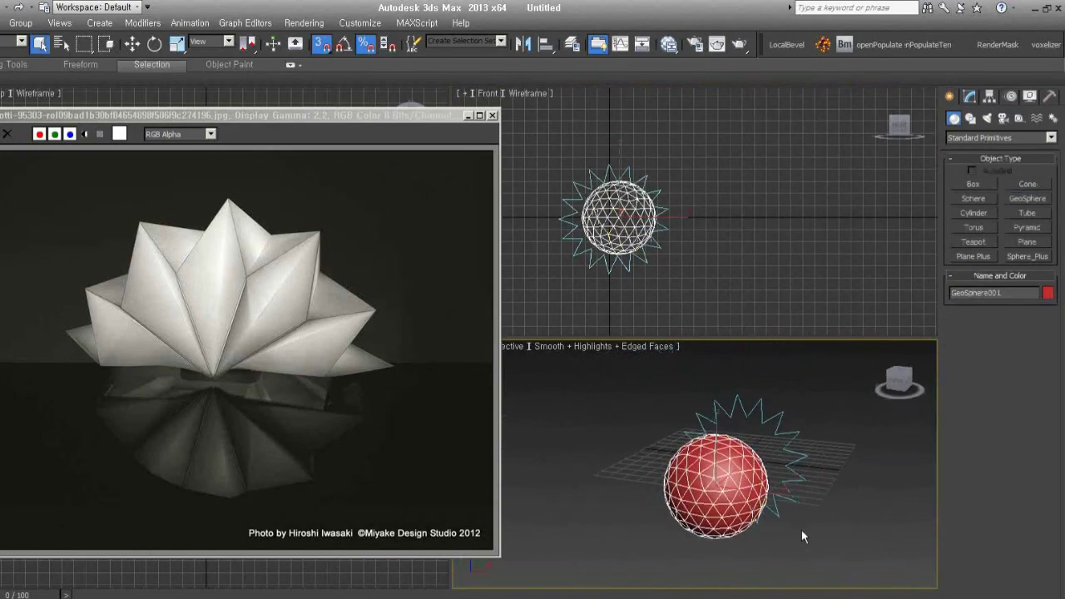
# Delete the test sphere and star, then hide the viewport grids with G.
pyautogui.press('Delete')
pyautogui.keyDown('alt'); pyautogui.moveTo(688, 432); pyautogui.dragTo(708, 483, button='middle'); pyautogui.keyUp('alt')
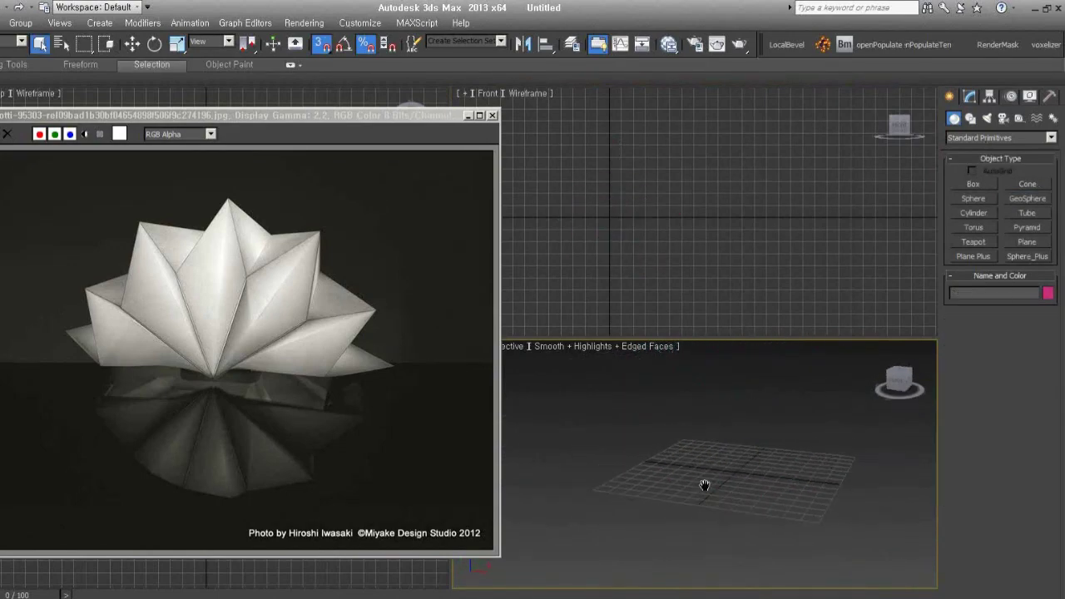
pyautogui.press('g')
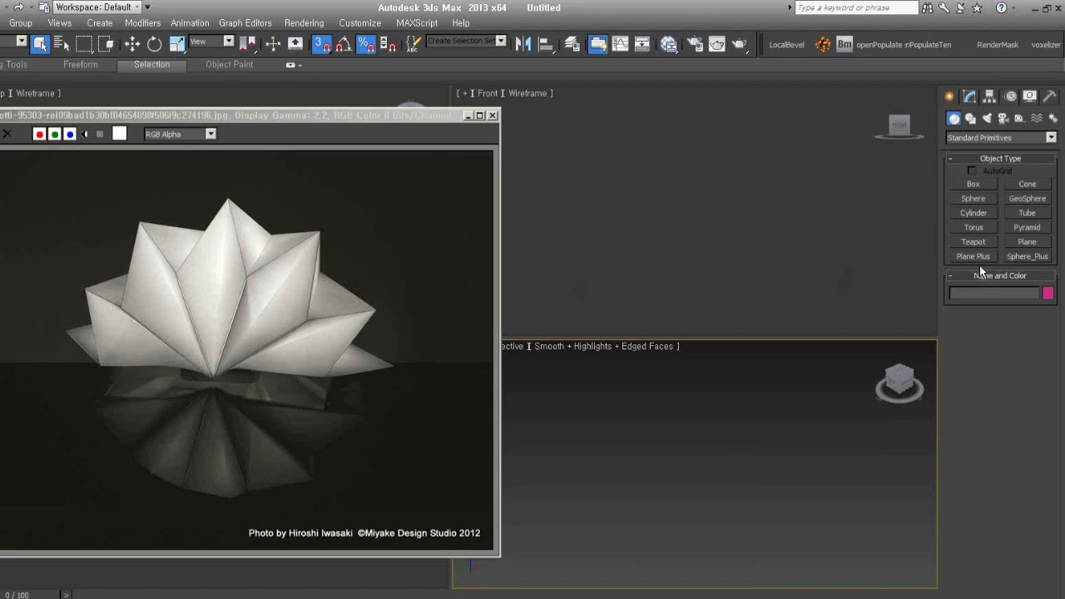
# Draw Cylinder001 in the Front view (radius 93.134mm, height 75.429mm) and set 24 sides.
pyautogui.click(982, 214)
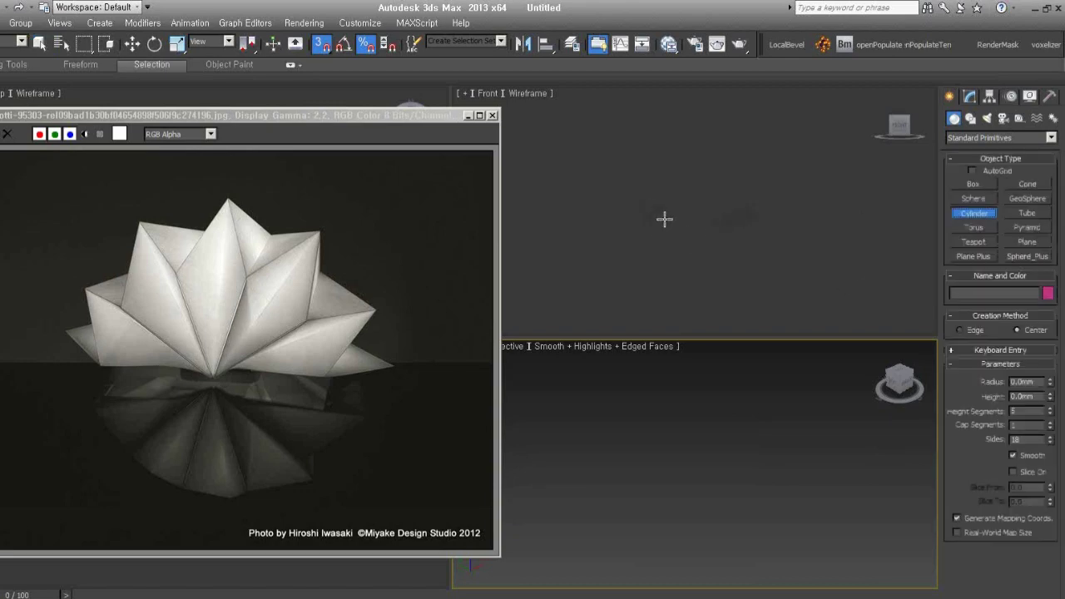
pyautogui.moveTo(669, 212); pyautogui.dragTo(696, 319)
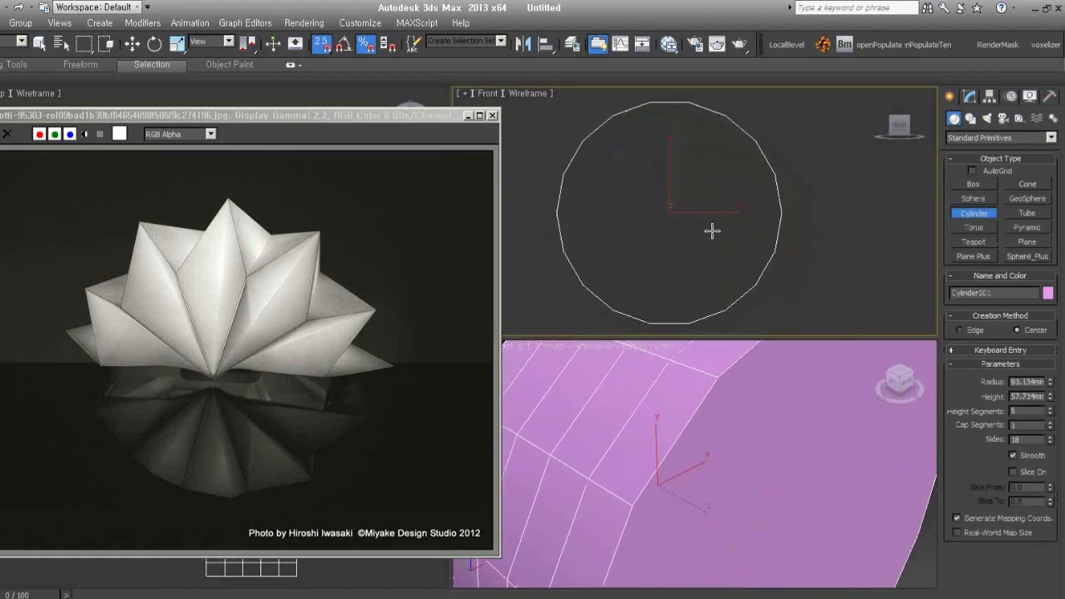
pyautogui.scroll(-5, 760, 523)
pyautogui.moveTo(760, 523)
pyautogui.keyDown('alt'); pyautogui.mouseDown(button='middle')
pyautogui.moveTo(802, 533)
pyautogui.moveTo(827, 516)
pyautogui.mouseUp(button='middle'); pyautogui.keyUp('alt')
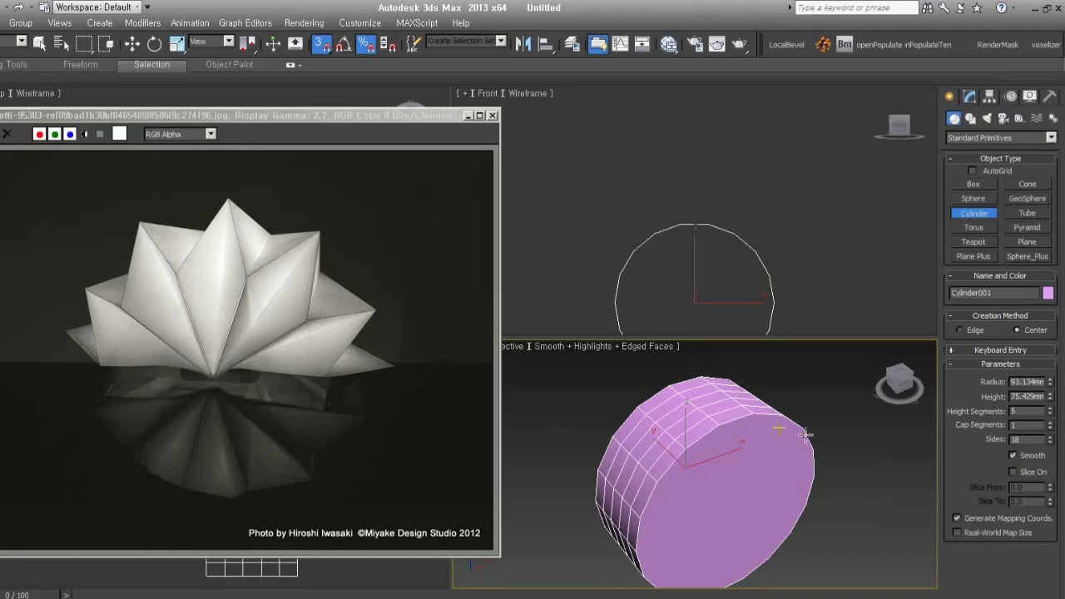
pyautogui.write('24')
pyautogui.press('Return')
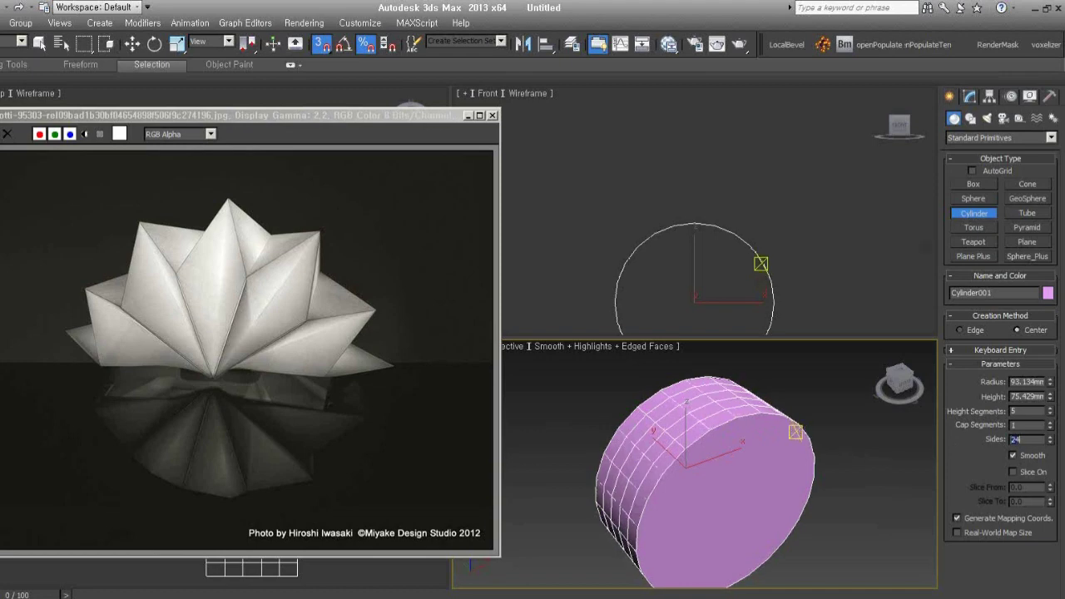
pyautogui.moveTo(775, 286); pyautogui.dragTo(748, 198, button='middle')
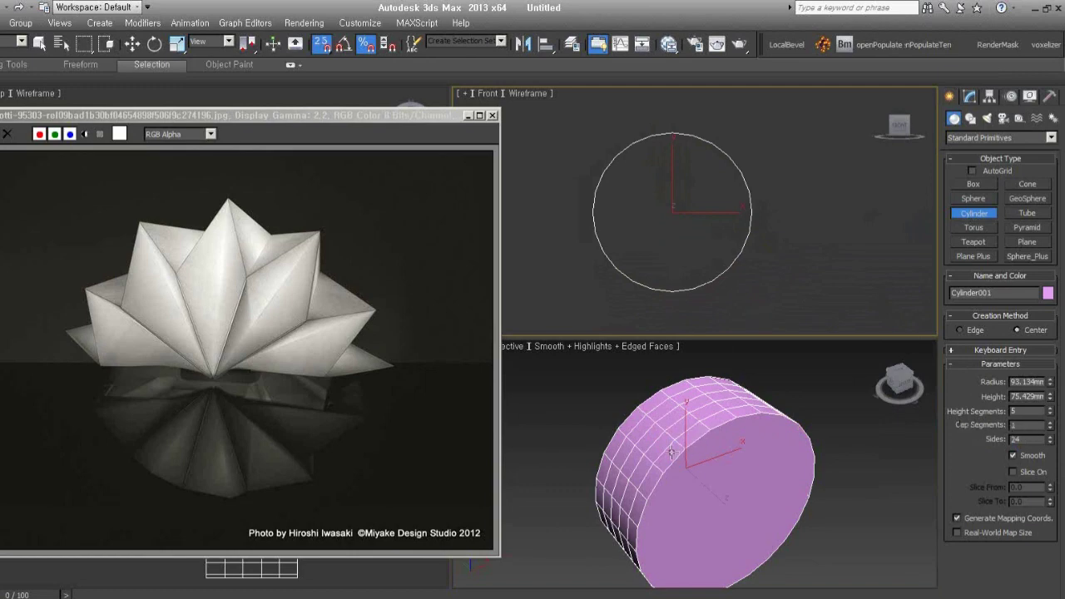
pyautogui.keyDown('alt'); pyautogui.moveTo(672, 453); pyautogui.dragTo(651, 416, button='middle'); pyautogui.keyUp('alt')
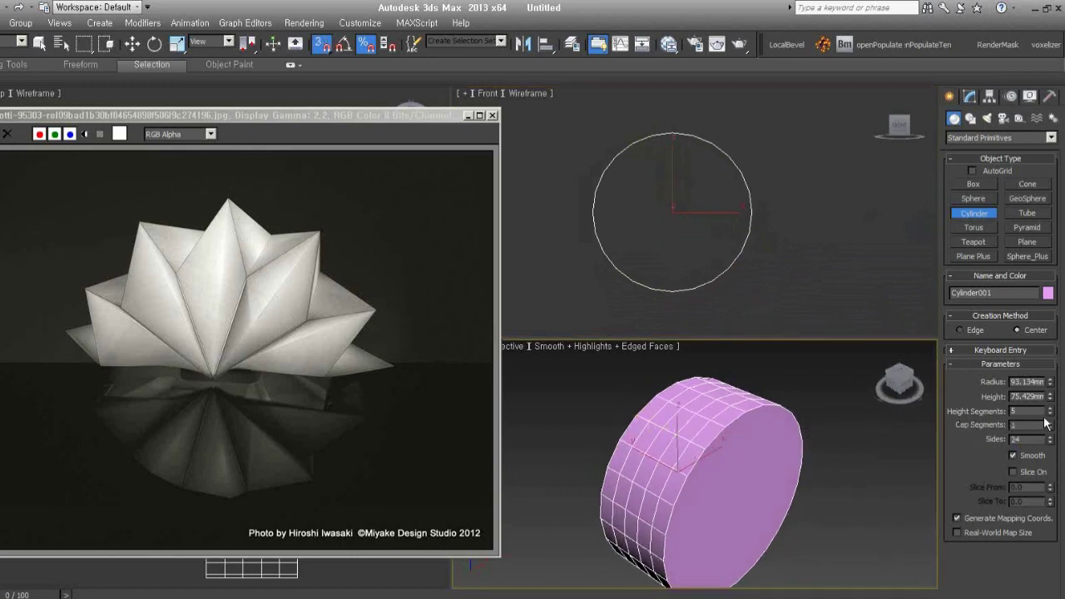
# Give Cylinder001 1 height segment and 2 cap segments, then orbit to view its ringed ends.
pyautogui.rightClick(1048, 411)
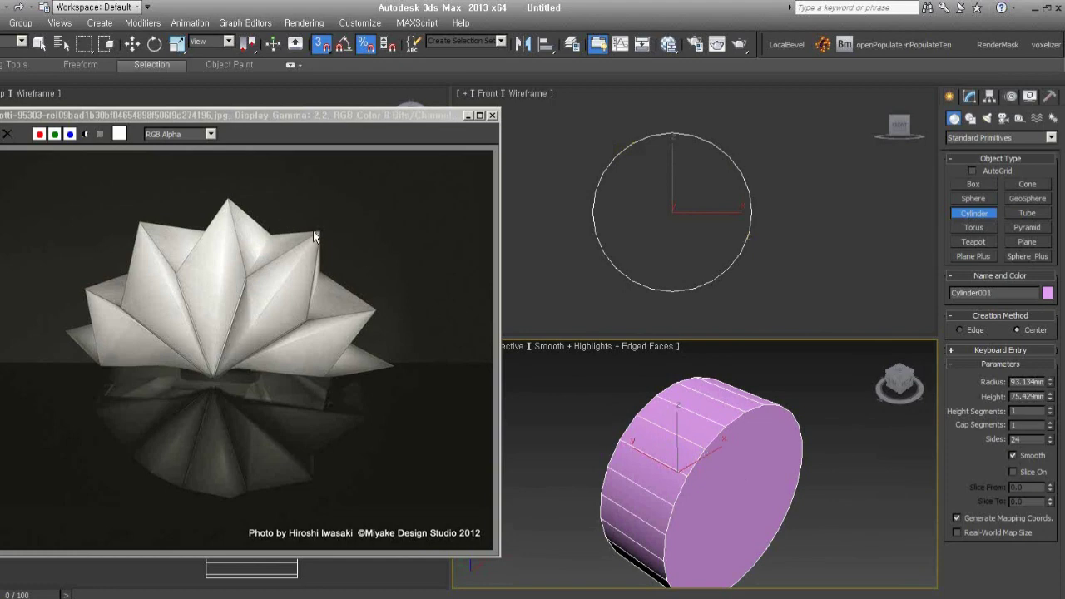
pyautogui.click(1051, 426)
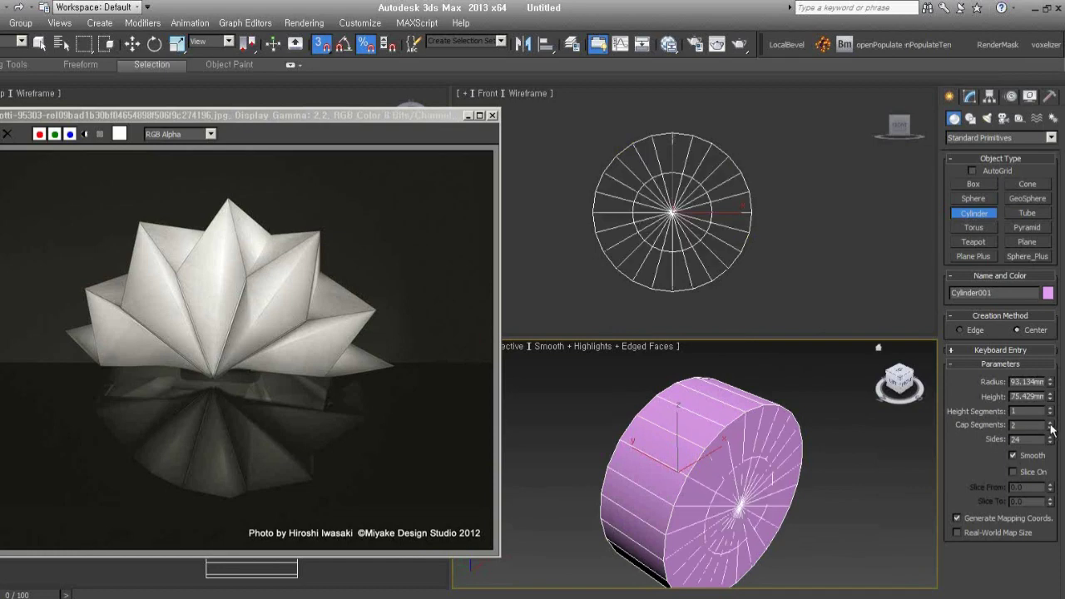
pyautogui.keyDown('alt'); pyautogui.moveTo(848, 500); pyautogui.dragTo(775, 461, button='middle'); pyautogui.keyUp('alt')
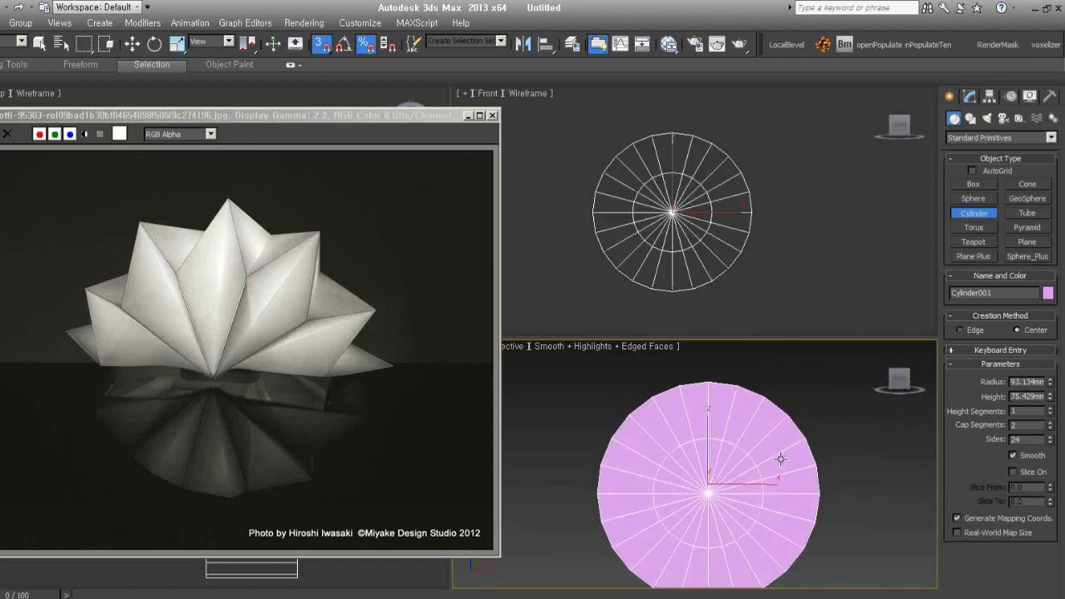
pyautogui.scroll(1, 687, 193)
pyautogui.scroll(2, 687, 192)
pyautogui.moveTo(687, 193)
pyautogui.mouseDown(button='middle')
pyautogui.moveTo(706, 235)
pyautogui.moveTo(666, 242)
pyautogui.mouseUp(button='middle')
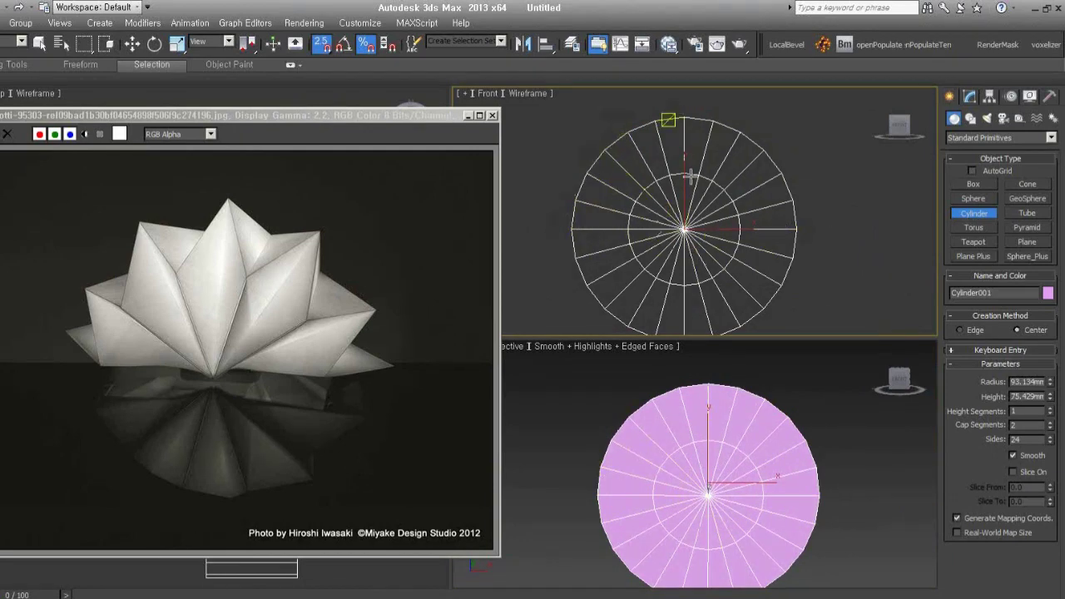
pyautogui.moveTo(693, 260)
pyautogui.keyDown('alt'); pyautogui.mouseDown(button='middle')
pyautogui.moveTo(680, 272)
pyautogui.moveTo(700, 215)
pyautogui.mouseUp(button='middle'); pyautogui.keyUp('alt')
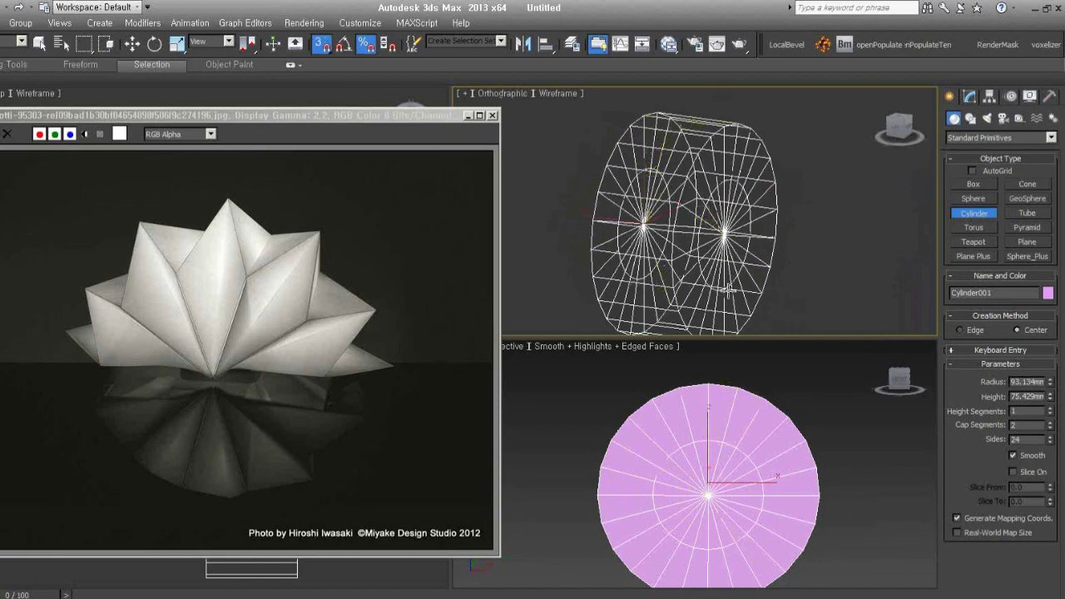
pyautogui.moveTo(663, 281)
pyautogui.keyDown('alt'); pyautogui.mouseDown(button='middle')
pyautogui.moveTo(653, 280)
pyautogui.moveTo(671, 280)
pyautogui.moveTo(663, 333)
pyautogui.mouseUp(button='middle'); pyautogui.keyUp('alt')
pyautogui.scroll(-3, 653, 500)
pyautogui.keyDown('alt'); pyautogui.moveTo(654, 499); pyautogui.dragTo(704, 518, button='middle'); pyautogui.keyUp('alt')
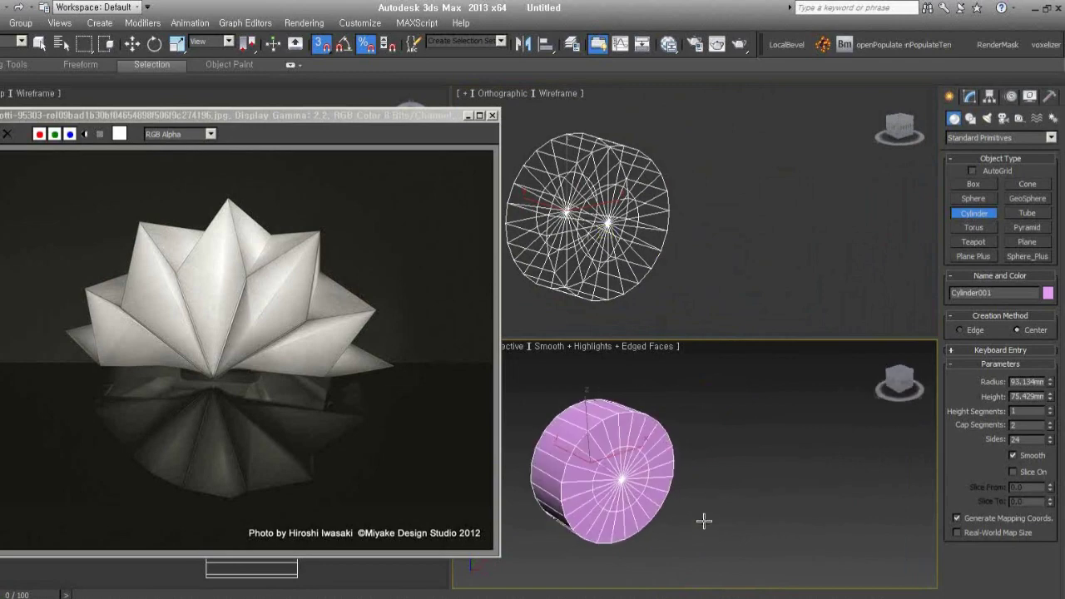
# Shift-move a copy of the cylinder as Cylinder002 and place it right of the original.
pyautogui.press('q')
pyautogui.rightClick(634, 457)
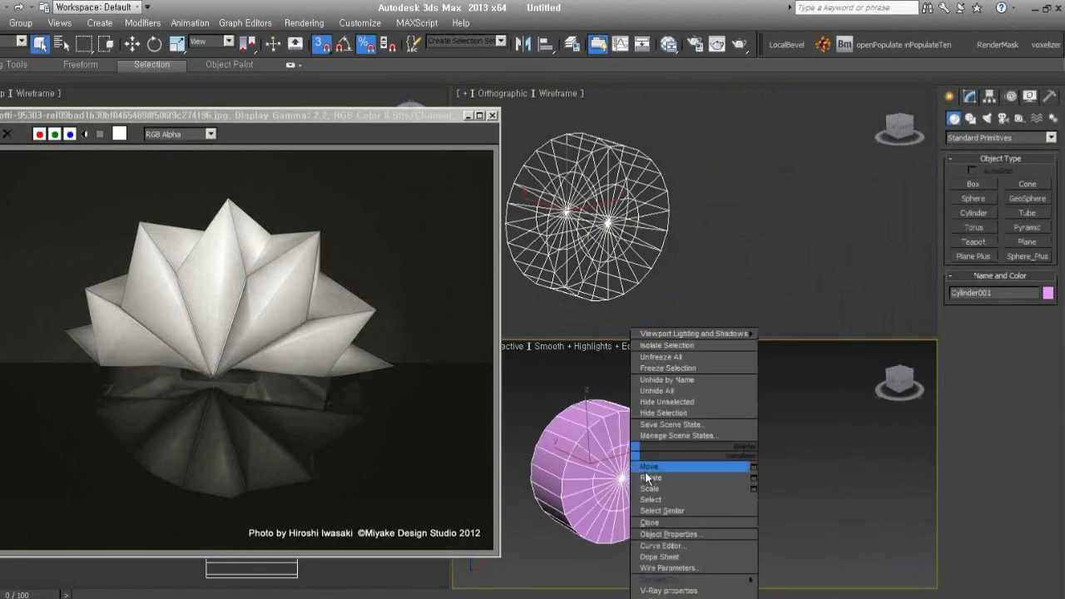
pyautogui.click(644, 468)
pyautogui.moveTo(640, 470)
pyautogui.mouseDown()
pyautogui.moveTo(632, 478)
pyautogui.moveTo(739, 472)
pyautogui.mouseUp()
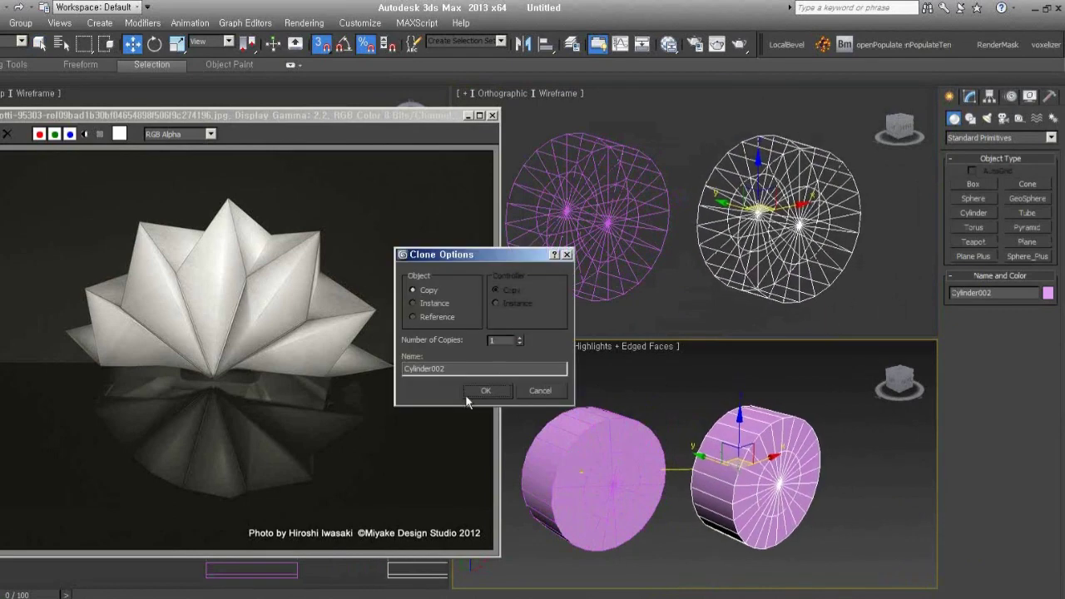
pyautogui.click(486, 391)
pyautogui.moveTo(598, 482); pyautogui.dragTo(506, 491, button='middle')
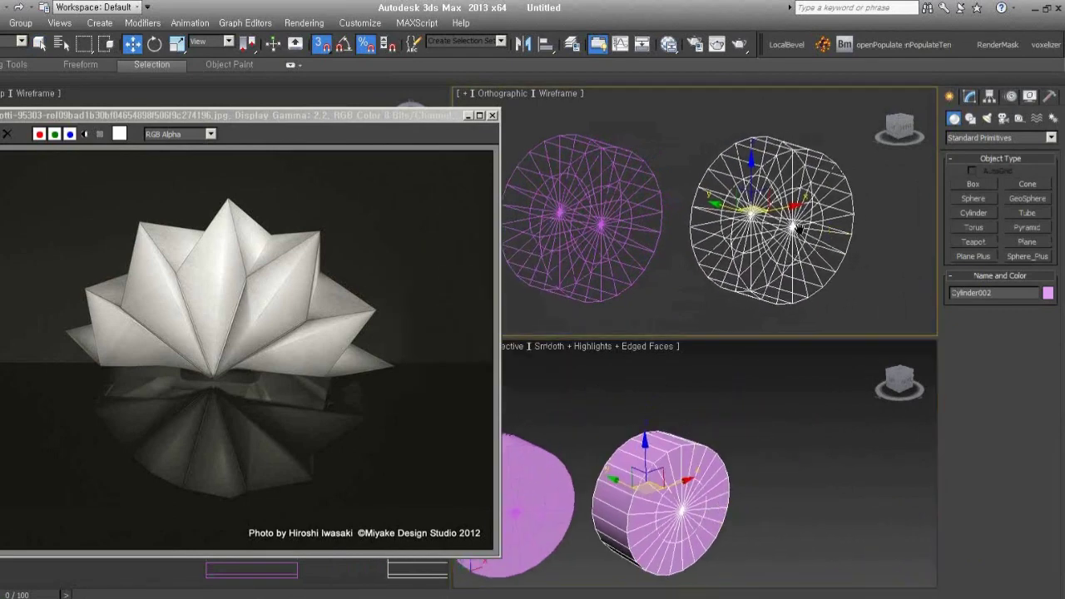
pyautogui.moveTo(799, 226)
pyautogui.mouseDown(button='middle')
pyautogui.moveTo(749, 231)
pyautogui.moveTo(733, 220)
pyautogui.moveTo(591, 249)
pyautogui.mouseUp(button='middle')
pyautogui.press('f')
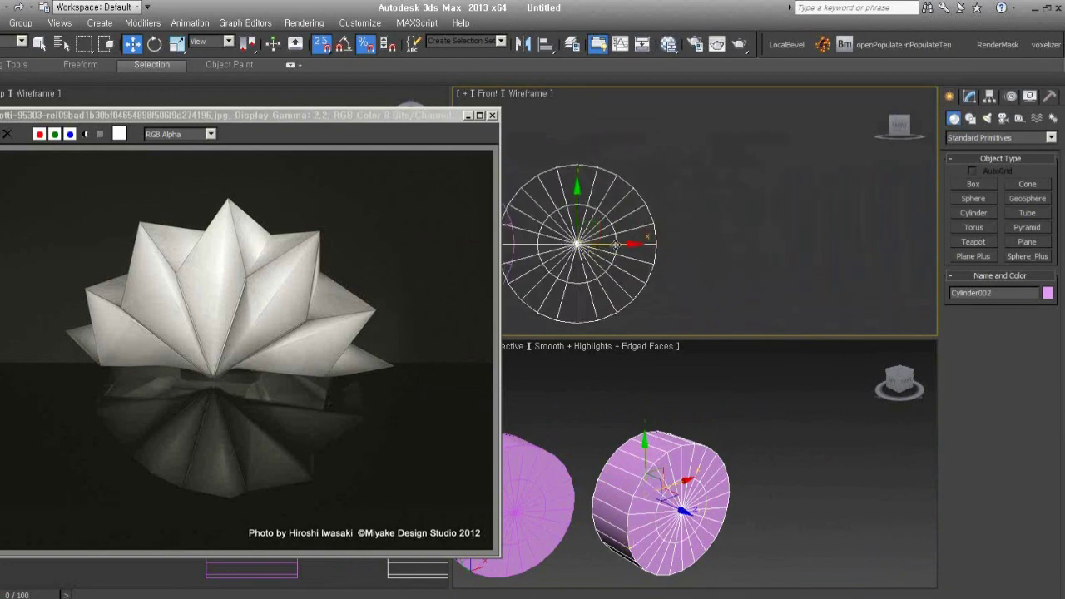
pyautogui.moveTo(615, 246); pyautogui.dragTo(709, 231)
# Convert Cylinder002 to Editable Poly and delete its lower-half polygons to leave a half-cylinder.
pyautogui.press('s')
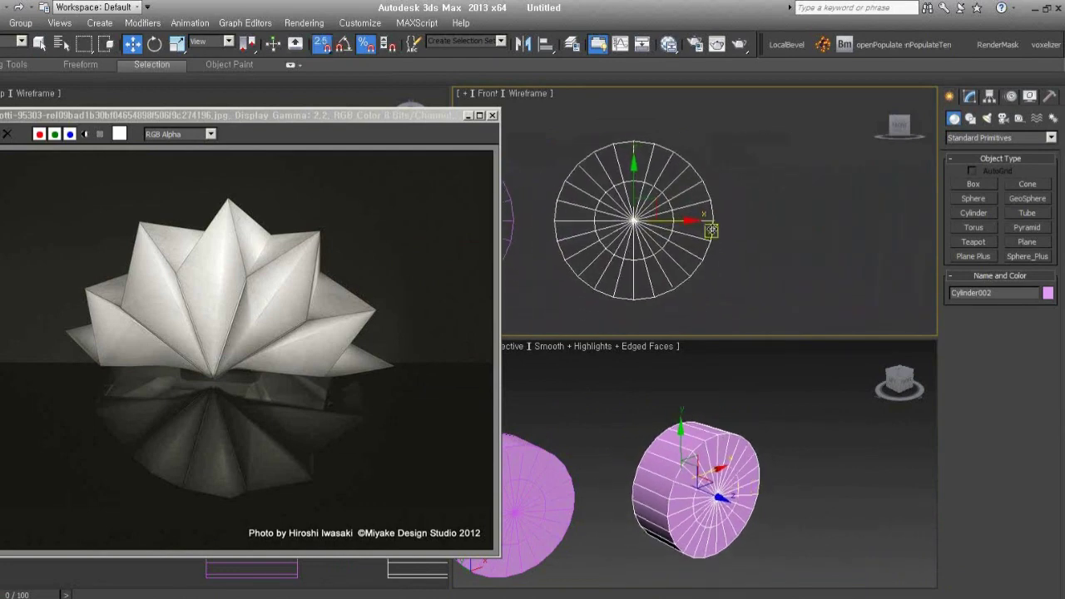
pyautogui.press('4')
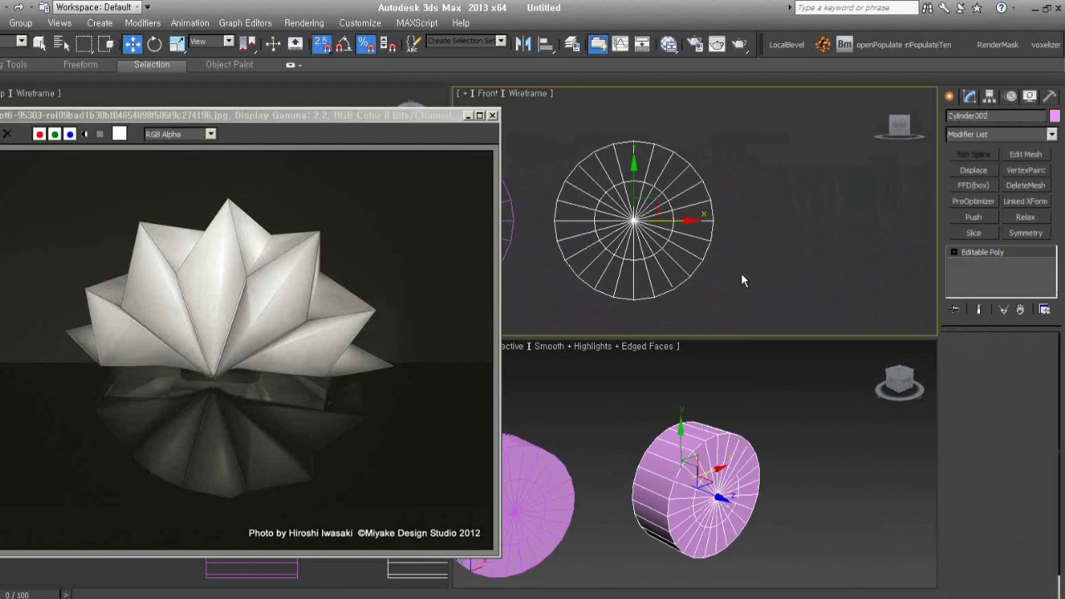
pyautogui.moveTo(758, 295); pyautogui.dragTo(533, 222)
pyautogui.press('Delete')
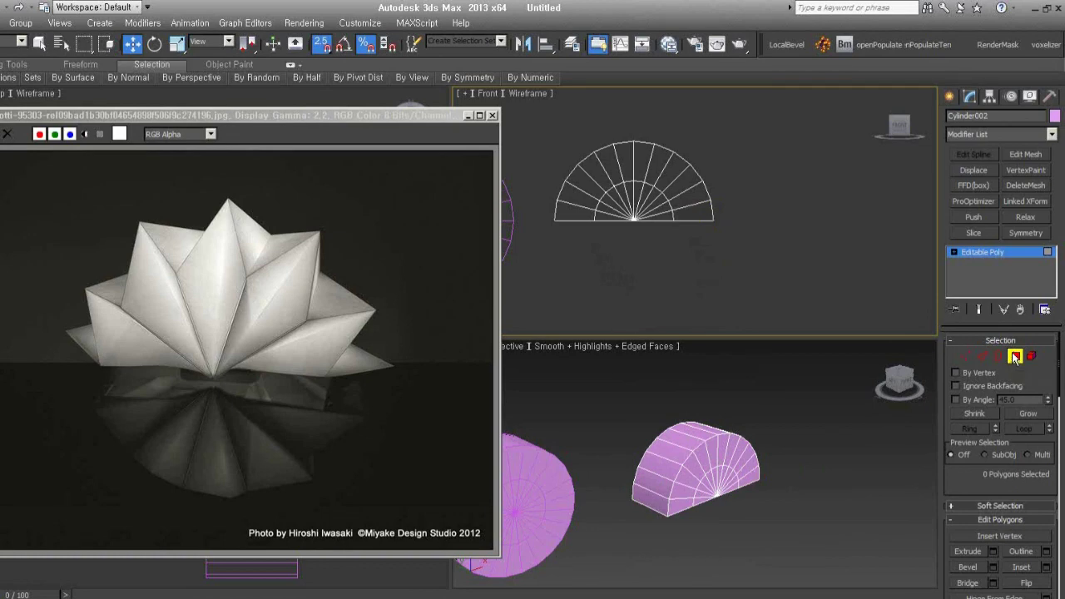
# Clone the half-cylinder as Cylinder003 beside it.
pyautogui.click(1015, 356)
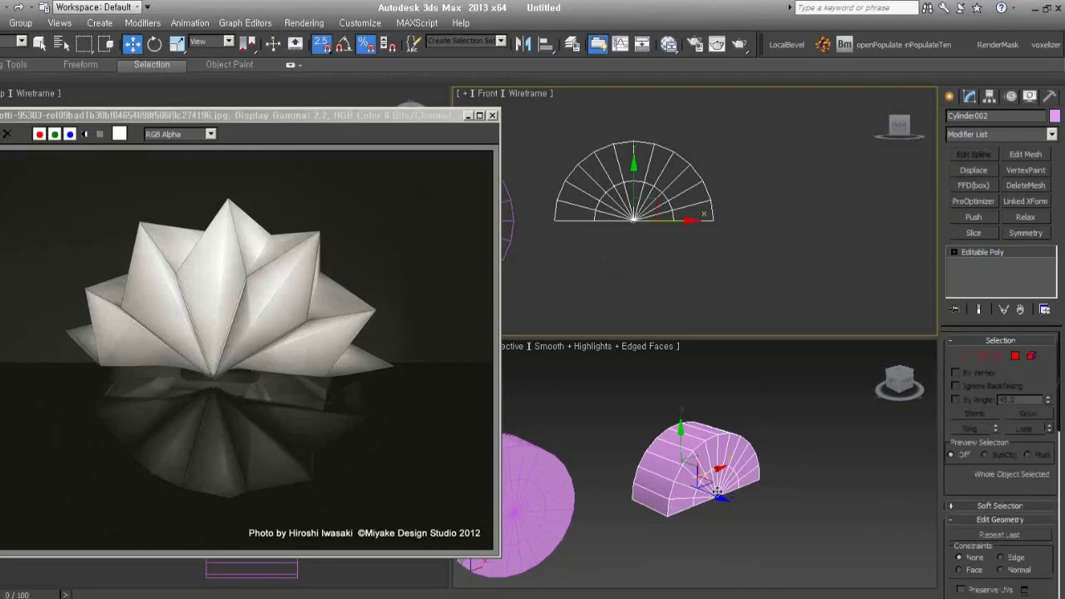
pyautogui.moveTo(716, 490)
pyautogui.keyDown('shift'); pyautogui.mouseDown()
pyautogui.moveTo(848, 541)
pyautogui.moveTo(840, 506)
pyautogui.mouseUp(); pyautogui.keyUp('shift')
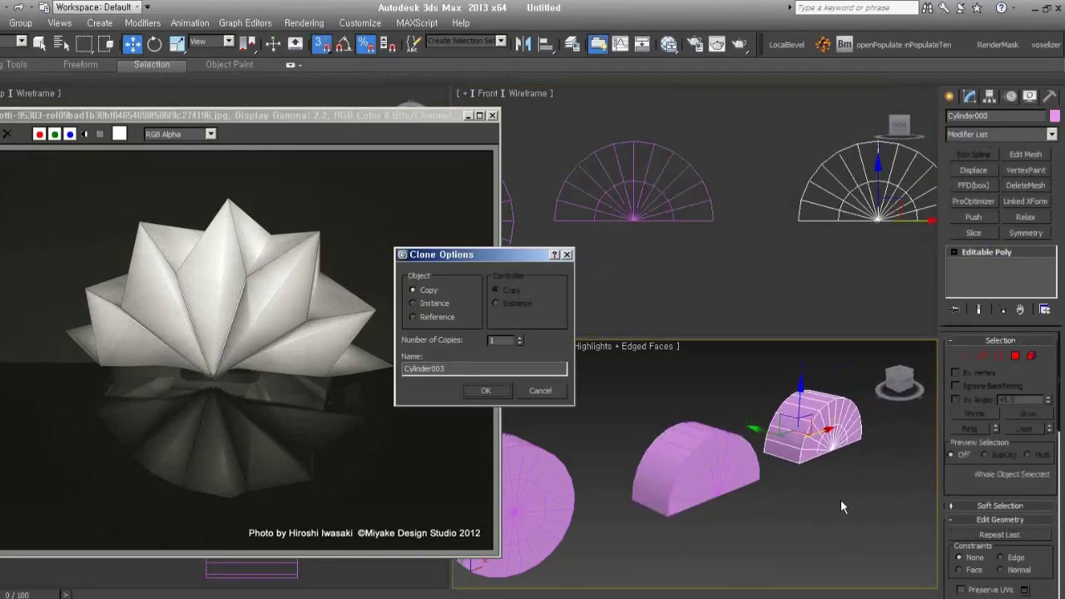
pyautogui.click(486, 391)
pyautogui.moveTo(741, 481); pyautogui.dragTo(692, 502, button='middle')
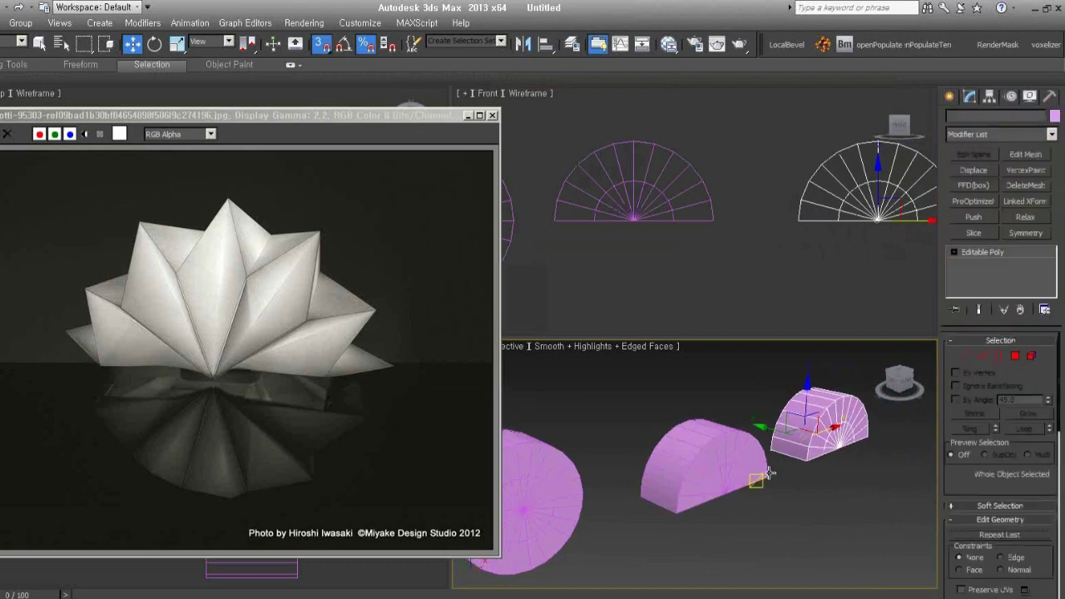
# Frame the new half-cylinder in the Front view and switch to Edge sub-object level.
pyautogui.press('z')
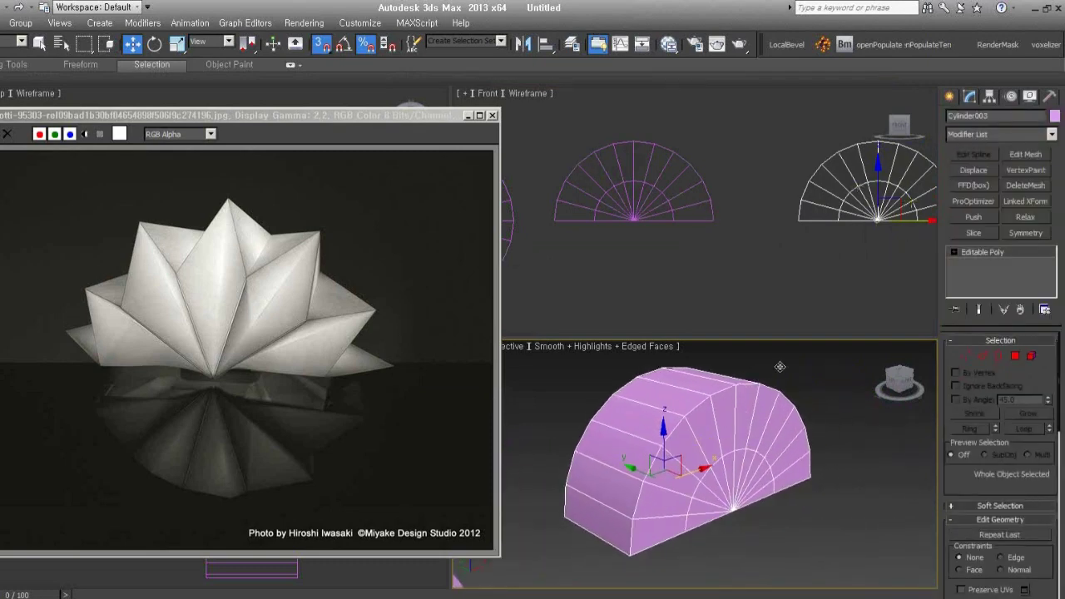
pyautogui.middleClick(732, 231)
pyautogui.press('z')
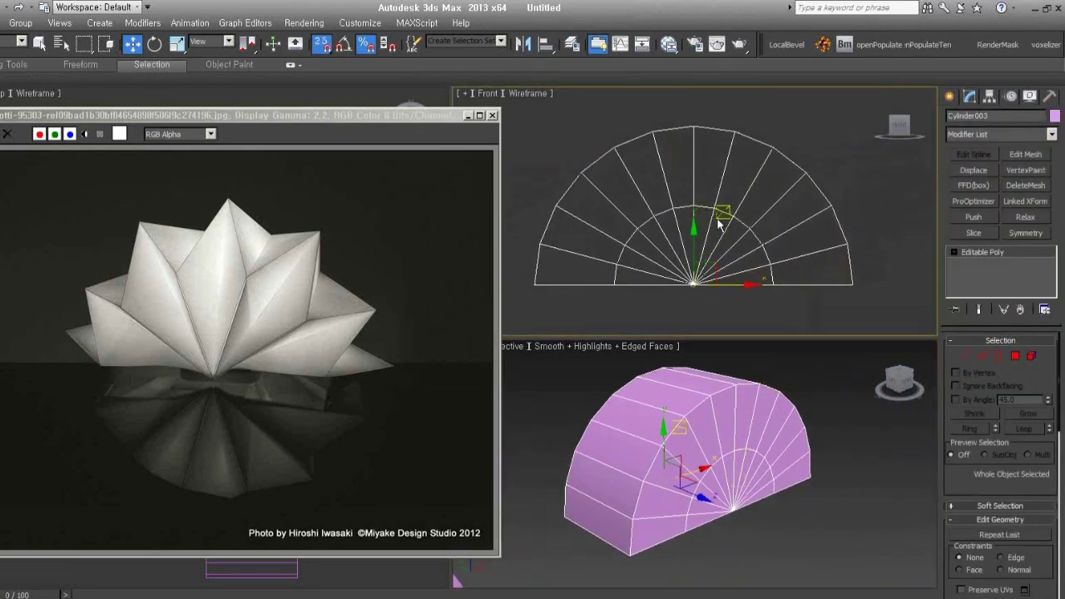
pyautogui.click(982, 356)
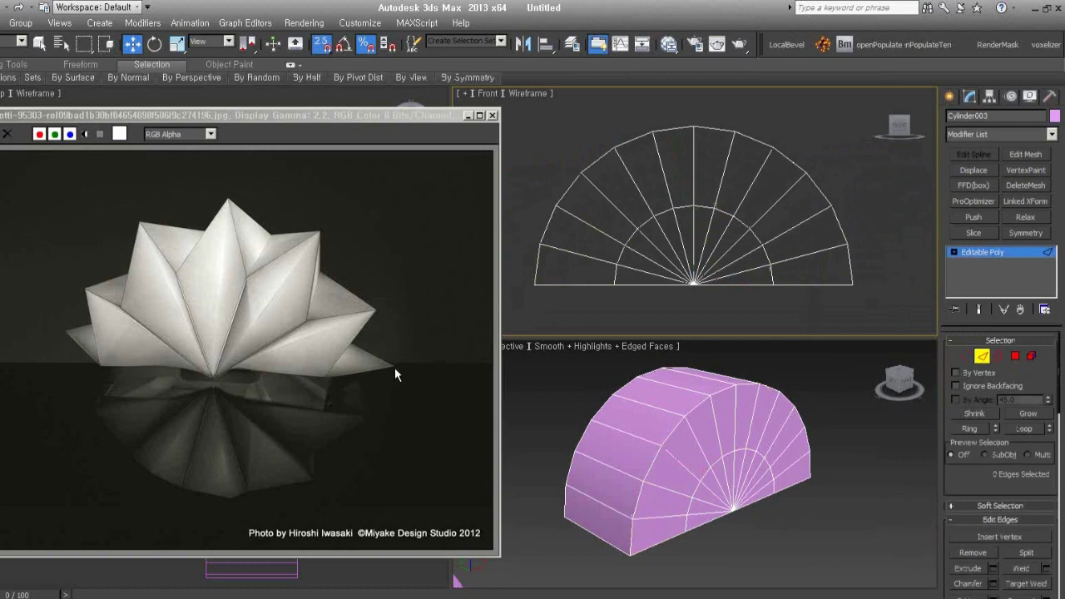
# Select the first six radial edges around the half-cylinder in a shaded, angled view.
pyautogui.moveTo(820, 306); pyautogui.dragTo(873, 276)
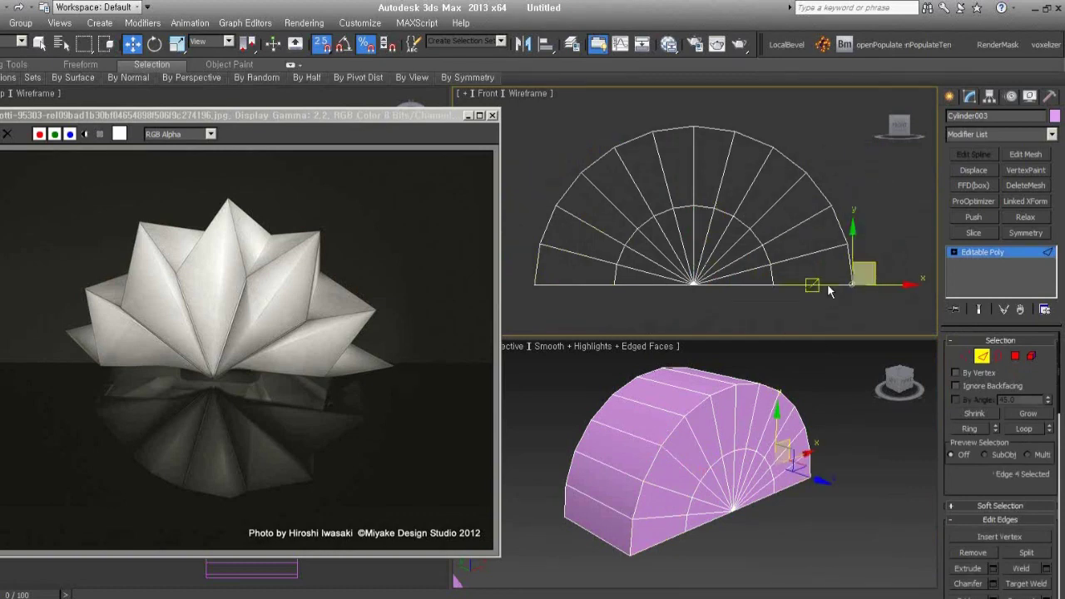
pyautogui.moveTo(808, 286)
pyautogui.keyDown('alt'); pyautogui.mouseDown(button='middle')
pyautogui.moveTo(780, 288)
pyautogui.moveTo(805, 277)
pyautogui.moveTo(789, 241)
pyautogui.mouseUp(button='middle'); pyautogui.keyUp('alt')
pyautogui.press('F3')
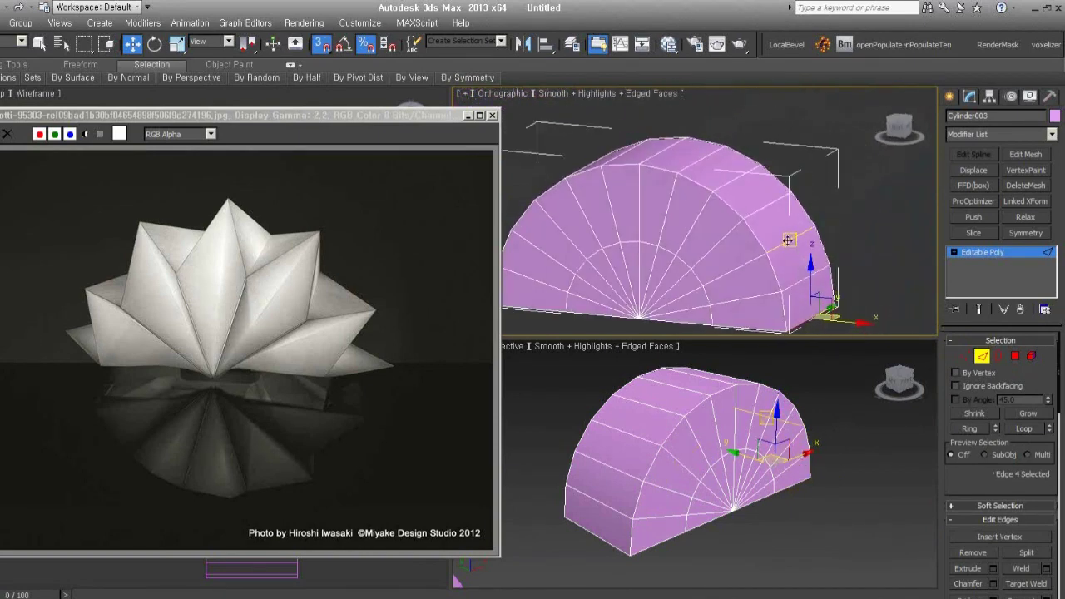
pyautogui.keyDown('ctrl'); pyautogui.click(787, 242); pyautogui.keyUp('ctrl')
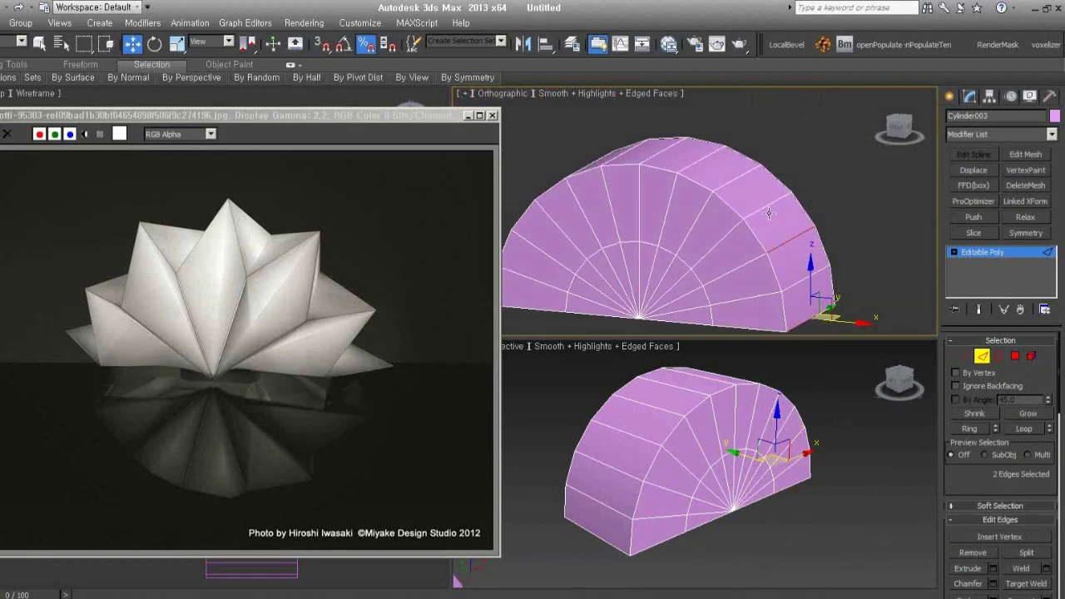
pyautogui.keyDown('ctrl'); pyautogui.click(737, 179); pyautogui.keyUp('ctrl')
pyautogui.keyDown('alt'); pyautogui.moveTo(684, 188); pyautogui.dragTo(691, 209, button='middle'); pyautogui.keyUp('alt')
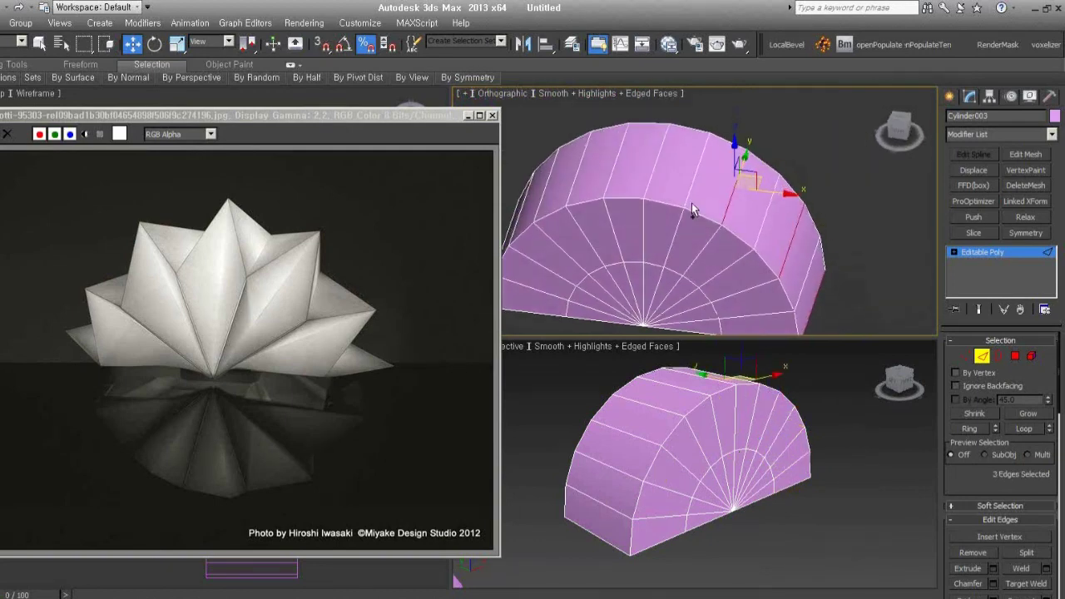
pyautogui.keyDown('alt'); pyautogui.moveTo(655, 172); pyautogui.dragTo(682, 192, button='middle'); pyautogui.keyUp('alt')
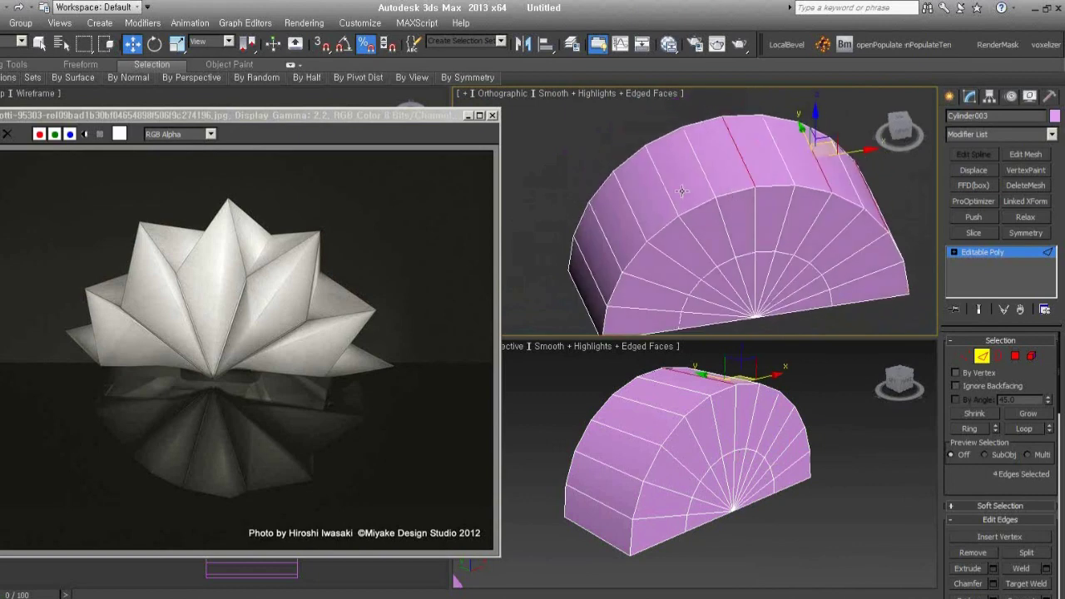
pyautogui.keyDown('ctrl'); pyautogui.click(663, 191); pyautogui.keyUp('ctrl')
pyautogui.keyDown('ctrl'); pyautogui.click(613, 252); pyautogui.keyUp('ctrl')
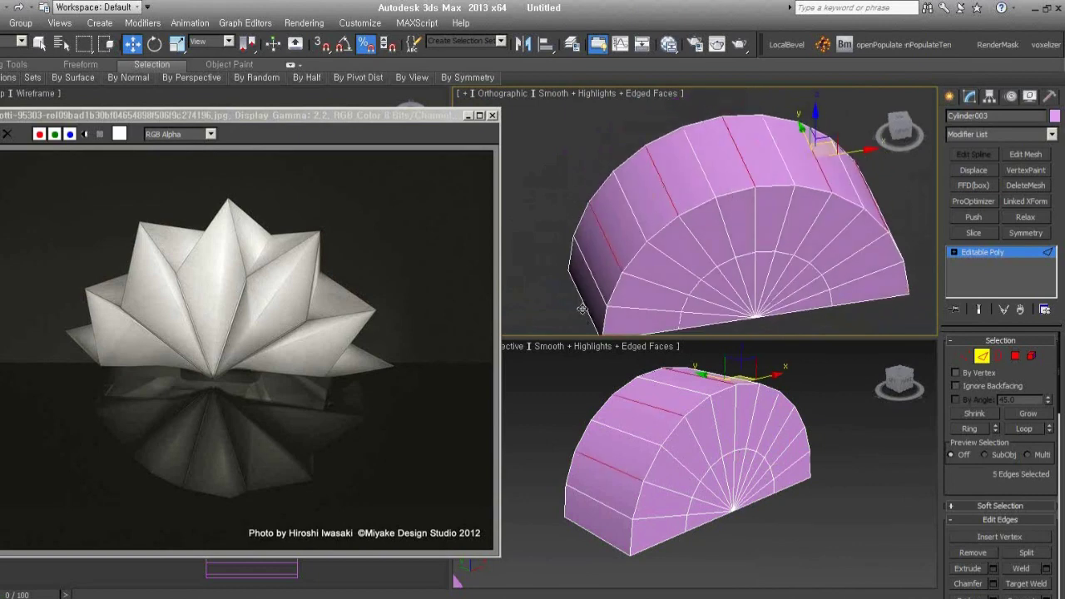
pyautogui.keyDown('ctrl'); pyautogui.click(585, 307); pyautogui.keyUp('ctrl')
# Return to a straight-on Front wireframe view framed on the half-disc.
pyautogui.moveTo(785, 284)
pyautogui.keyDown('alt'); pyautogui.mouseDown(button='middle')
pyautogui.moveTo(824, 232)
pyautogui.moveTo(788, 255)
pyautogui.mouseUp(button='middle'); pyautogui.keyUp('alt')
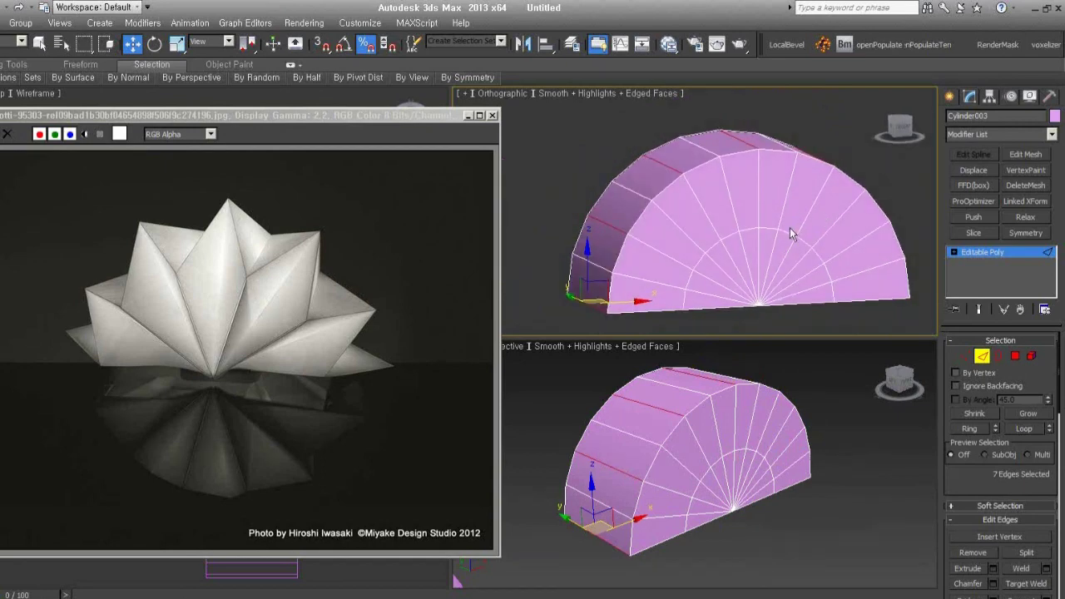
pyautogui.moveTo(789, 227); pyautogui.dragTo(764, 222, button='middle')
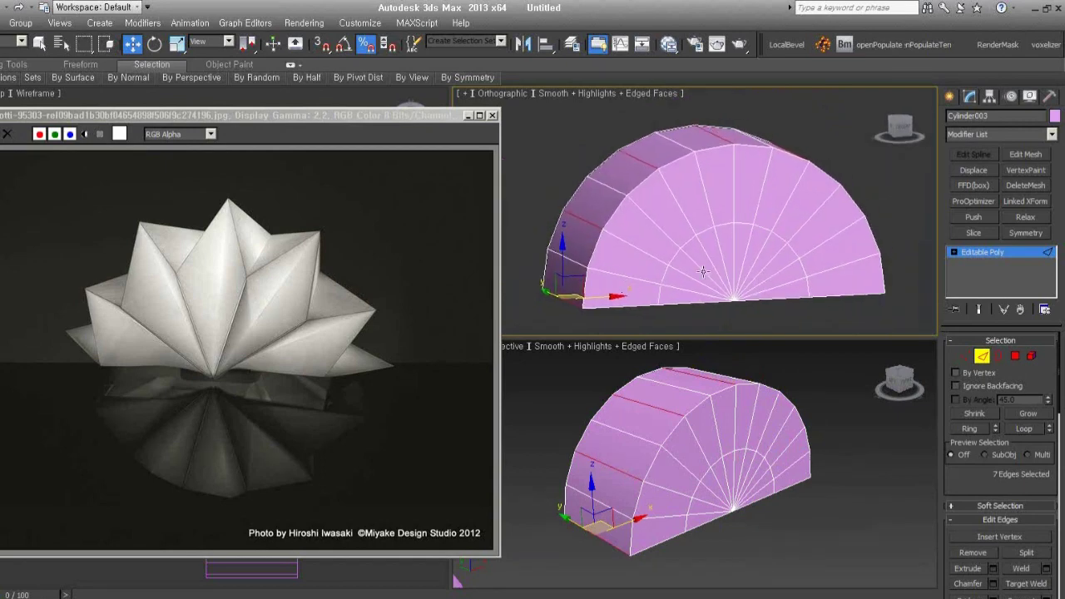
pyautogui.moveTo(702, 271)
pyautogui.mouseDown(button='middle')
pyautogui.moveTo(576, 225)
pyautogui.moveTo(741, 181)
pyautogui.mouseUp(button='middle')
pyautogui.press('f')
pyautogui.scroll(3, 741, 181)
pyautogui.press('F3')
pyautogui.scroll(-2, 725, 212)
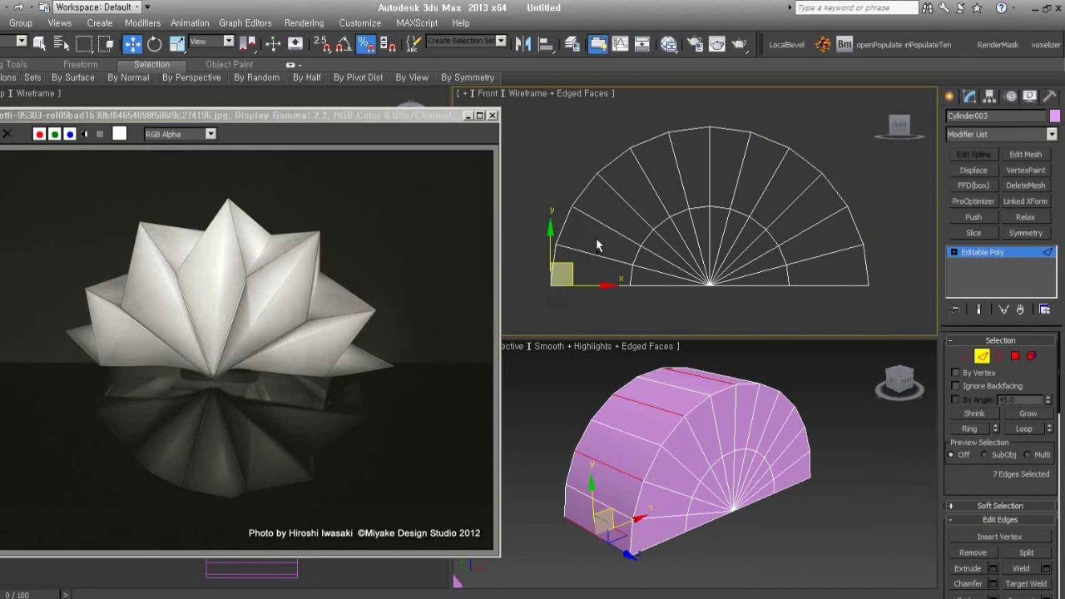
# Ctrl-add the remaining alternate radial edges from left to right, totalling 19, and check them.
pyautogui.keyDown('ctrl'); pyautogui.click(582, 265); pyautogui.keyUp('ctrl')
pyautogui.keyDown('ctrl'); pyautogui.click(617, 221); pyautogui.keyUp('ctrl')
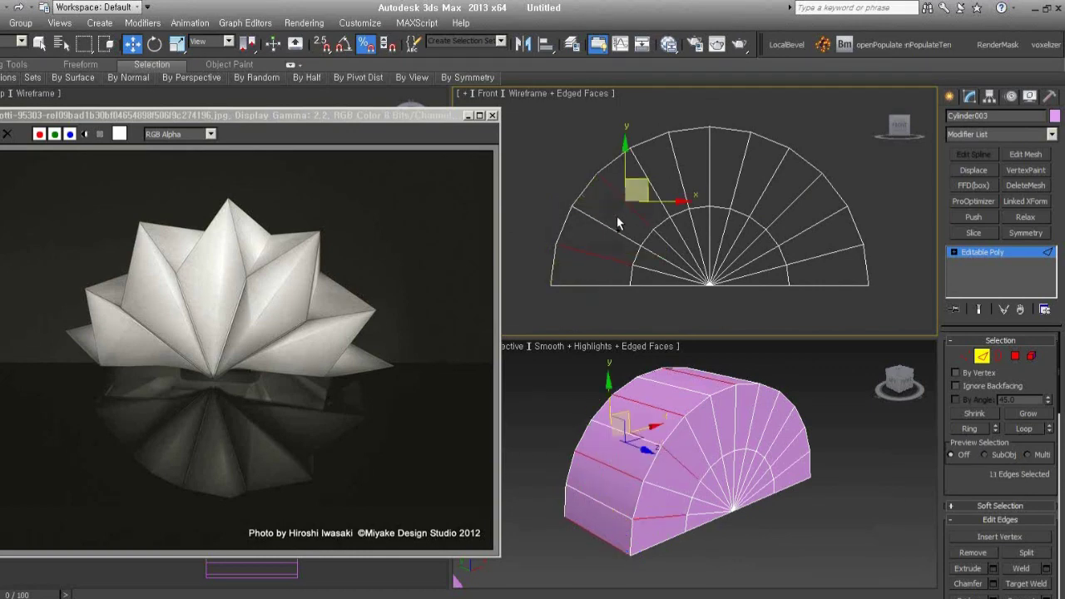
pyautogui.keyDown('ctrl'); pyautogui.click(673, 174); pyautogui.keyUp('ctrl')
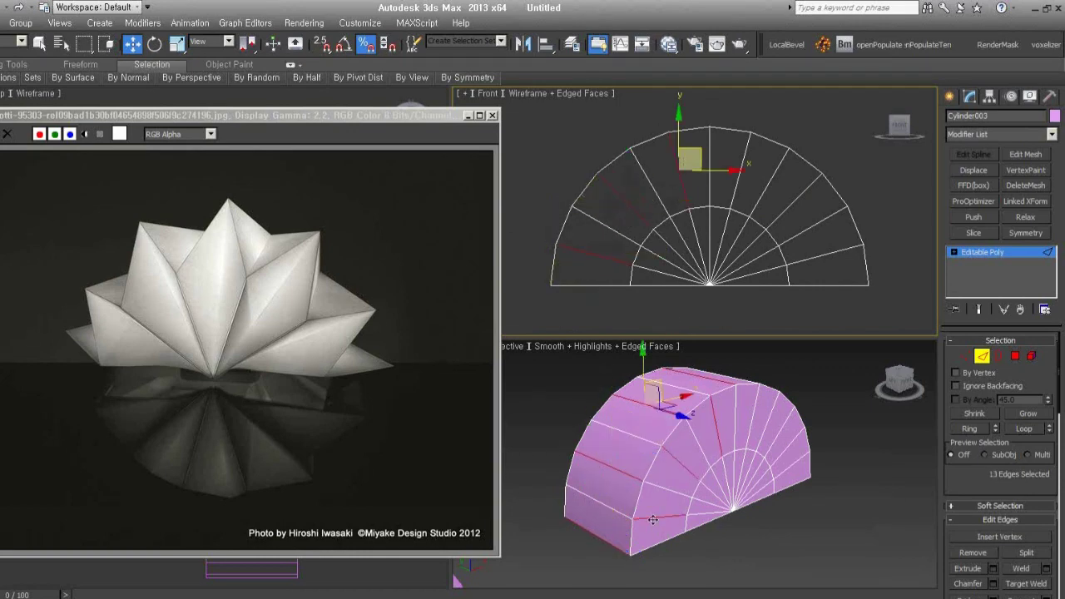
pyautogui.keyDown('ctrl'); pyautogui.click(761, 171); pyautogui.keyUp('ctrl')
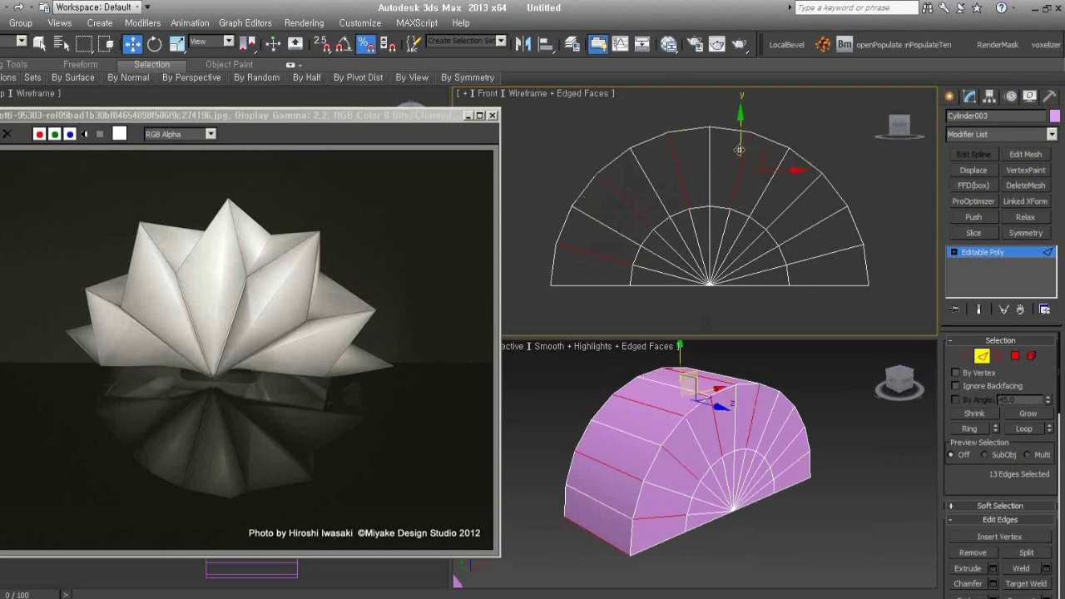
pyautogui.keyDown('ctrl'); pyautogui.click(790, 192); pyautogui.keyUp('ctrl')
pyautogui.keyDown('ctrl'); pyautogui.click(830, 268); pyautogui.keyUp('ctrl')
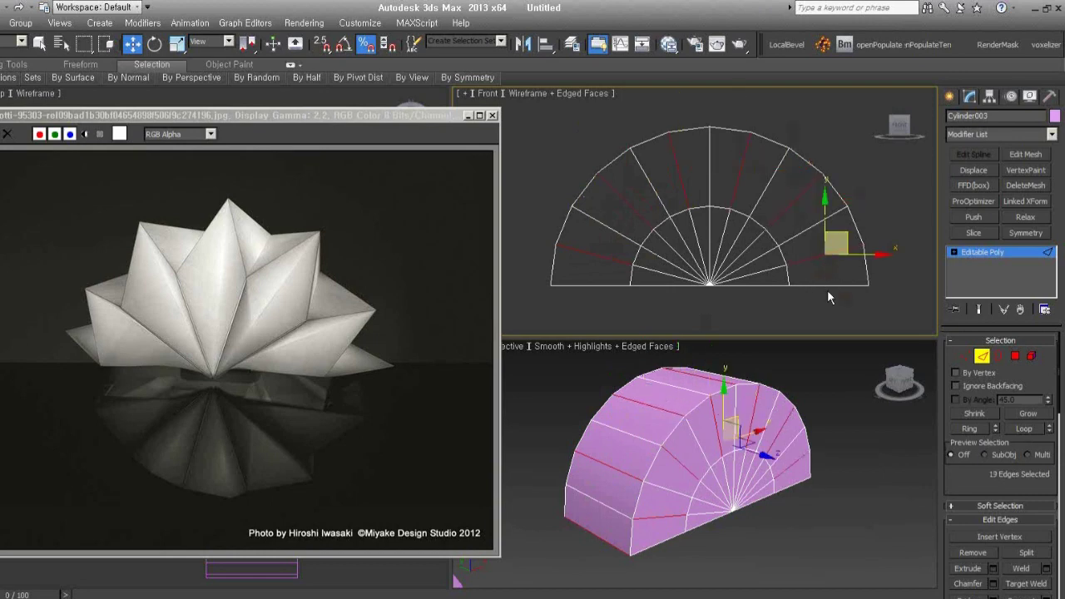
pyautogui.keyDown('alt'); pyautogui.moveTo(793, 445); pyautogui.dragTo(900, 497, button='middle'); pyautogui.keyUp('alt')
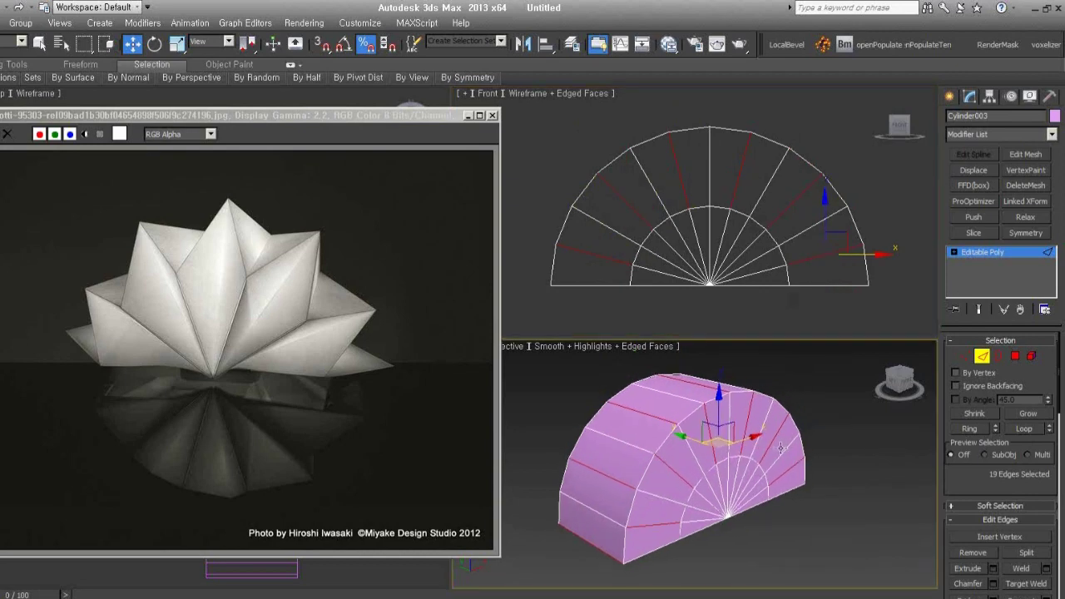
pyautogui.moveTo(1002, 480); pyautogui.dragTo(991, 145)
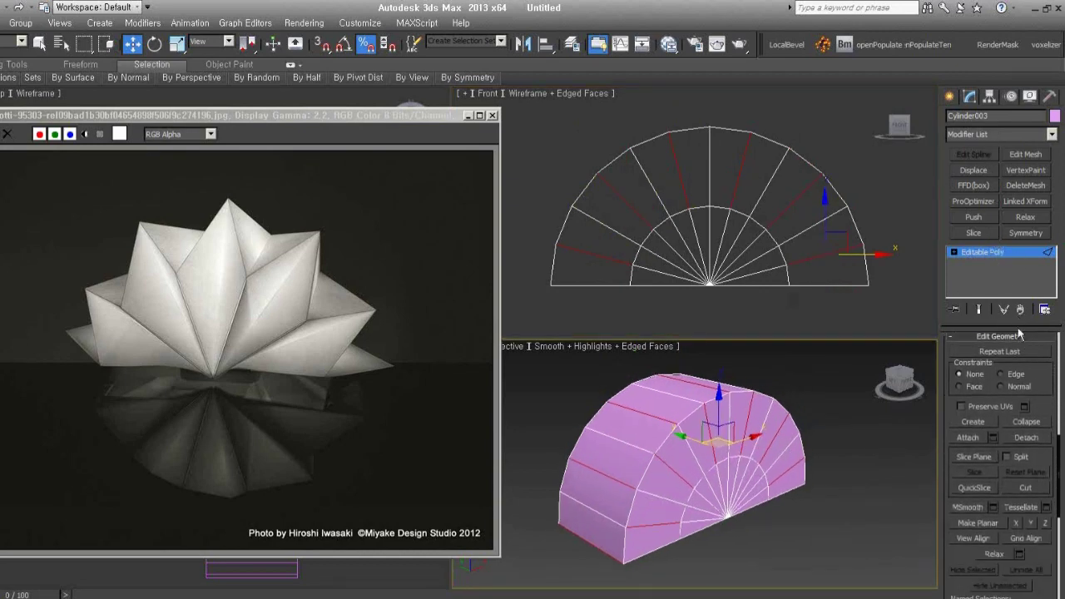
# Collapse the 19 edges into a pointed lotus fold, then select its 24 inner polygons.
pyautogui.click(1037, 424)
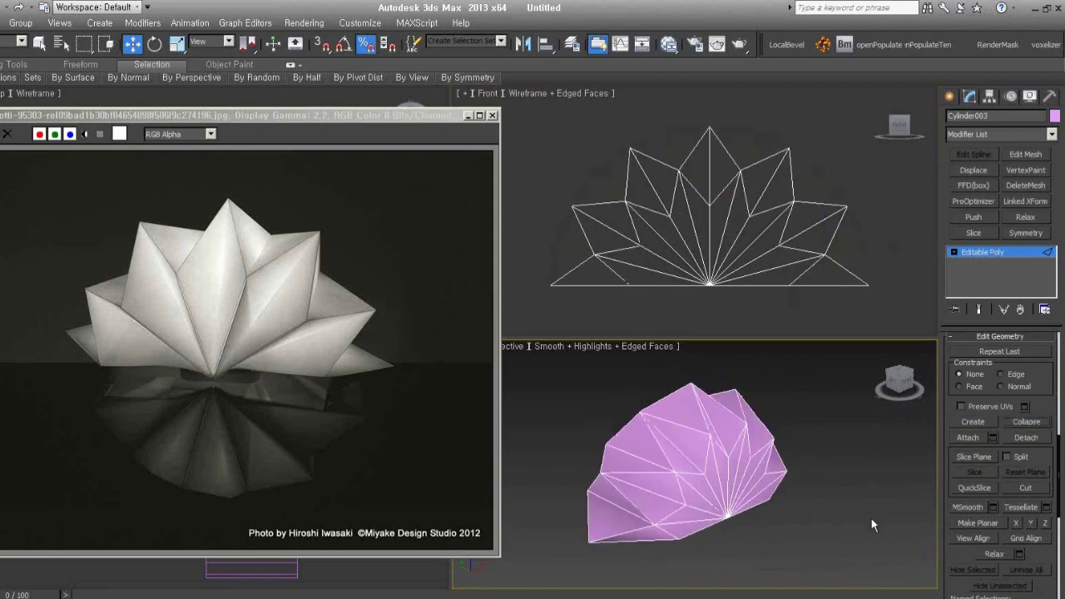
pyautogui.moveTo(870, 516)
pyautogui.keyDown('alt'); pyautogui.mouseDown(button='middle')
pyautogui.moveTo(751, 508)
pyautogui.moveTo(802, 511)
pyautogui.mouseUp(button='middle'); pyautogui.keyUp('alt')
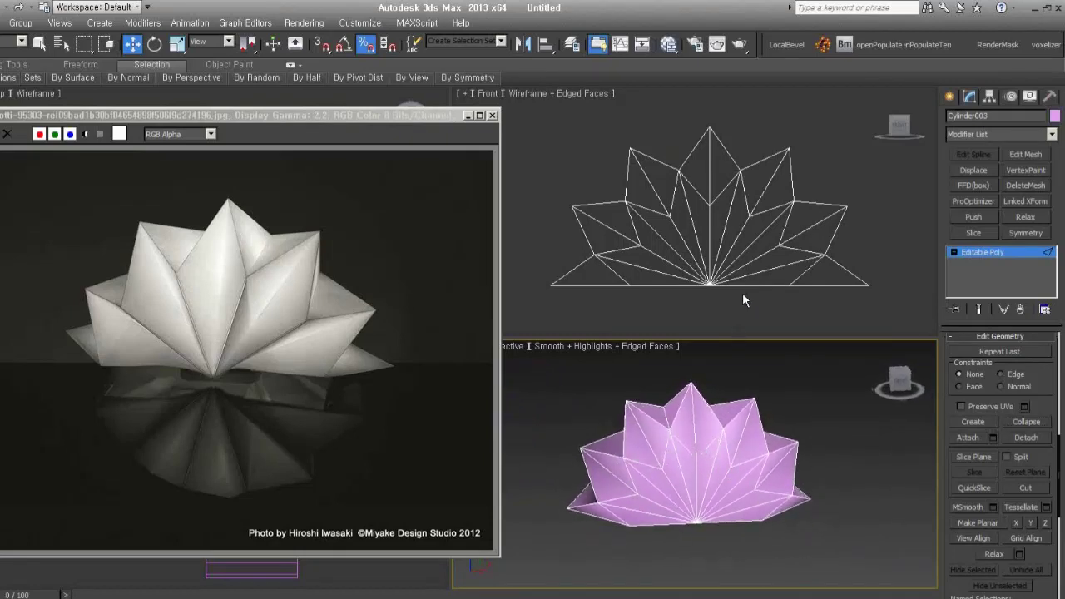
pyautogui.click(953, 252)
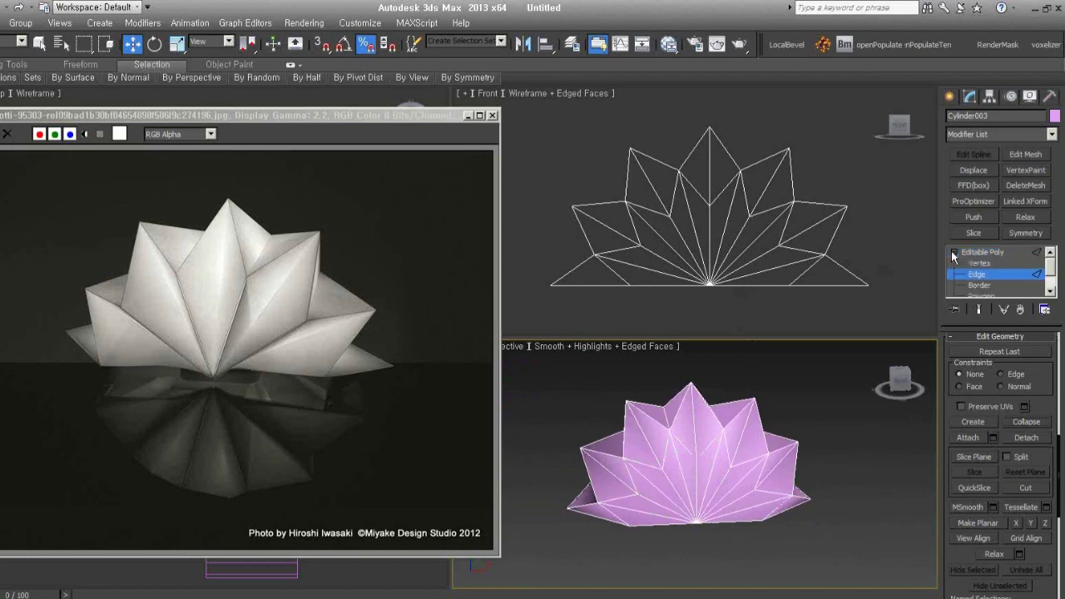
pyautogui.moveTo(993, 301); pyautogui.dragTo(990, 319)
pyautogui.click(984, 307)
pyautogui.click(981, 296)
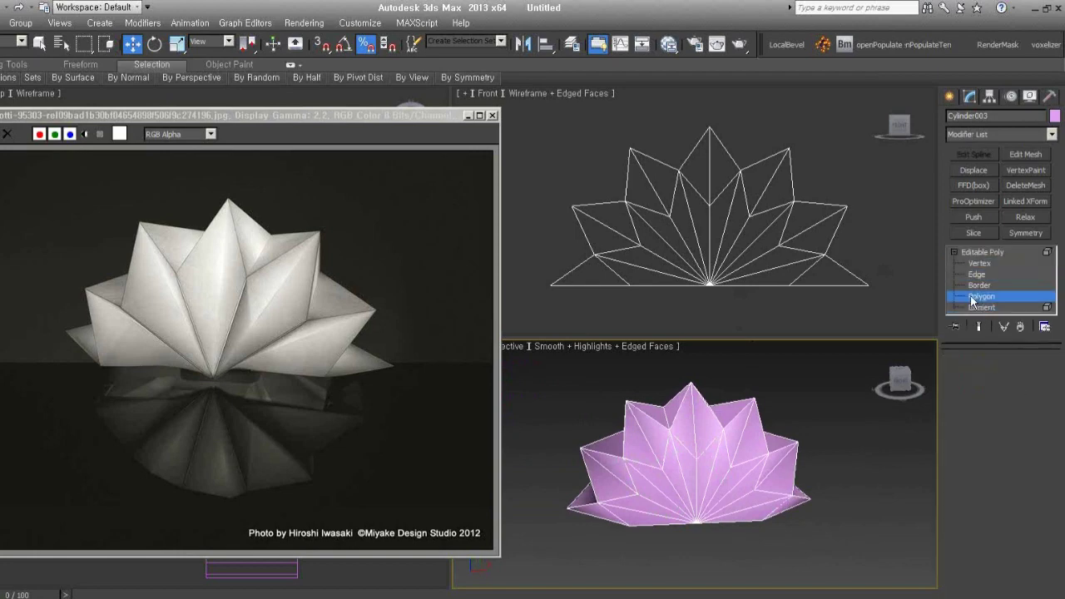
pyautogui.click(759, 313)
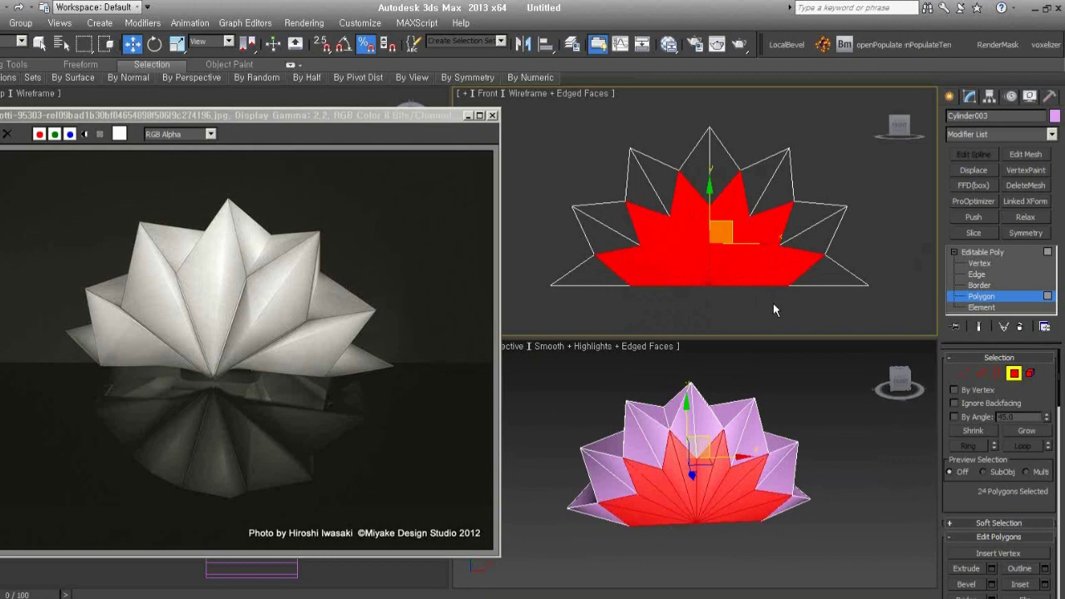
# Convert the 24 polygons to an edge selection and deselect the 4 bottom rim edges.
pyautogui.press('shift')
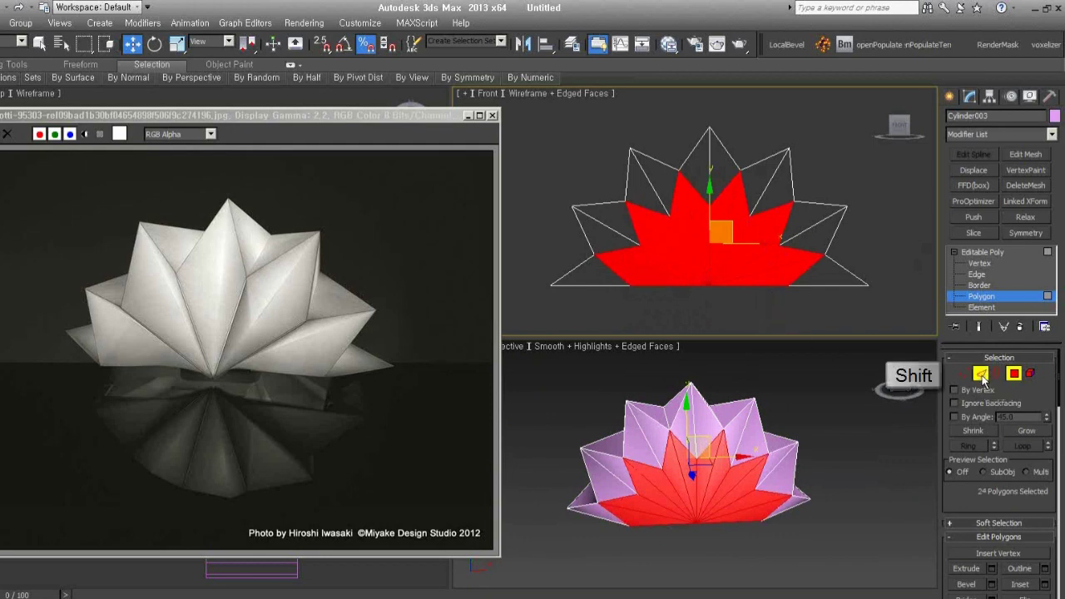
pyautogui.keyDown('shift'); pyautogui.click(981, 373); pyautogui.keyUp('shift')
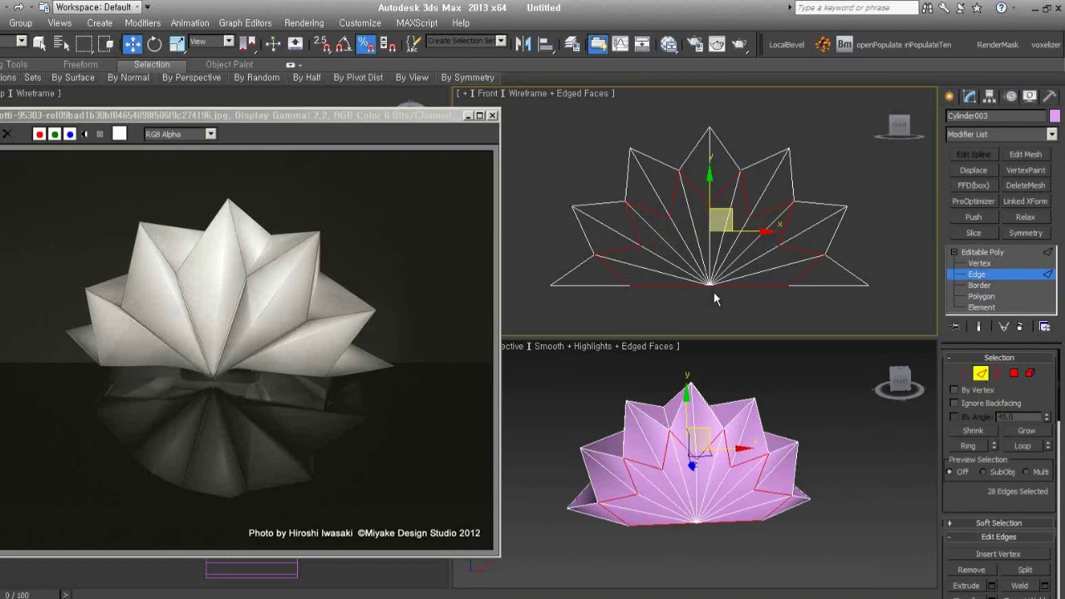
pyautogui.keyDown('alt'); pyautogui.moveTo(732, 309); pyautogui.dragTo(657, 275); pyautogui.keyUp('alt')
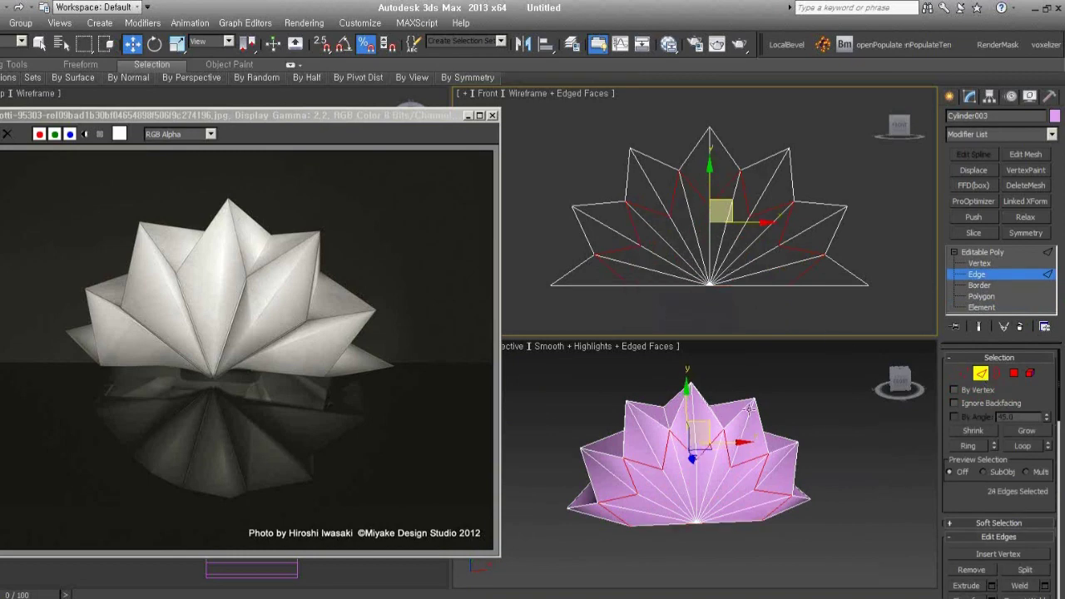
pyautogui.moveTo(964, 489); pyautogui.dragTo(963, 344)
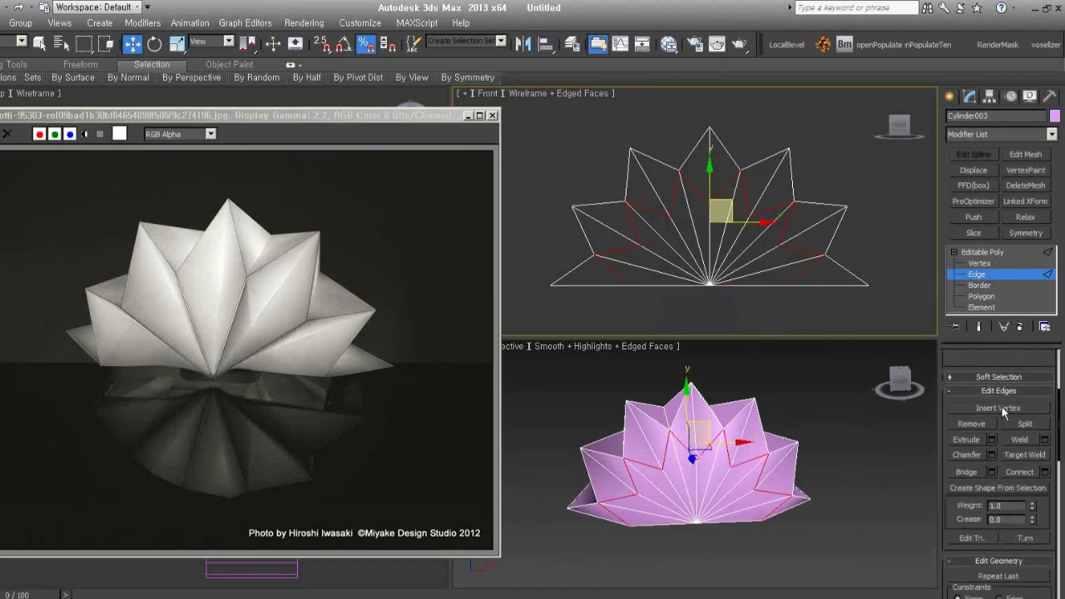
# Remove the selected inner edges along with their leftover vertices, then inspect the cleaned mesh.
pyautogui.press('shift')
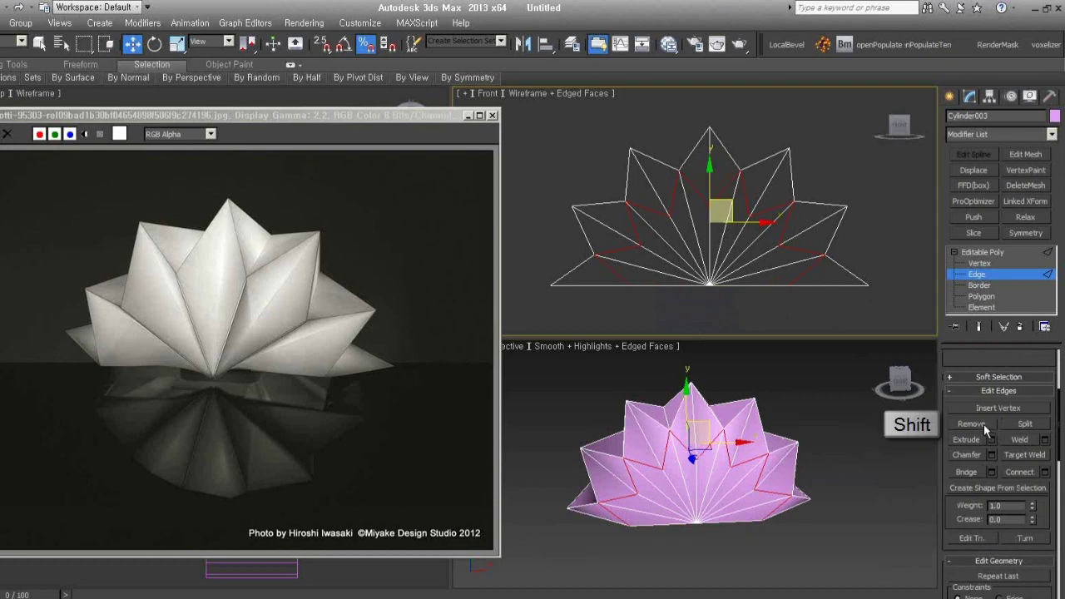
pyautogui.keyDown('shift'); pyautogui.click(983, 424); pyautogui.keyUp('shift')
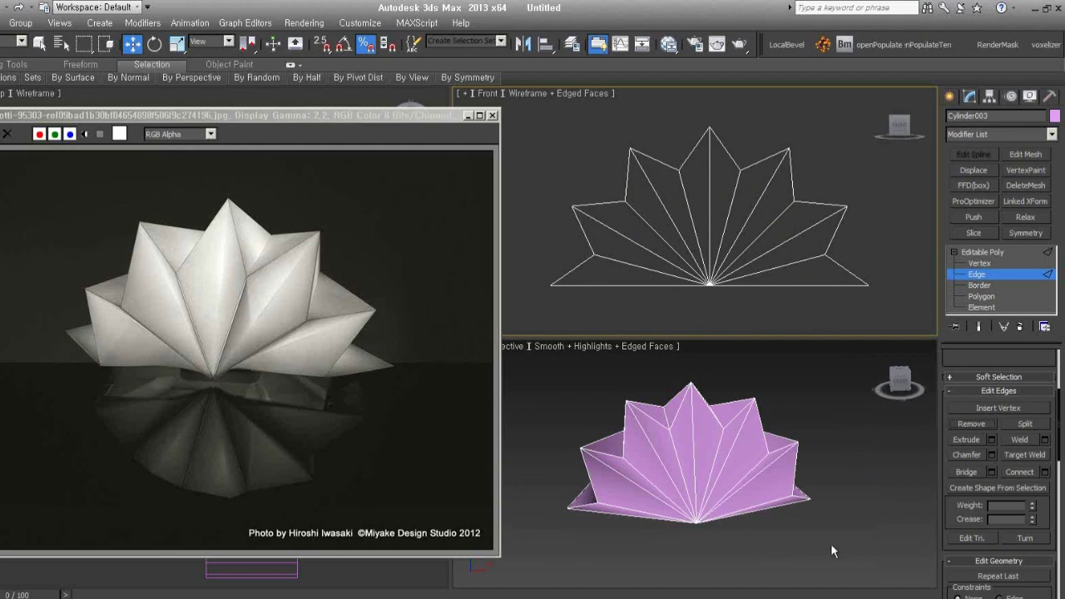
pyautogui.moveTo(830, 541)
pyautogui.keyDown('alt'); pyautogui.mouseDown(button='middle')
pyautogui.moveTo(743, 548)
pyautogui.moveTo(847, 537)
pyautogui.moveTo(814, 532)
pyautogui.mouseUp(button='middle'); pyautogui.keyUp('alt')
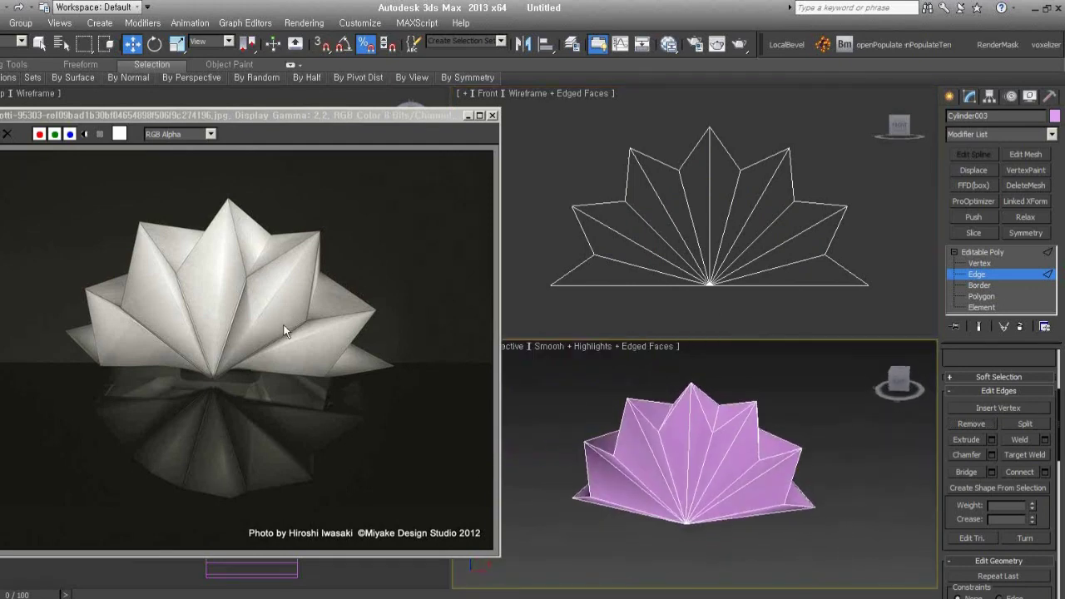
pyautogui.moveTo(852, 526)
pyautogui.keyDown('alt'); pyautogui.mouseDown(button='middle')
pyautogui.moveTo(834, 557)
pyautogui.moveTo(771, 543)
pyautogui.moveTo(814, 523)
pyautogui.moveTo(757, 487)
pyautogui.mouseUp(button='middle'); pyautogui.keyUp('alt')
# Exit sub-object level and pick Scale from the quad menu for the lotus mesh.
pyautogui.click(1001, 277)
pyautogui.rightClick(771, 464)
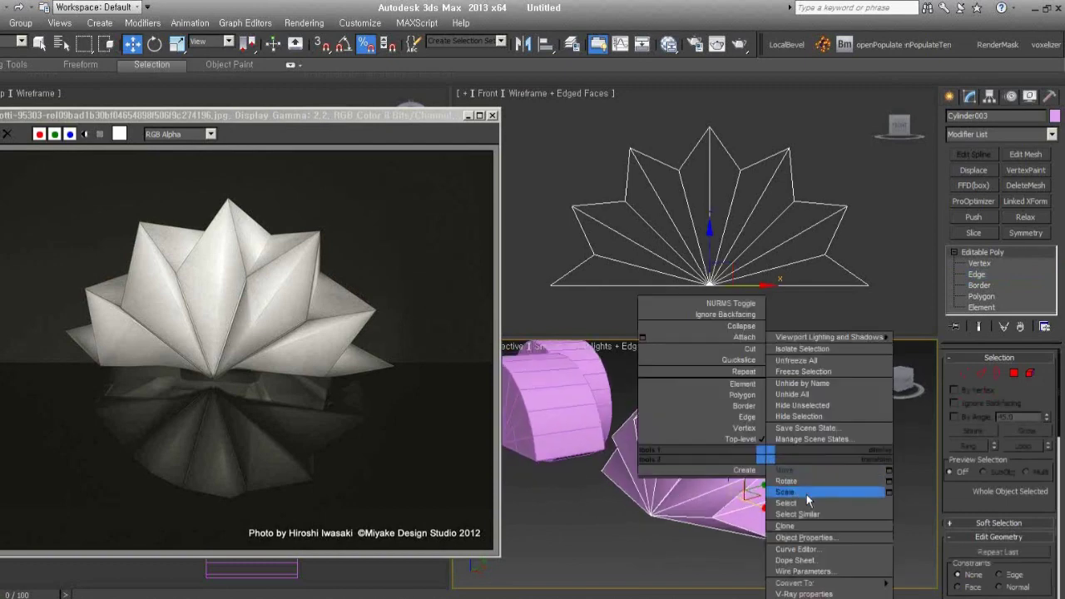
pyautogui.click(806, 494)
pyautogui.moveTo(864, 498)
pyautogui.keyDown('alt'); pyautogui.mouseDown(button='middle')
pyautogui.moveTo(669, 507)
pyautogui.moveTo(946, 413)
pyautogui.moveTo(960, 424)
pyautogui.moveTo(875, 426)
pyautogui.mouseUp(button='middle'); pyautogui.keyUp('alt')
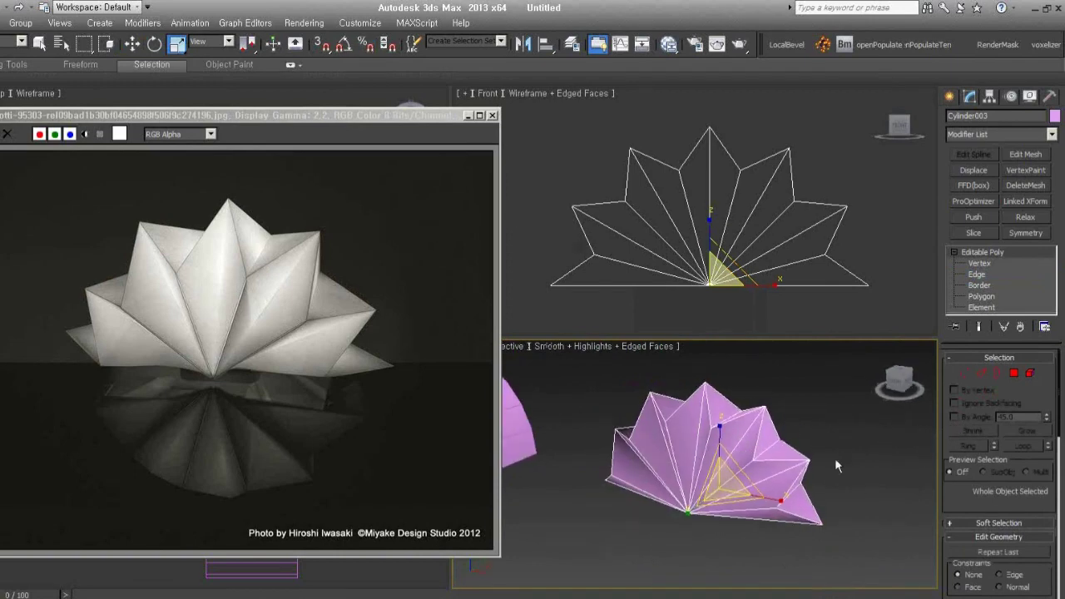
pyautogui.keyDown('alt'); pyautogui.moveTo(834, 458); pyautogui.dragTo(1031, 399, button='middle'); pyautogui.keyUp('alt')
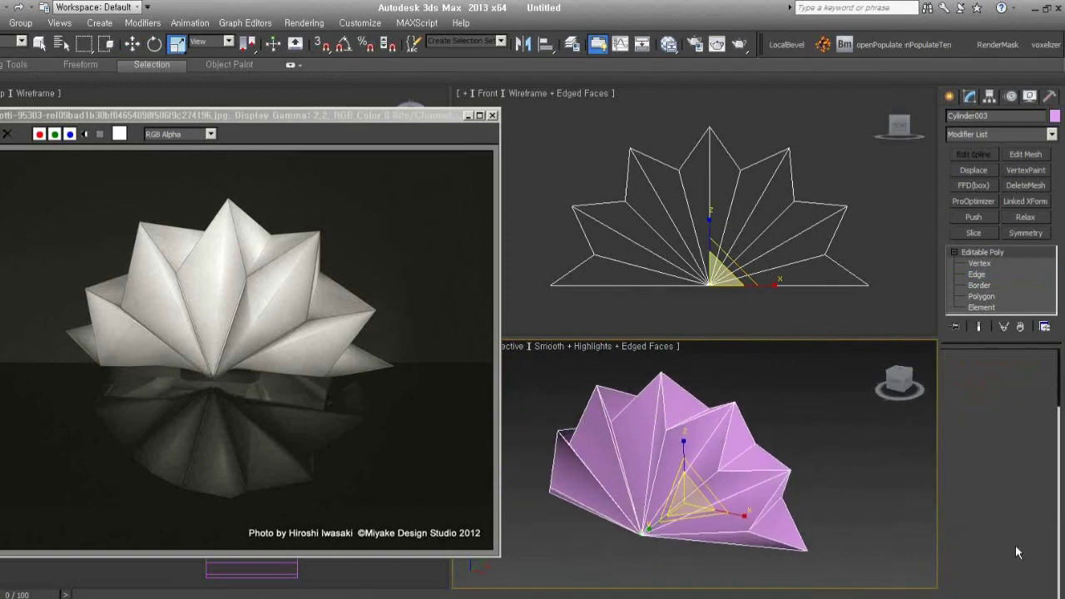
# Briefly enter Polygon level, return to object level, view the lotus from below, and deselect it.
pyautogui.press('4')
pyautogui.scroll(-5, 1008, 462)
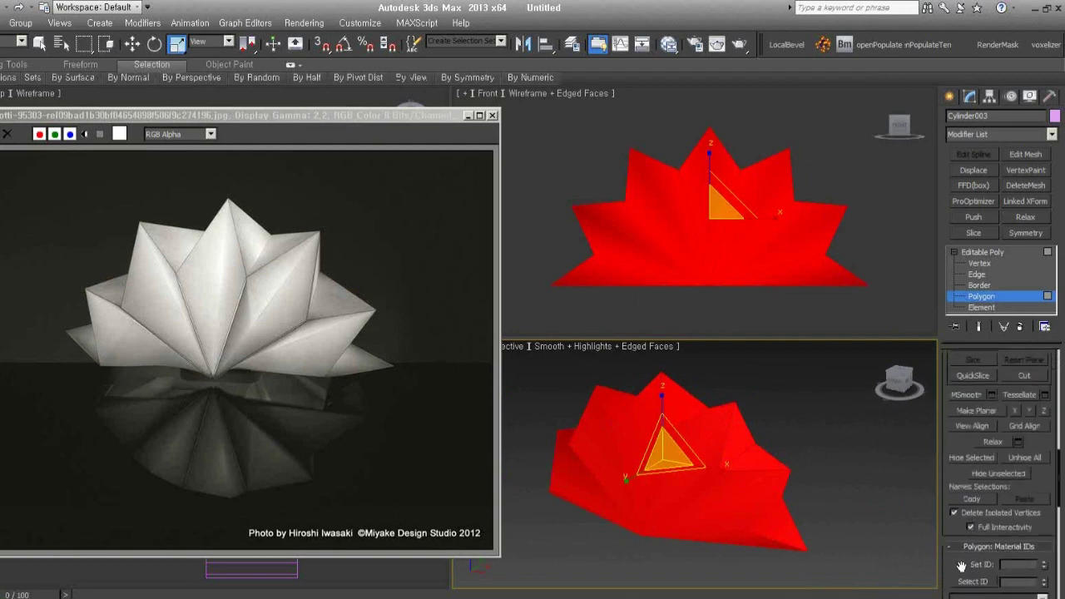
pyautogui.scroll(-4, 1008, 462)
pyautogui.scroll(-4, 1007, 460)
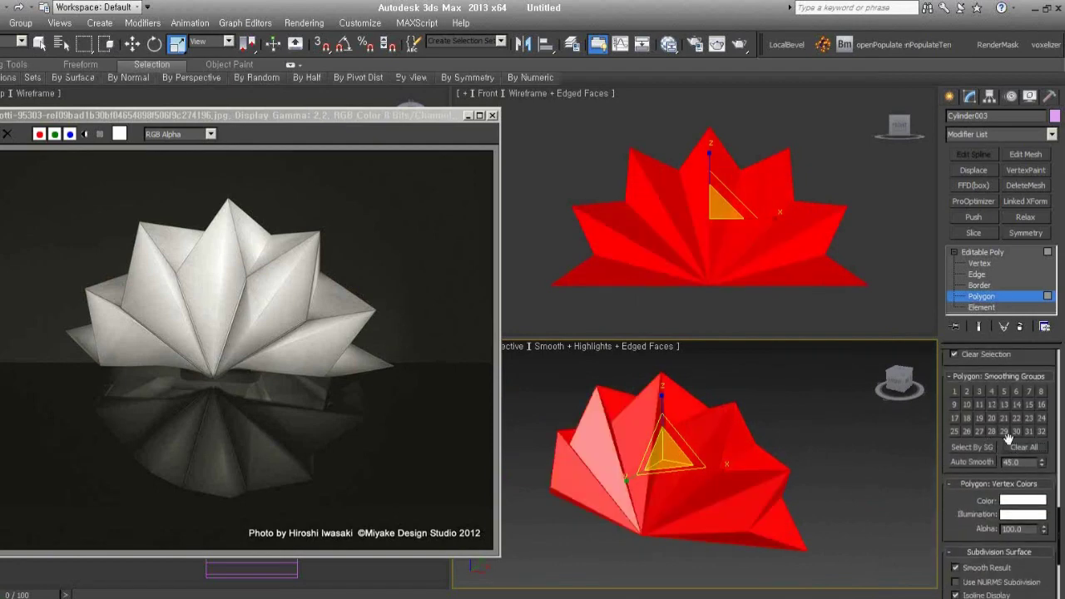
pyautogui.click(990, 297)
pyautogui.moveTo(811, 496)
pyautogui.keyDown('alt'); pyautogui.mouseDown(button='middle')
pyautogui.moveTo(854, 488)
pyautogui.moveTo(779, 534)
pyautogui.mouseUp(button='middle'); pyautogui.keyUp('alt')
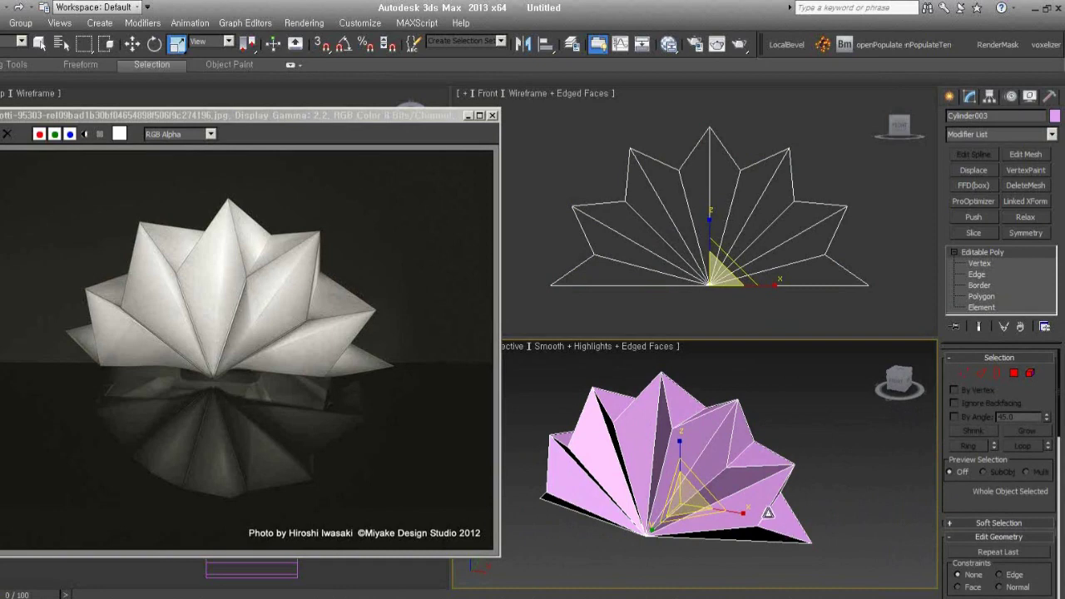
pyautogui.moveTo(765, 507)
pyautogui.keyDown('alt'); pyautogui.mouseDown(button='middle')
pyautogui.moveTo(707, 364)
pyautogui.moveTo(722, 466)
pyautogui.mouseUp(button='middle'); pyautogui.keyUp('alt')
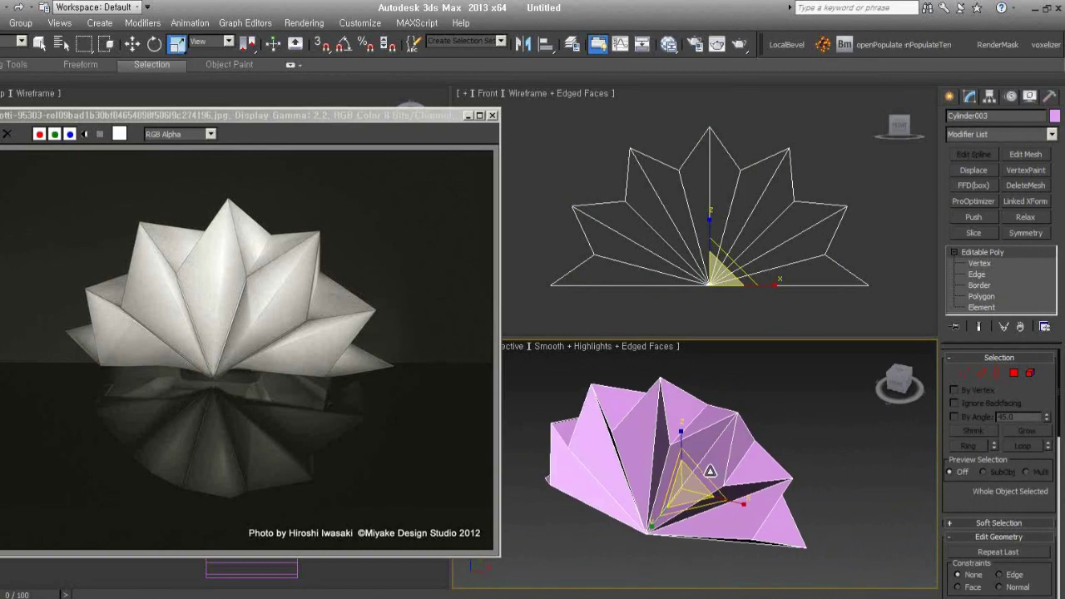
pyautogui.click(671, 546)
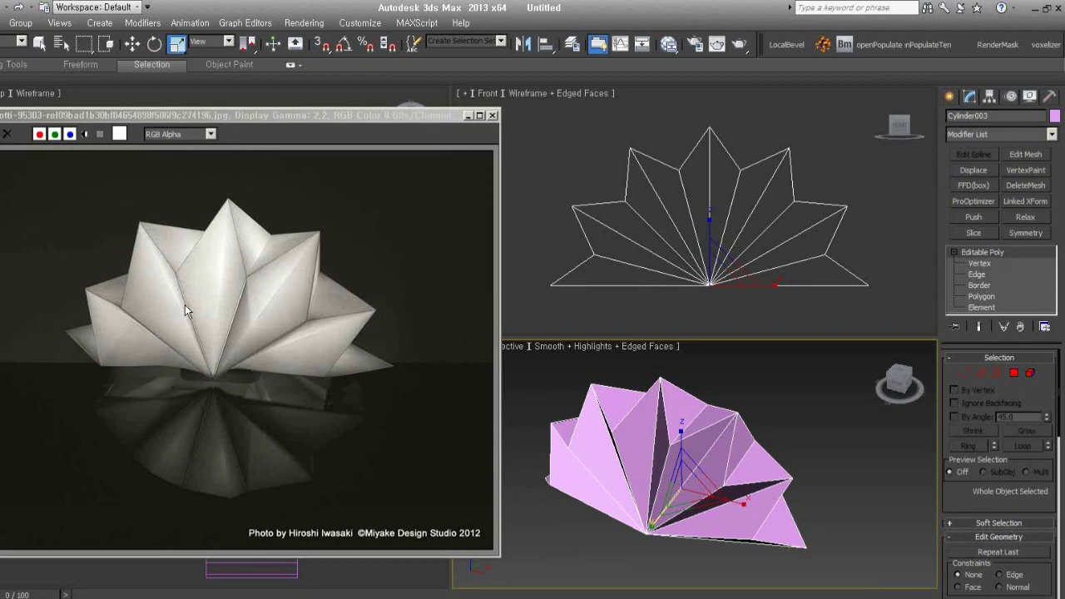
# Close the lotus reference image and clear the cylinder selection.
pyautogui.click(491, 116)
pyautogui.click(951, 95)
pyautogui.click(796, 360)
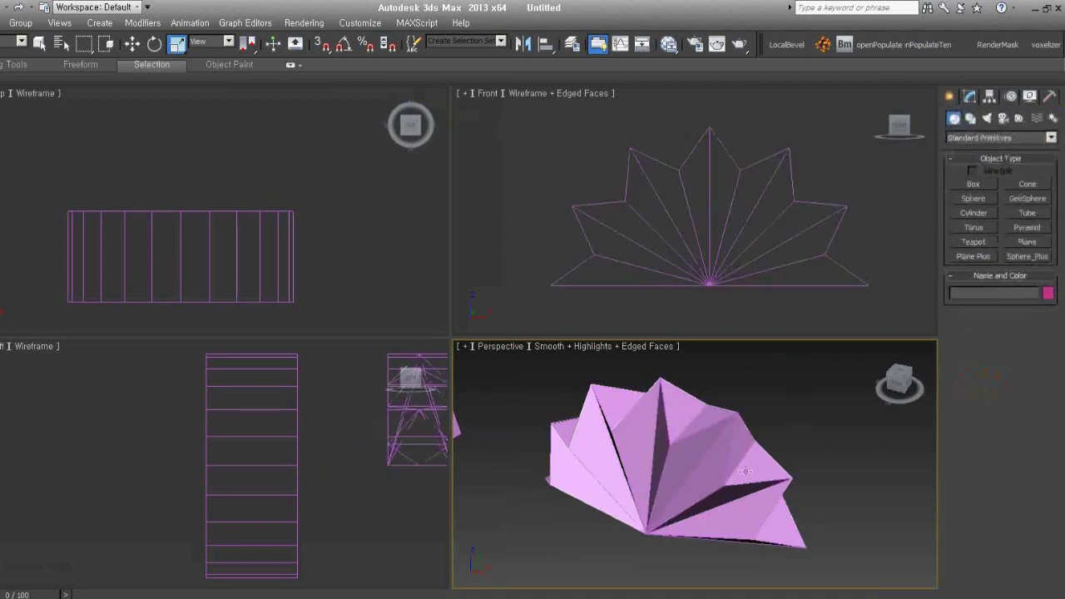
pyautogui.moveTo(741, 515)
pyautogui.keyDown('alt'); pyautogui.mouseDown(button='middle')
pyautogui.moveTo(738, 480)
pyautogui.moveTo(743, 513)
pyautogui.mouseUp(button='middle'); pyautogui.keyUp('alt')
pyautogui.scroll(-3, 844, 485)
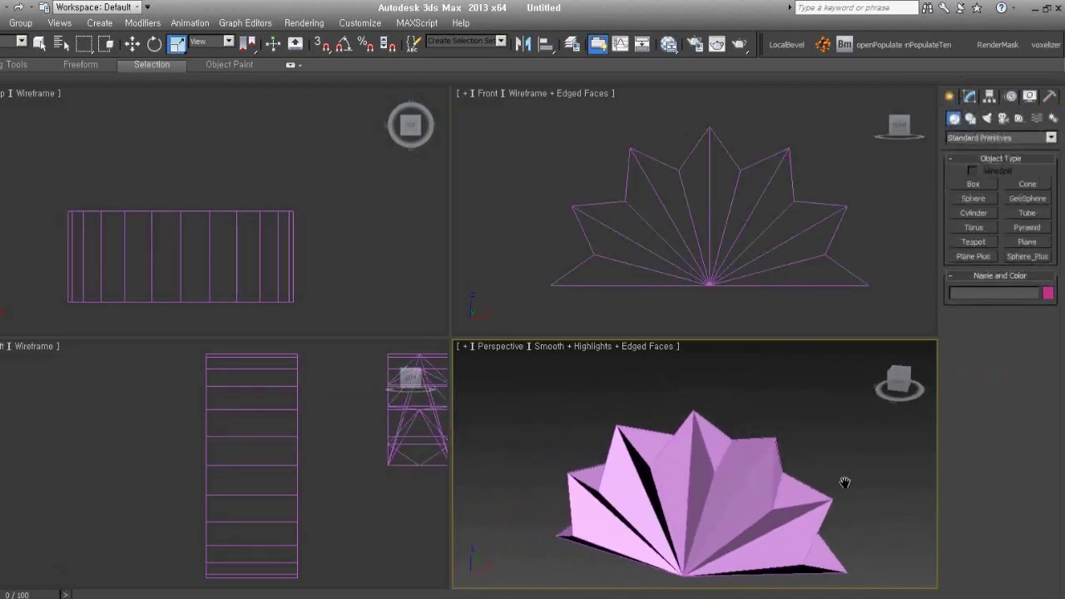
pyautogui.scroll(-3, 796, 485)
# Move the middle half-fan sideways into line between the cylinder and the lotus model.
pyautogui.click(591, 485)
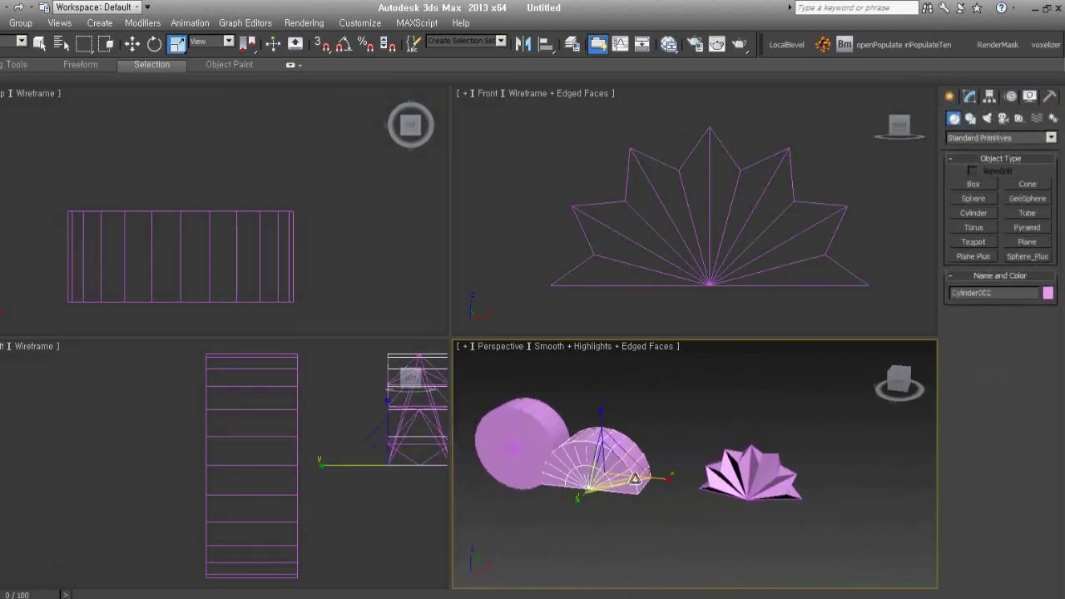
pyautogui.rightClick(624, 452)
pyautogui.click(653, 472)
pyautogui.moveTo(653, 472)
pyautogui.keyDown('alt'); pyautogui.mouseDown(button='middle')
pyautogui.moveTo(677, 527)
pyautogui.moveTo(625, 425)
pyautogui.mouseUp(button='middle'); pyautogui.keyUp('alt')
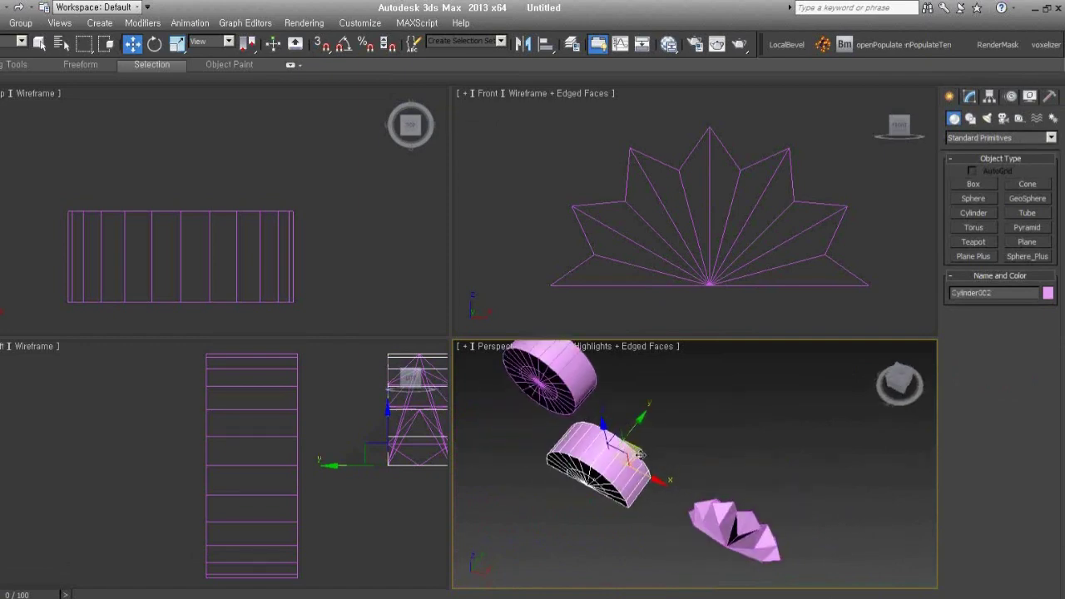
pyautogui.moveTo(625, 426); pyautogui.dragTo(665, 454)
pyautogui.moveTo(666, 453)
pyautogui.keyDown('alt'); pyautogui.mouseDown(button='middle')
pyautogui.moveTo(741, 475)
pyautogui.moveTo(737, 495)
pyautogui.mouseUp(button='middle'); pyautogui.keyUp('alt')
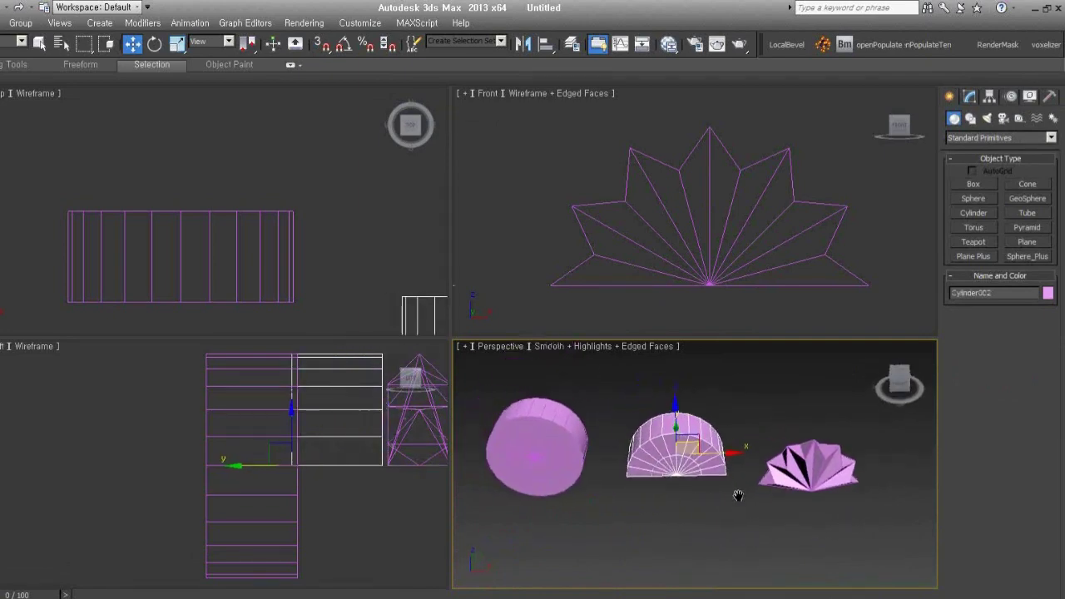
pyautogui.moveTo(834, 499); pyautogui.dragTo(569, 418)
pyautogui.keyDown('alt'); pyautogui.moveTo(708, 477); pyautogui.dragTo(687, 464, button='middle'); pyautogui.keyUp('alt')
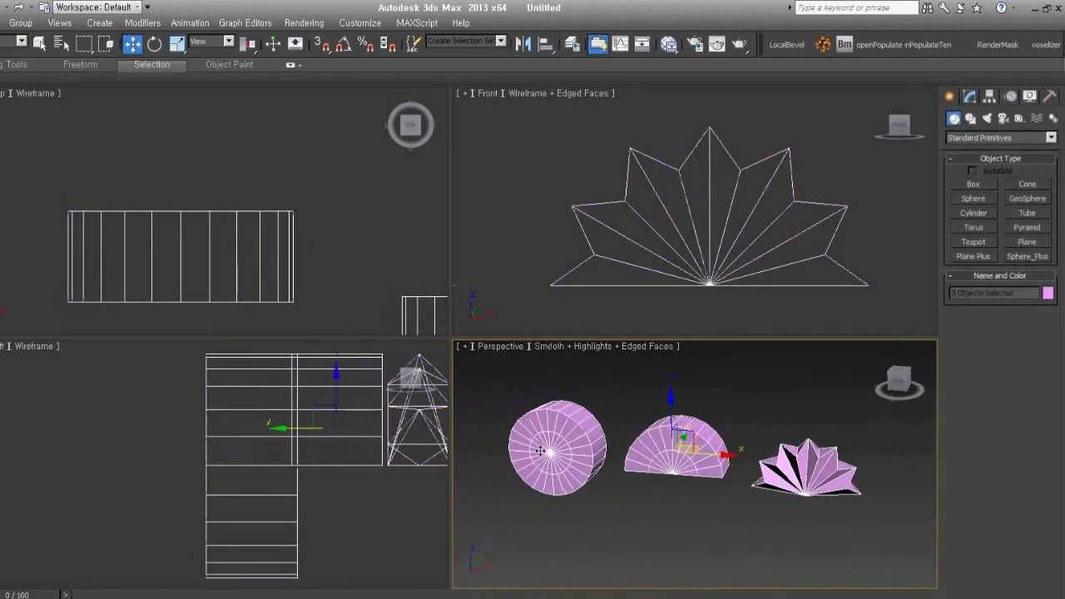
pyautogui.click(654, 532)
# Reset the scene to empty, discarding unsaved changes.
pyautogui.hotkey('alt', 'f')
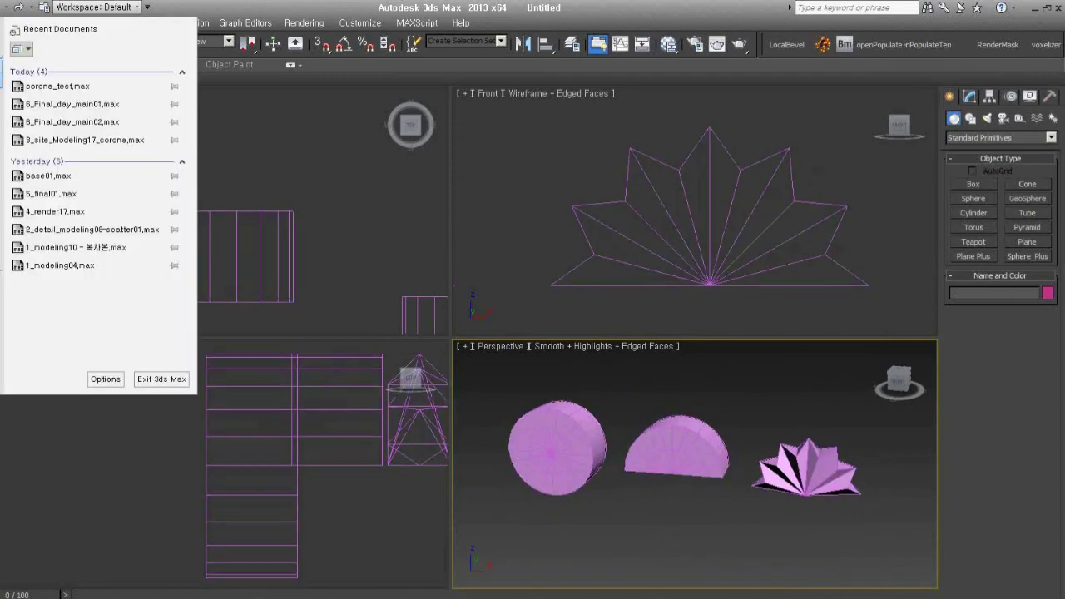
pyautogui.hotkey('ctrl', 'n')
pyautogui.click(502, 375)
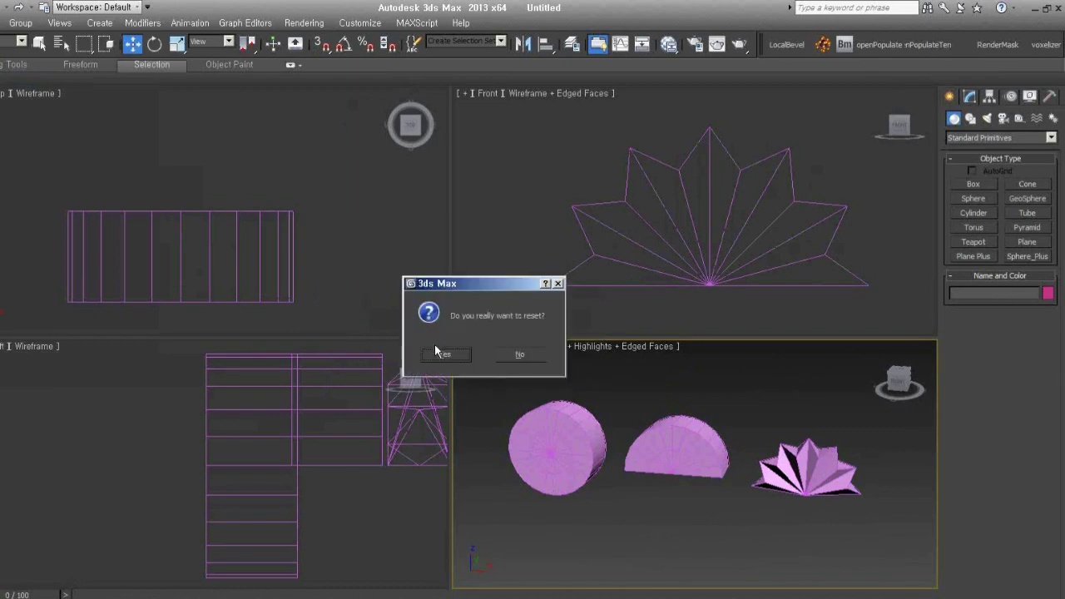
pyautogui.click(434, 349)
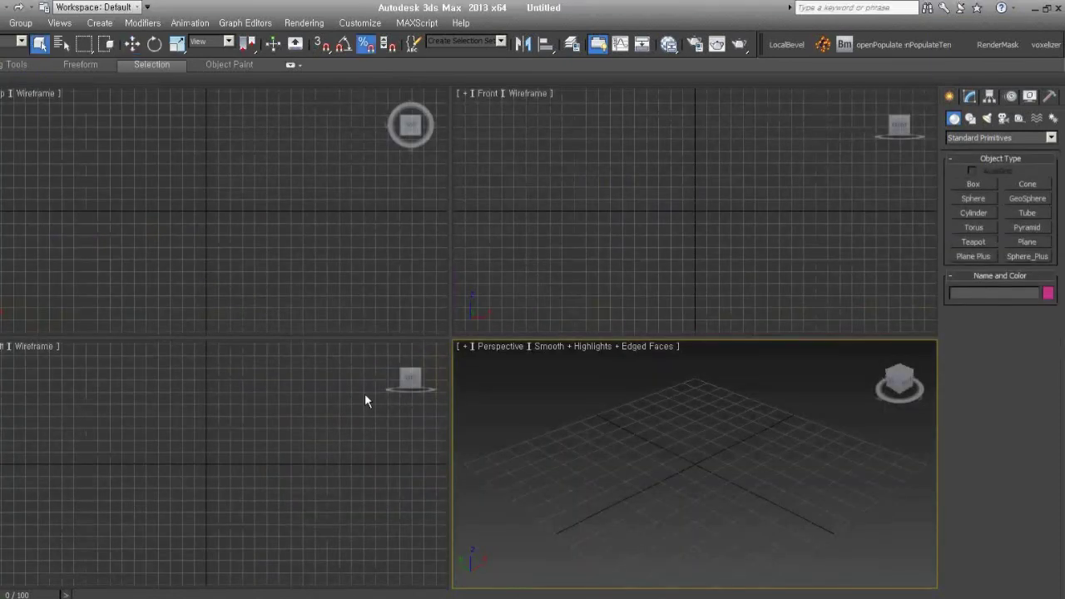
# Open the armchair reference photo in the image viewer and place it top-left.
pyautogui.click(360, 257)
pyautogui.hotkey('alt', 'b')
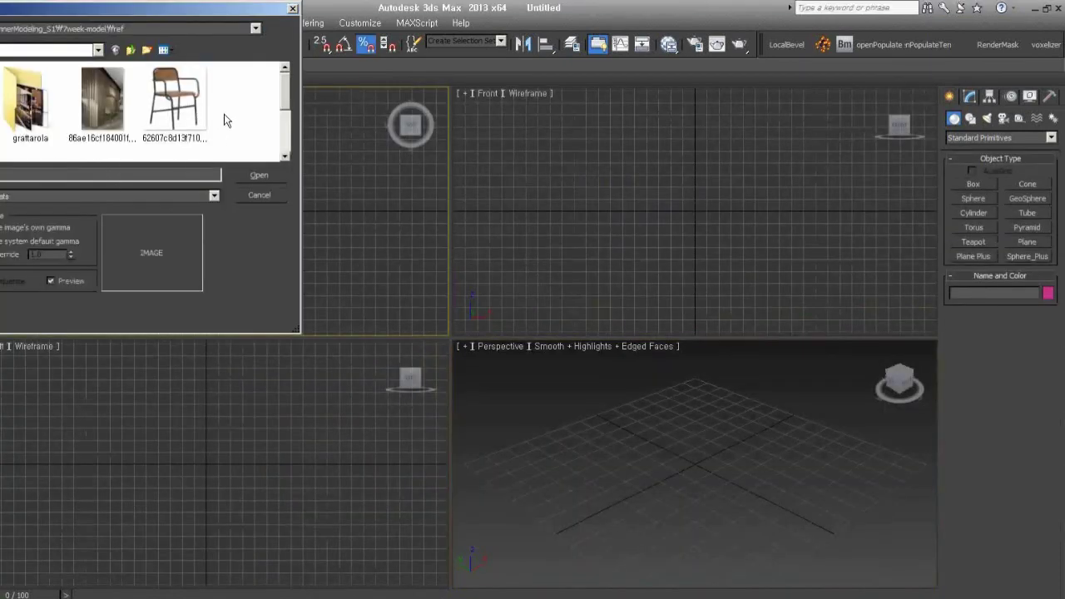
pyautogui.moveTo(301, 336); pyautogui.dragTo(401, 482)
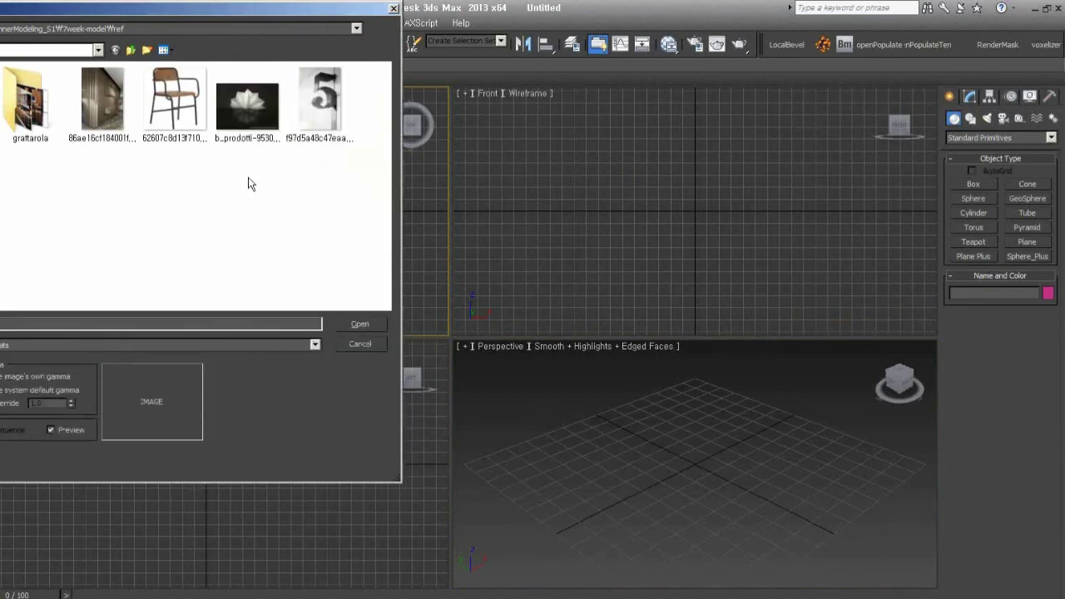
pyautogui.doubleClick(320, 110)
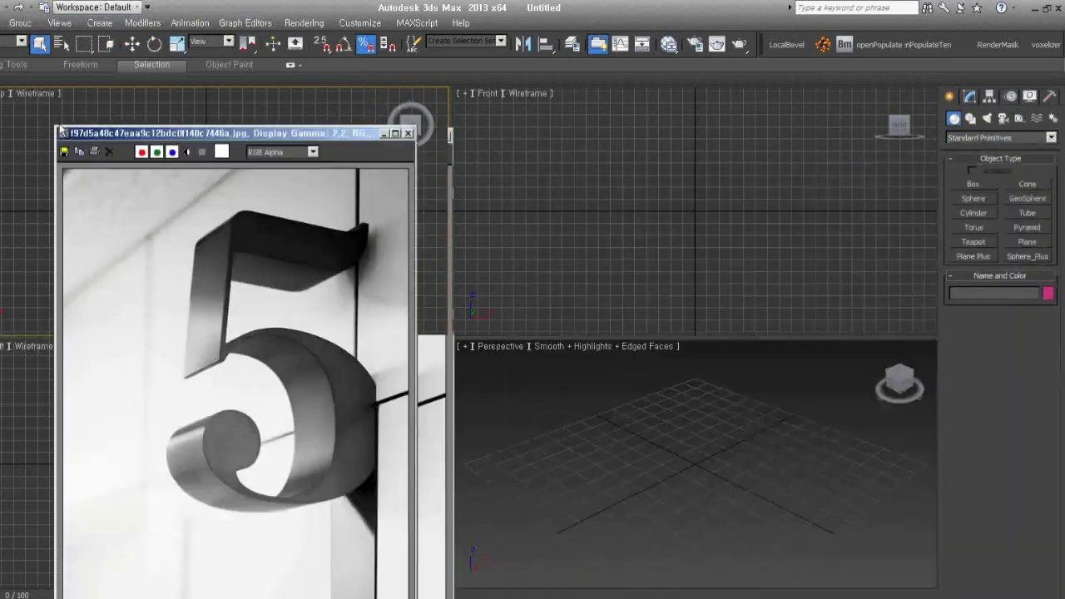
pyautogui.moveTo(59, 131); pyautogui.dragTo(0, 43)
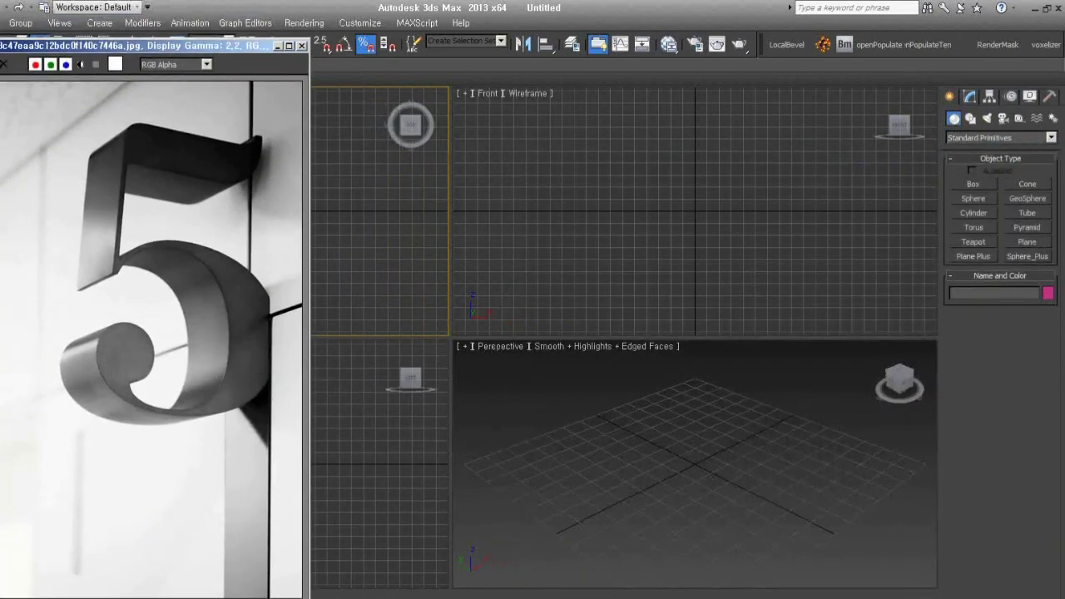
pyautogui.click(301, 45)
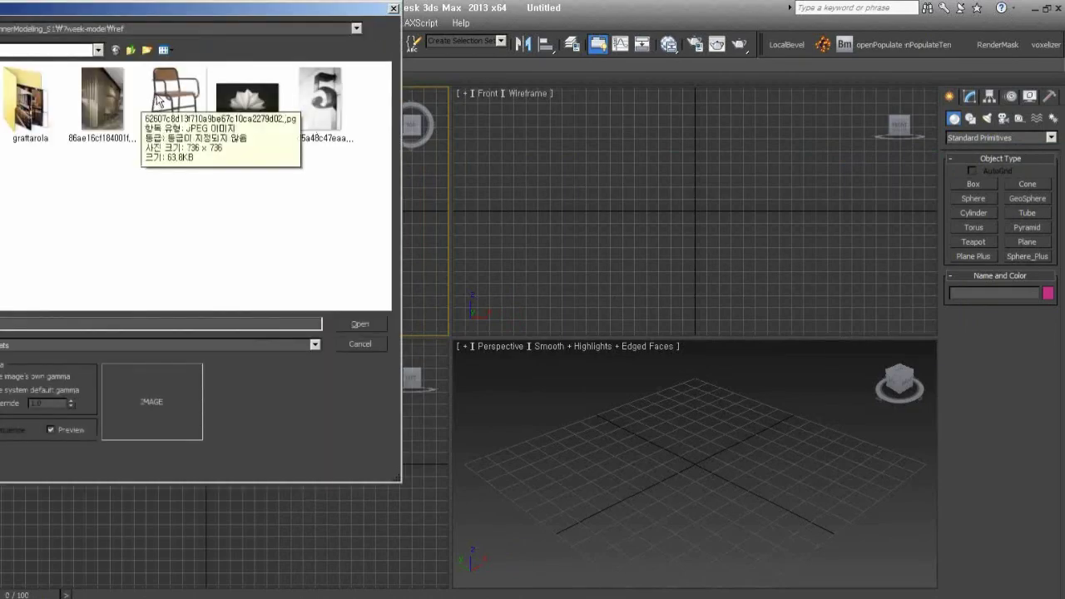
pyautogui.doubleClick(161, 108)
pyautogui.moveTo(1009, 154)
pyautogui.mouseDown()
pyautogui.moveTo(226, 109)
pyautogui.moveTo(19, 41)
pyautogui.moveTo(41, 62)
pyautogui.mouseUp()
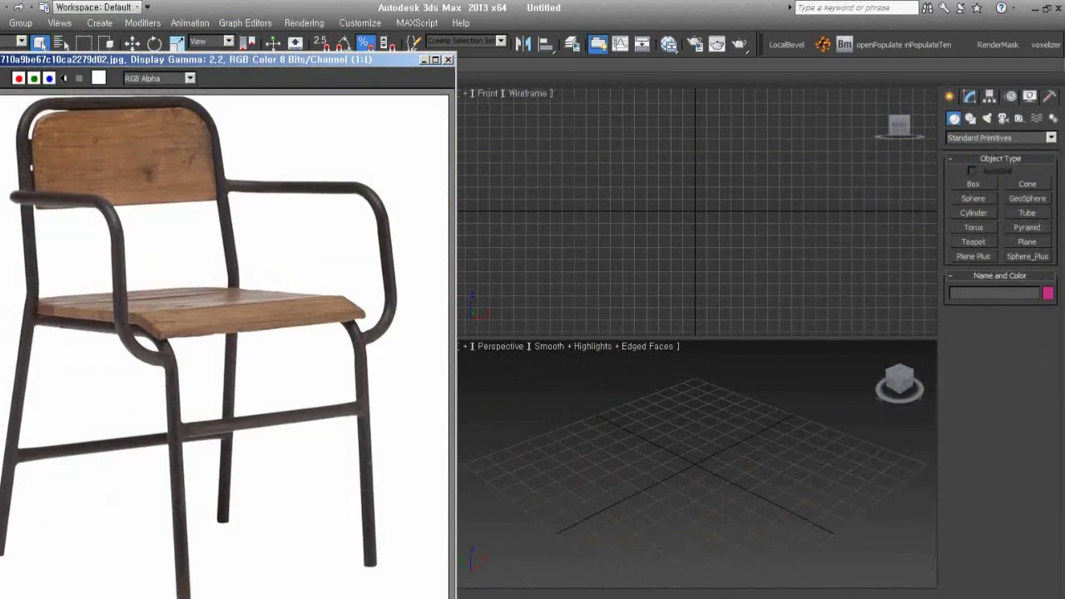
pyautogui.scroll(-3, 275, 450)
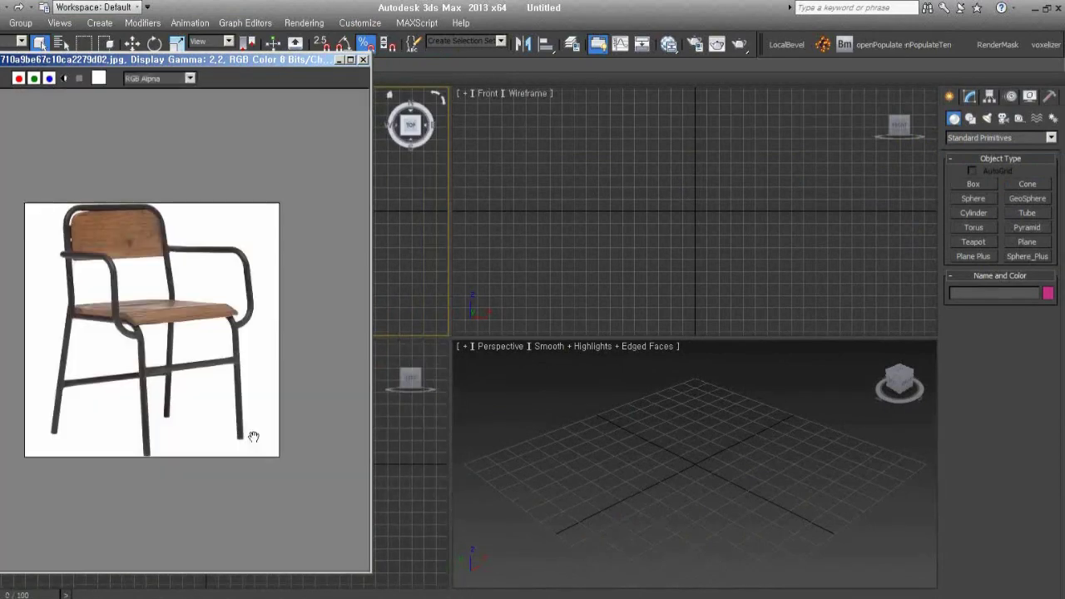
pyautogui.scroll(3, 253, 439)
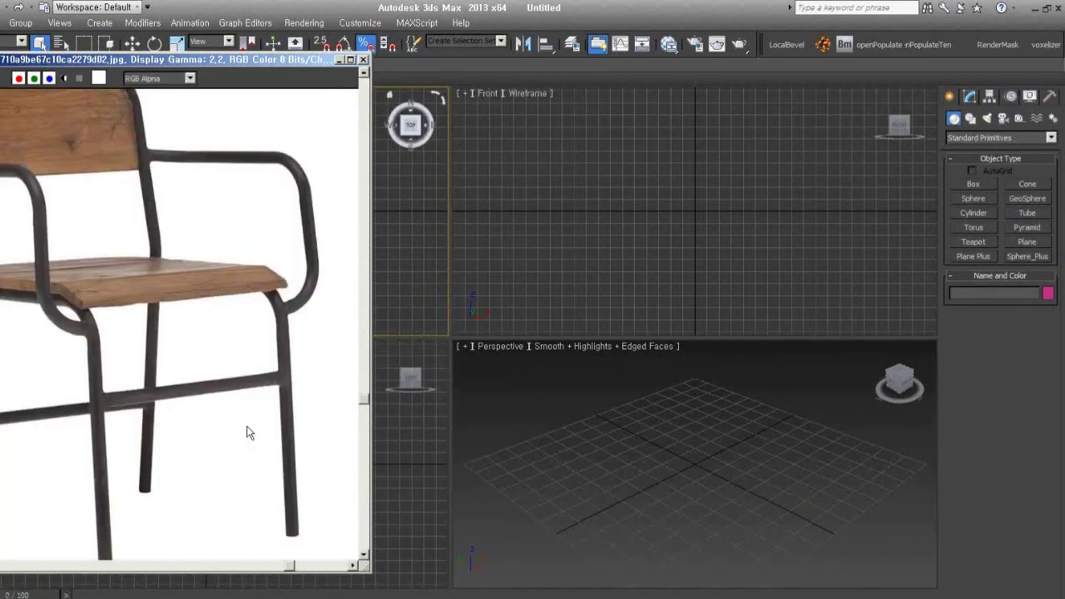
pyautogui.scroll(-3, 247, 432)
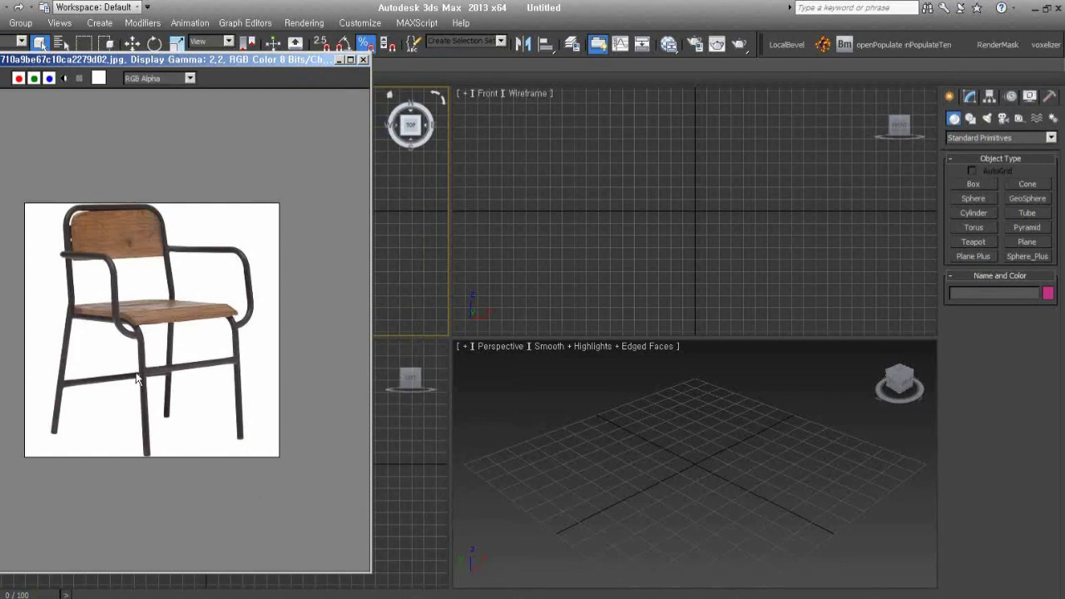
pyautogui.scroll(2, 138, 376)
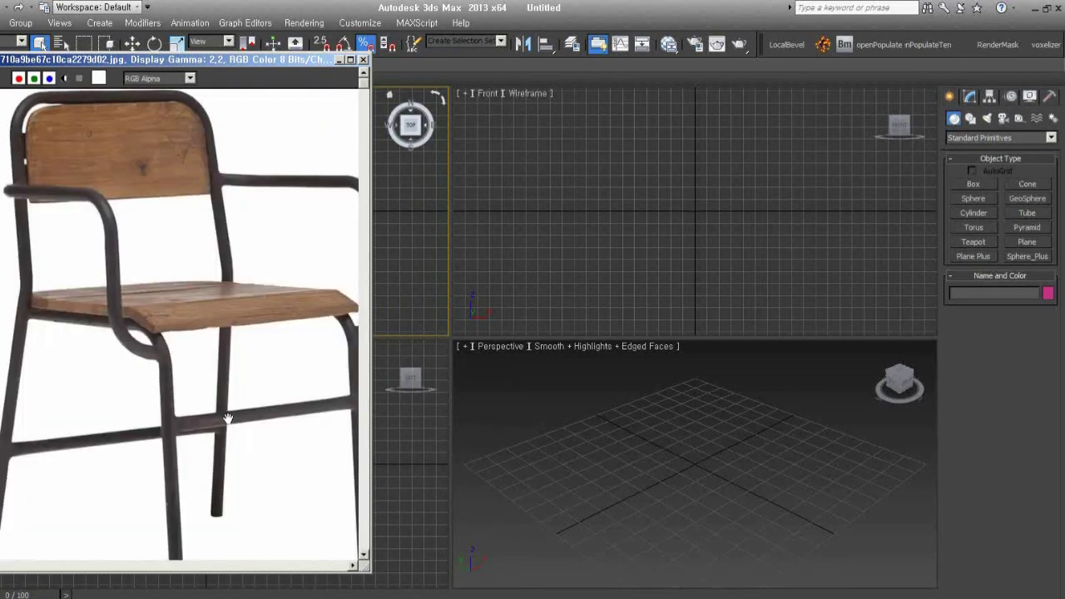
pyautogui.moveTo(227, 418); pyautogui.dragTo(212, 429, button='middle')
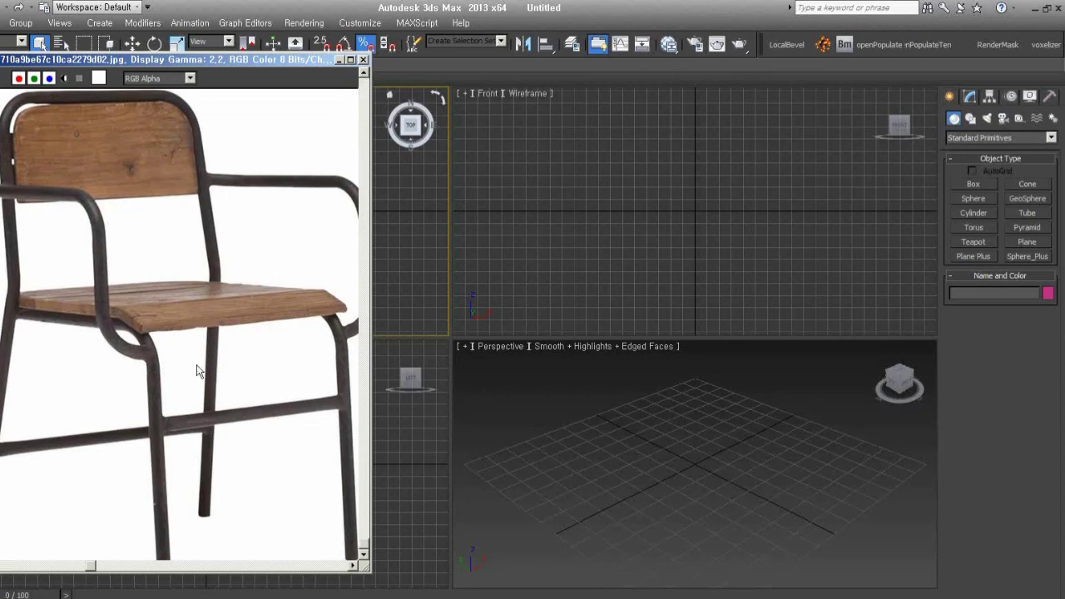
pyautogui.moveTo(196, 364); pyautogui.dragTo(207, 426, button='middle')
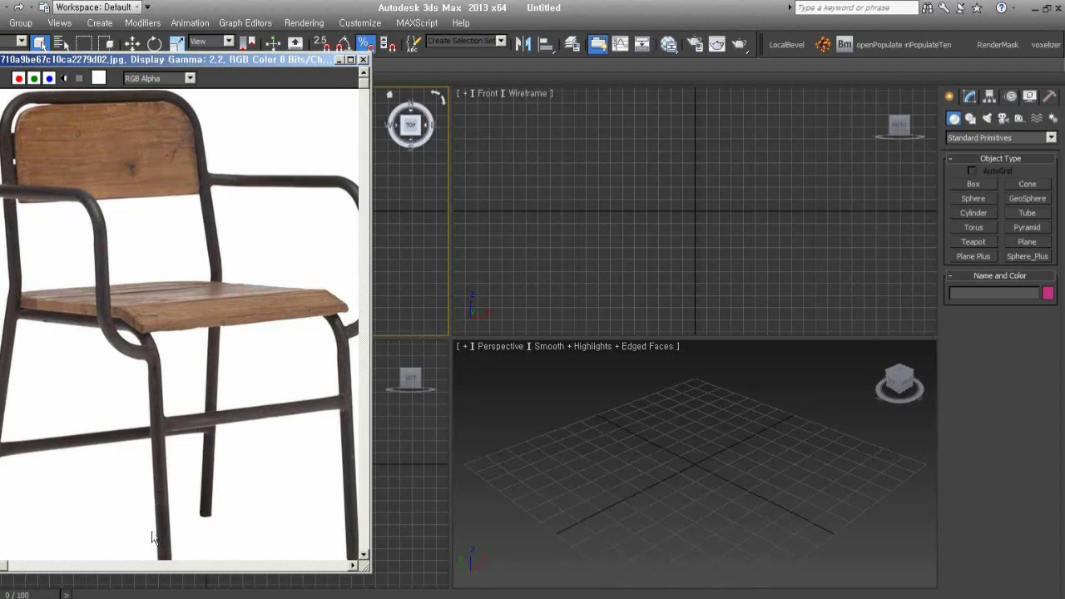
pyautogui.scroll(-3, 308, 444)
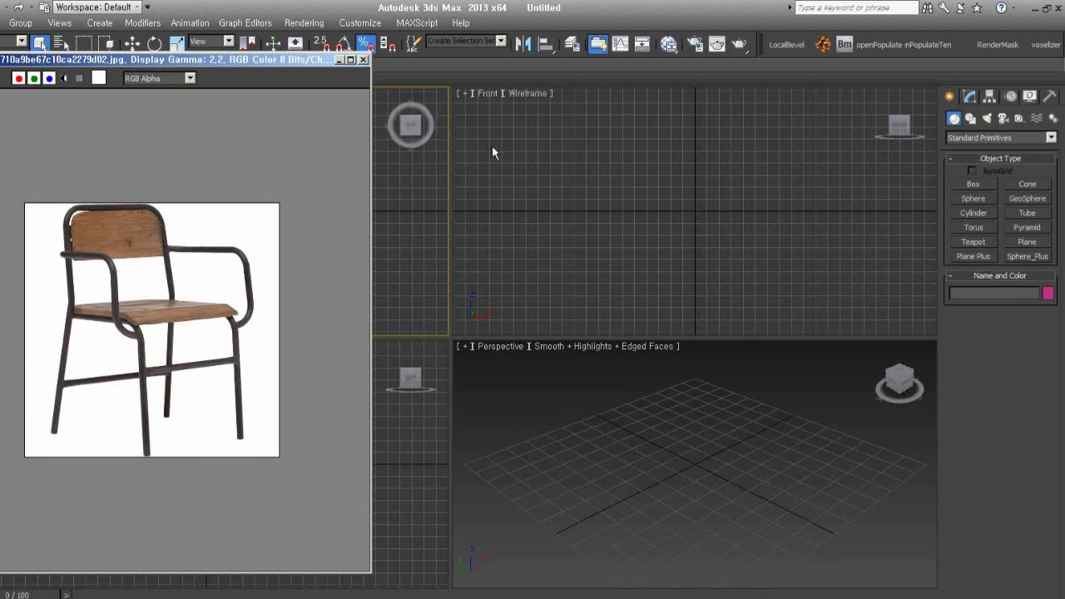
# Enlarge the Front view and draw a tall rectangle, about 214 × 123 units.
pyautogui.click(646, 204)
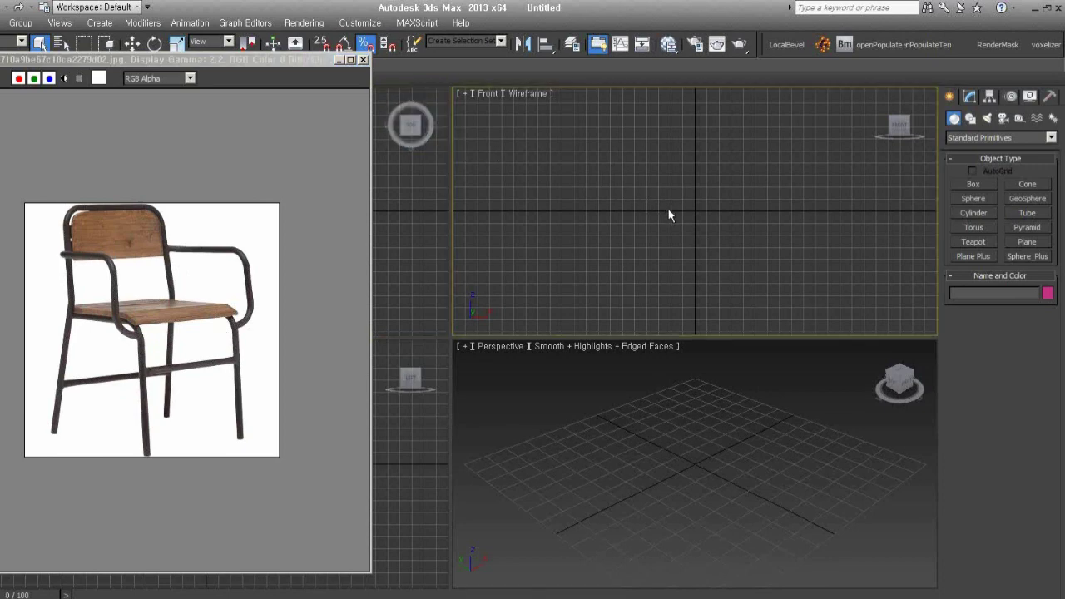
pyautogui.moveTo(668, 214); pyautogui.dragTo(672, 318, button='middle')
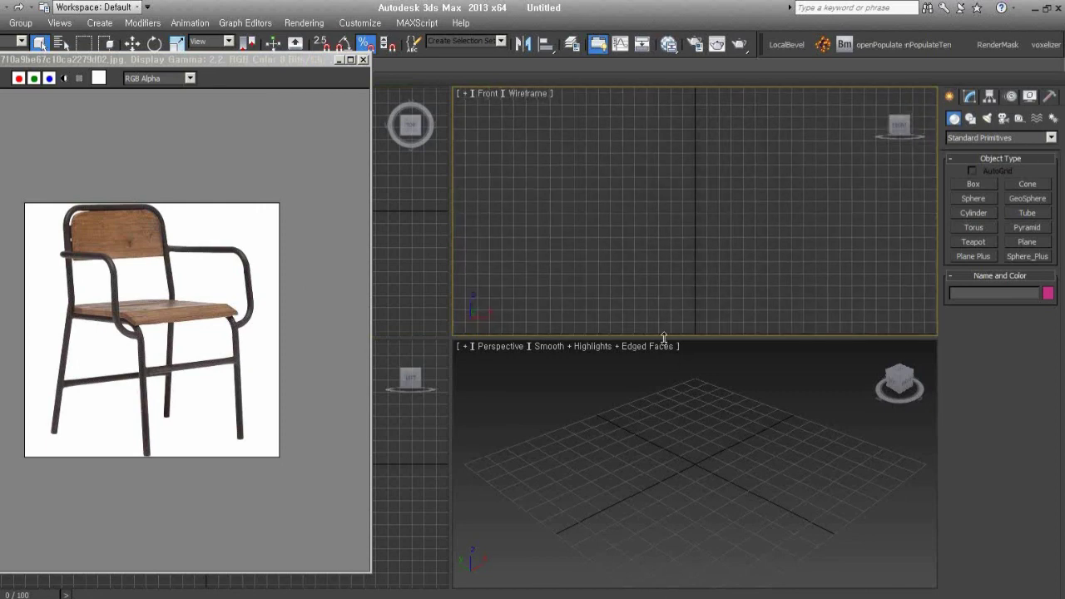
pyautogui.moveTo(664, 337); pyautogui.dragTo(665, 379)
pyautogui.click(970, 118)
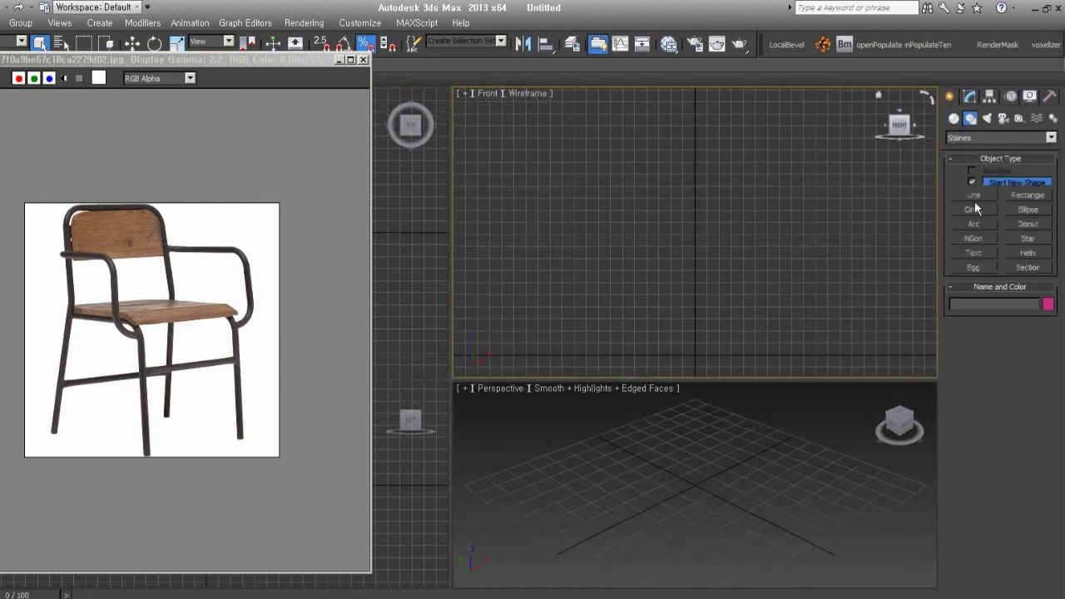
pyautogui.click(1036, 195)
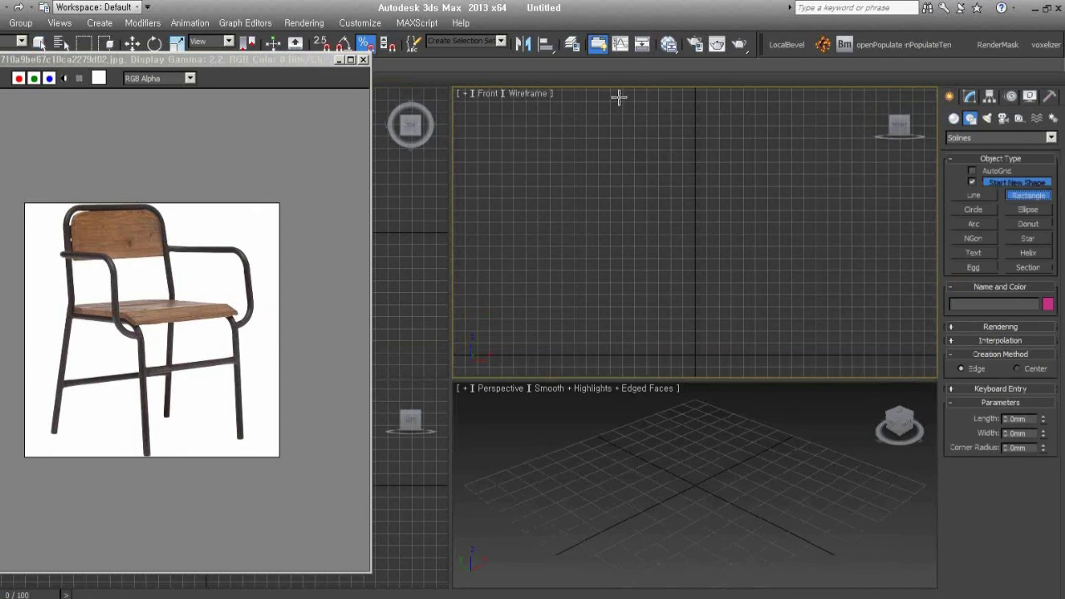
pyautogui.moveTo(619, 97); pyautogui.dragTo(765, 358)
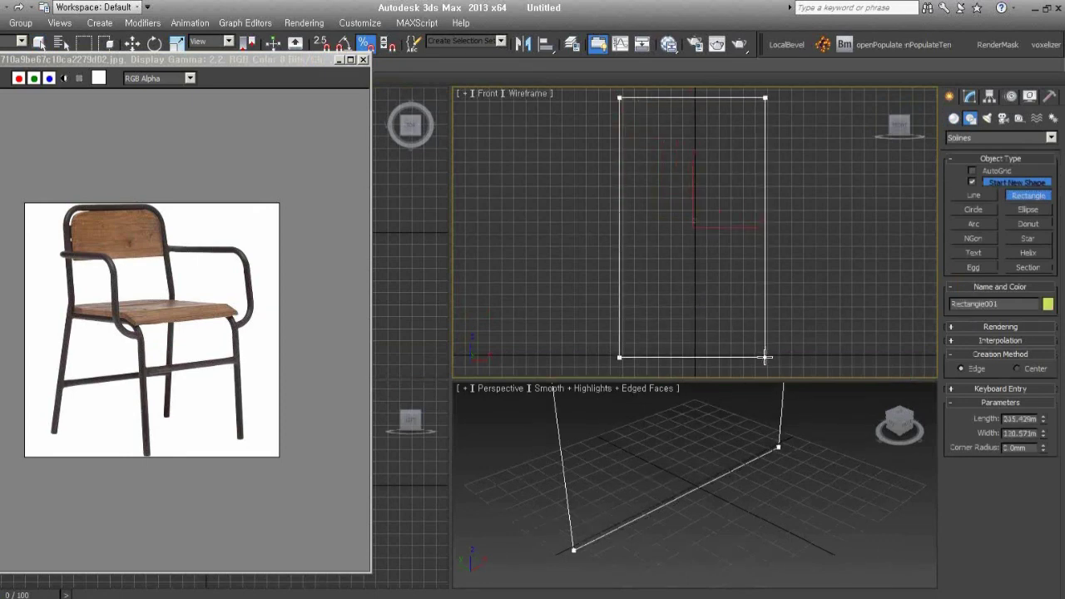
pyautogui.moveTo(764, 358); pyautogui.dragTo(769, 356)
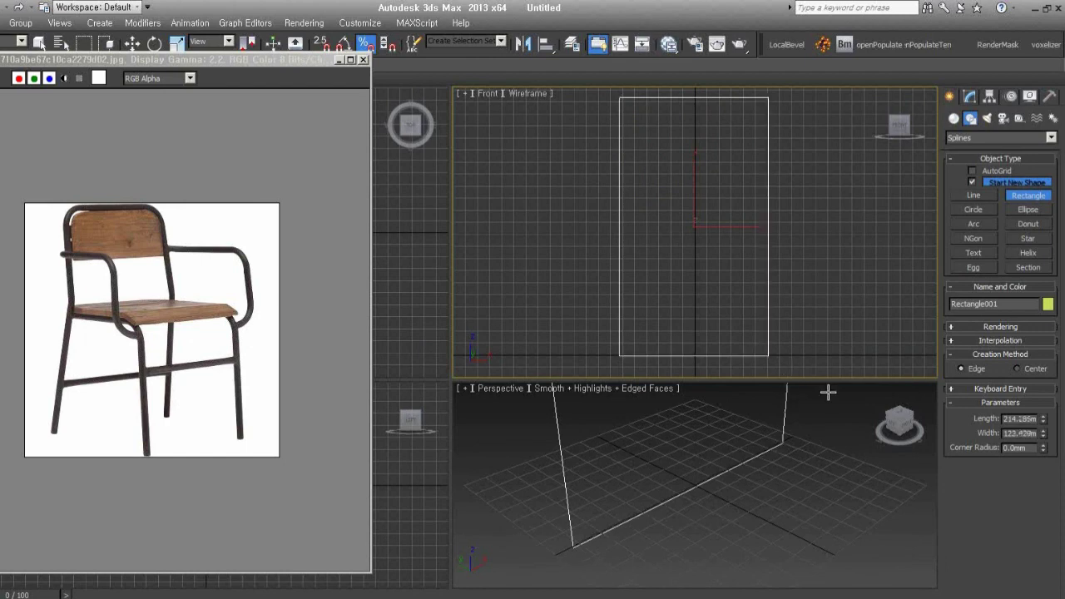
# Convert the rectangle to an editable spline and select its corner vertices.
pyautogui.rightClick(830, 384)
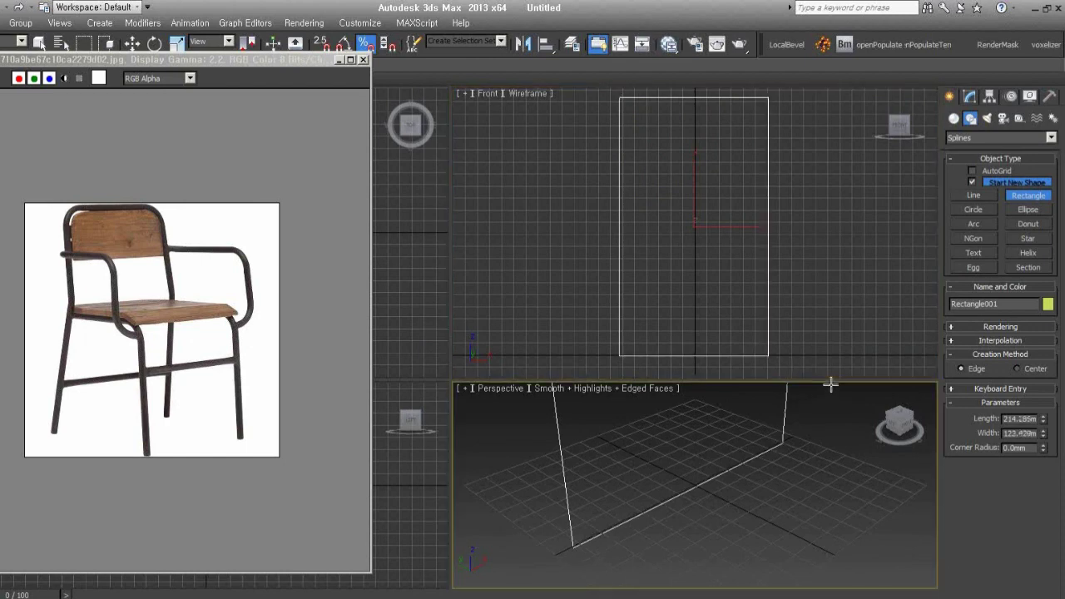
pyautogui.click(954, 252)
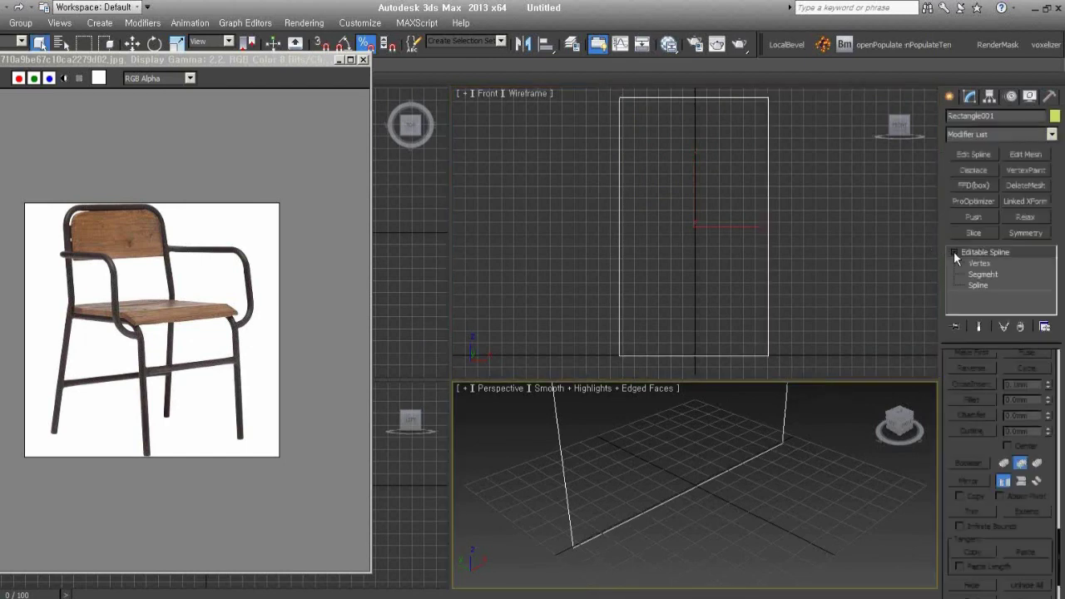
pyautogui.click(978, 263)
pyautogui.moveTo(814, 376)
pyautogui.mouseDown()
pyautogui.moveTo(721, 324)
pyautogui.moveTo(616, 94)
pyautogui.mouseUp()
# Make all frame vertices corners and scale the top segment narrower so the sides lean inward.
pyautogui.rightClick(620, 181)
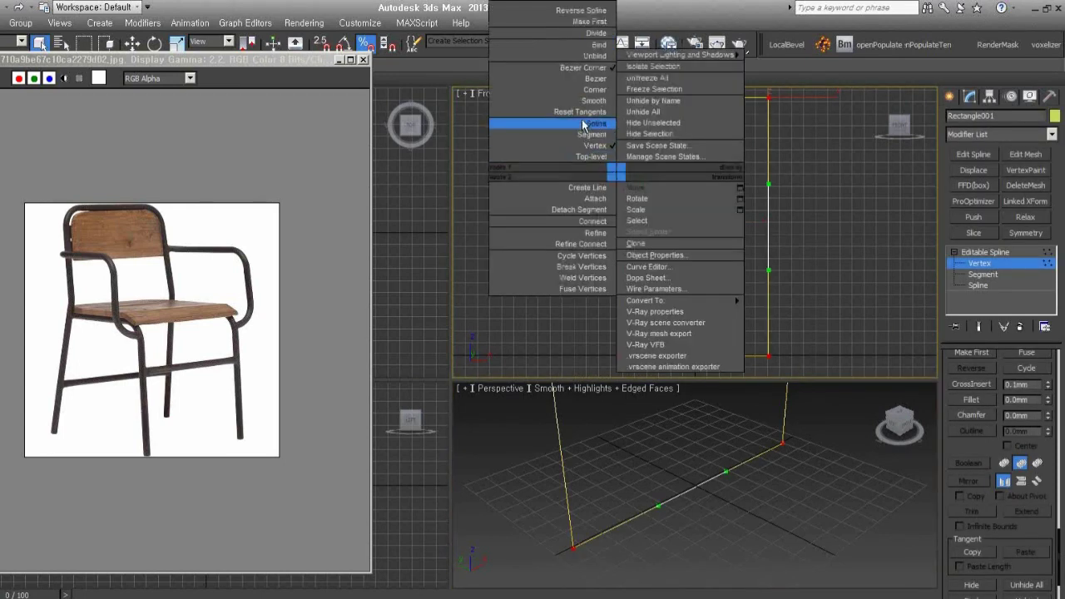
pyautogui.click(603, 89)
pyautogui.click(982, 274)
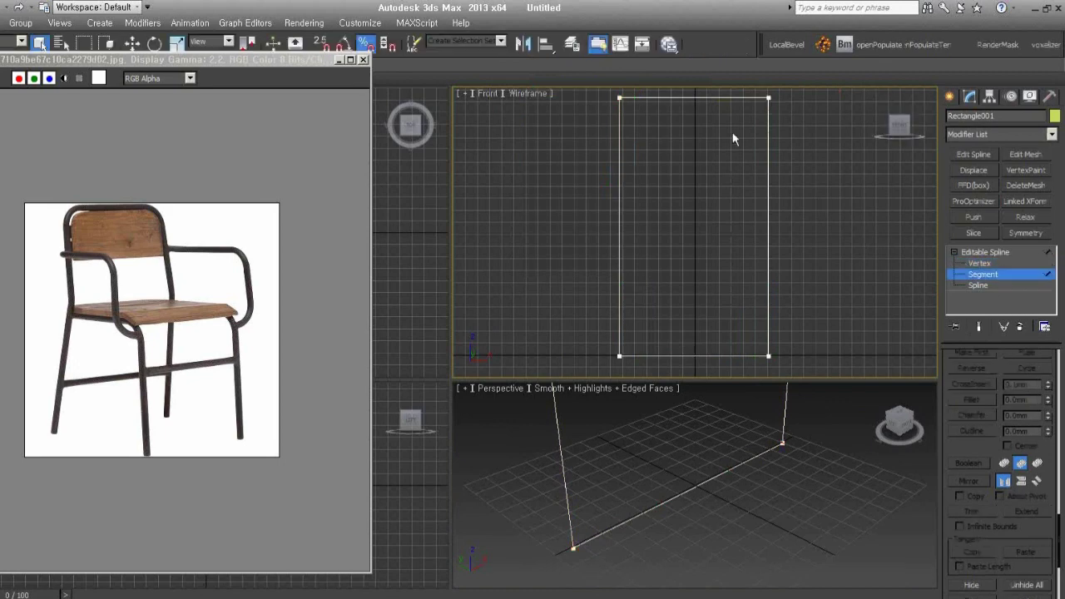
pyautogui.click(690, 98)
pyautogui.rightClick(685, 140)
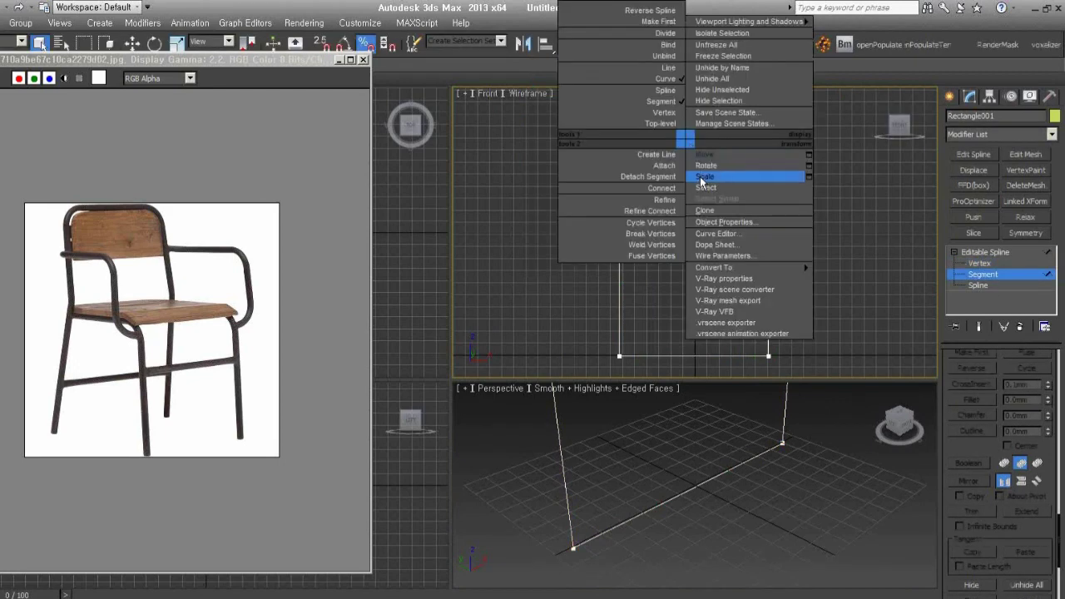
pyautogui.click(703, 176)
pyautogui.moveTo(701, 96); pyautogui.dragTo(701, 102)
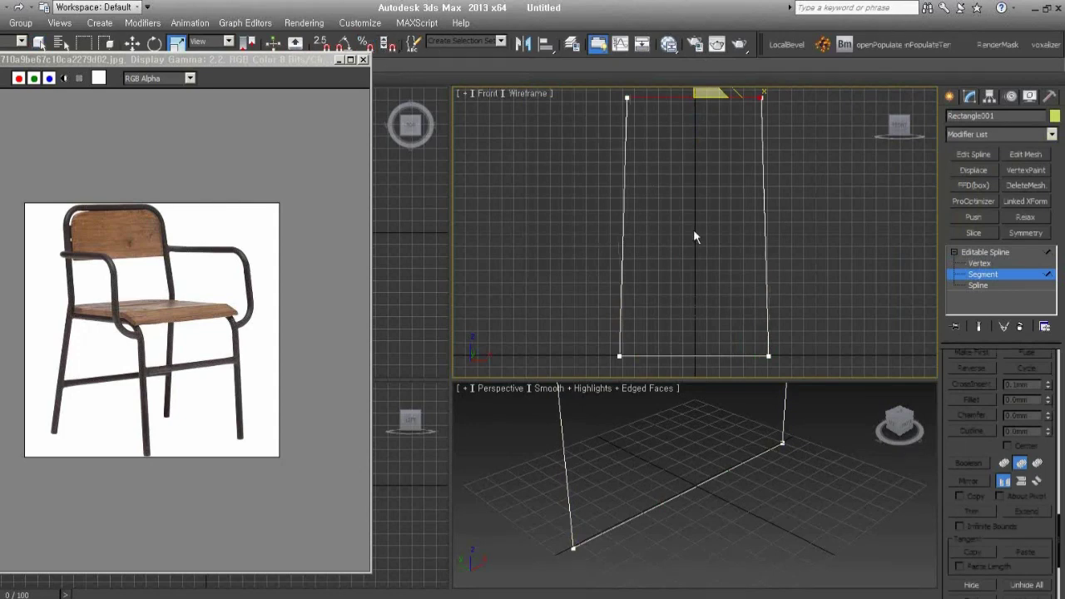
# Select the bottom segment and edit the sides so each gets a midpoint vertex.
pyautogui.click(714, 337)
pyautogui.click(728, 356)
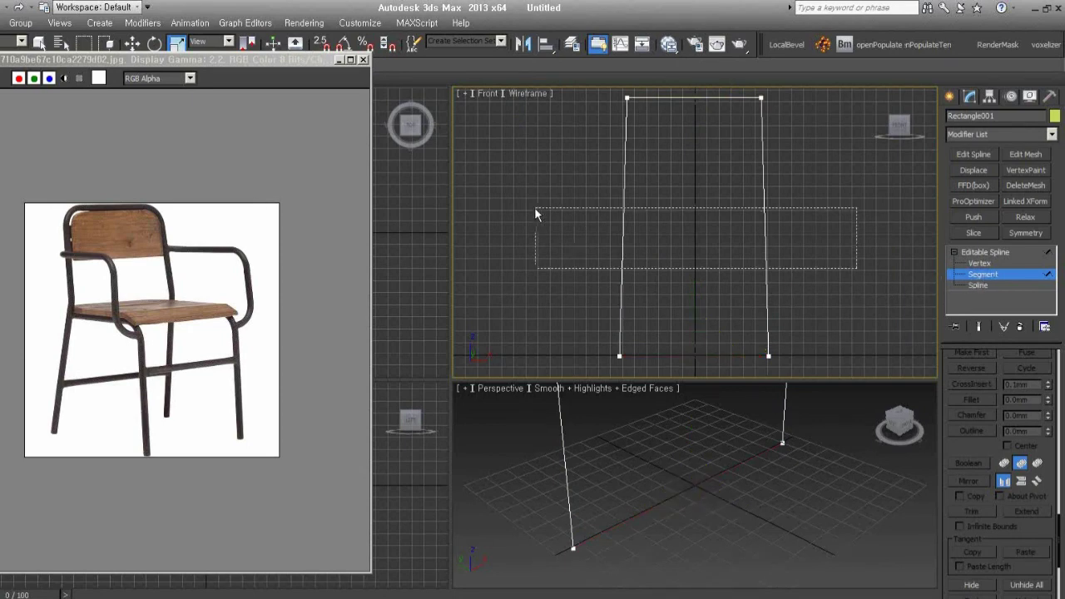
pyautogui.moveTo(767, 269); pyautogui.dragTo(535, 208)
pyautogui.moveTo(982, 449); pyautogui.dragTo(983, 284)
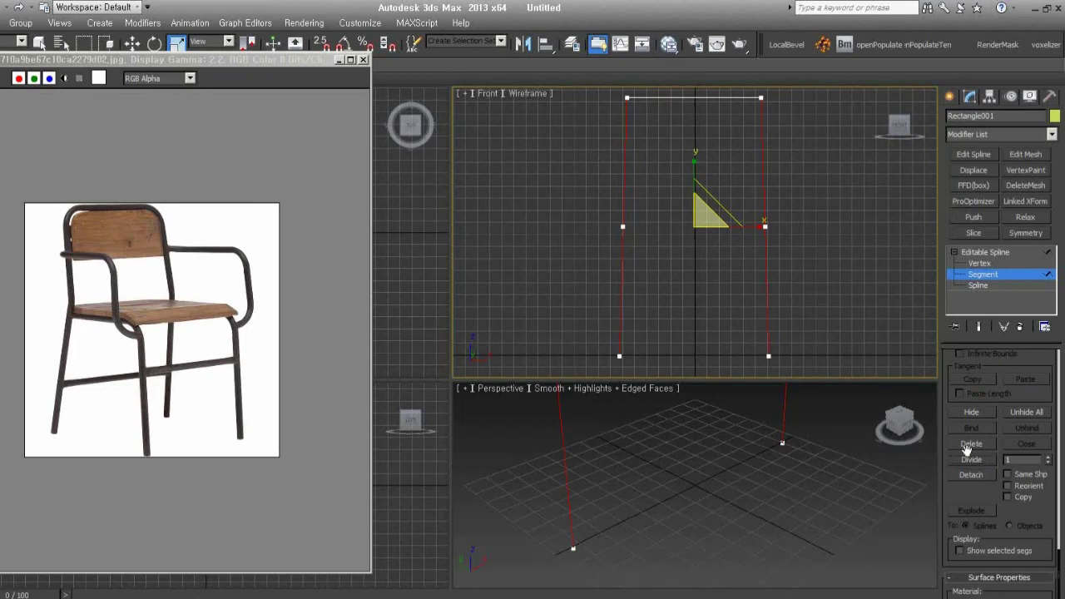
pyautogui.moveTo(654, 502); pyautogui.dragTo(655, 568, button='middle')
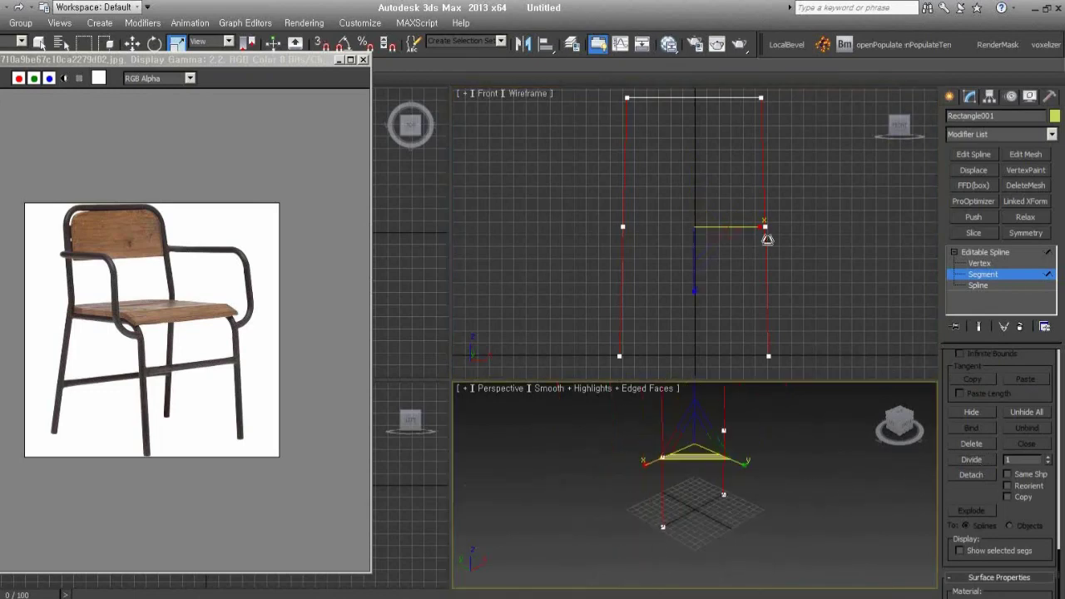
pyautogui.moveTo(765, 237)
pyautogui.mouseDown(button='middle')
pyautogui.moveTo(638, 290)
pyautogui.moveTo(684, 261)
pyautogui.mouseUp(button='middle')
pyautogui.scroll(-2, 683, 261)
# Raise the two mid-leg vertices to slightly above mid-height.
pyautogui.click(979, 263)
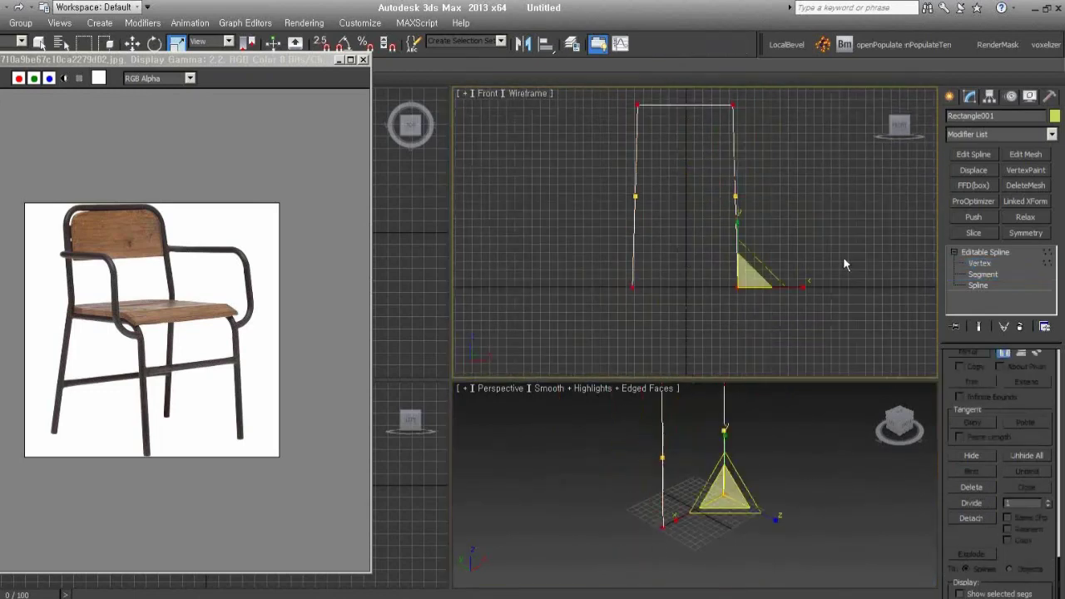
pyautogui.moveTo(587, 271); pyautogui.dragTo(830, 342)
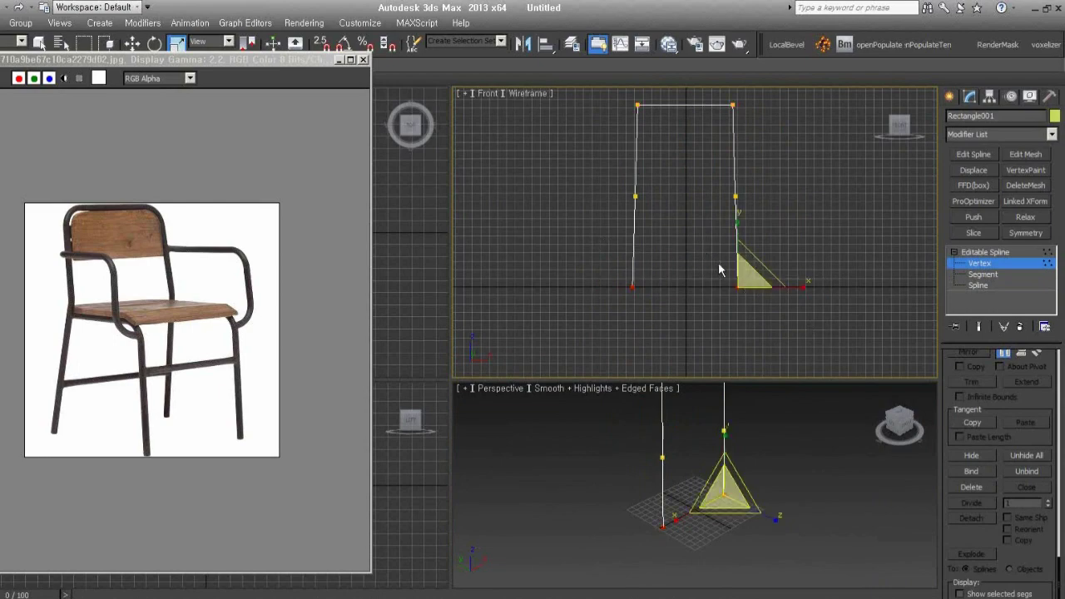
pyautogui.click(687, 209)
pyautogui.moveTo(619, 164); pyautogui.dragTo(601, 244, button='middle')
pyautogui.moveTo(602, 245); pyautogui.dragTo(815, 316)
pyautogui.press('w')
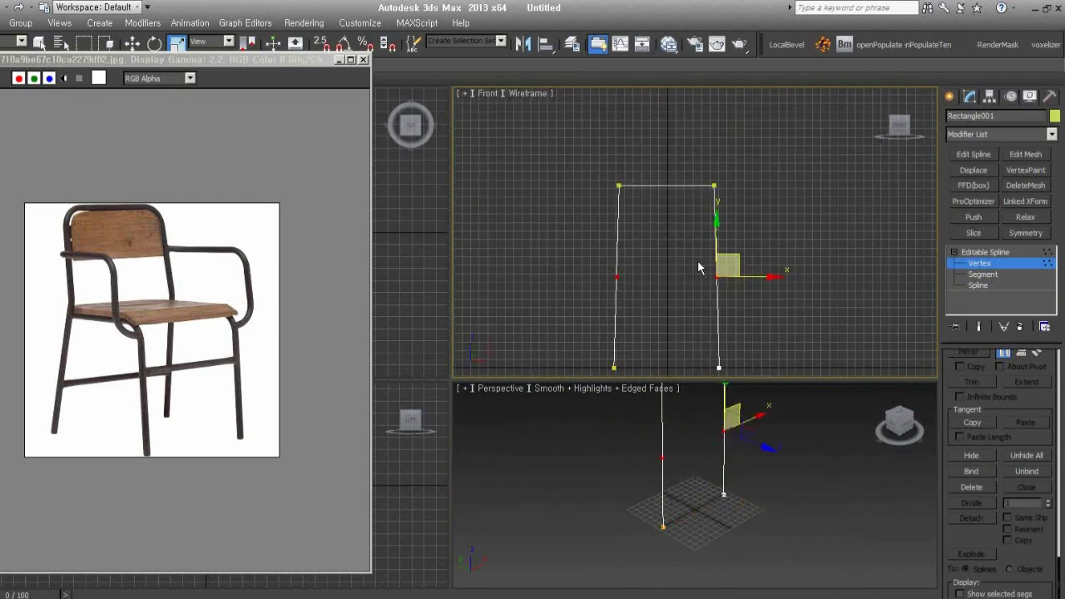
pyautogui.moveTo(697, 259); pyautogui.dragTo(714, 265, button='middle')
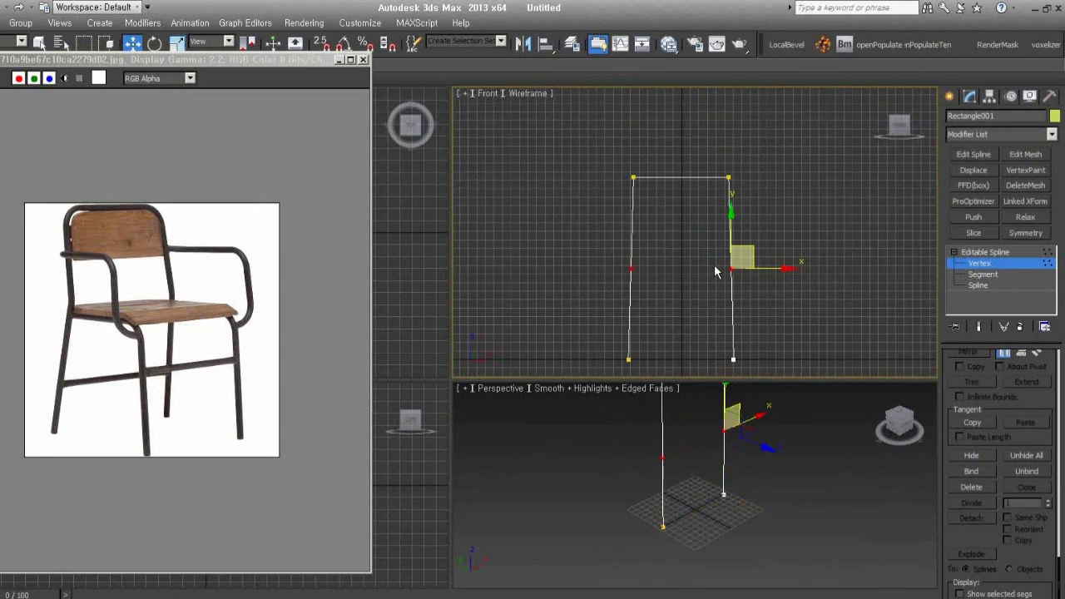
pyautogui.moveTo(731, 232)
pyautogui.mouseDown()
pyautogui.moveTo(745, 122)
pyautogui.moveTo(755, 228)
pyautogui.mouseUp()
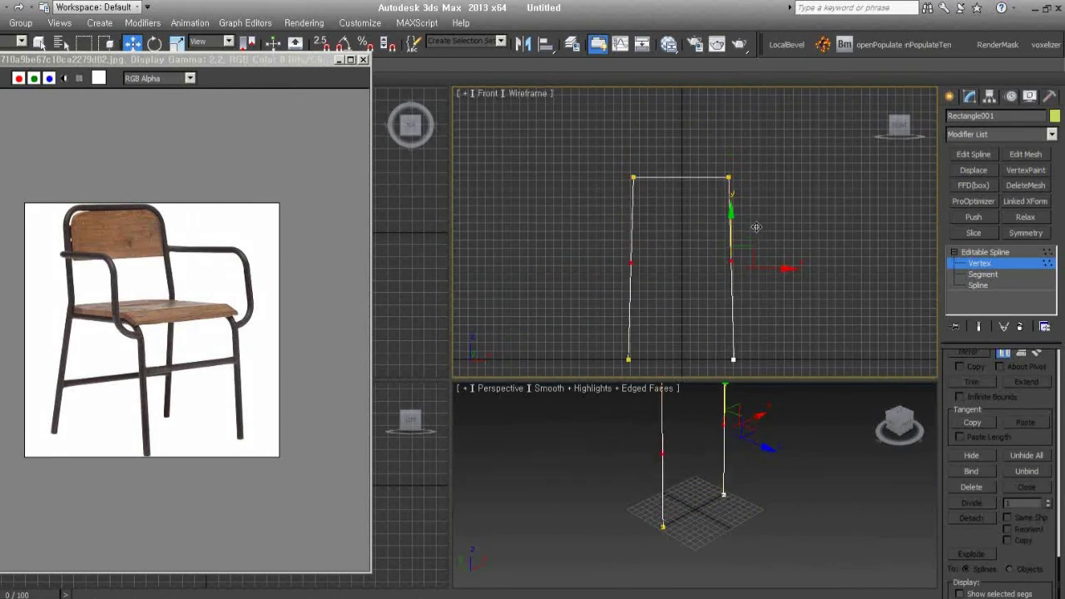
pyautogui.moveTo(754, 228)
pyautogui.mouseDown()
pyautogui.moveTo(751, 139)
pyautogui.moveTo(751, 239)
pyautogui.mouseUp()
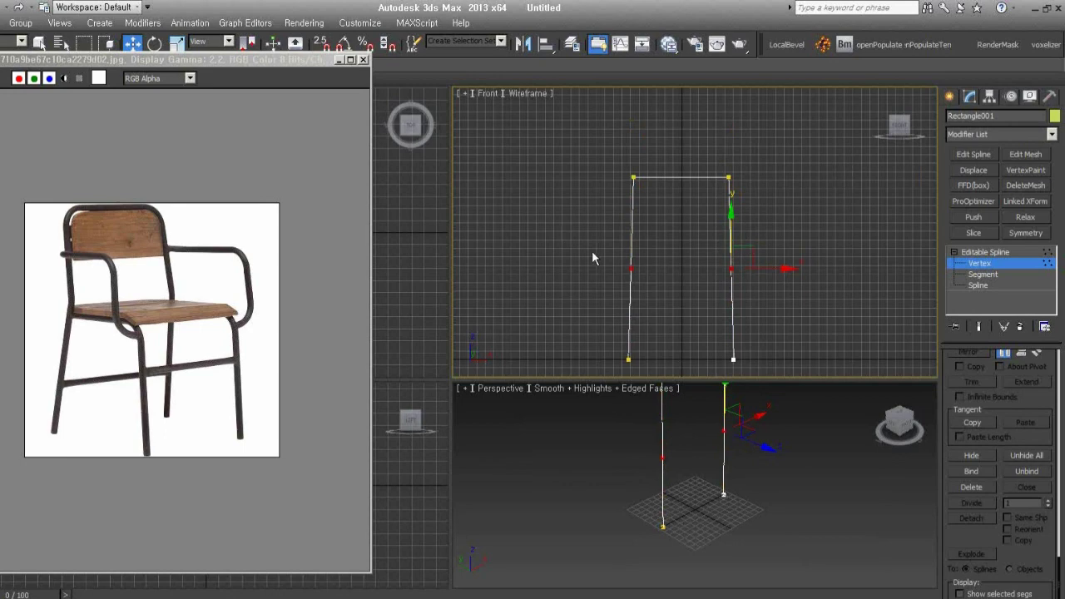
pyautogui.click(857, 309)
# Draw a horizontal crossbar line across both legs of the frame.
pyautogui.scroll(5, 965, 364)
pyautogui.moveTo(789, 295); pyautogui.dragTo(847, 253, button='middle')
pyautogui.scroll(2, 807, 273)
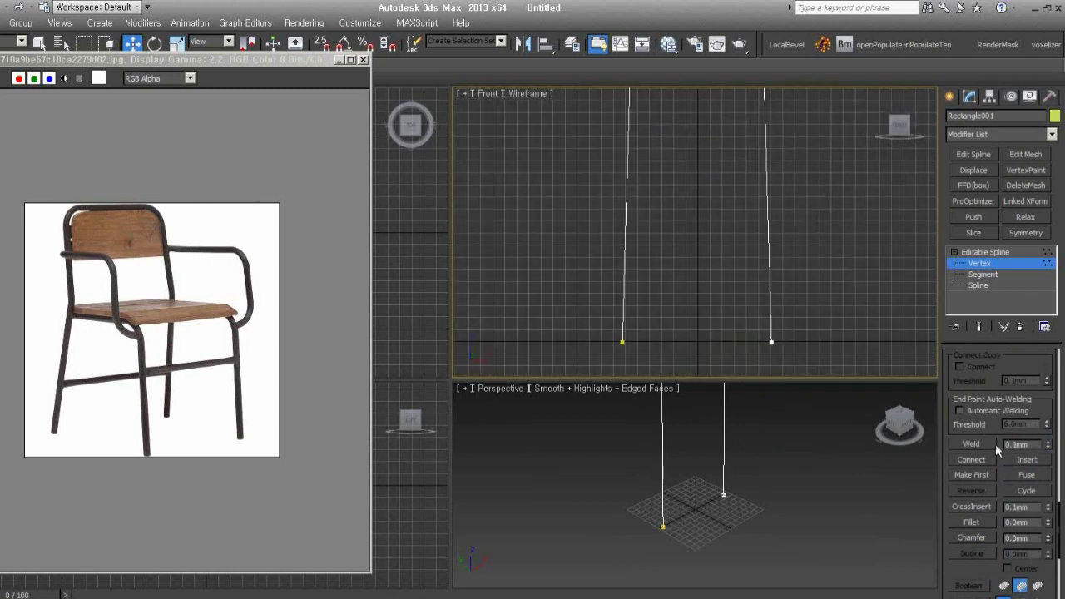
pyautogui.scroll(2, 997, 449)
pyautogui.scroll(2, 996, 441)
pyautogui.scroll(1, 1010, 392)
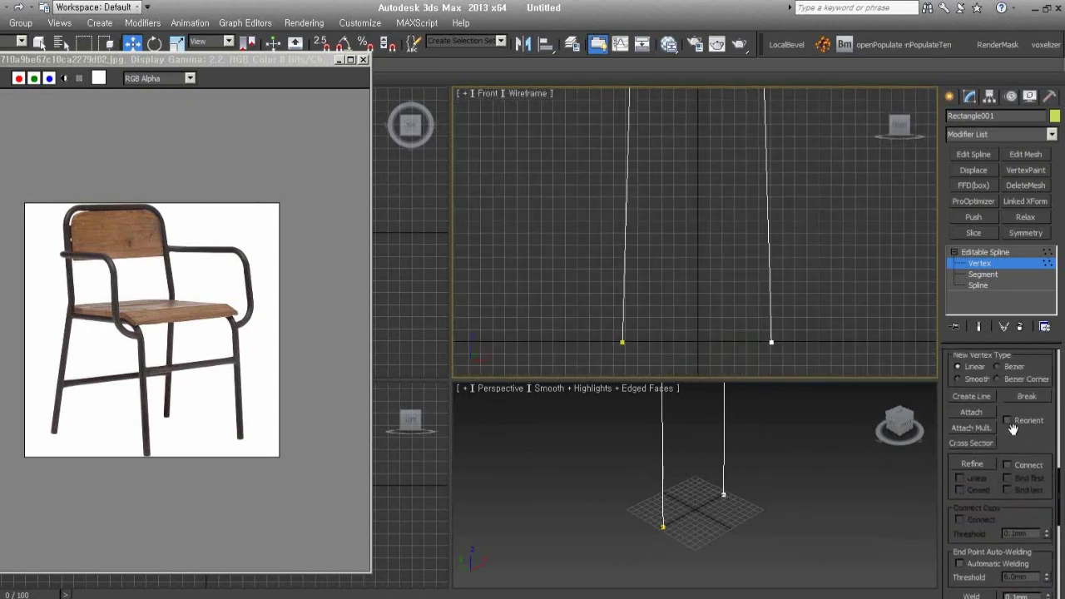
pyautogui.click(985, 397)
pyautogui.scroll(-2, 758, 290)
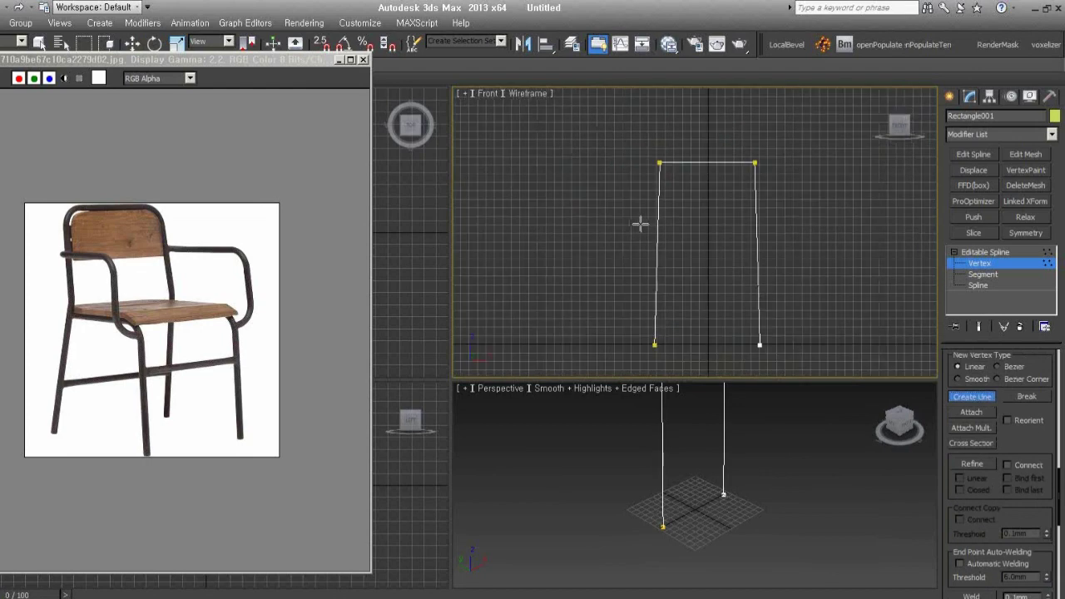
pyautogui.click(637, 233)
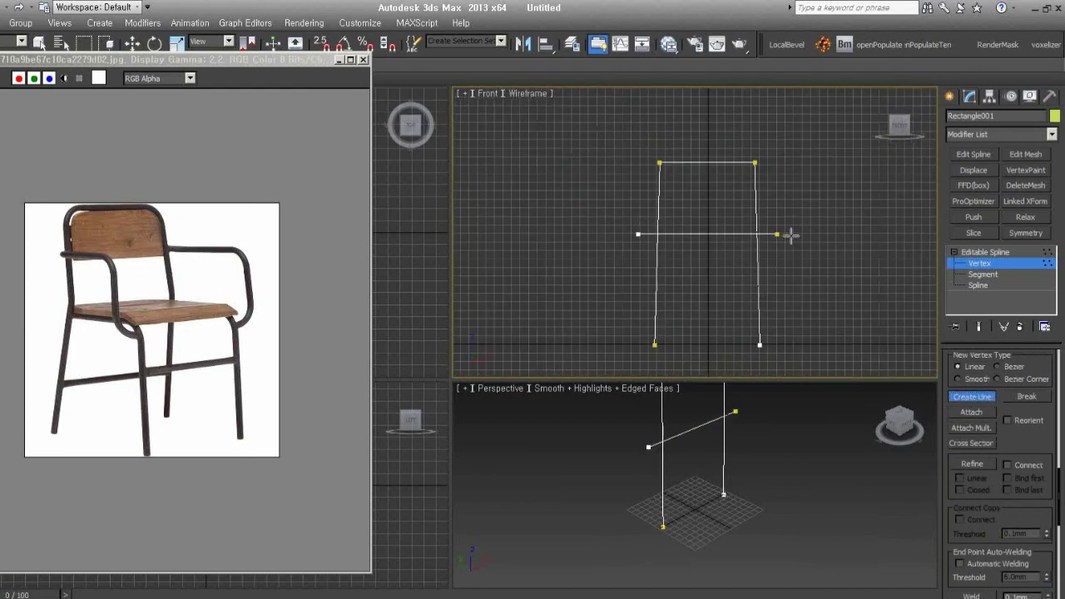
pyautogui.click(794, 235)
pyautogui.rightClick(806, 258)
# Use CrossInsert at 1.1mm to add vertices where the crossbar meets each leg, then delete the crossbar.
pyautogui.moveTo(995, 511); pyautogui.dragTo(996, 402)
pyautogui.scroll(-5, 996, 407)
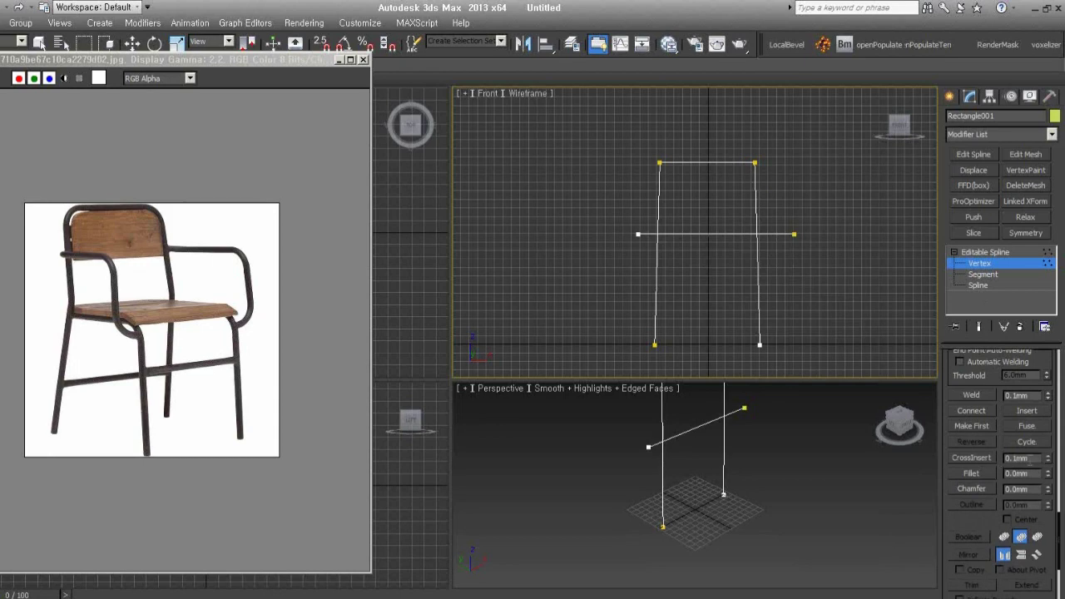
pyautogui.moveTo(1047, 455); pyautogui.dragTo(1047, 440)
pyautogui.click(966, 459)
pyautogui.click(758, 235)
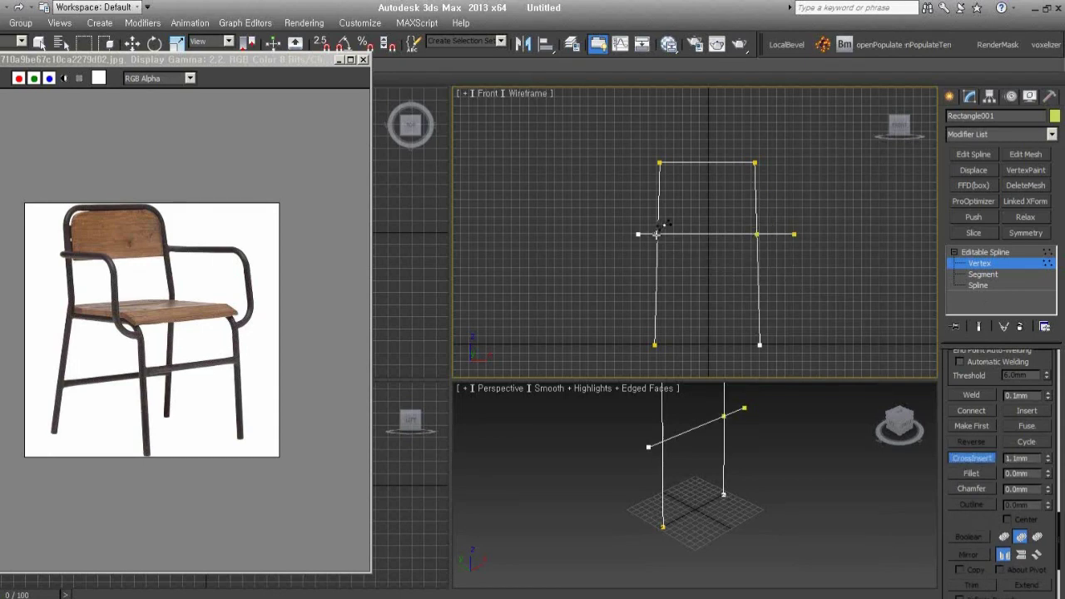
pyautogui.click(657, 234)
pyautogui.rightClick(680, 264)
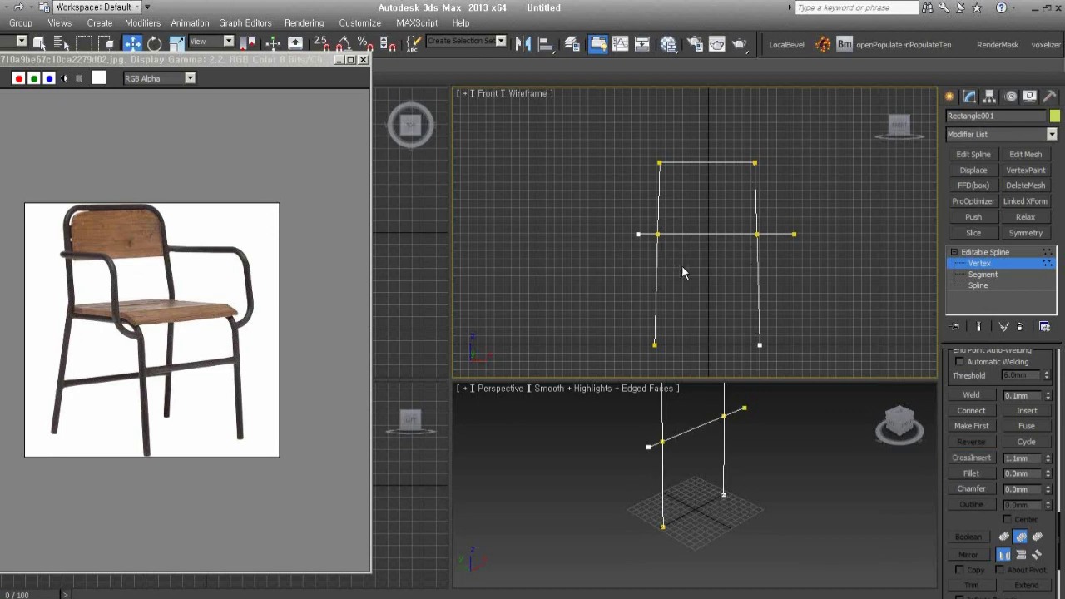
pyautogui.click(988, 285)
pyautogui.click(784, 235)
pyautogui.press('Delete')
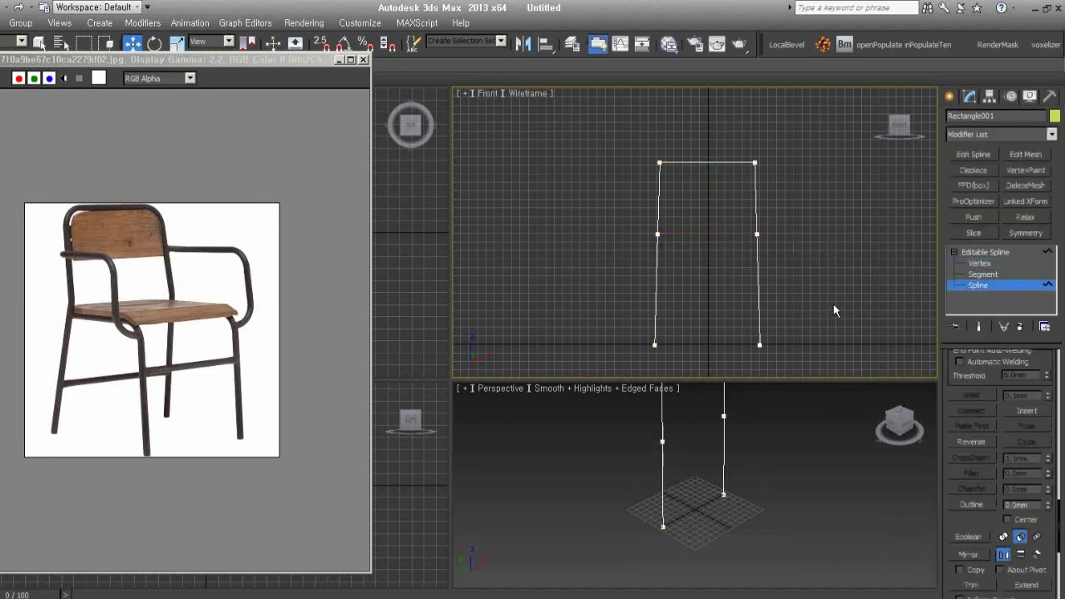
# Shift the frame's top vertices, then its bottom vertices, in depth so the legs bend.
pyautogui.click(979, 263)
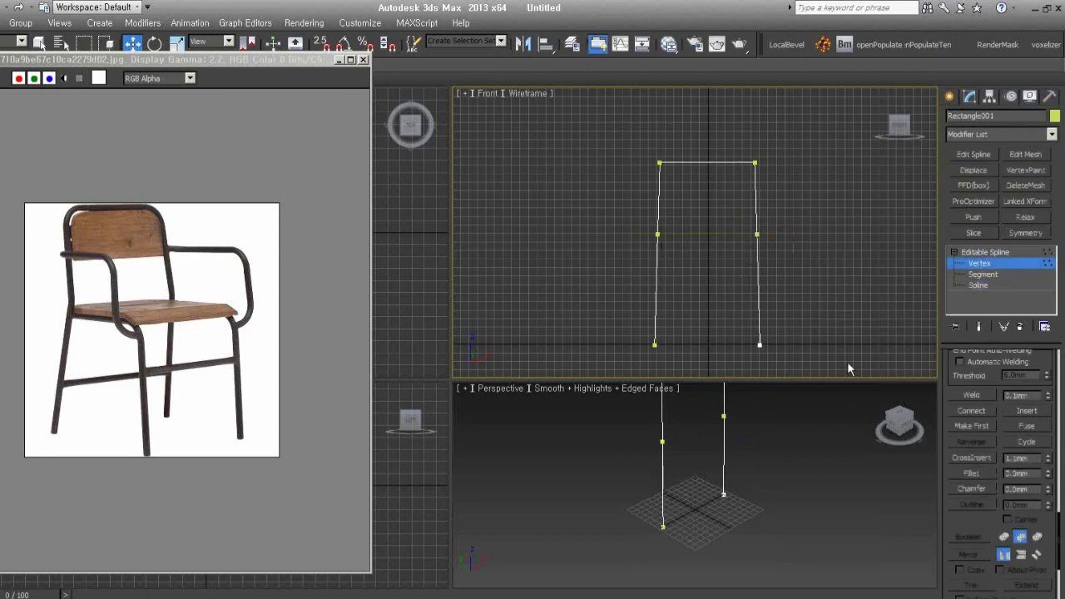
pyautogui.moveTo(695, 502); pyautogui.dragTo(693, 546, button='middle')
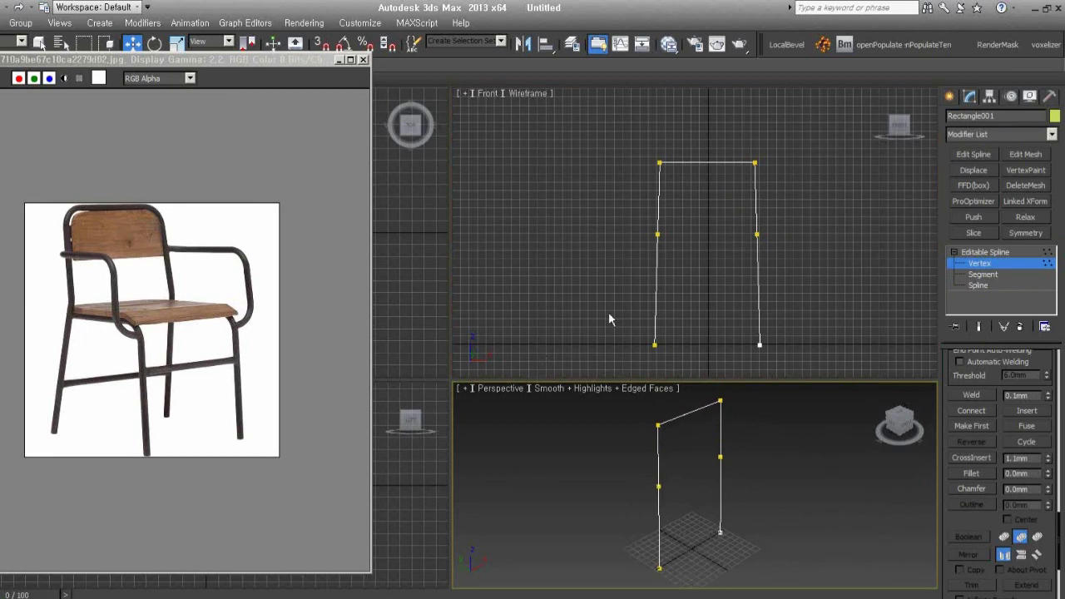
pyautogui.keyDown('alt'); pyautogui.moveTo(682, 468); pyautogui.dragTo(670, 398, button='middle'); pyautogui.keyUp('alt')
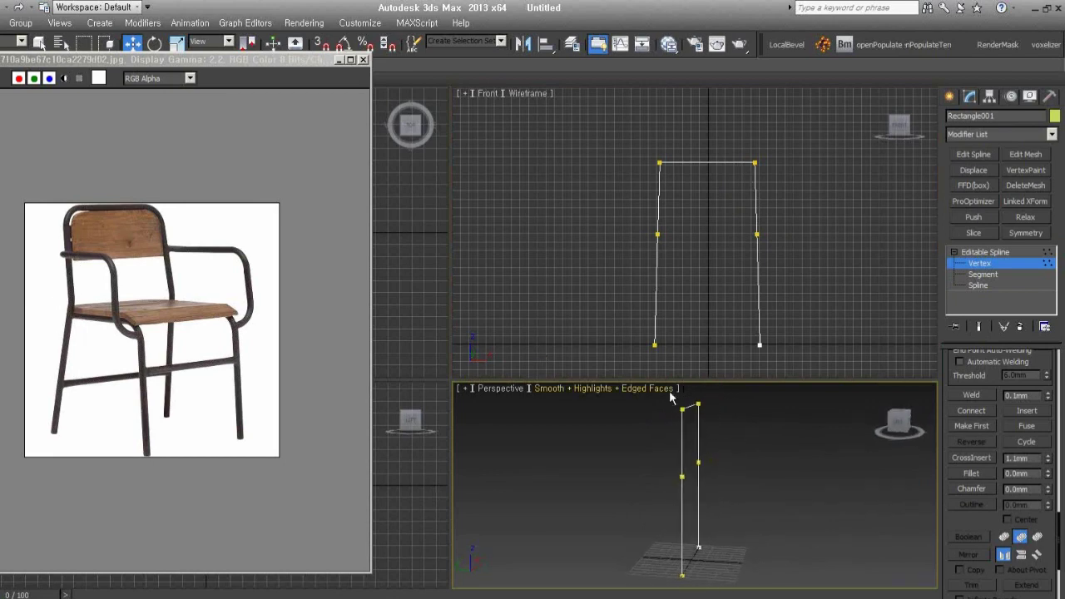
pyautogui.moveTo(620, 394)
pyautogui.mouseDown()
pyautogui.moveTo(709, 413)
pyautogui.moveTo(641, 409)
pyautogui.mouseUp()
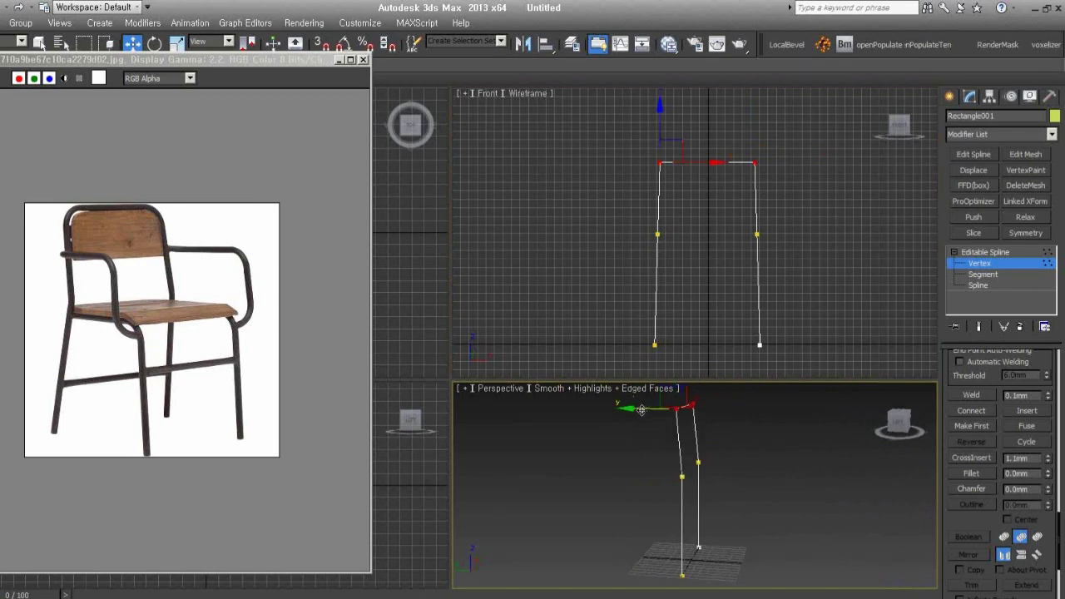
pyautogui.keyDown('alt'); pyautogui.moveTo(718, 482); pyautogui.dragTo(655, 501, button='middle'); pyautogui.keyUp('alt')
pyautogui.moveTo(655, 502); pyautogui.dragTo(719, 556)
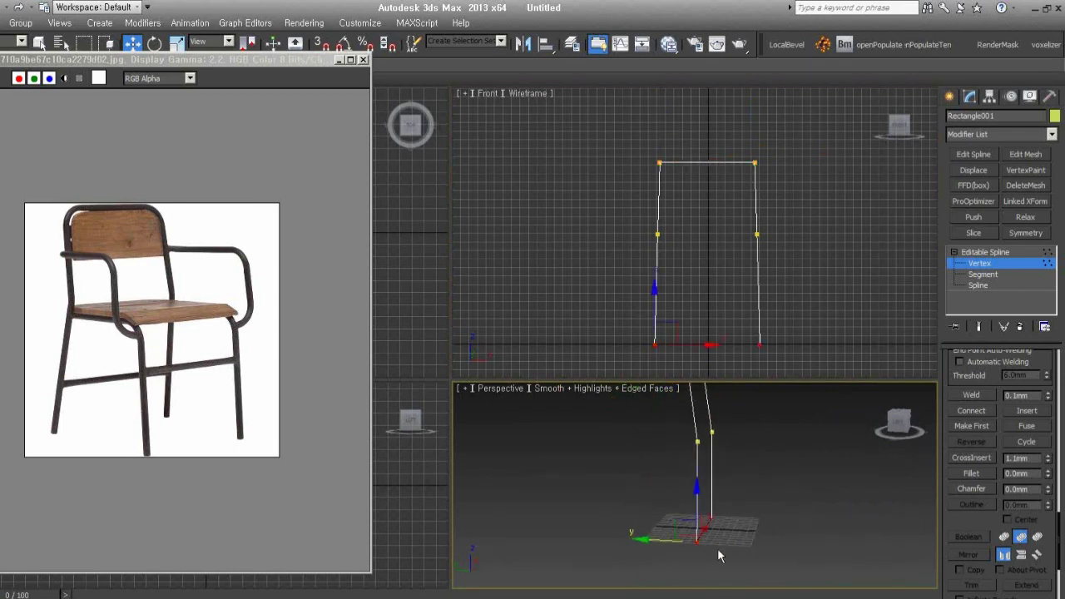
pyautogui.moveTo(645, 542); pyautogui.dragTo(628, 541)
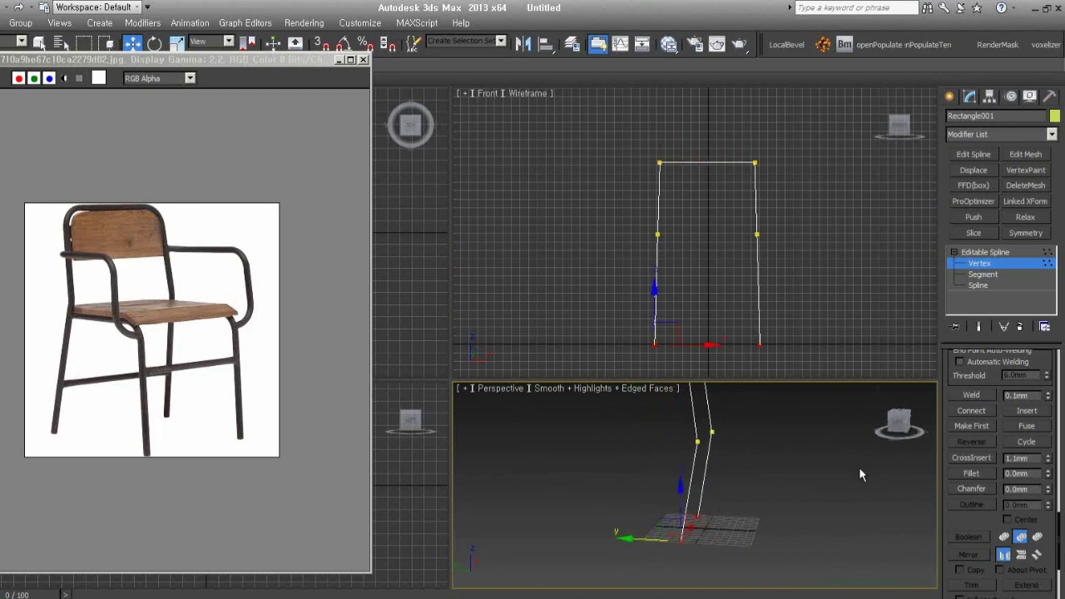
# Switch the Front viewport to the Left view and zoom in.
pyautogui.keyDown('alt'); pyautogui.moveTo(858, 467); pyautogui.dragTo(824, 486, button='middle'); pyautogui.keyUp('alt')
pyautogui.rightClick(699, 238)
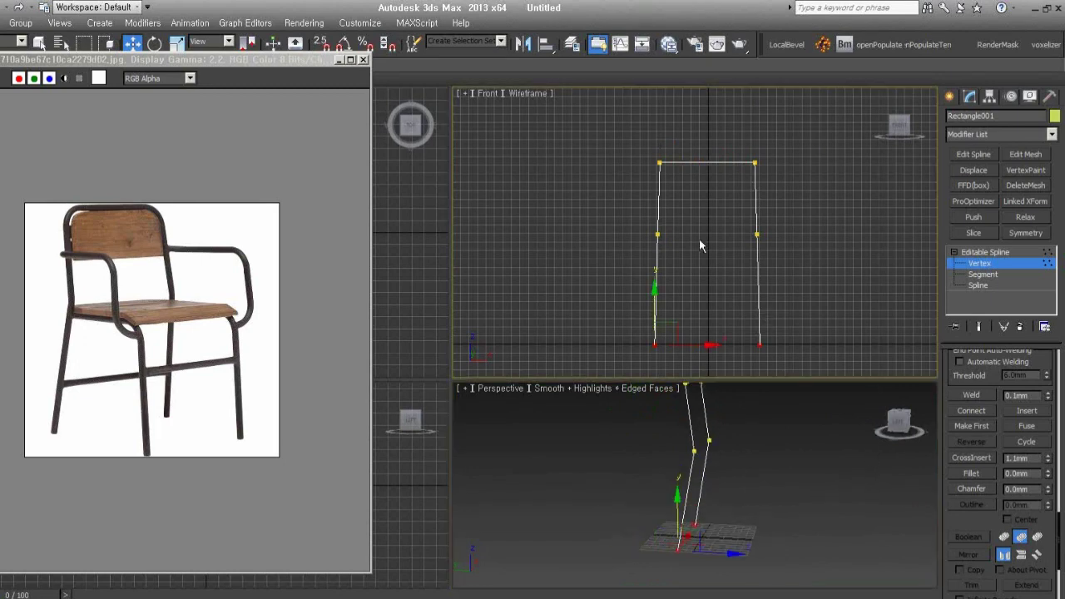
pyautogui.press('l')
pyautogui.scroll(2, 724, 297)
pyautogui.scroll(1, 639, 197)
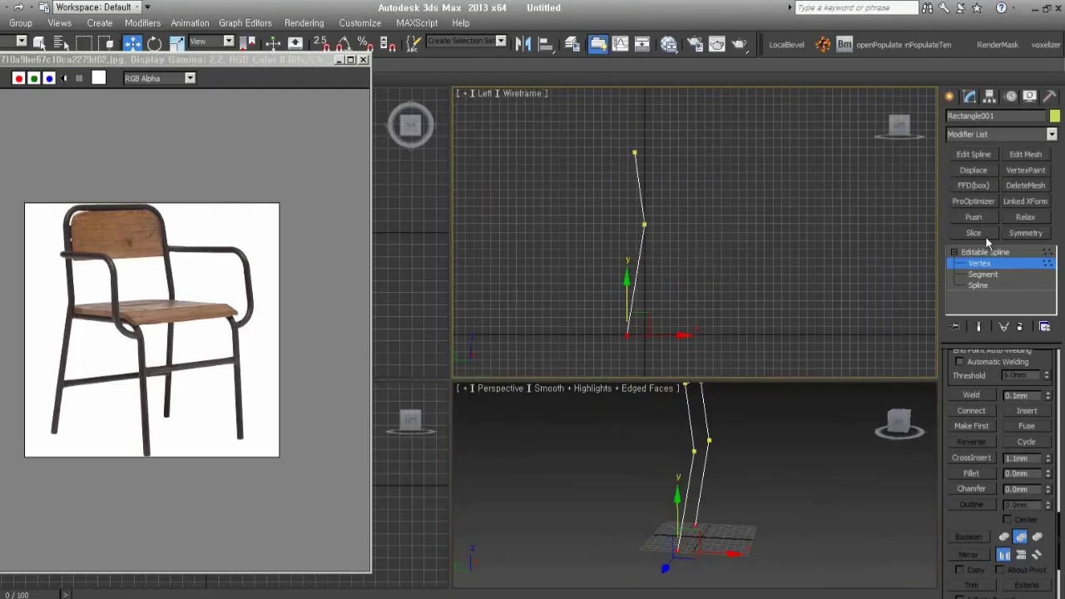
# Draw a line running horizontally forward as a seat rail, then dropping to the floor as a leg.
pyautogui.click(988, 264)
pyautogui.click(950, 96)
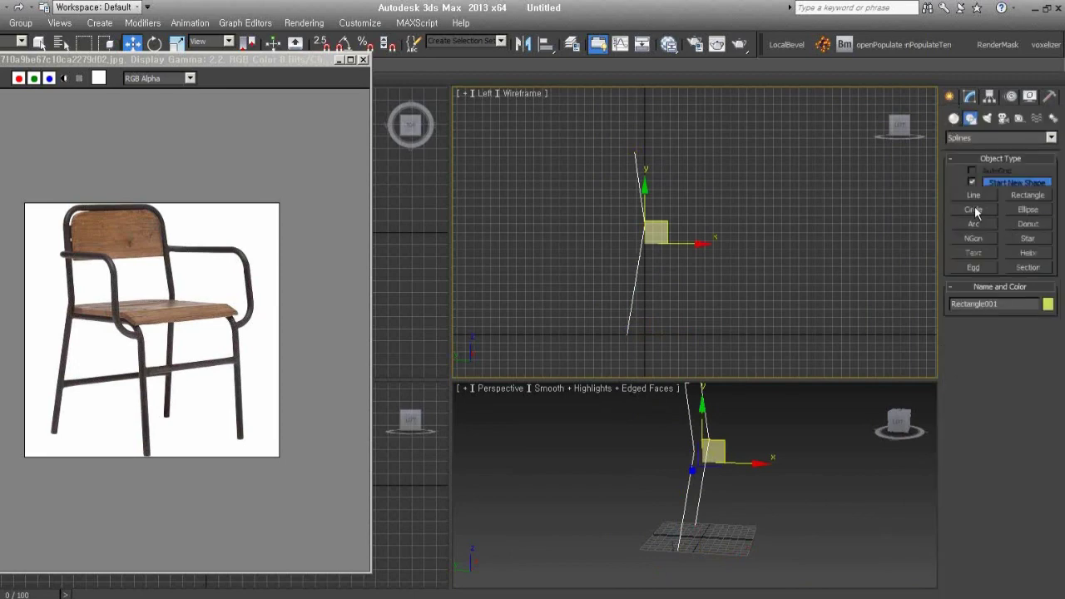
pyautogui.click(973, 197)
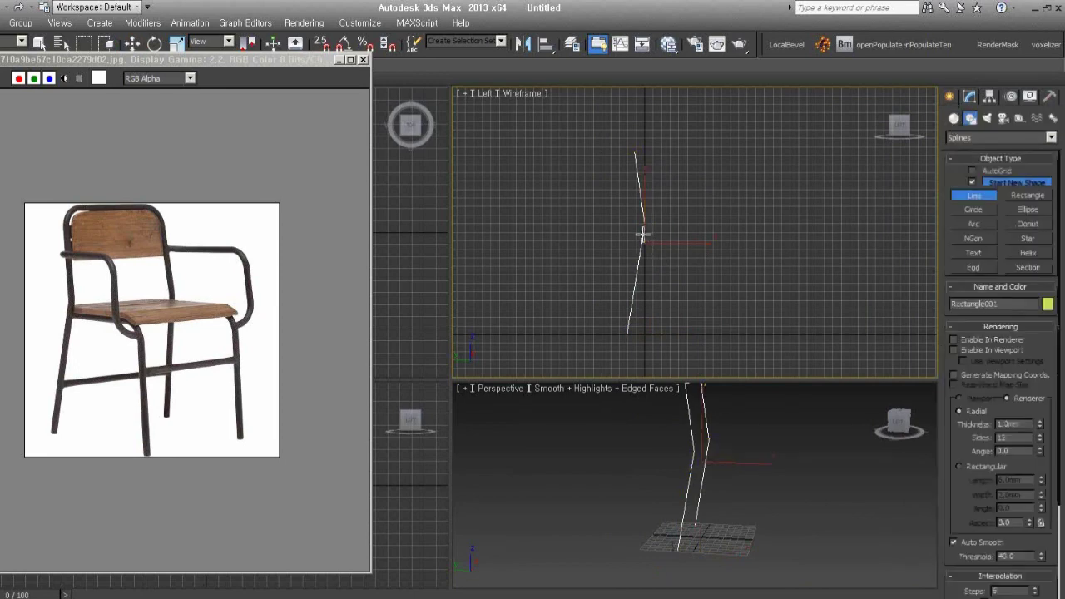
pyautogui.click(642, 235)
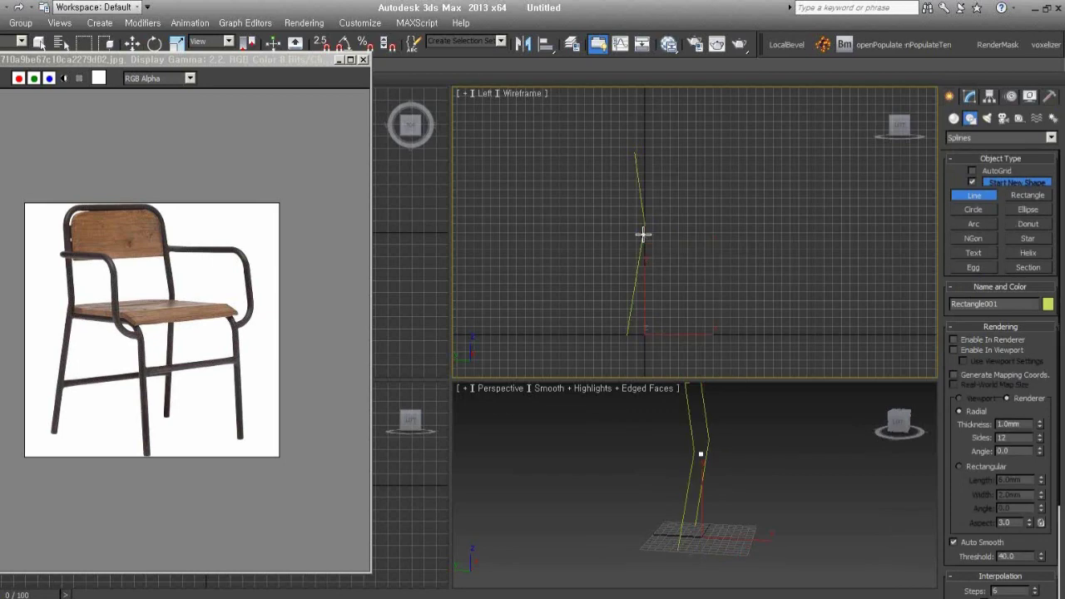
pyautogui.click(747, 236)
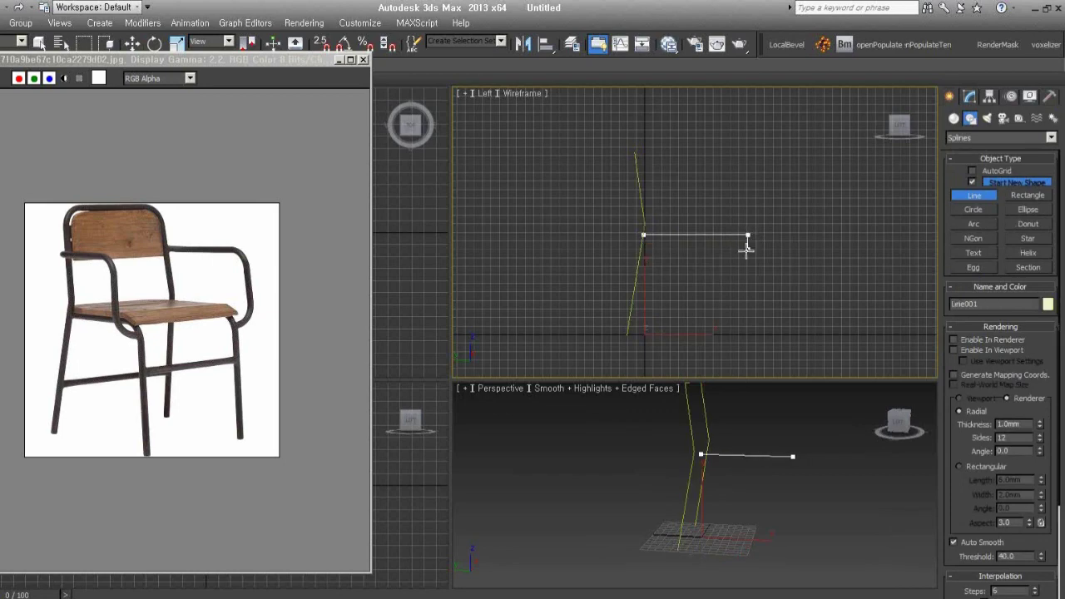
pyautogui.click(757, 333)
pyautogui.press('w')
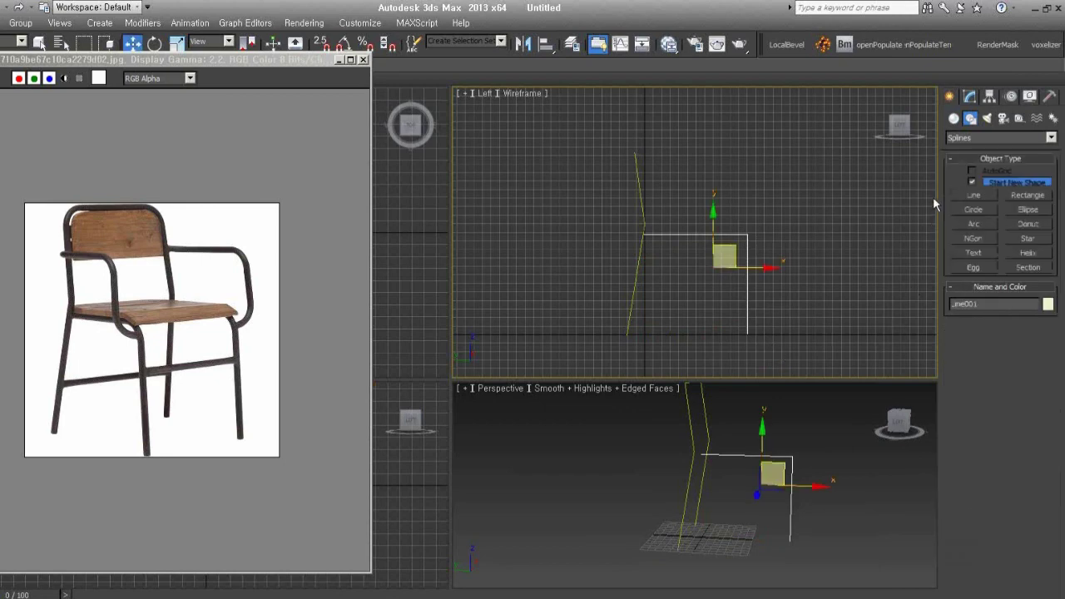
# Select the new line's bottom leg vertex and turn on snapping.
pyautogui.press('1')
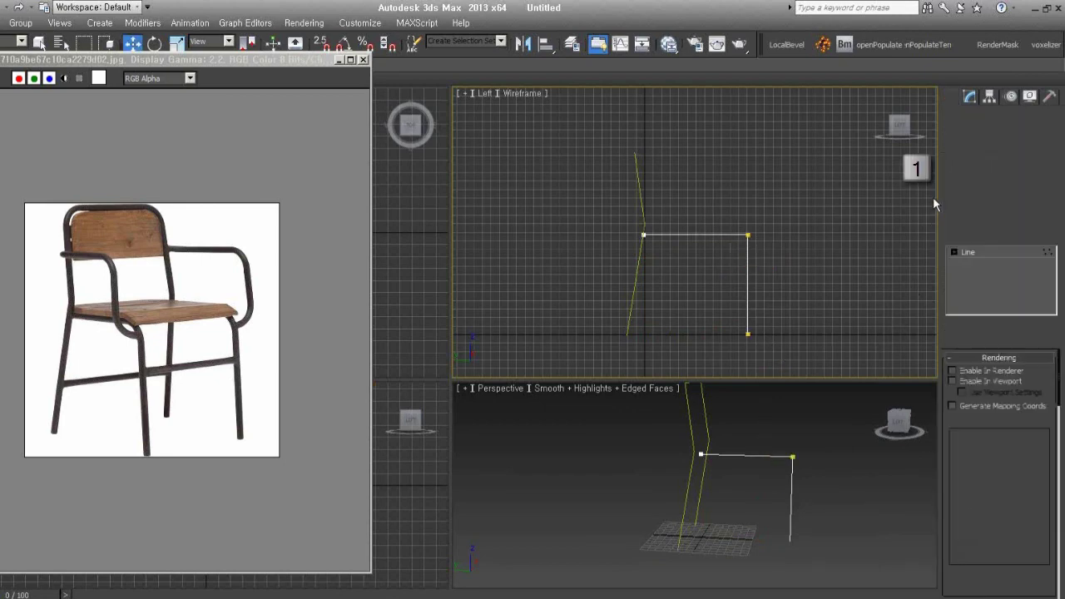
pyautogui.click(954, 252)
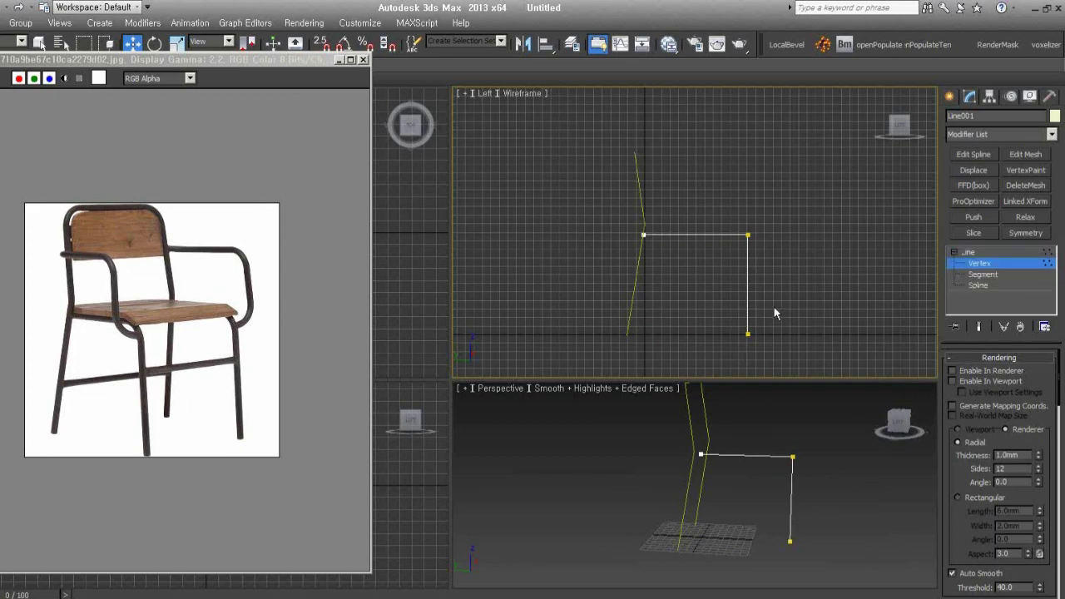
pyautogui.click(747, 333)
pyautogui.press('s')
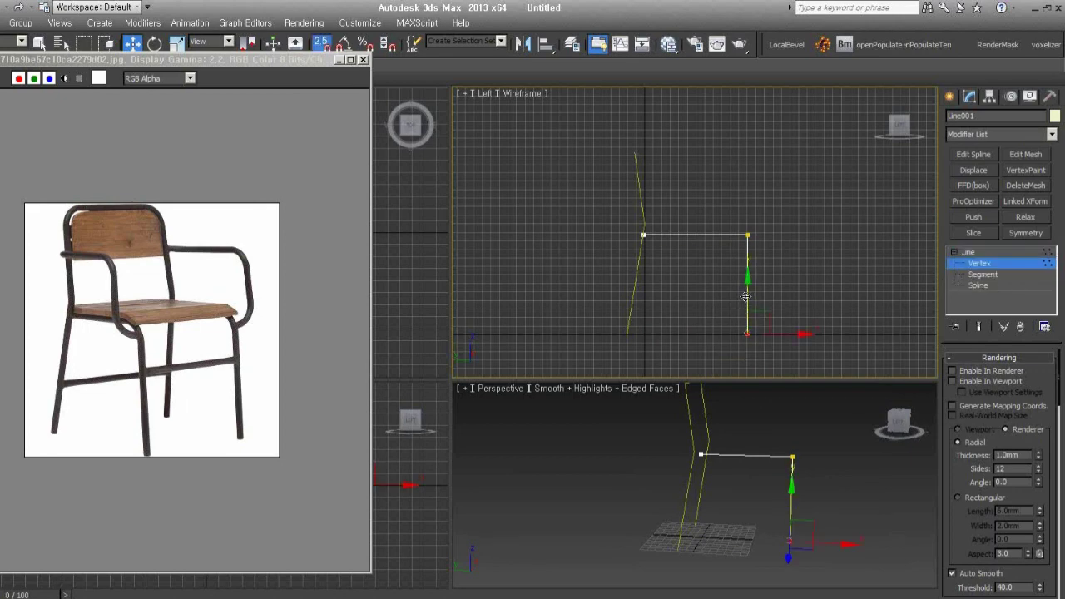
# Snap-move Line001 onto the chair back frame's vertex.
pyautogui.click(803, 257)
pyautogui.click(951, 263)
pyautogui.keyDown('alt'); pyautogui.moveTo(924, 263); pyautogui.dragTo(720, 304, button='middle'); pyautogui.keyUp('alt')
pyautogui.moveTo(722, 285); pyautogui.dragTo(634, 214)
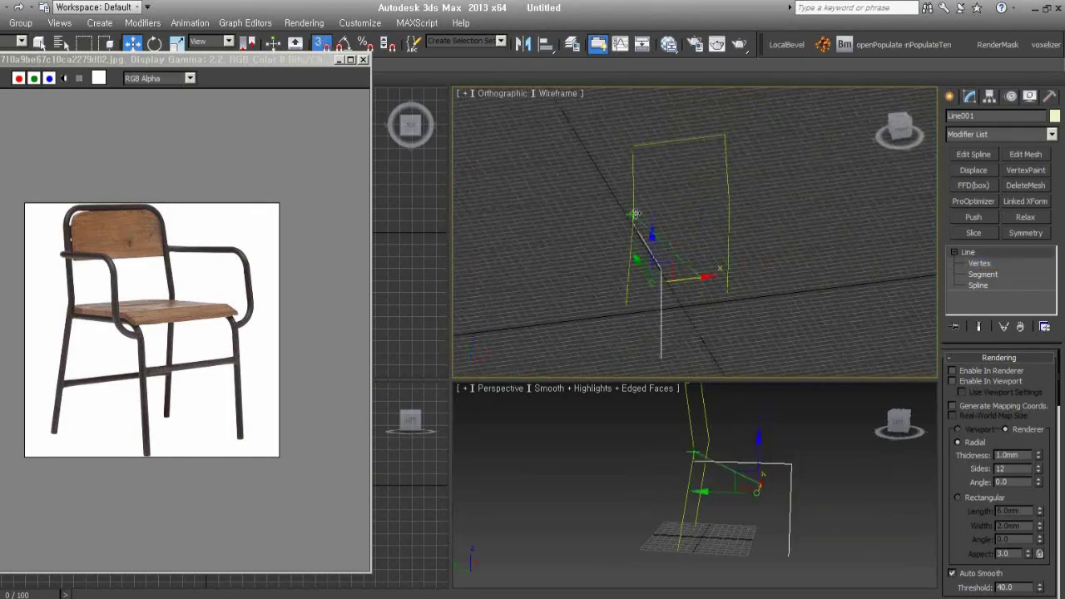
pyautogui.moveTo(634, 215)
pyautogui.keyDown('alt'); pyautogui.mouseDown(button='middle')
pyautogui.moveTo(765, 303)
pyautogui.moveTo(750, 298)
pyautogui.mouseUp(button='middle'); pyautogui.keyUp('alt')
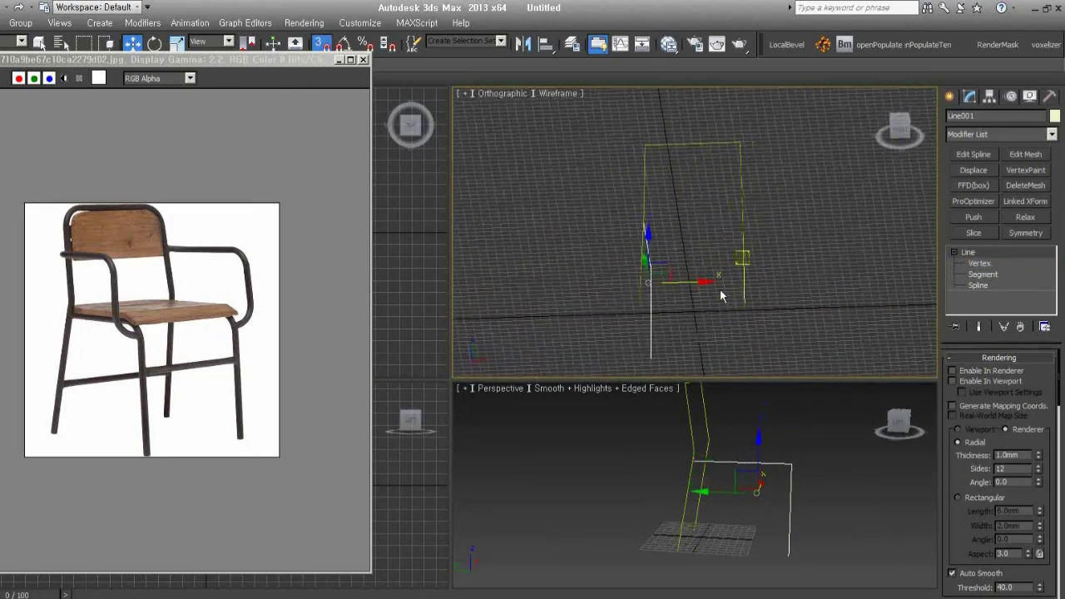
pyautogui.moveTo(719, 290)
pyautogui.keyDown('alt'); pyautogui.mouseDown(button='middle')
pyautogui.moveTo(704, 297)
pyautogui.moveTo(724, 296)
pyautogui.mouseUp(button='middle'); pyautogui.keyUp('alt')
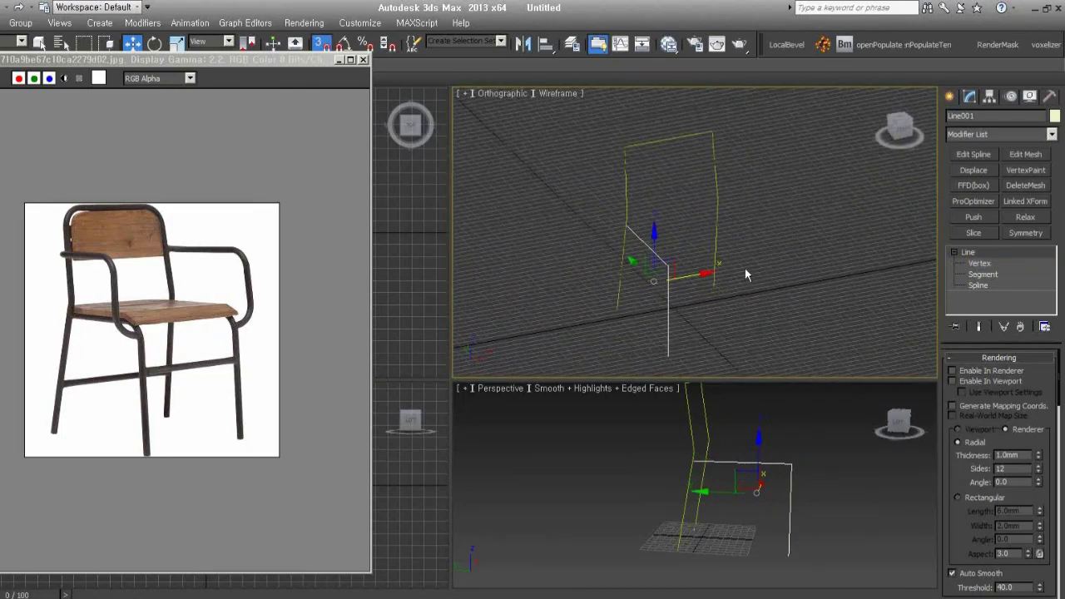
# Make a trial clone of the line, then delete it, hide the grid and reselect Line001.
pyautogui.keyDown('shift'); pyautogui.moveTo(703, 274); pyautogui.dragTo(869, 249); pyautogui.keyUp('shift')
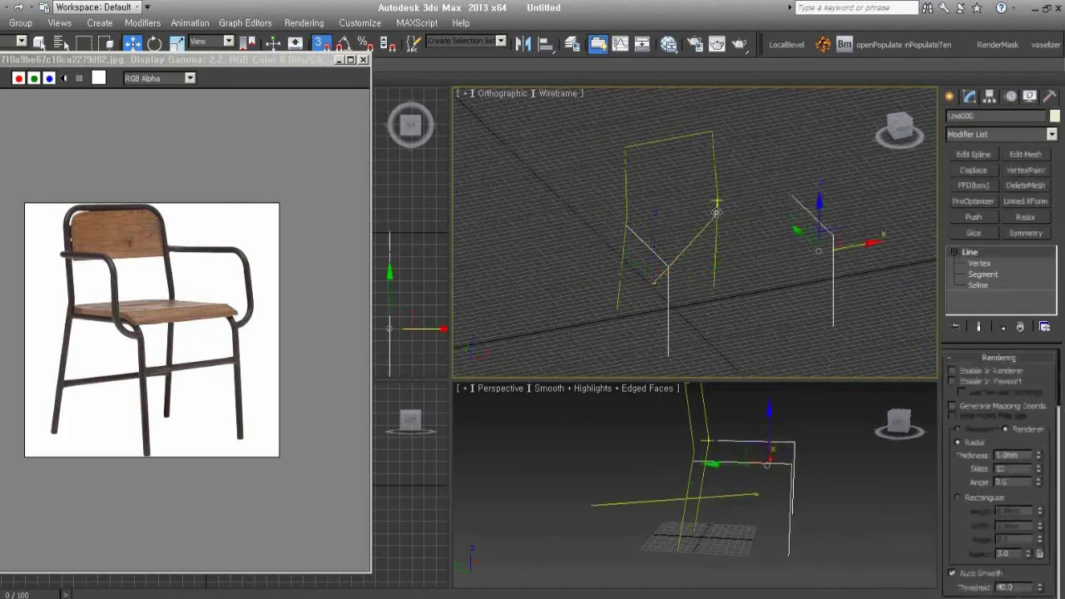
pyautogui.keyDown('shift'); pyautogui.moveTo(720, 214); pyautogui.dragTo(715, 204); pyautogui.keyUp('shift')
pyautogui.click(492, 392)
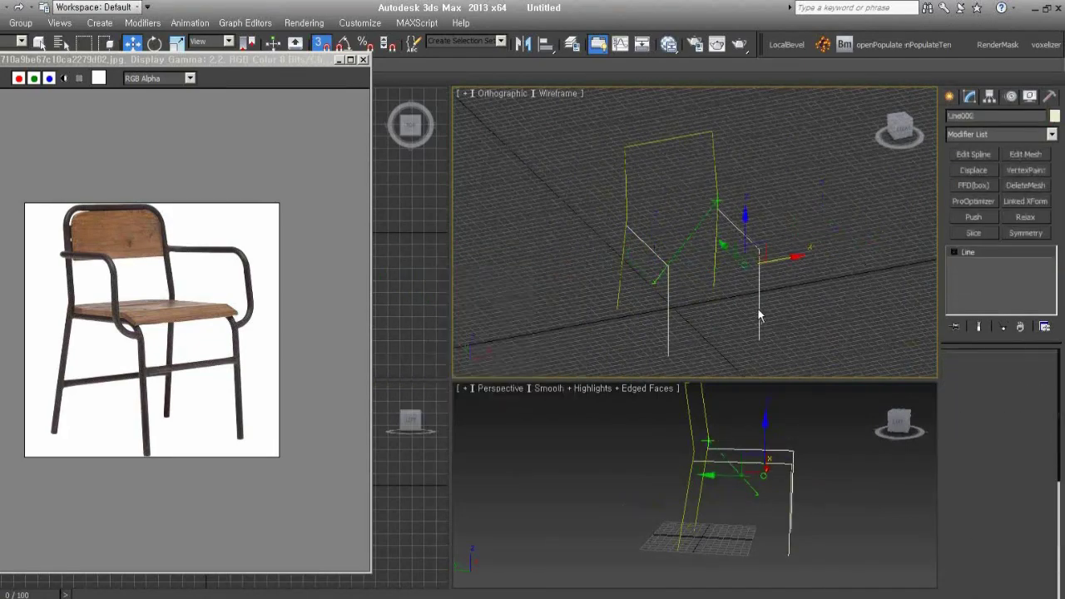
pyautogui.moveTo(692, 311)
pyautogui.keyDown('alt'); pyautogui.mouseDown(button='middle')
pyautogui.moveTo(695, 320)
pyautogui.moveTo(699, 297)
pyautogui.mouseUp(button='middle'); pyautogui.keyUp('alt')
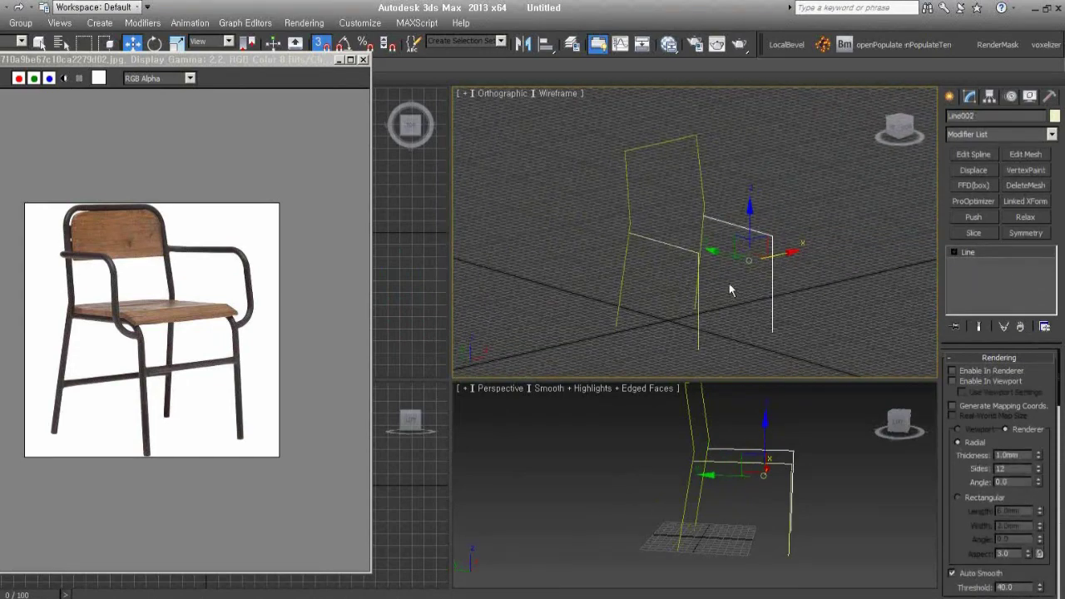
pyautogui.moveTo(722, 296)
pyautogui.keyDown('alt'); pyautogui.mouseDown(button='middle')
pyautogui.moveTo(761, 266)
pyautogui.moveTo(732, 250)
pyautogui.mouseUp(button='middle'); pyautogui.keyUp('alt')
pyautogui.keyDown('alt'); pyautogui.moveTo(806, 241); pyautogui.dragTo(794, 300, button='middle'); pyautogui.keyUp('alt')
pyautogui.press('g')
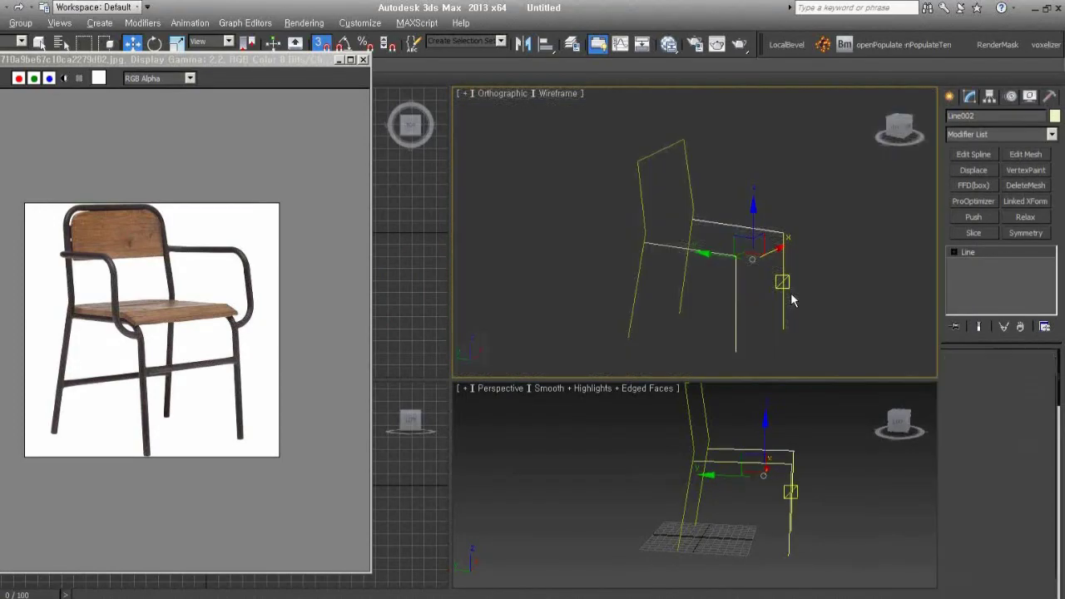
pyautogui.press('Delete')
pyautogui.click(735, 277)
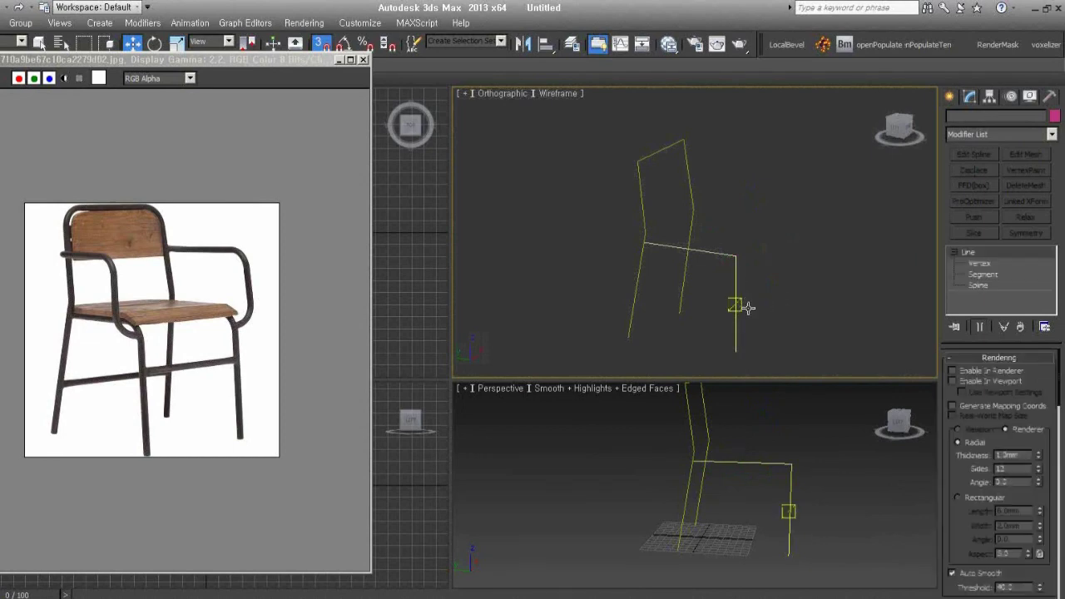
pyautogui.moveTo(782, 290); pyautogui.dragTo(779, 291, button='middle')
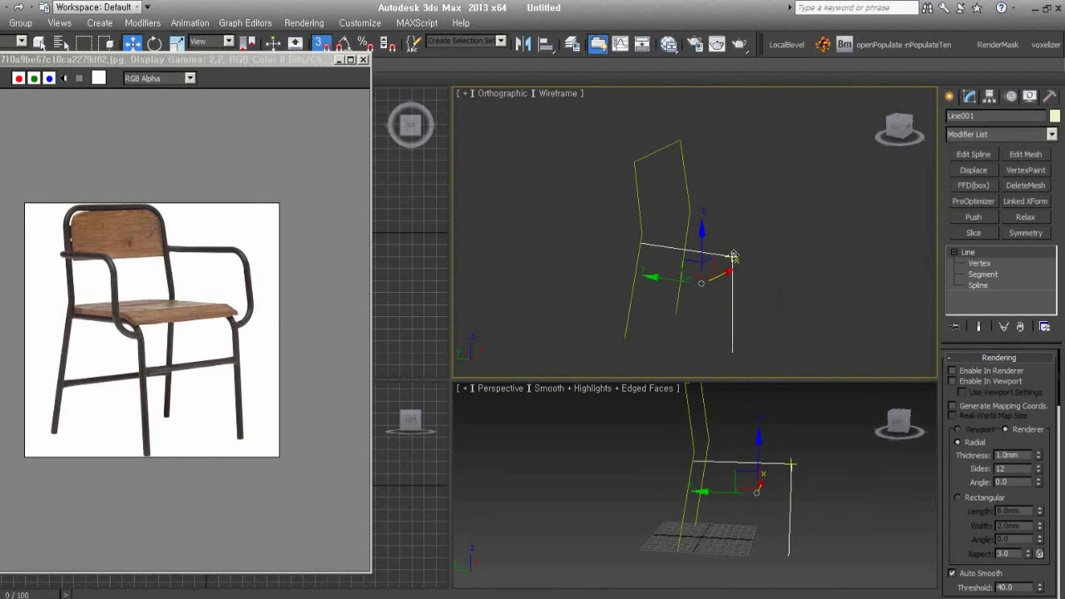
# Fillet the vertex where the seat rail turns down into the front leg.
pyautogui.click(981, 264)
pyautogui.scroll(-5, 974, 449)
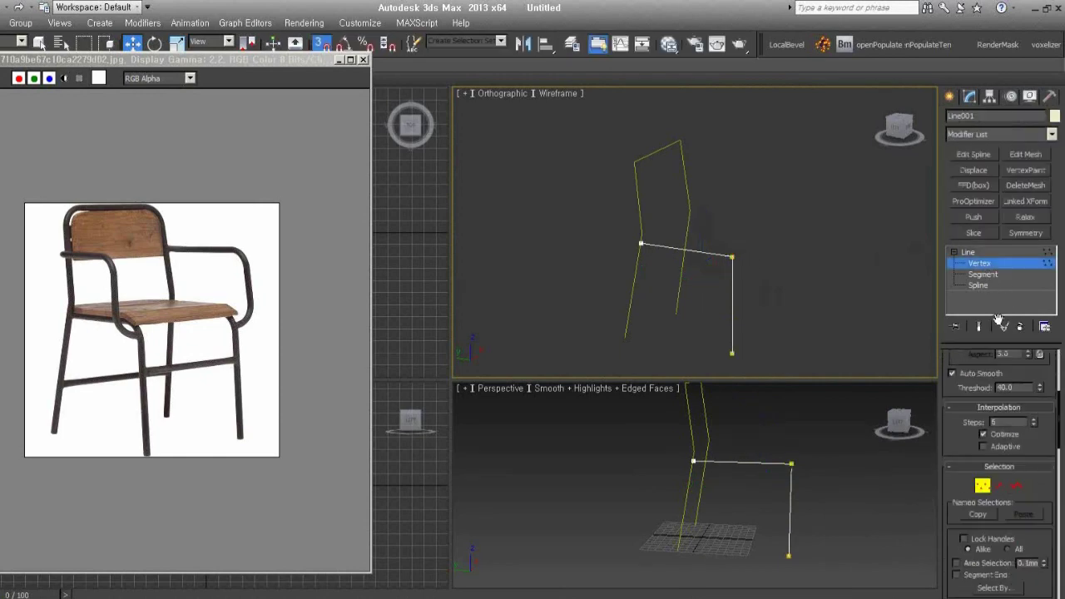
pyautogui.scroll(-1, 986, 482)
pyautogui.scroll(-2, 989, 487)
pyautogui.scroll(-2, 990, 491)
pyautogui.scroll(-2, 994, 499)
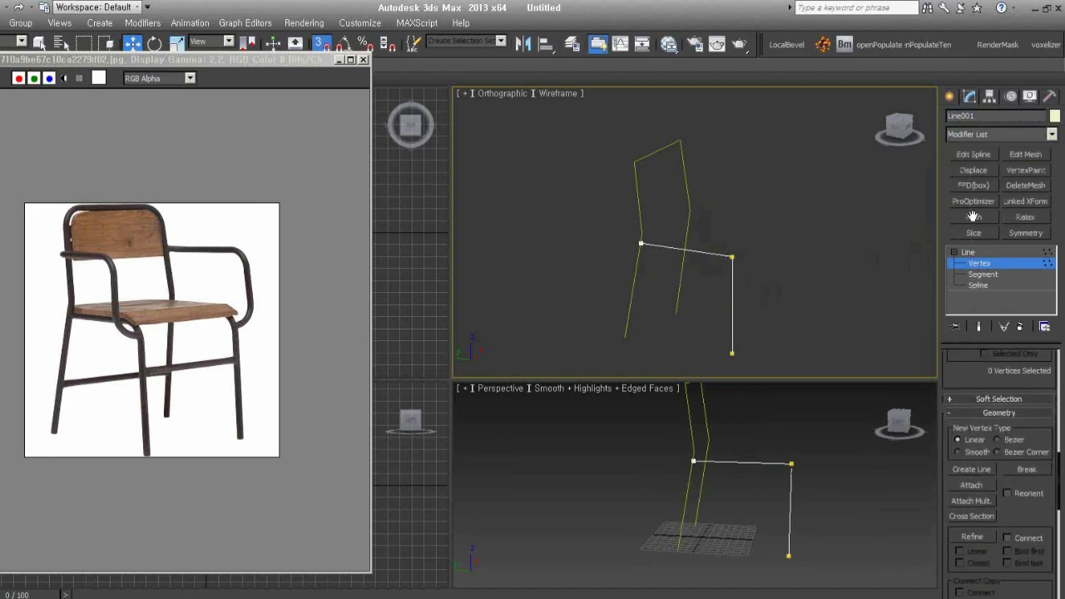
pyautogui.scroll(-1, 1006, 516)
pyautogui.scroll(-3, 1023, 516)
pyautogui.scroll(-3, 1010, 449)
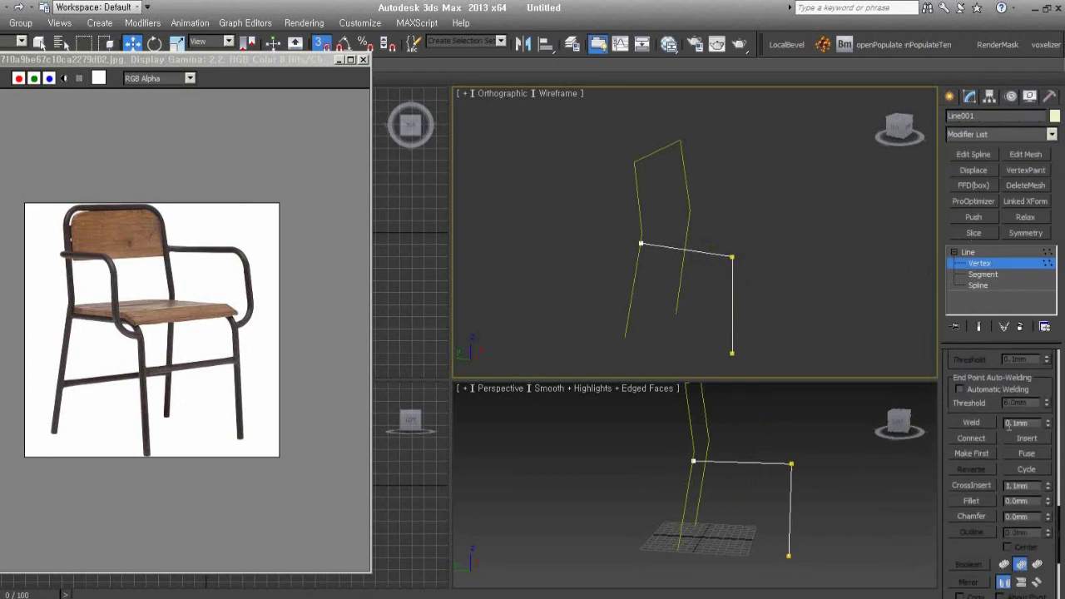
pyautogui.click(971, 501)
pyautogui.moveTo(731, 257); pyautogui.dragTo(757, 236)
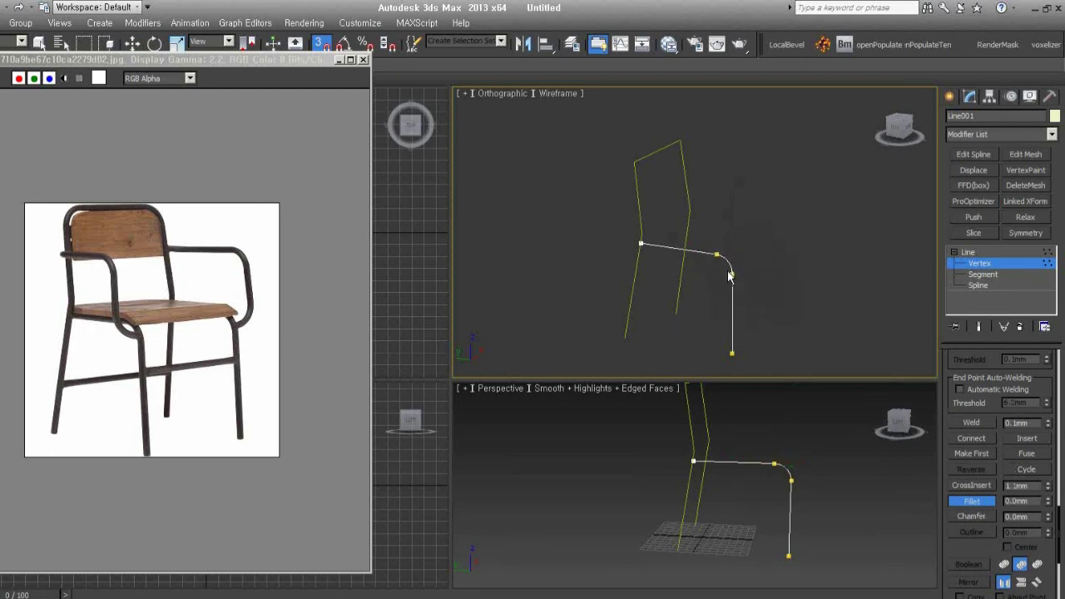
pyautogui.press('w')
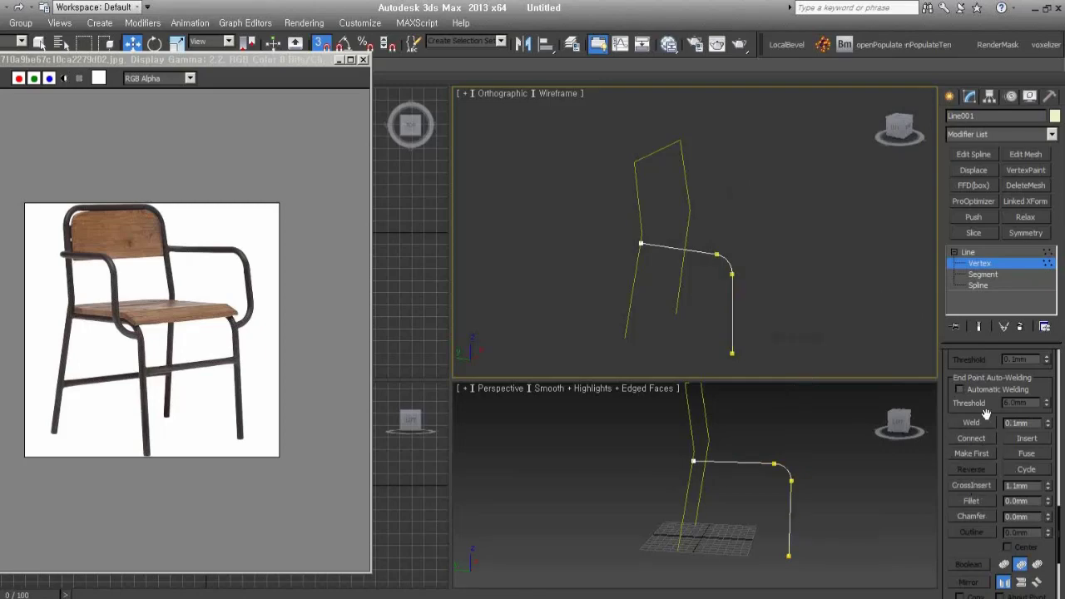
# Try Refine and TurboSmooth on the line, then undo the TurboSmooth.
pyautogui.scroll(2, 969, 461)
pyautogui.scroll(2, 969, 461)
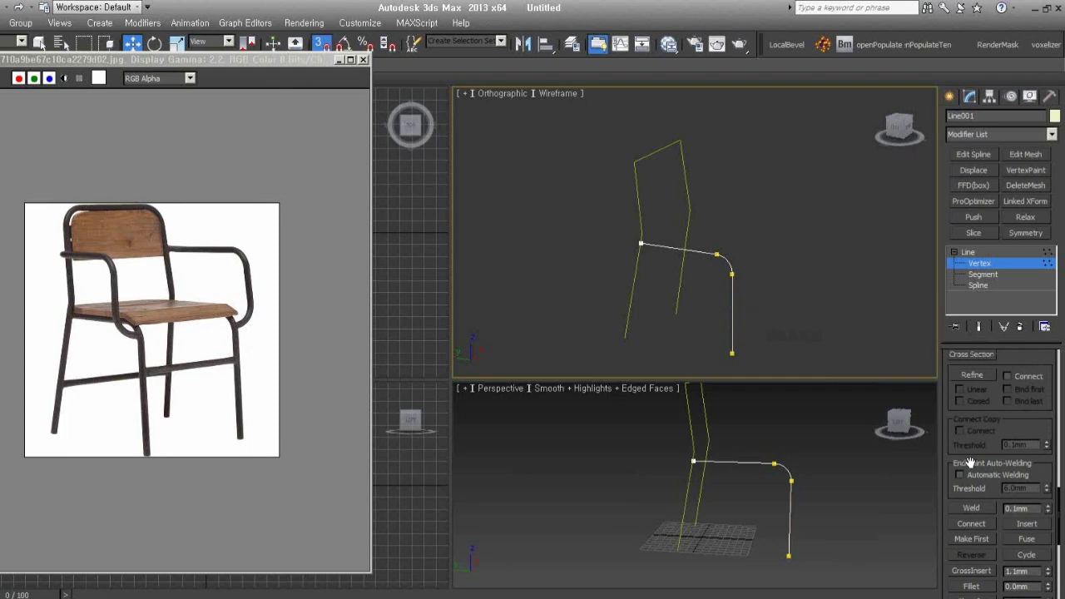
pyautogui.click(972, 375)
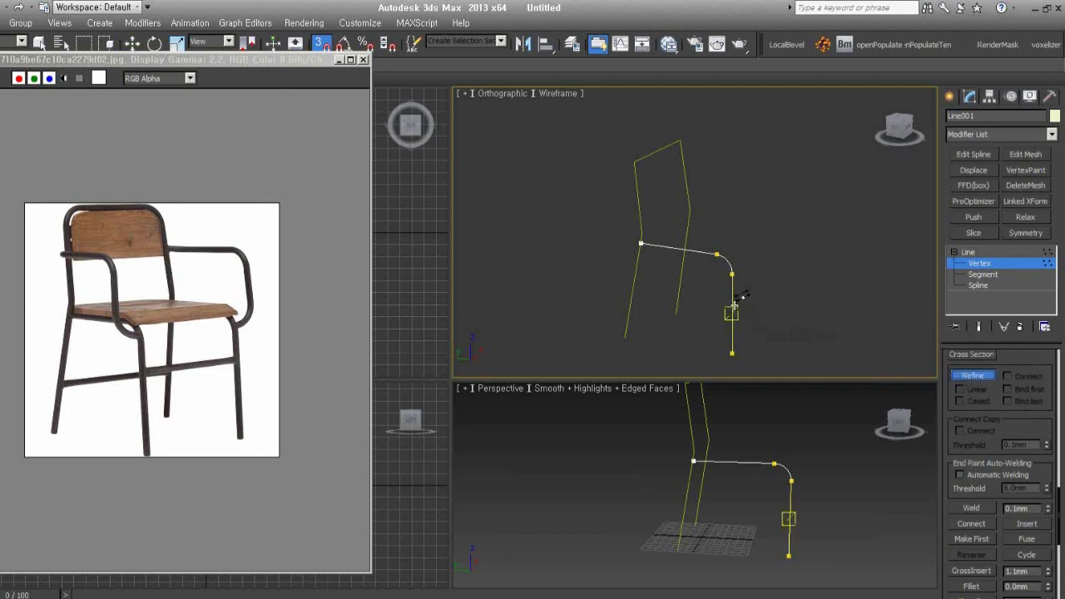
pyautogui.hotkey('ctrl', 't')
pyautogui.press('w')
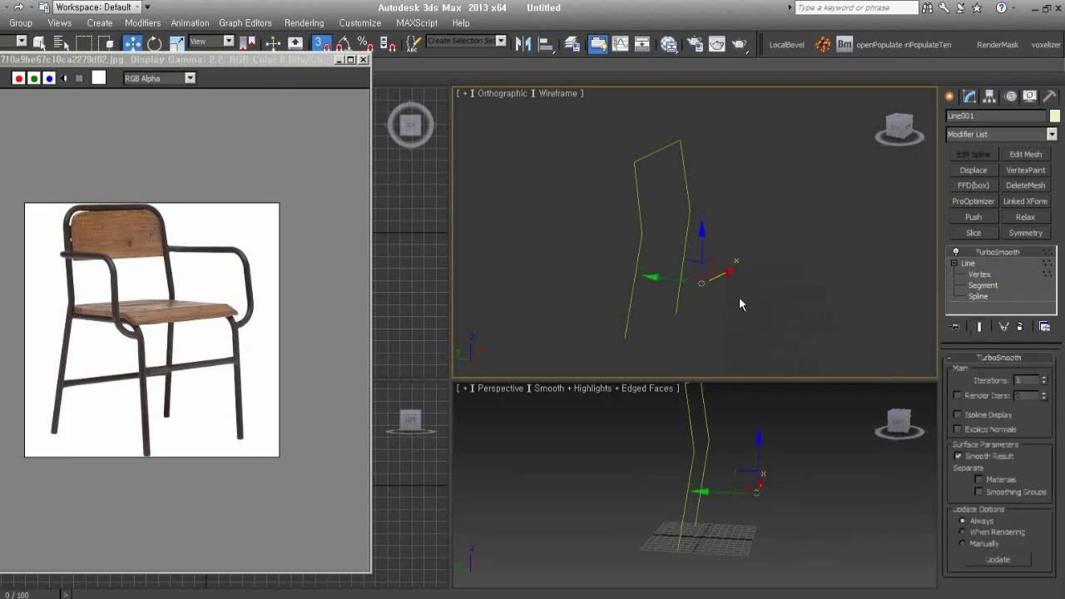
pyautogui.hotkey('ctrl', 'z')
# Refine the side frame line with an extra vertex on the leg below the bend.
pyautogui.press('1')
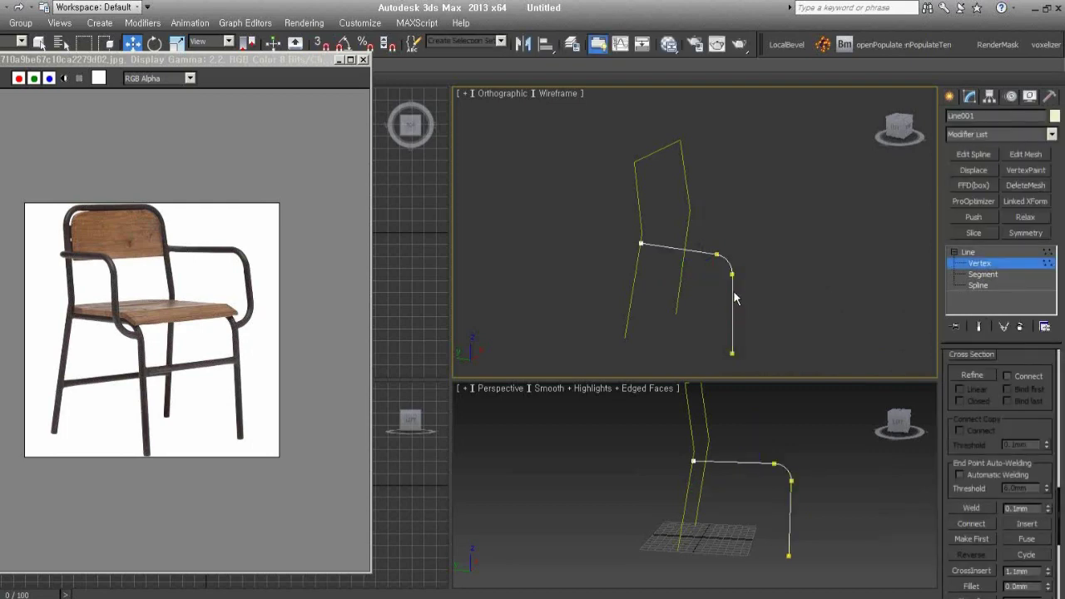
pyautogui.scroll(1, 981, 420)
pyautogui.click(972, 394)
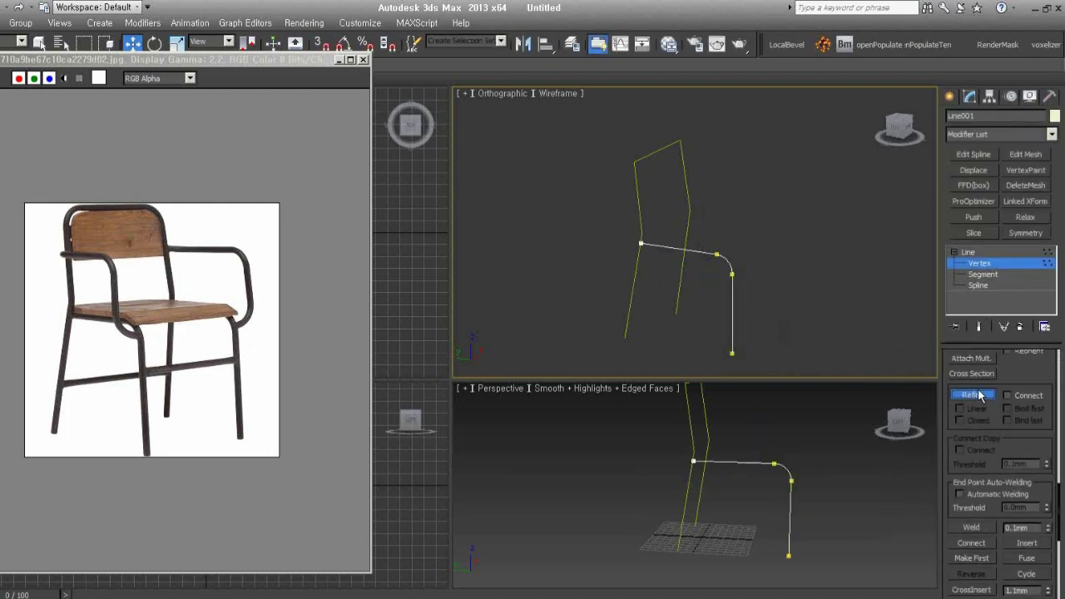
pyautogui.click(732, 297)
pyautogui.rightClick(755, 312)
pyautogui.keyDown('alt'); pyautogui.moveTo(847, 297); pyautogui.dragTo(859, 308, button='middle'); pyautogui.keyUp('alt')
# Turn on Connect Copy for the side frame's segments.
pyautogui.click(982, 275)
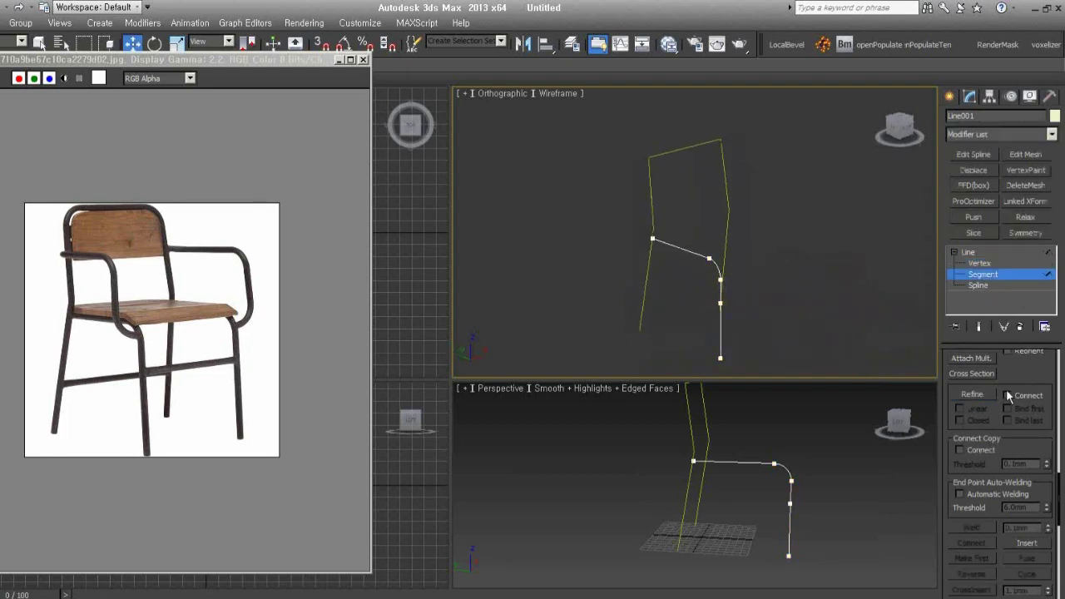
pyautogui.scroll(3, 1024, 437)
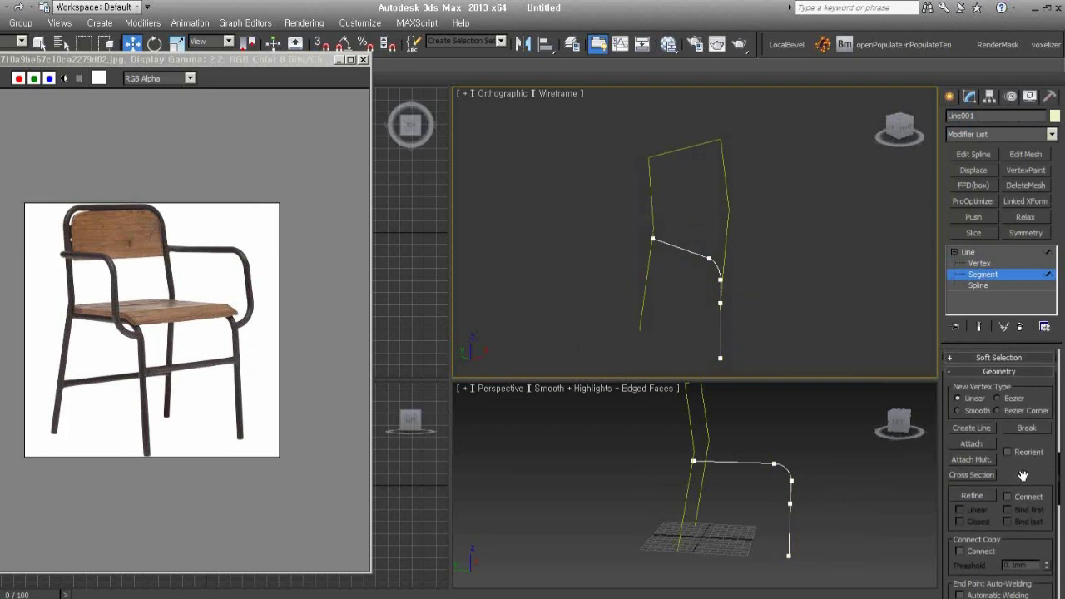
pyautogui.scroll(-1, 1024, 475)
pyautogui.scroll(-2, 1024, 475)
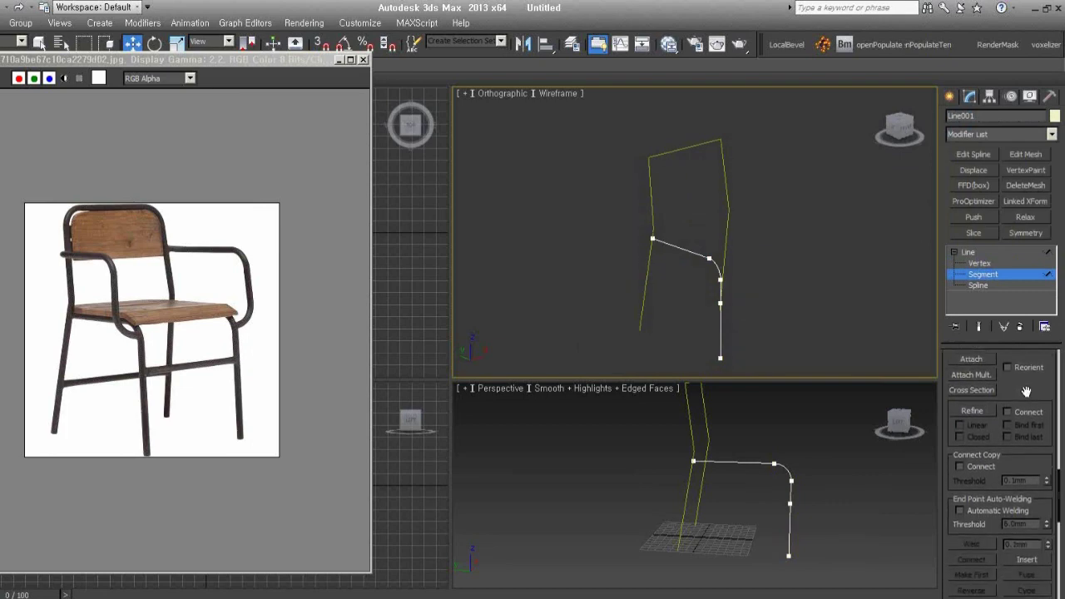
pyautogui.click(976, 468)
pyautogui.keyDown('alt'); pyautogui.moveTo(790, 335); pyautogui.dragTo(647, 300, button='middle'); pyautogui.keyUp('alt')
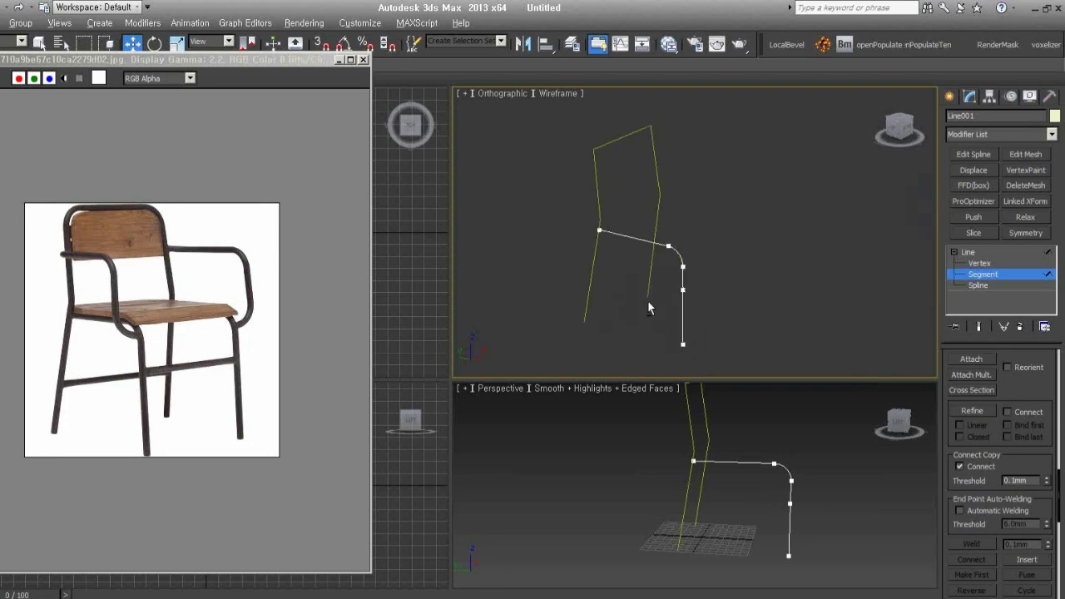
# Add two more vertices along the horizontal seat rail.
pyautogui.click(990, 411)
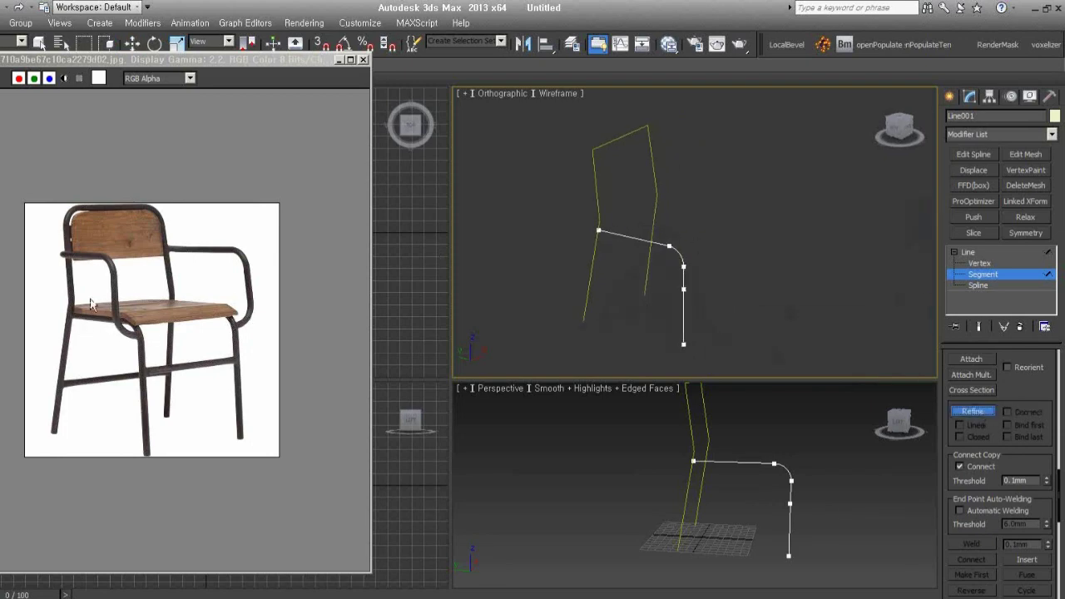
pyautogui.click(612, 233)
pyautogui.click(649, 241)
pyautogui.press('w')
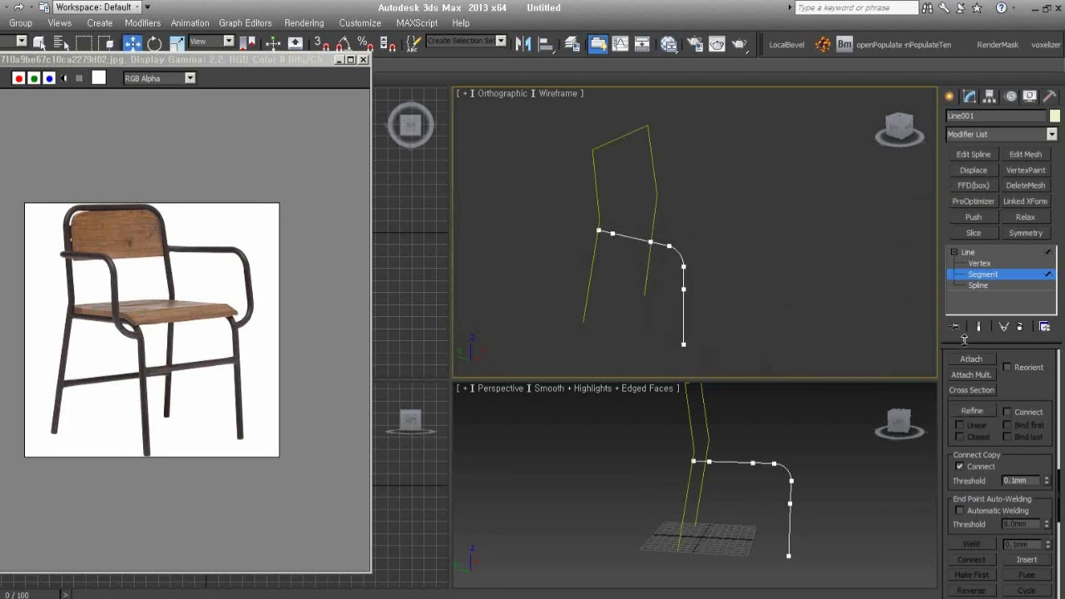
# Shift-drag the side segments with snapping to copy the opposite side, joined by crossbars.
pyautogui.click(978, 285)
pyautogui.moveTo(754, 367); pyautogui.dragTo(656, 269)
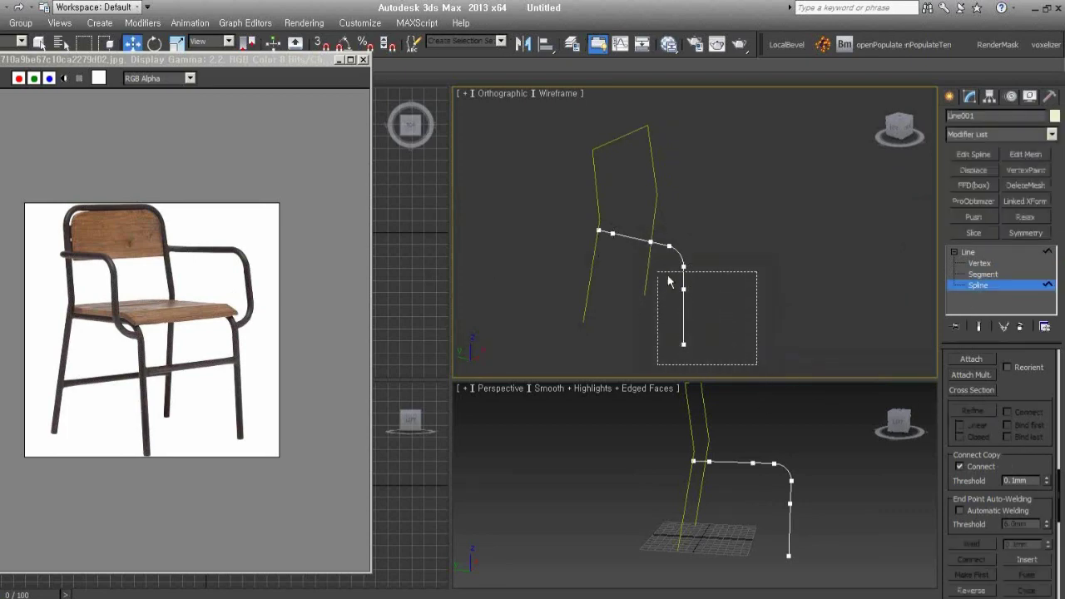
pyautogui.press('2')
pyautogui.moveTo(797, 341); pyautogui.dragTo(524, 225)
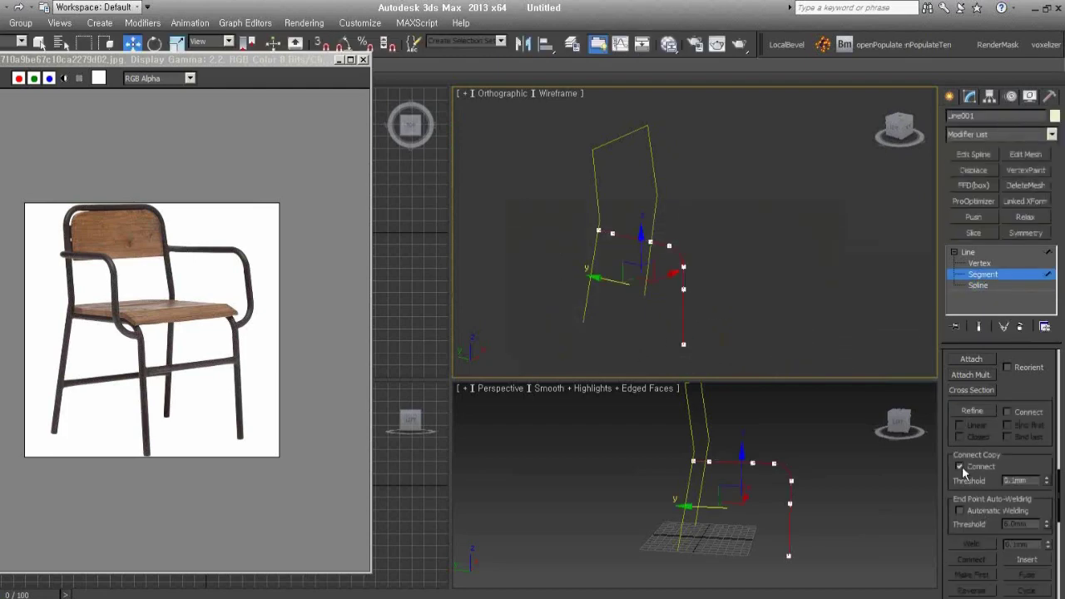
pyautogui.keyDown('shift'); pyautogui.moveTo(642, 265); pyautogui.dragTo(686, 281); pyautogui.keyUp('shift')
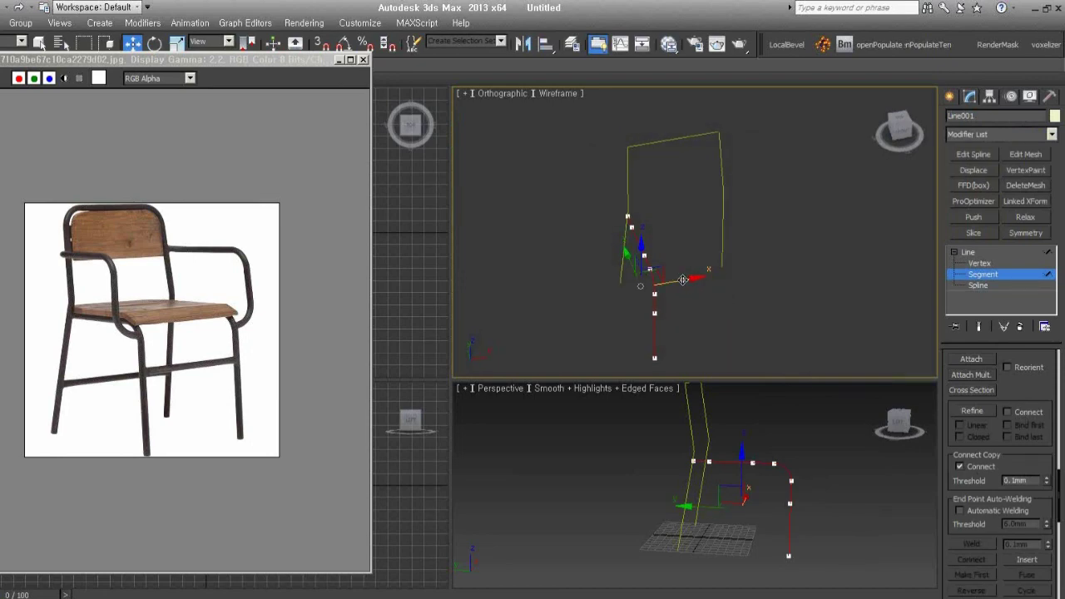
pyautogui.press('s')
pyautogui.keyDown('shift'); pyautogui.moveTo(682, 280); pyautogui.dragTo(722, 200); pyautogui.keyUp('shift')
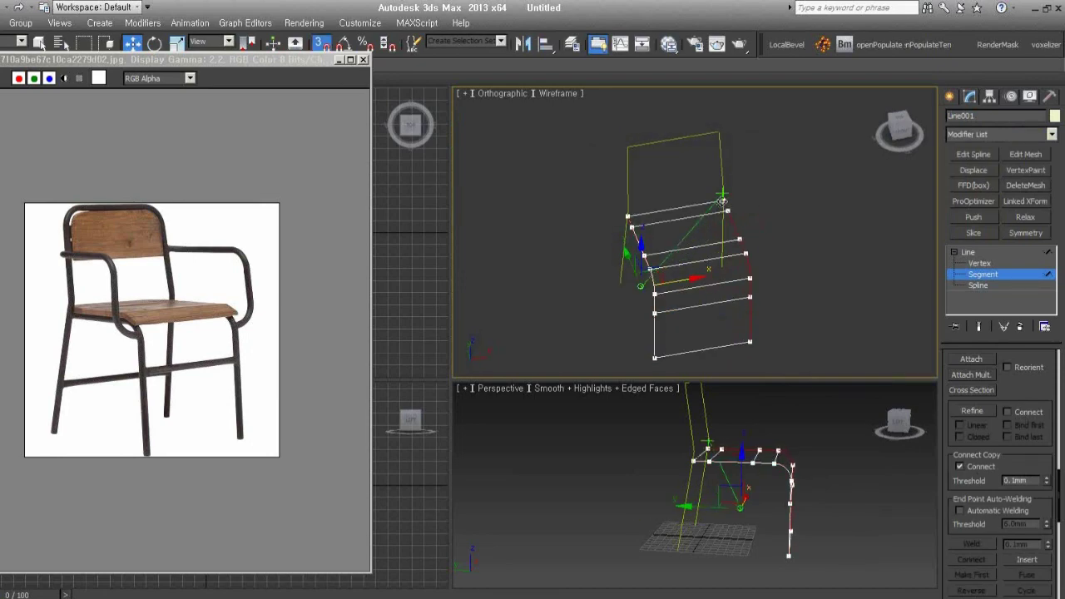
# Inspect the new crossbar segments, clear the selection and leave Segment mode.
pyautogui.keyDown('alt'); pyautogui.moveTo(750, 372); pyautogui.dragTo(777, 353, button='middle'); pyautogui.keyUp('alt')
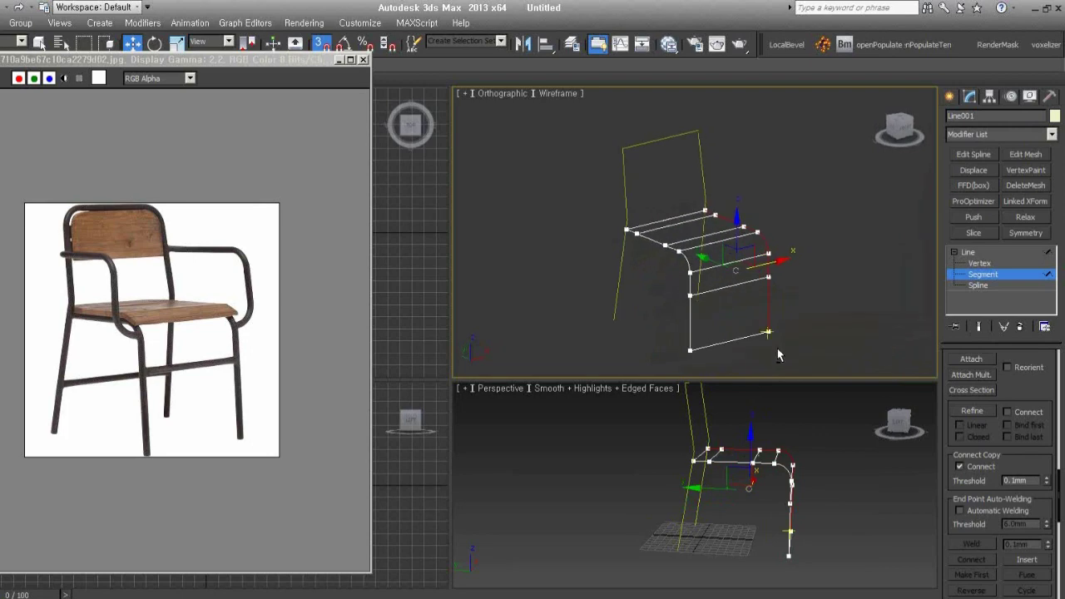
pyautogui.click(738, 353)
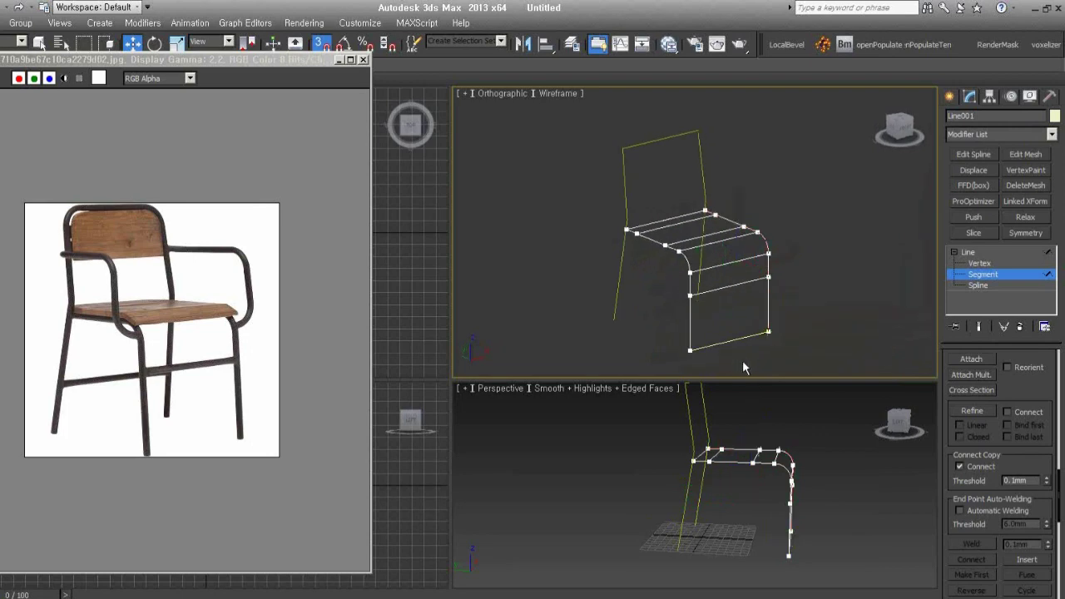
pyautogui.keyDown('alt'); pyautogui.moveTo(742, 360); pyautogui.dragTo(738, 225, button='middle'); pyautogui.keyUp('alt')
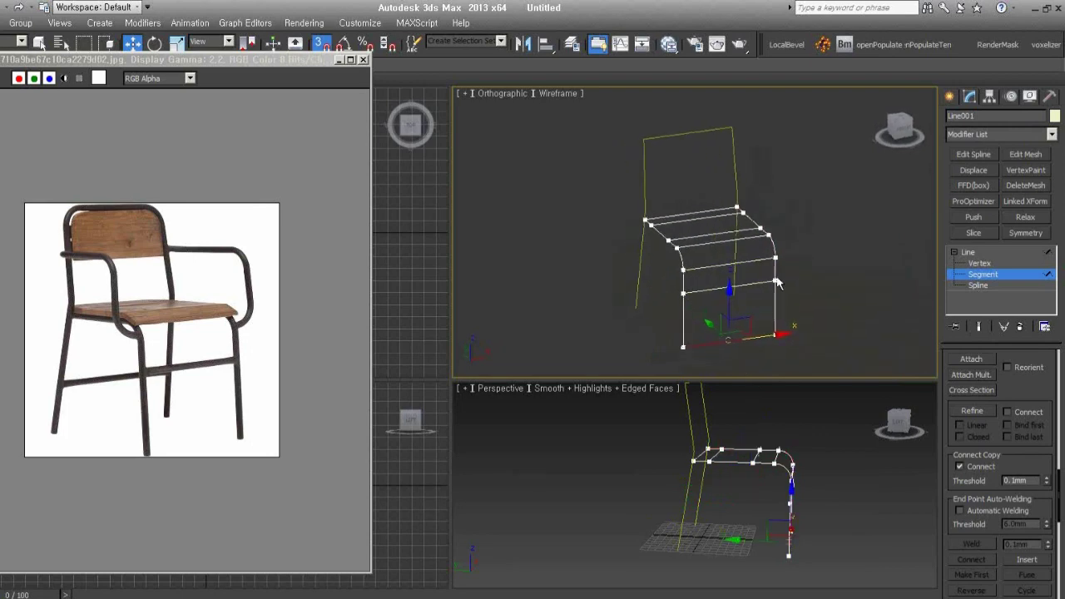
pyautogui.click(730, 261)
pyautogui.keyDown('alt'); pyautogui.moveTo(730, 261); pyautogui.dragTo(668, 225, button='middle'); pyautogui.keyUp('alt')
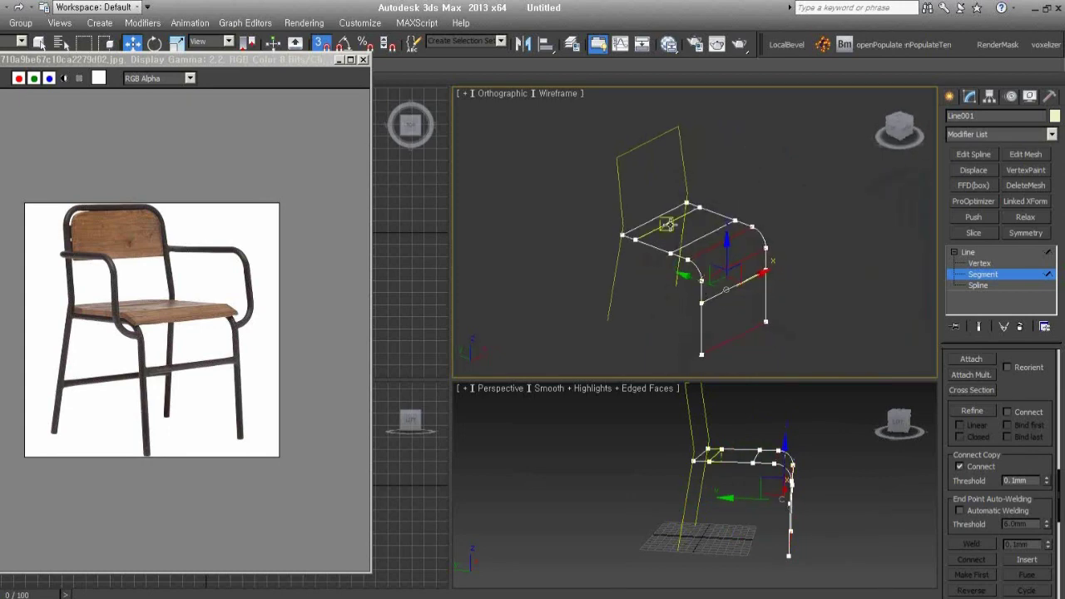
pyautogui.click(633, 364)
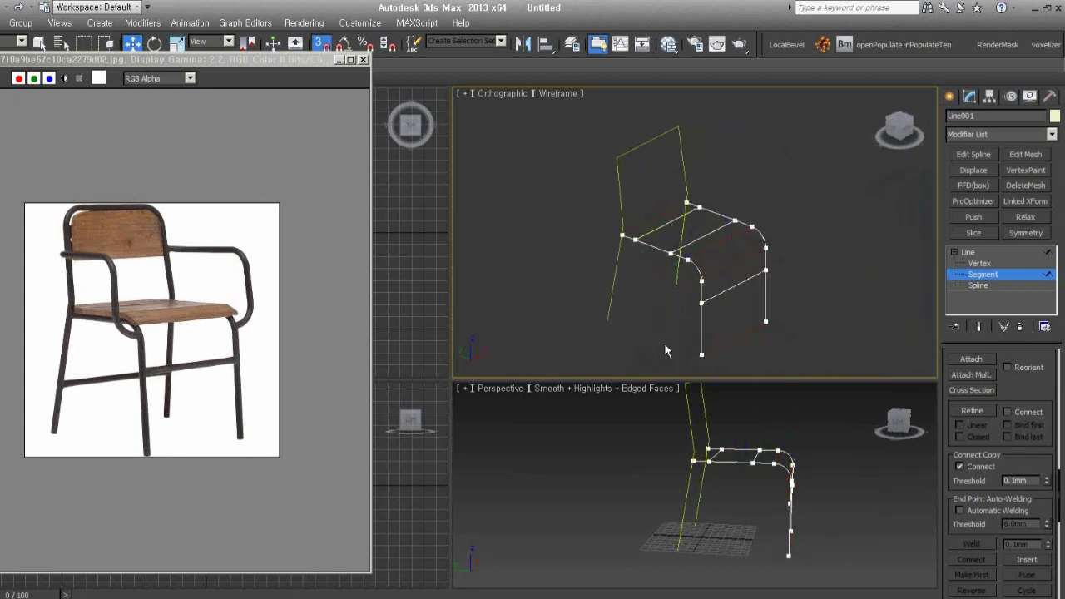
pyautogui.keyDown('alt'); pyautogui.moveTo(850, 320); pyautogui.dragTo(839, 301, button='middle'); pyautogui.keyUp('alt')
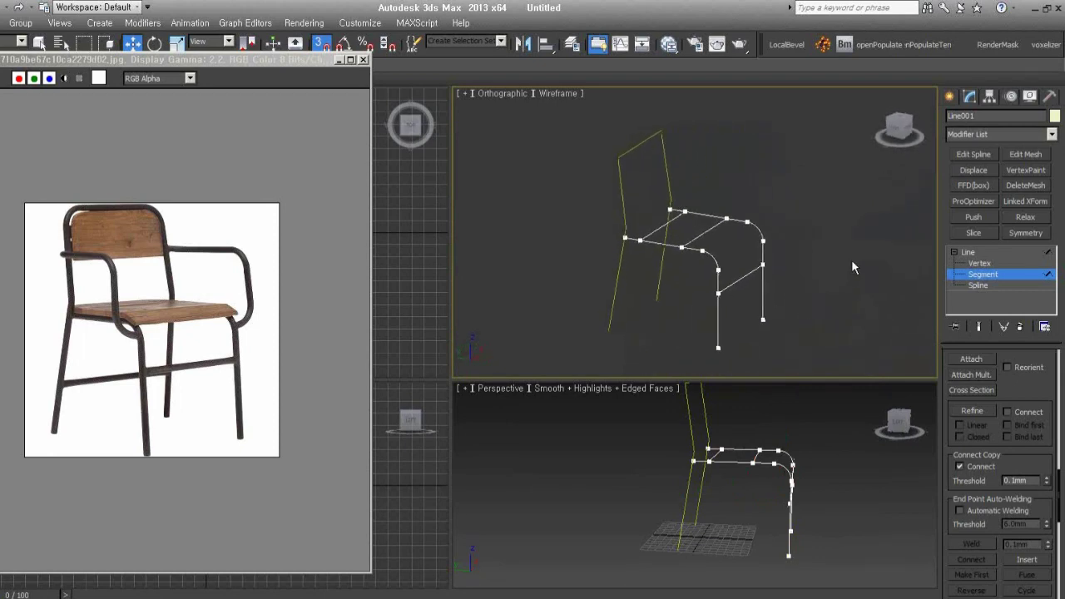
pyautogui.click(967, 251)
# Fillet the two top corner vertices of the chair back frame into rounded curves.
pyautogui.click(703, 151)
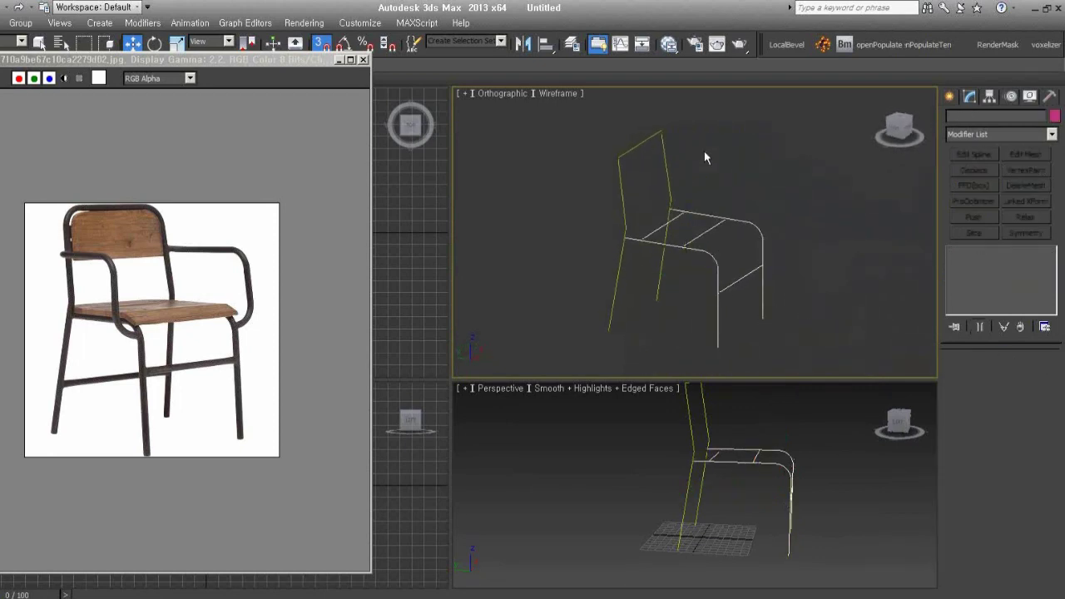
pyautogui.click(664, 147)
pyautogui.click(979, 263)
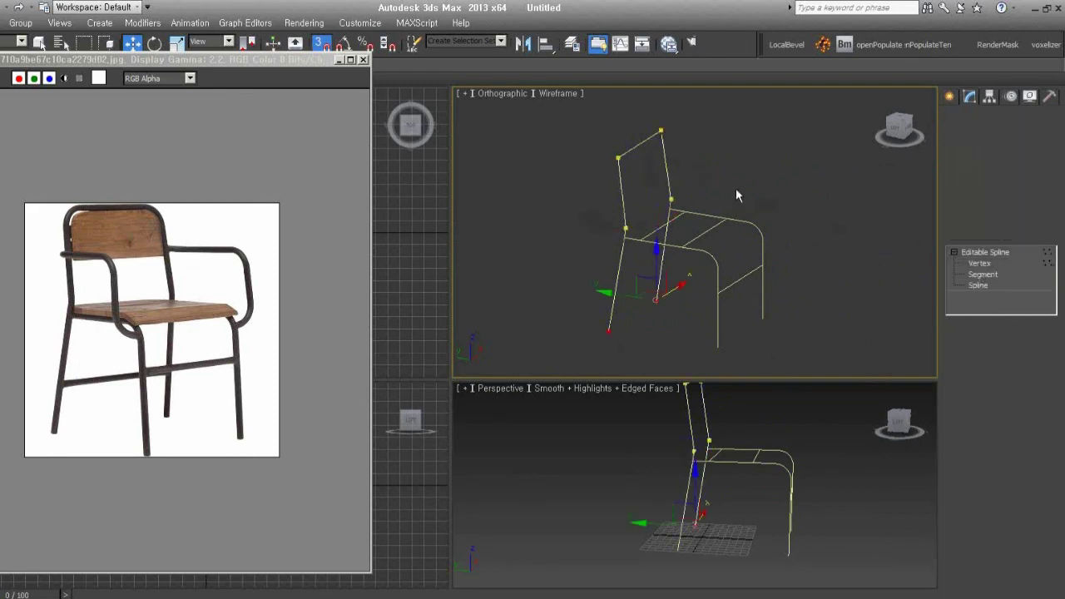
pyautogui.moveTo(582, 114); pyautogui.dragTo(692, 171)
pyautogui.click(971, 473)
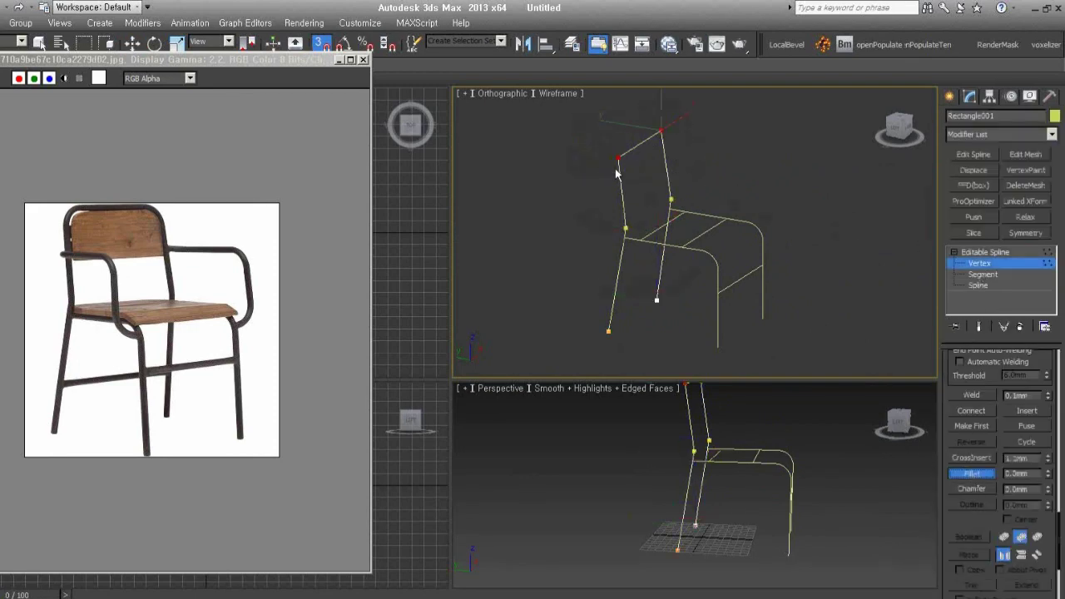
pyautogui.moveTo(619, 159); pyautogui.dragTo(622, 142)
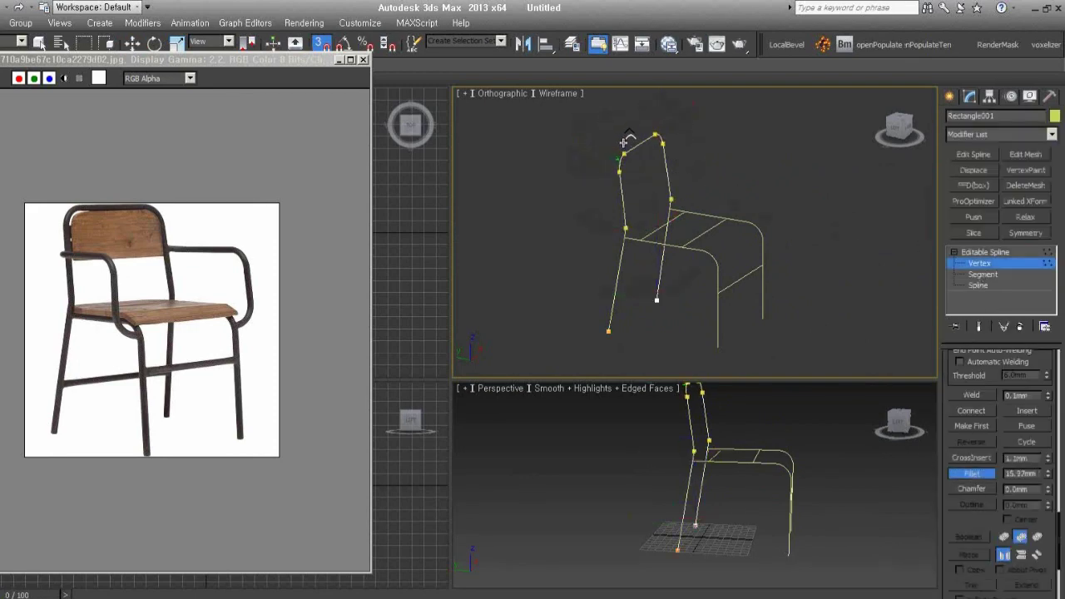
# Select the two bend vertices midway down the back and frame the Left view.
pyautogui.moveTo(676, 189)
pyautogui.mouseDown()
pyautogui.moveTo(622, 246)
pyautogui.moveTo(646, 223)
pyautogui.mouseUp()
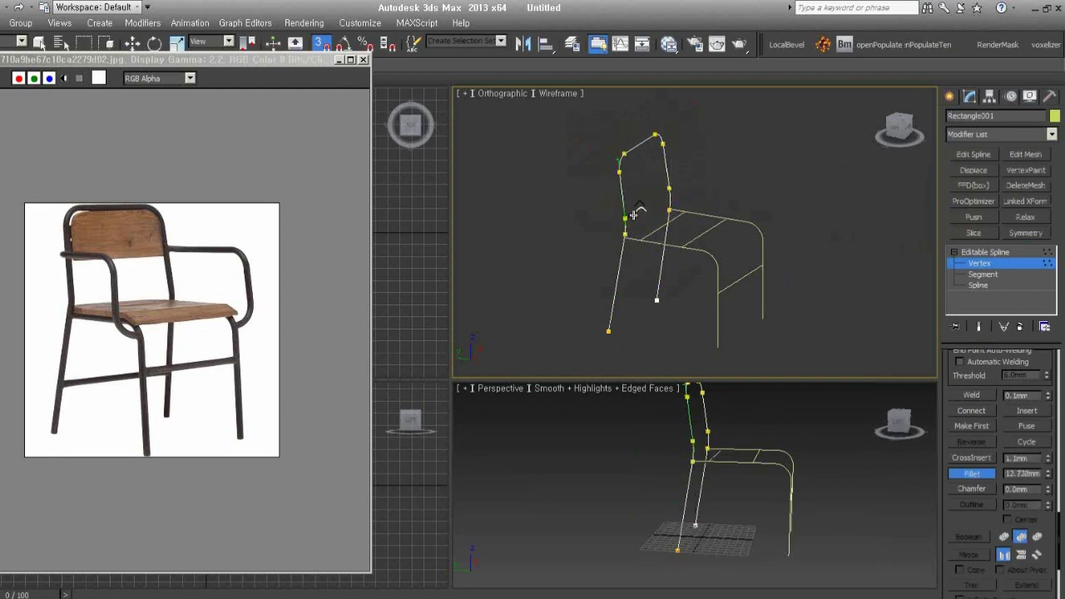
pyautogui.keyDown('alt'); pyautogui.moveTo(805, 250); pyautogui.dragTo(752, 293, button='middle'); pyautogui.keyUp('alt')
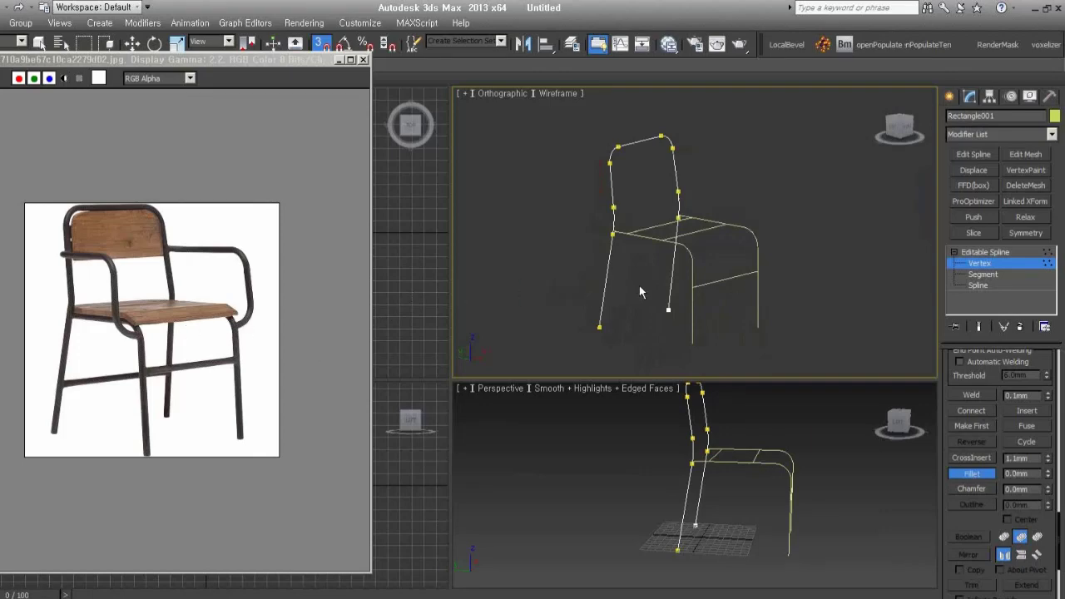
pyautogui.press('l')
pyautogui.press('z')
pyautogui.moveTo(725, 247); pyautogui.dragTo(631, 279, button='middle')
# Draw a three-point armrest line in the Left view, running forward then down to the seat.
pyautogui.click(983, 251)
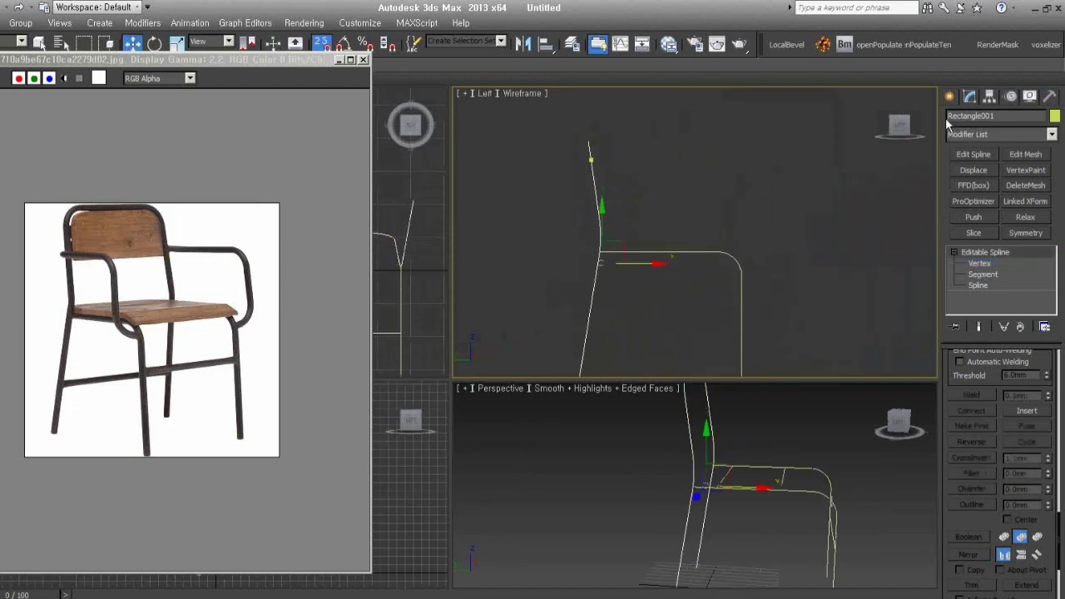
pyautogui.click(949, 97)
pyautogui.click(974, 197)
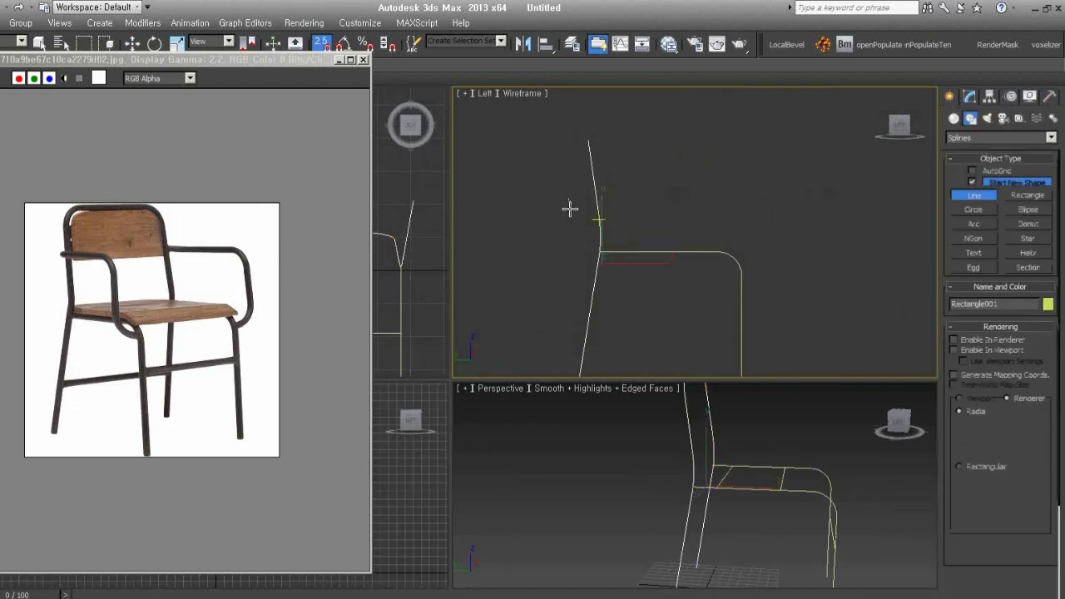
pyautogui.click(595, 190)
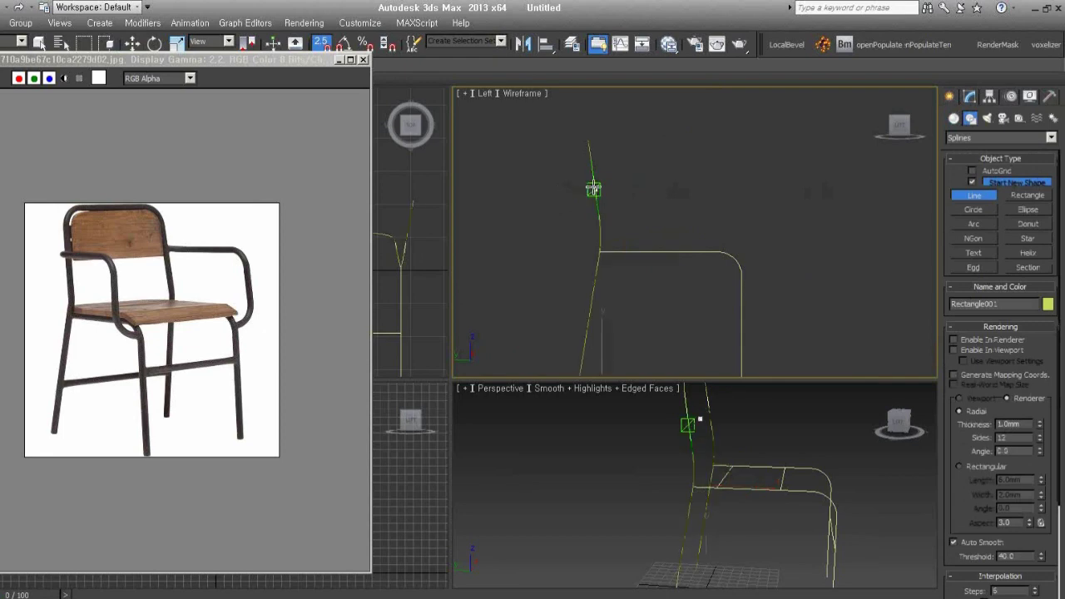
pyautogui.click(725, 190)
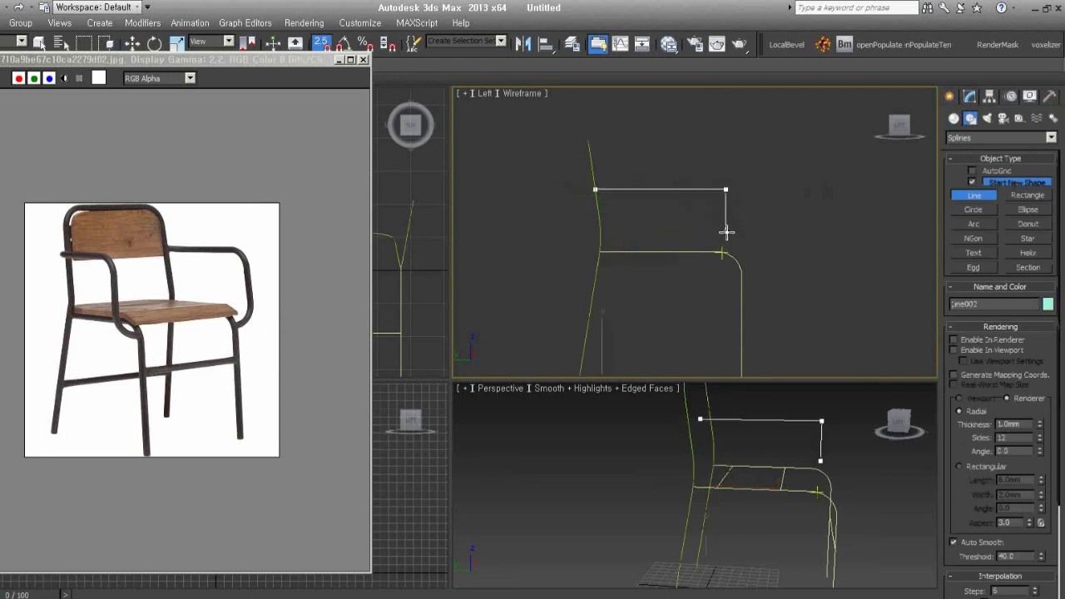
pyautogui.click(744, 277)
pyautogui.rightClick(832, 266)
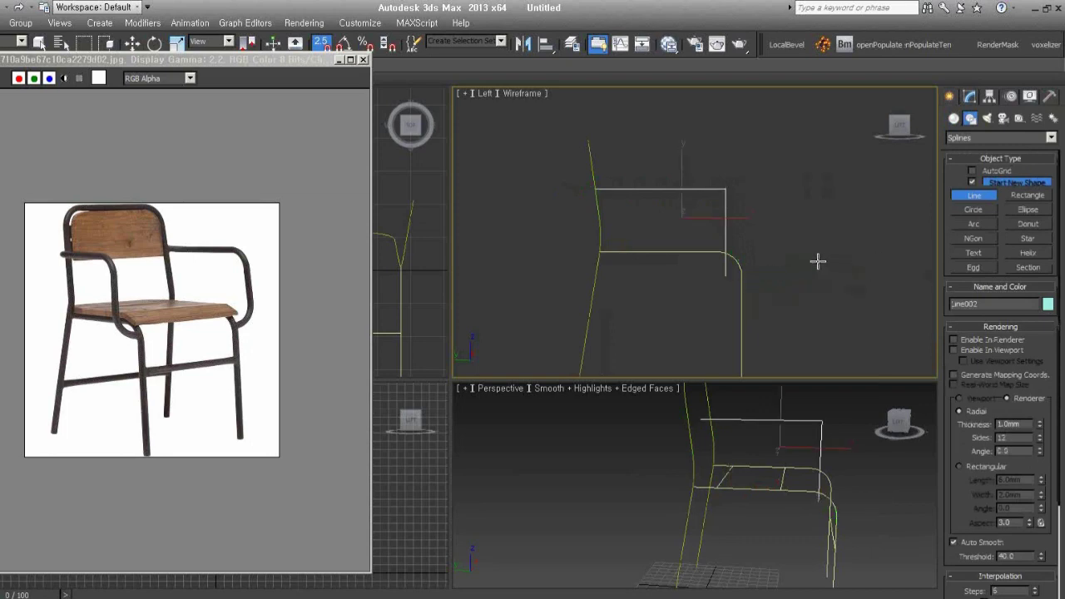
pyautogui.press('w')
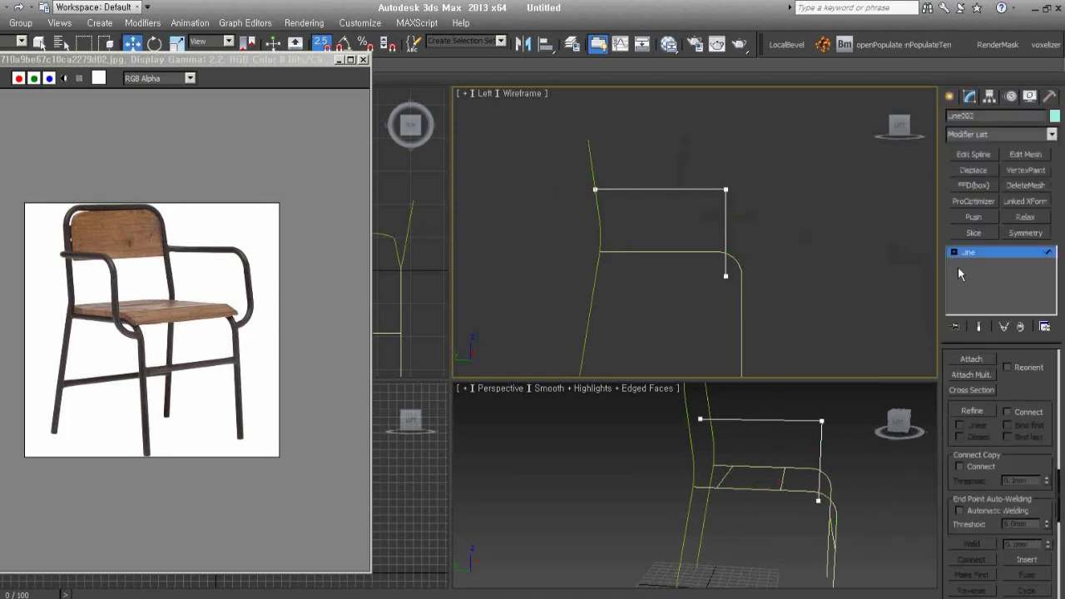
pyautogui.click(953, 251)
pyautogui.press('2')
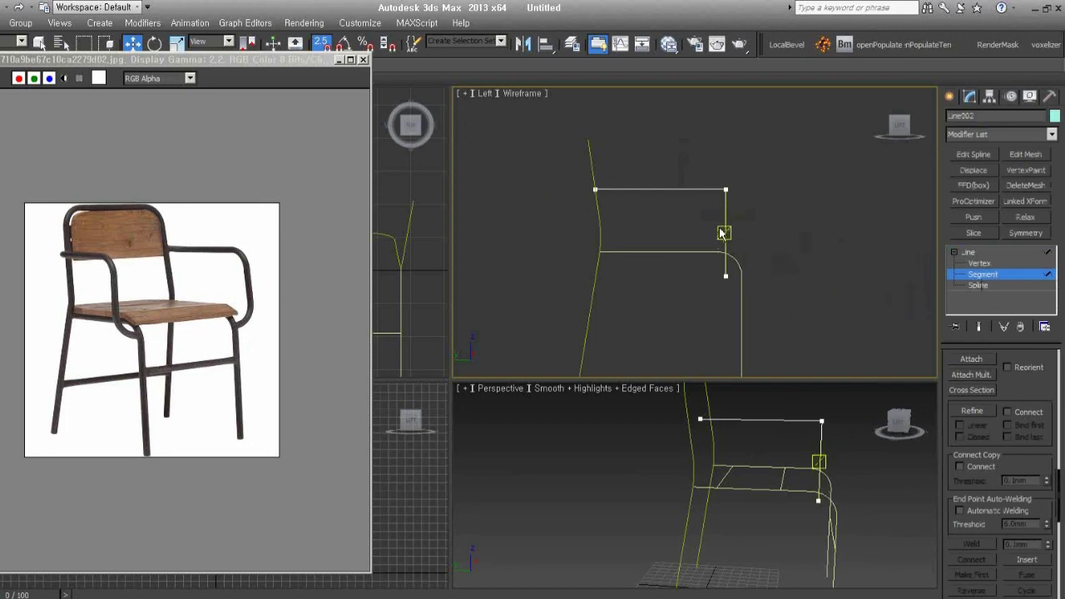
# Nudge the armrest's vertical part forward and move the line to the chair's side.
pyautogui.moveTo(724, 233); pyautogui.dragTo(740, 232)
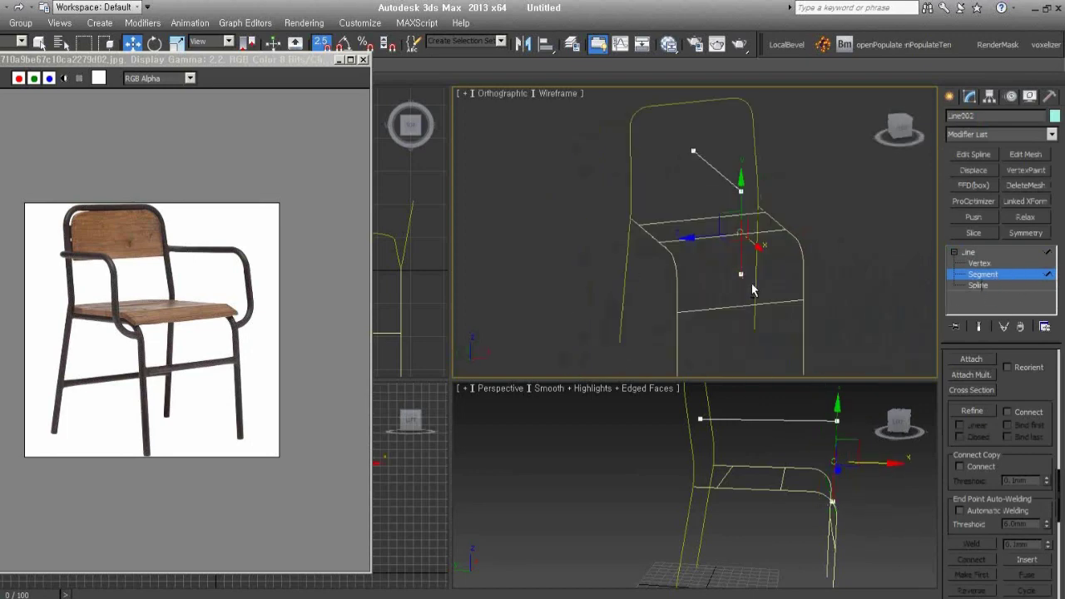
pyautogui.keyDown('alt'); pyautogui.moveTo(732, 249); pyautogui.dragTo(773, 235, button='middle'); pyautogui.keyUp('alt')
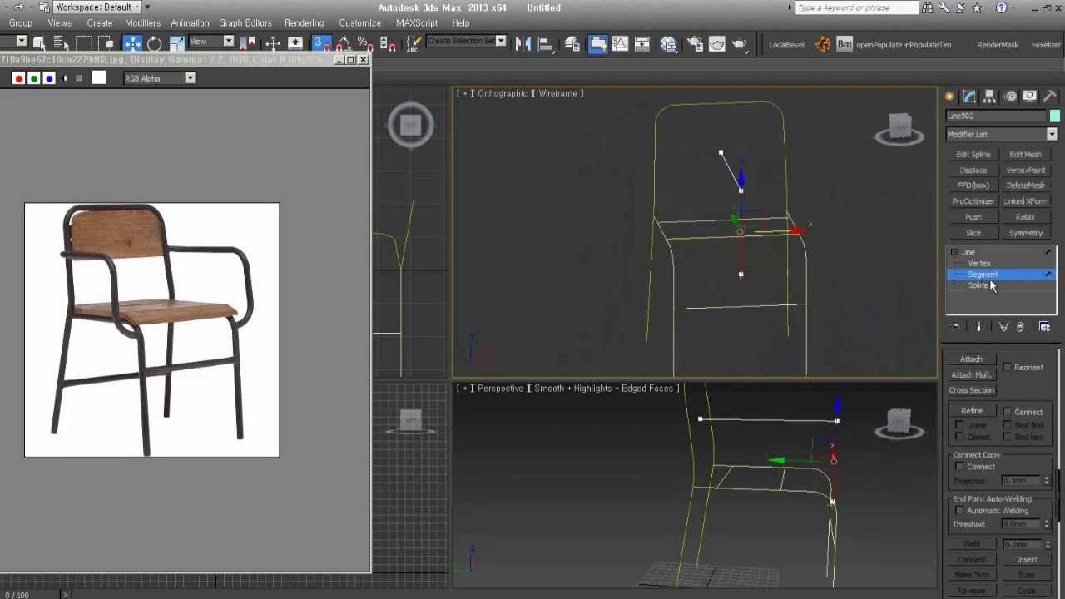
pyautogui.press('2')
pyautogui.moveTo(767, 201); pyautogui.dragTo(681, 210)
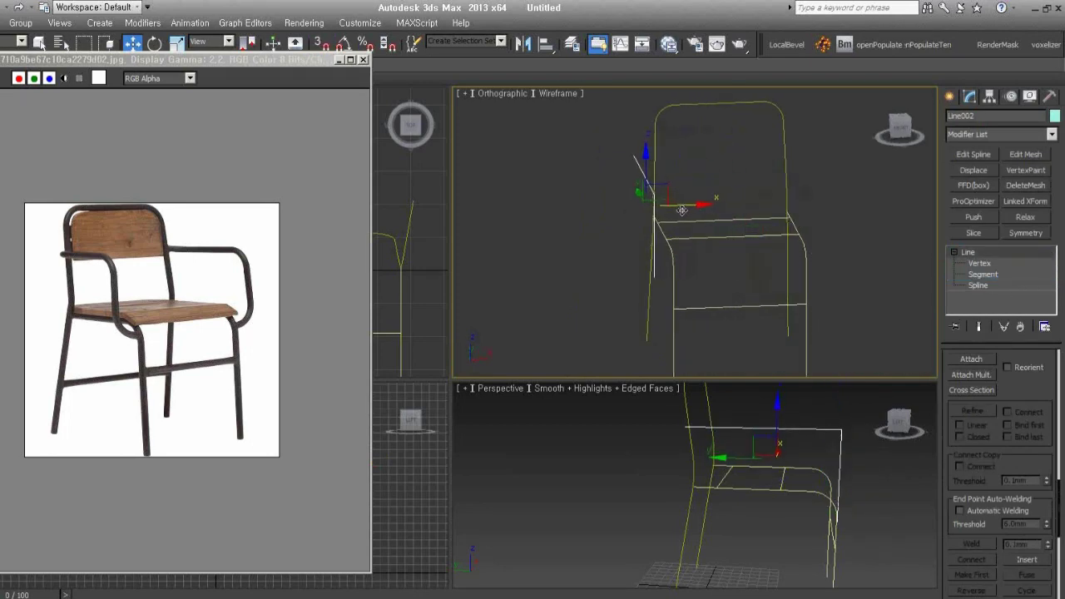
pyautogui.keyDown('alt'); pyautogui.moveTo(592, 274); pyautogui.dragTo(629, 277, button='middle'); pyautogui.keyUp('alt')
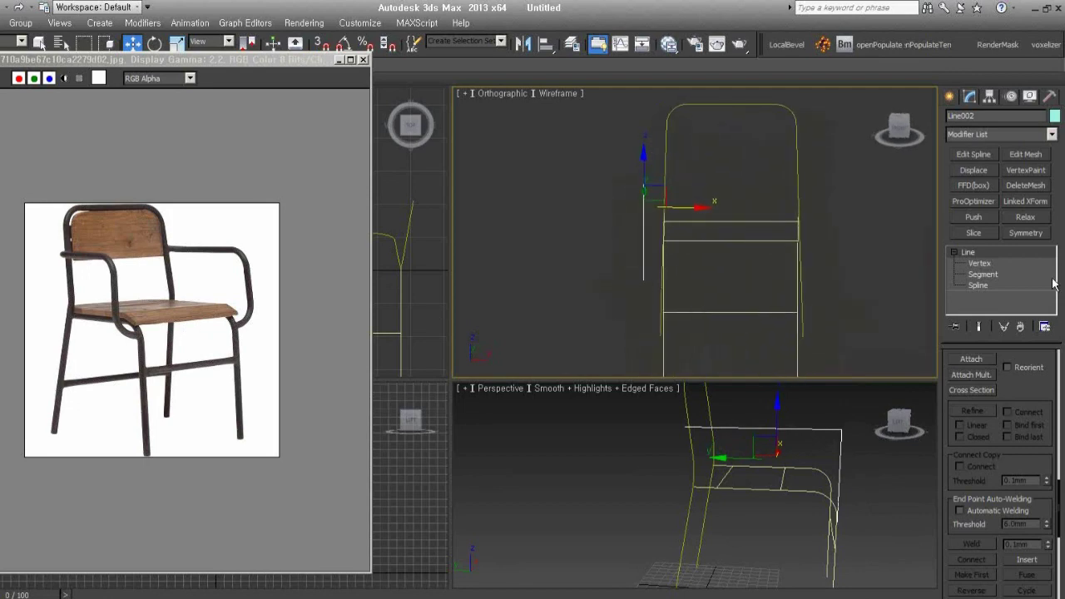
# Copy an armrest segment sideways with snapping, creating connecting bars.
pyautogui.click(982, 273)
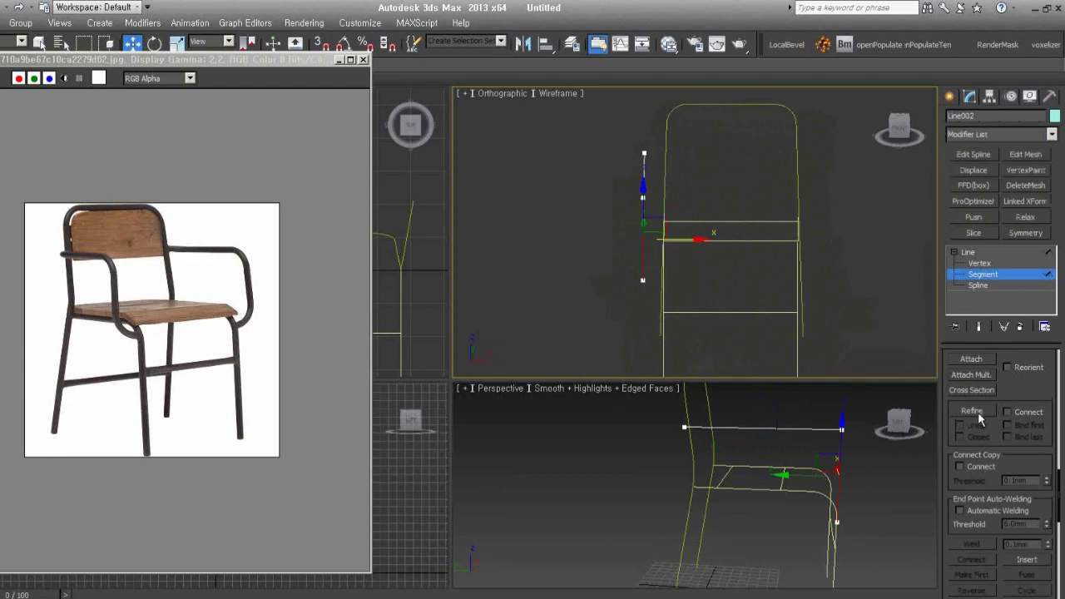
pyautogui.scroll(1, 985, 471)
pyautogui.moveTo(794, 358)
pyautogui.keyDown('alt'); pyautogui.mouseDown(button='middle')
pyautogui.moveTo(685, 261)
pyautogui.moveTo(671, 218)
pyautogui.moveTo(719, 252)
pyautogui.mouseUp(button='middle'); pyautogui.keyUp('alt')
pyautogui.click(615, 235)
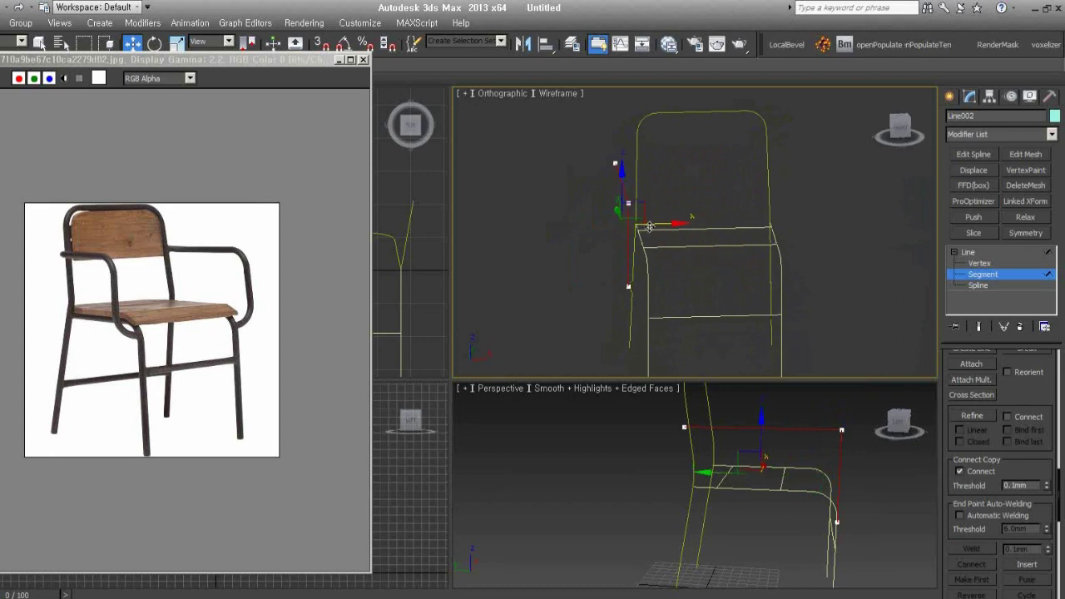
pyautogui.press('s')
pyautogui.keyDown('shift'); pyautogui.moveTo(654, 226); pyautogui.dragTo(675, 226); pyautogui.keyUp('shift')
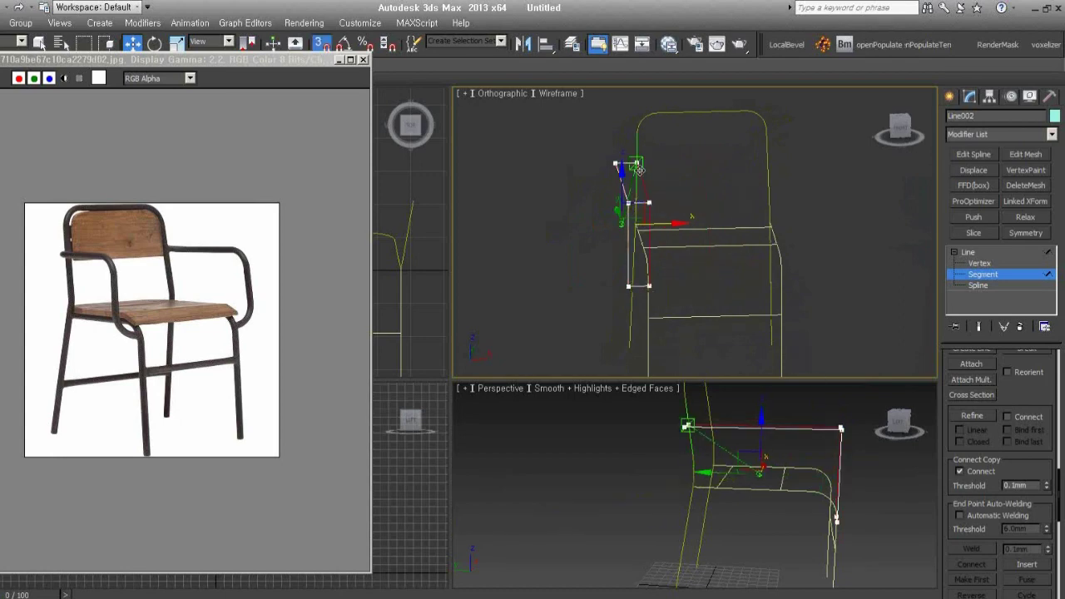
# Delete the stray arm segment, then select all of Line002's vertices.
pyautogui.click(756, 264)
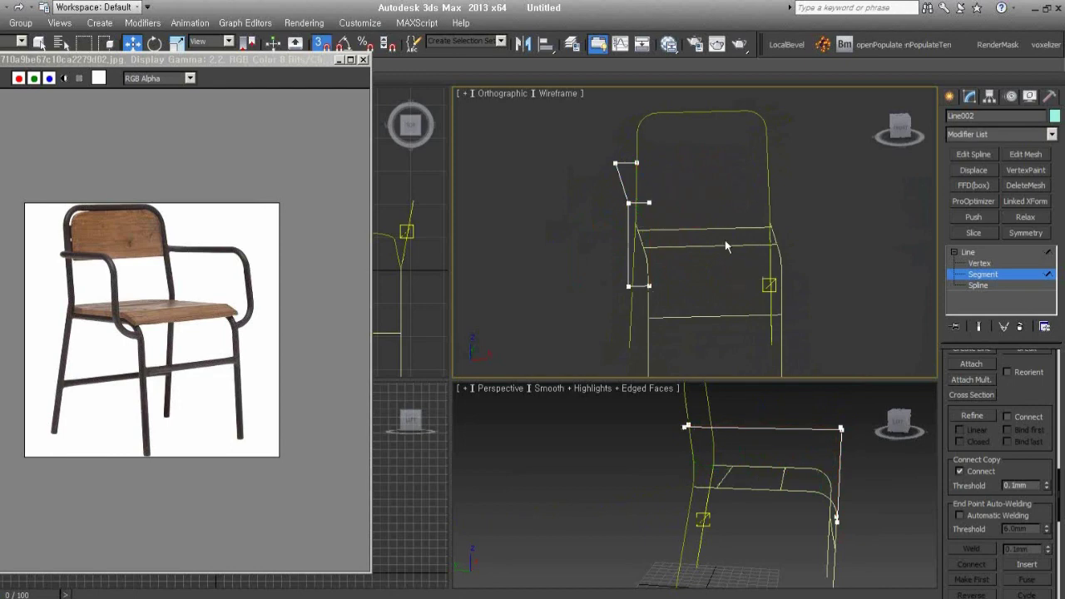
pyautogui.click(647, 202)
pyautogui.press('Delete')
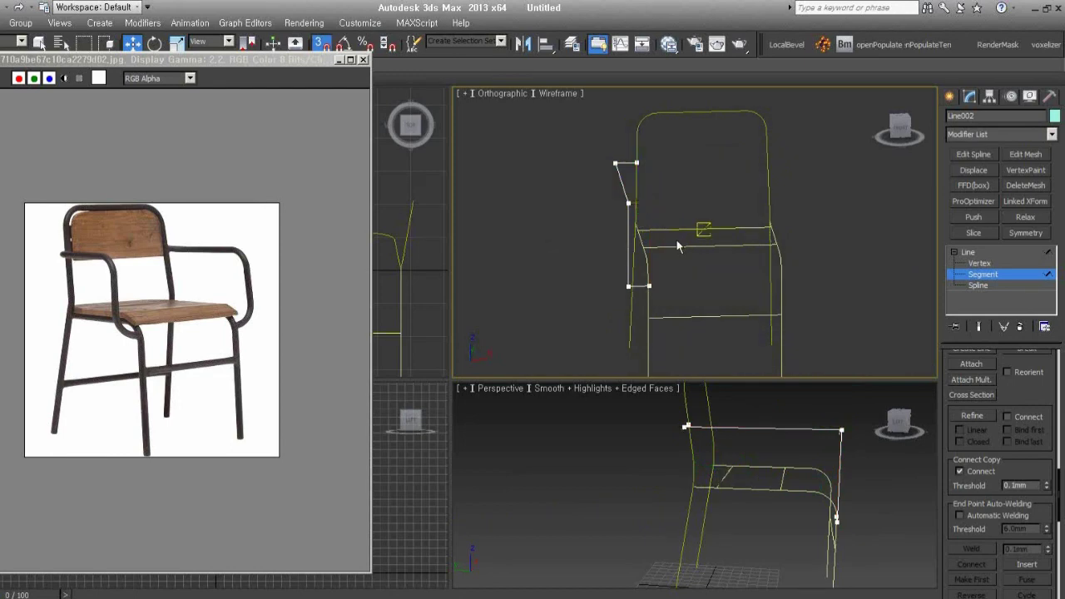
pyautogui.keyDown('alt'); pyautogui.moveTo(645, 271); pyautogui.dragTo(714, 278, button='middle'); pyautogui.keyUp('alt')
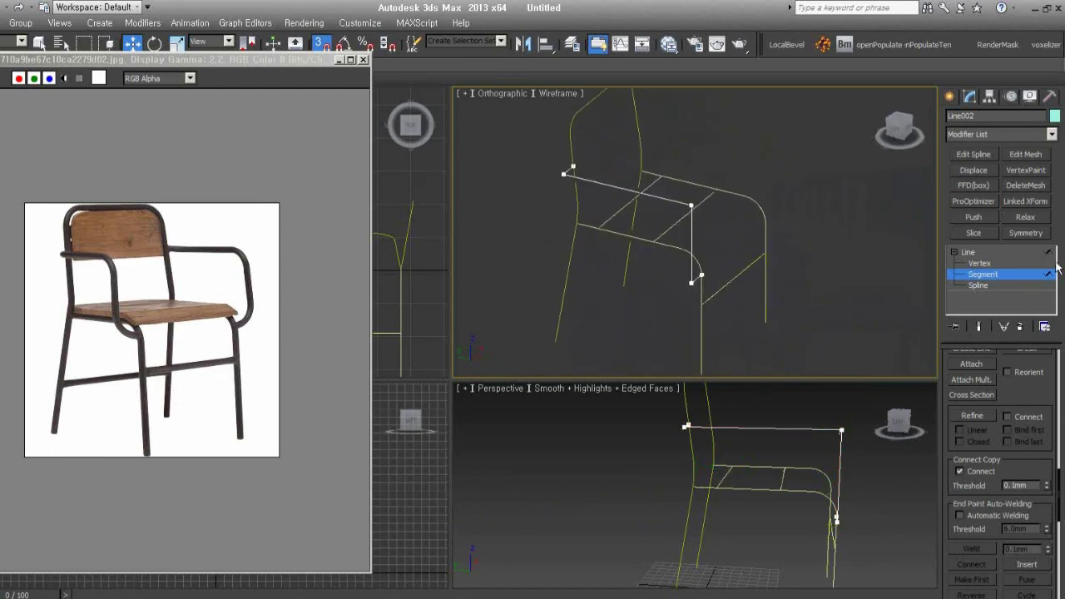
pyautogui.click(981, 271)
pyautogui.click(980, 263)
pyautogui.hotkey('ctrl', 'a')
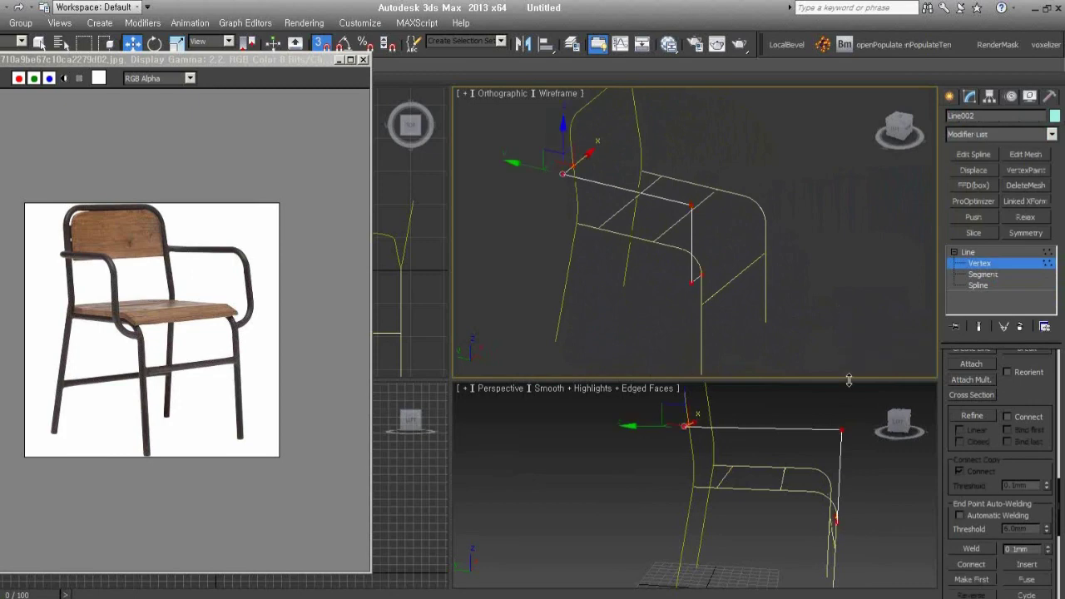
# Weld the overlapping end vertices and fillet the armrest's front corner.
pyautogui.moveTo(1002, 470); pyautogui.dragTo(998, 429)
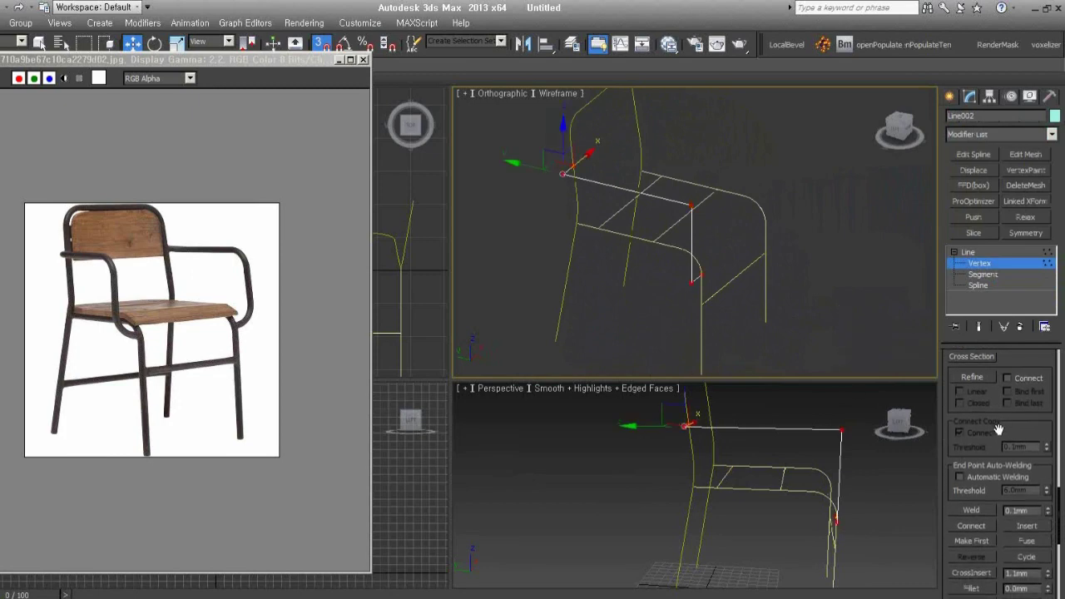
pyautogui.click(969, 509)
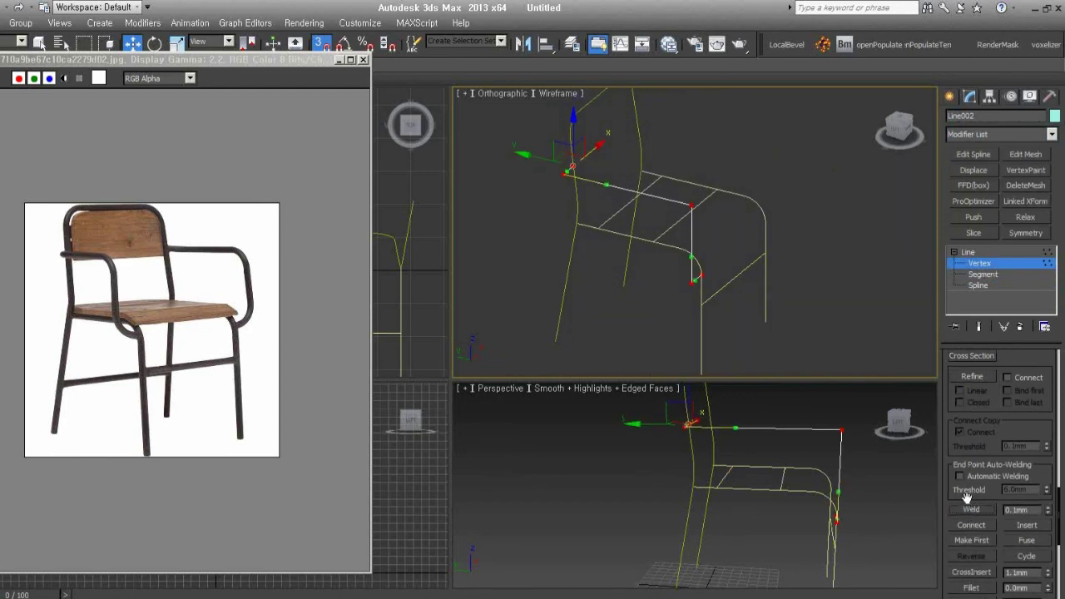
pyautogui.keyDown('alt'); pyautogui.moveTo(886, 283); pyautogui.dragTo(807, 282, button='middle'); pyautogui.keyUp('alt')
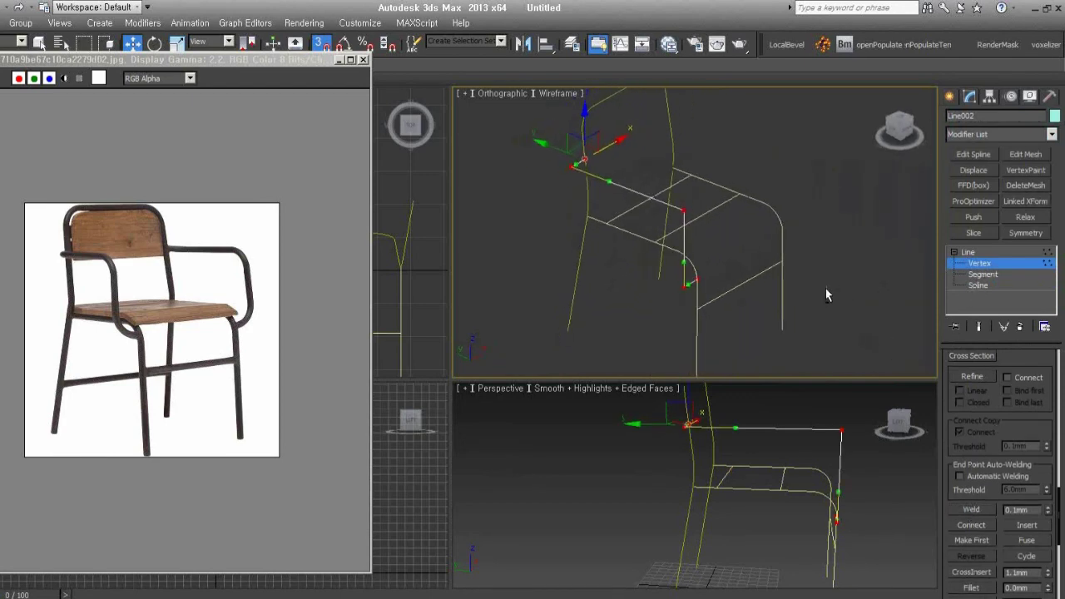
pyautogui.moveTo(712, 223); pyautogui.dragTo(669, 198)
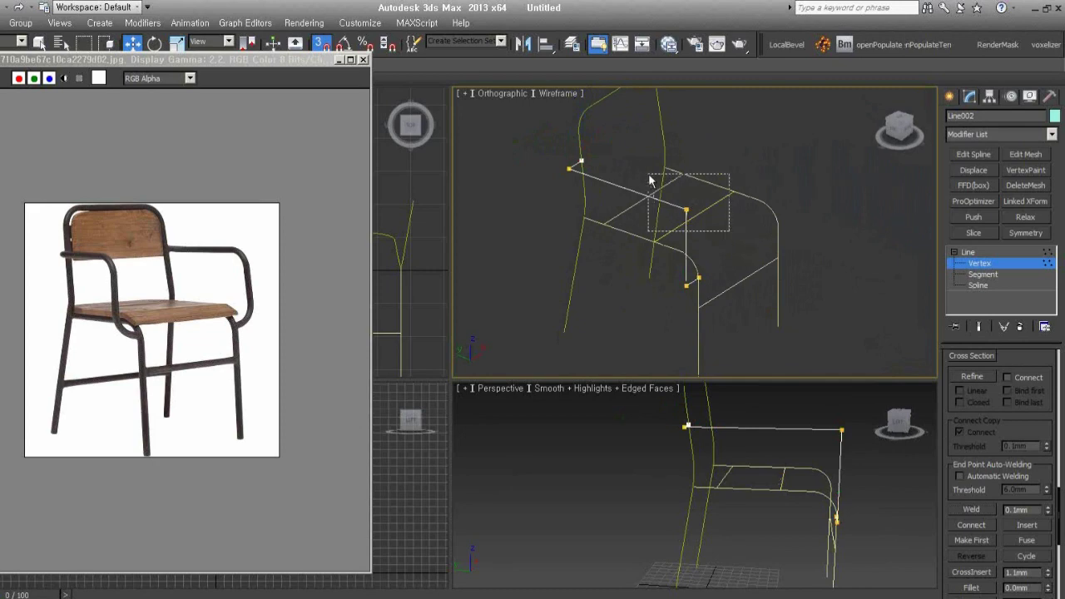
pyautogui.scroll(-5, 1003, 445)
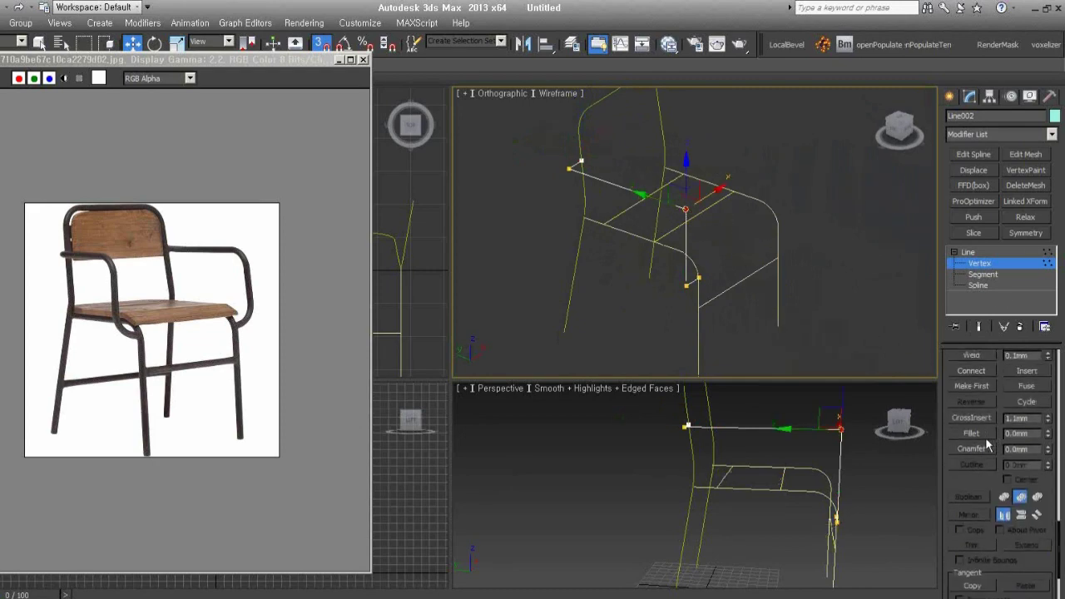
pyautogui.click(971, 433)
pyautogui.moveTo(687, 208); pyautogui.dragTo(692, 188)
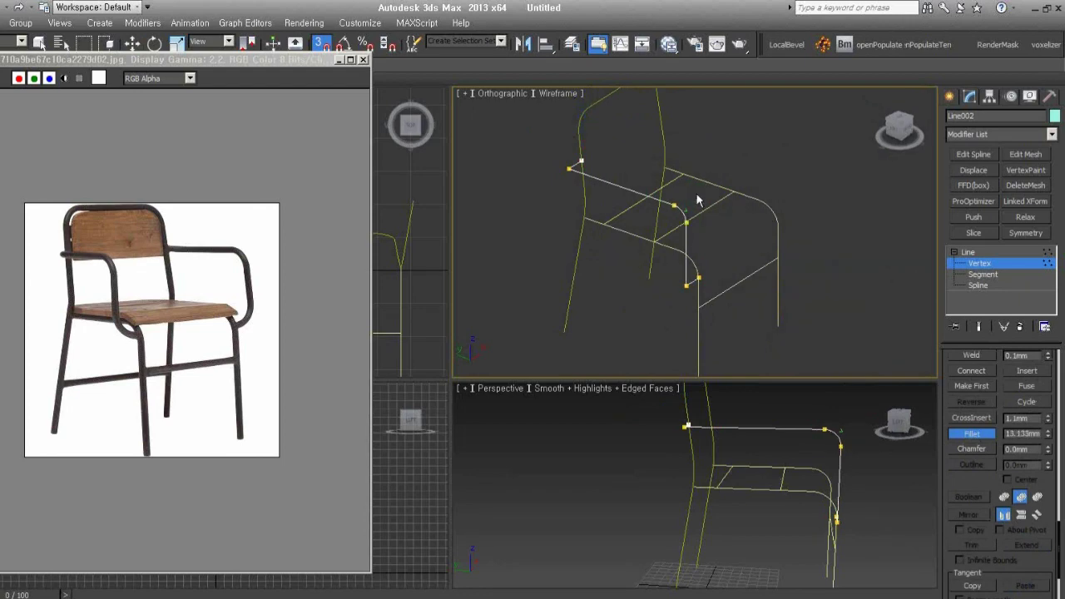
# Fillet the upper arm and seat corners into smooth curves.
pyautogui.keyDown('alt'); pyautogui.moveTo(677, 216); pyautogui.dragTo(719, 241, button='middle'); pyautogui.keyUp('alt')
pyautogui.click(602, 153)
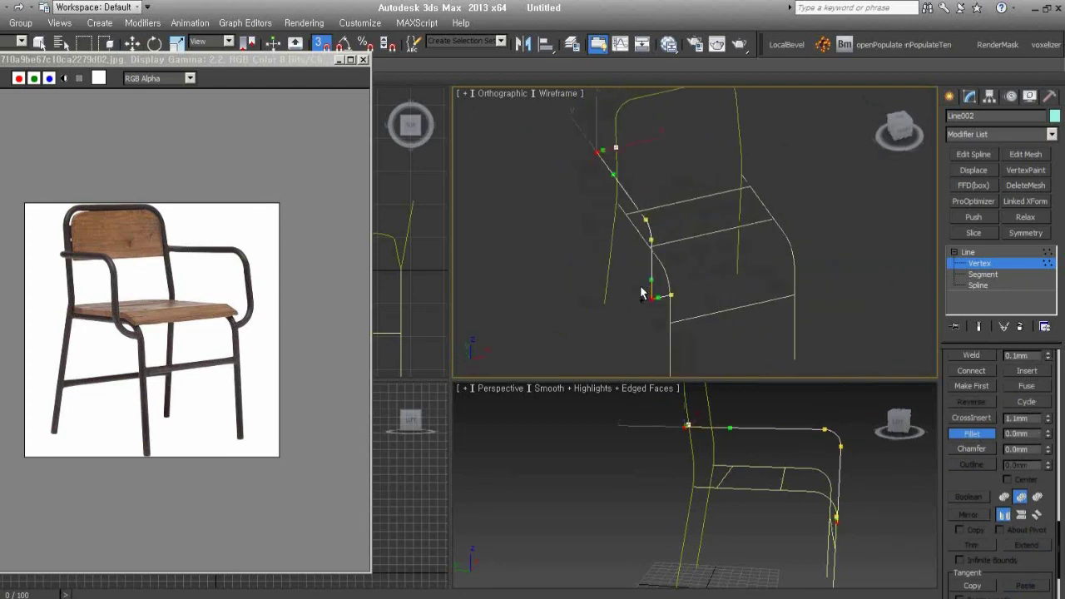
pyautogui.moveTo(651, 300); pyautogui.dragTo(662, 252)
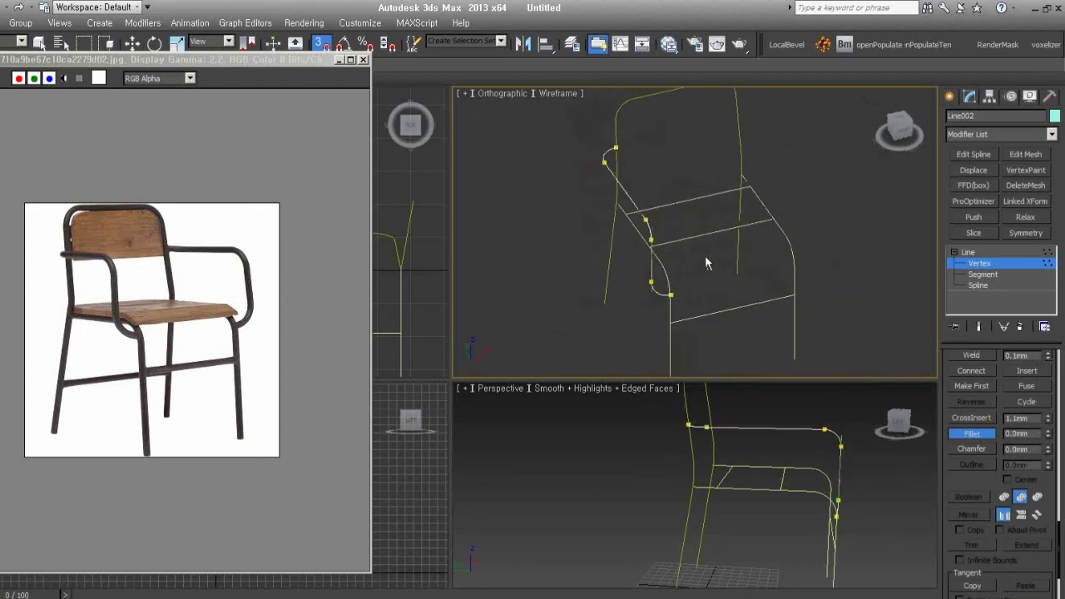
pyautogui.keyDown('alt'); pyautogui.moveTo(704, 255); pyautogui.dragTo(741, 267, button='middle'); pyautogui.keyUp('alt')
pyautogui.press('w')
# Weld the lower and top-left arm end vertices, then exit Vertex mode.
pyautogui.moveTo(681, 316); pyautogui.dragTo(653, 287)
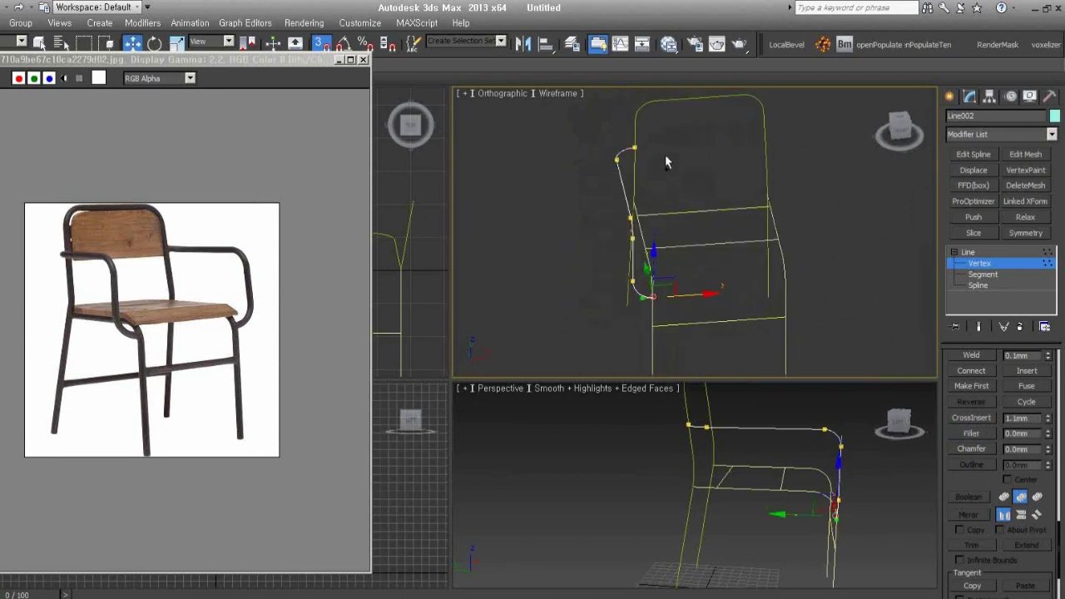
pyautogui.click(633, 148)
pyautogui.scroll(3, 986, 472)
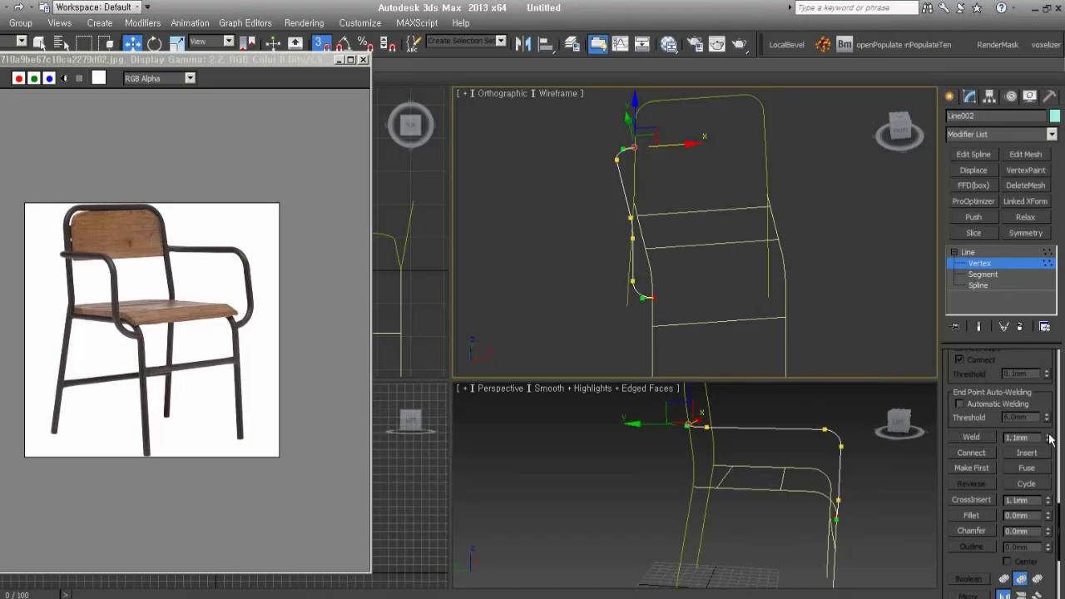
pyautogui.click(979, 440)
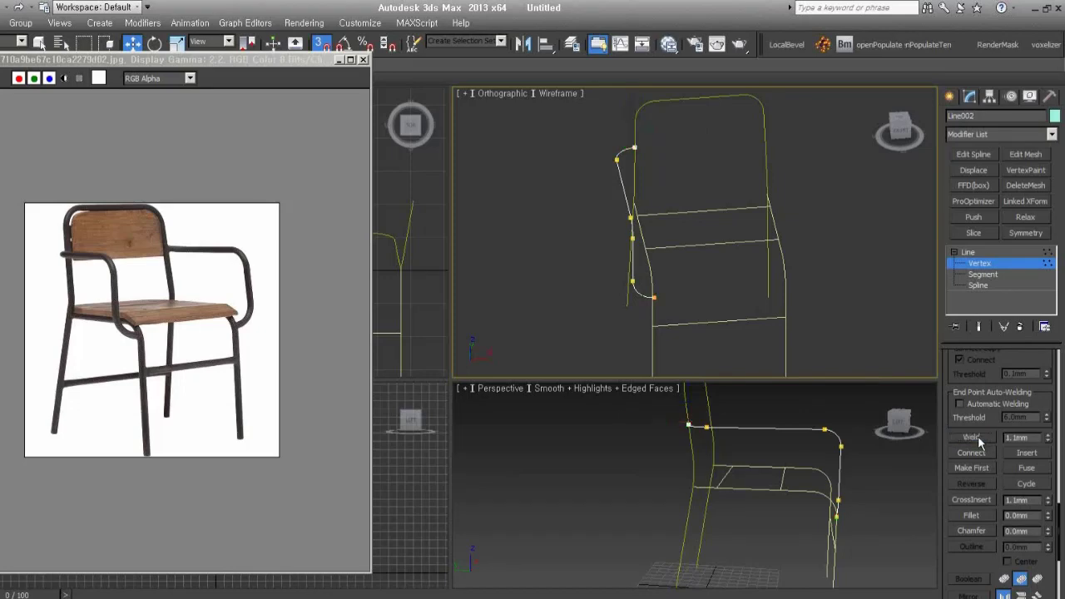
pyautogui.keyDown('alt'); pyautogui.moveTo(712, 322); pyautogui.dragTo(687, 329, button='middle'); pyautogui.keyUp('alt')
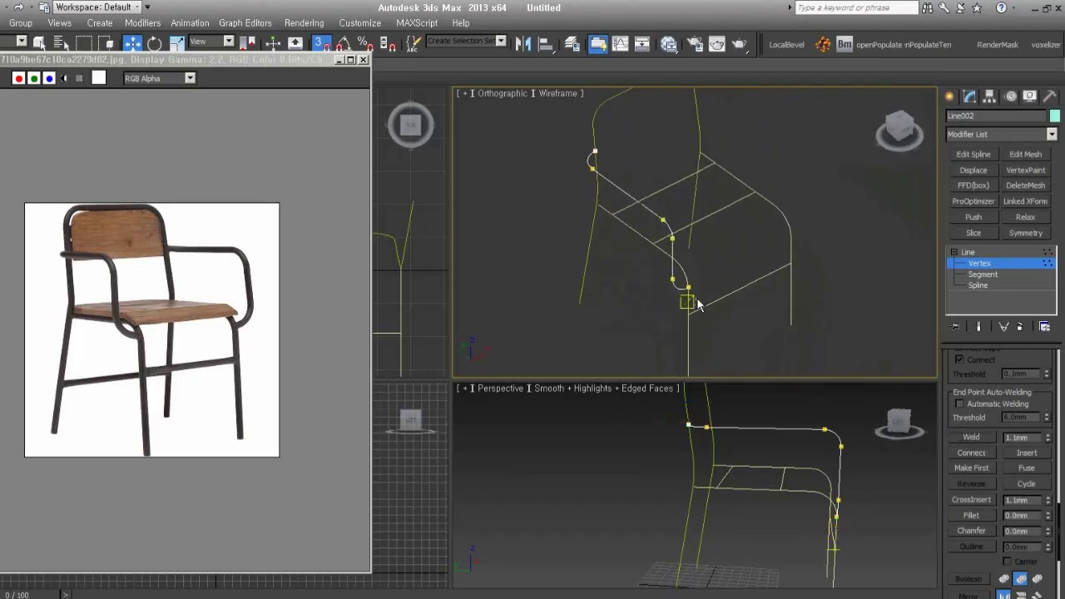
pyautogui.click(987, 265)
pyautogui.moveTo(784, 266)
pyautogui.keyDown('alt'); pyautogui.mouseDown(button='middle')
pyautogui.moveTo(720, 259)
pyautogui.moveTo(724, 268)
pyautogui.mouseUp(button='middle'); pyautogui.keyUp('alt')
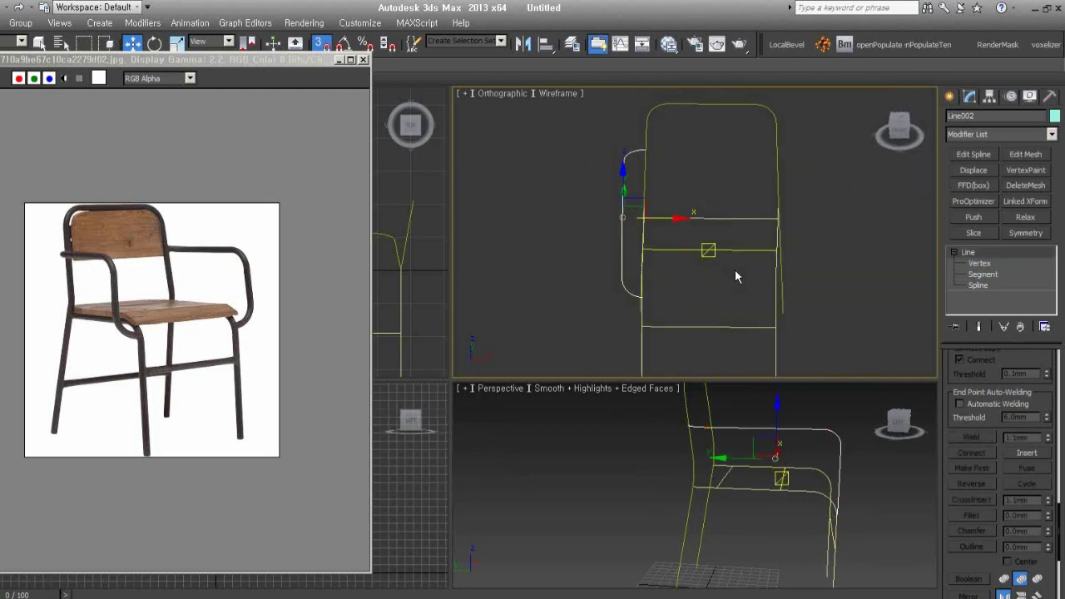
pyautogui.moveTo(798, 265)
pyautogui.keyDown('alt'); pyautogui.mouseDown(button='middle')
pyautogui.moveTo(725, 268)
pyautogui.moveTo(766, 266)
pyautogui.moveTo(695, 165)
pyautogui.mouseUp(button='middle'); pyautogui.keyUp('alt')
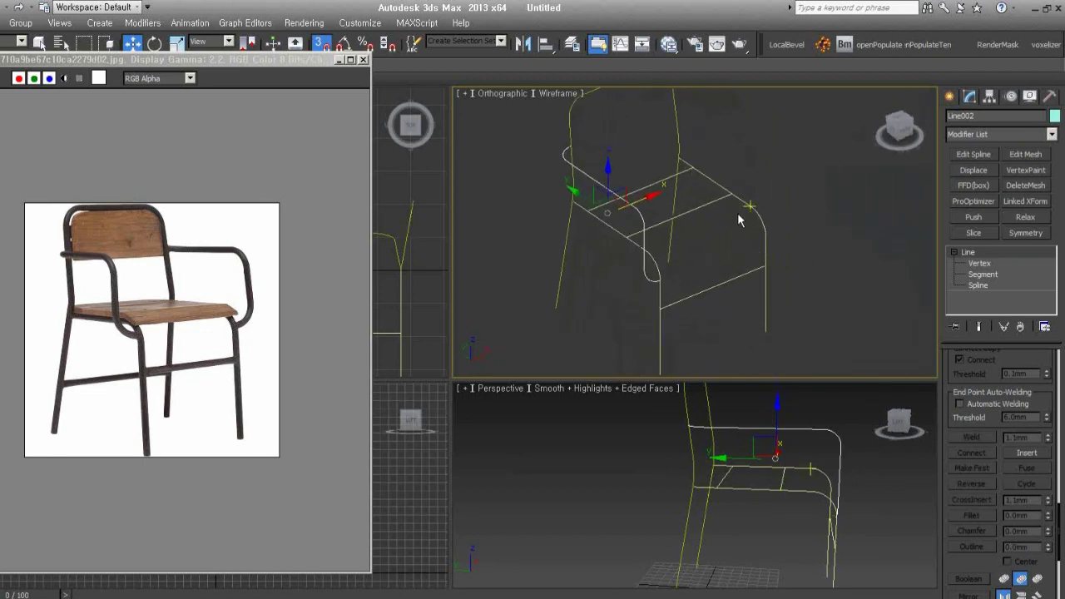
pyautogui.moveTo(693, 296); pyautogui.dragTo(702, 315, button='middle')
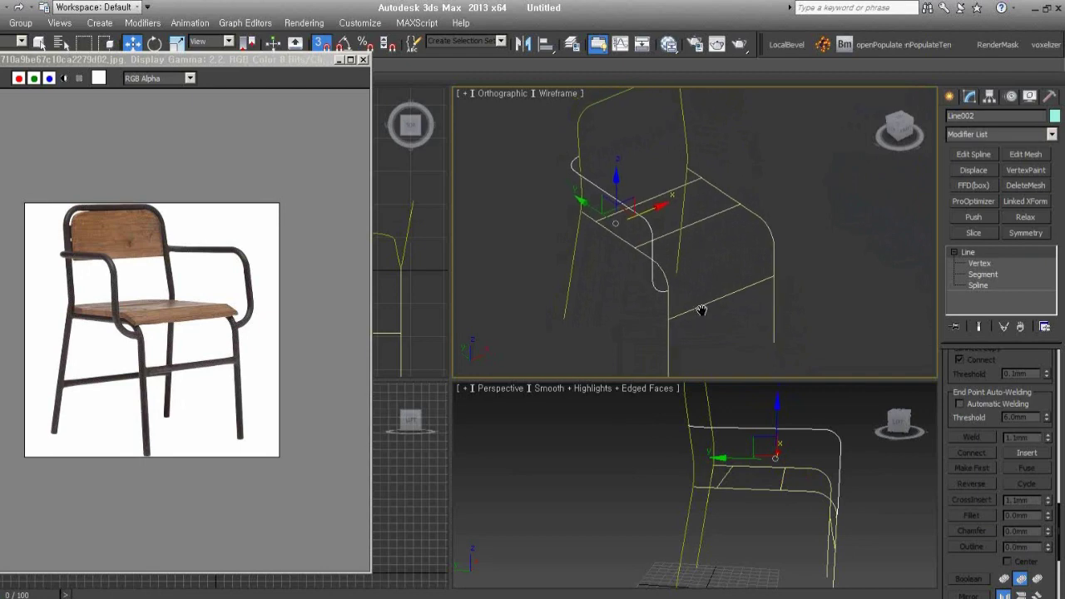
# Render the armrest line as a 5.0 mm tube in renderer and viewport.
pyautogui.scroll(-3, 701, 312)
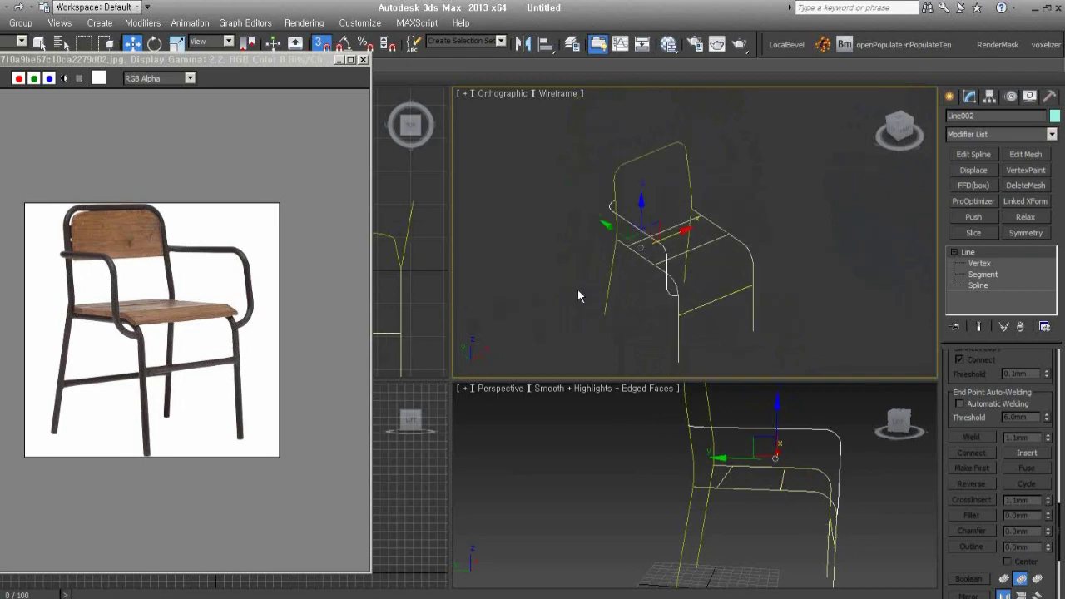
pyautogui.keyDown('alt'); pyautogui.moveTo(665, 297); pyautogui.dragTo(764, 311, button='middle'); pyautogui.keyUp('alt')
pyautogui.scroll(5, 954, 378)
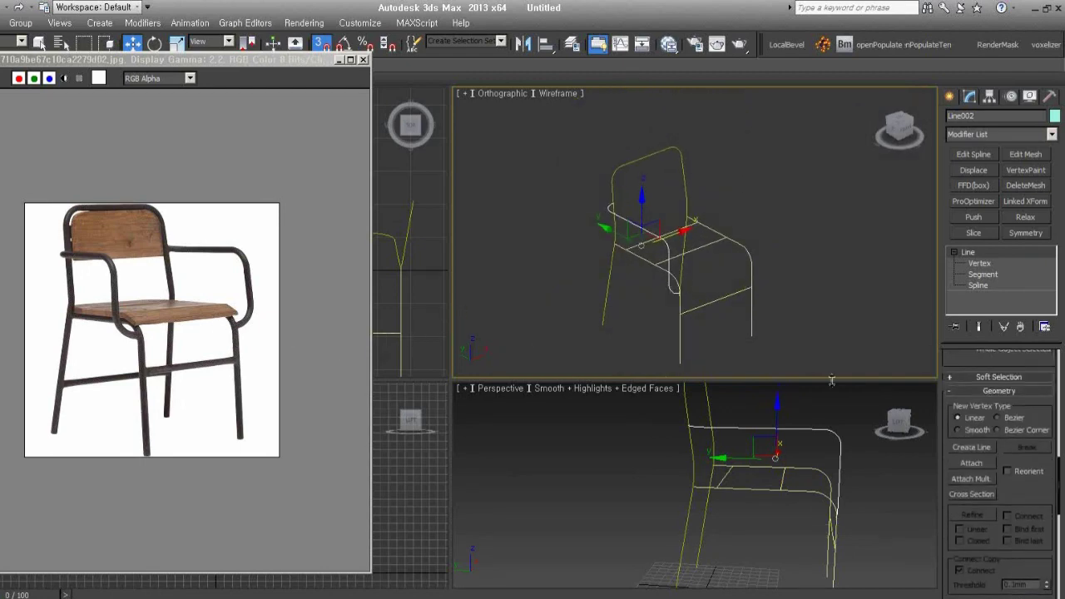
pyautogui.scroll(5, 960, 366)
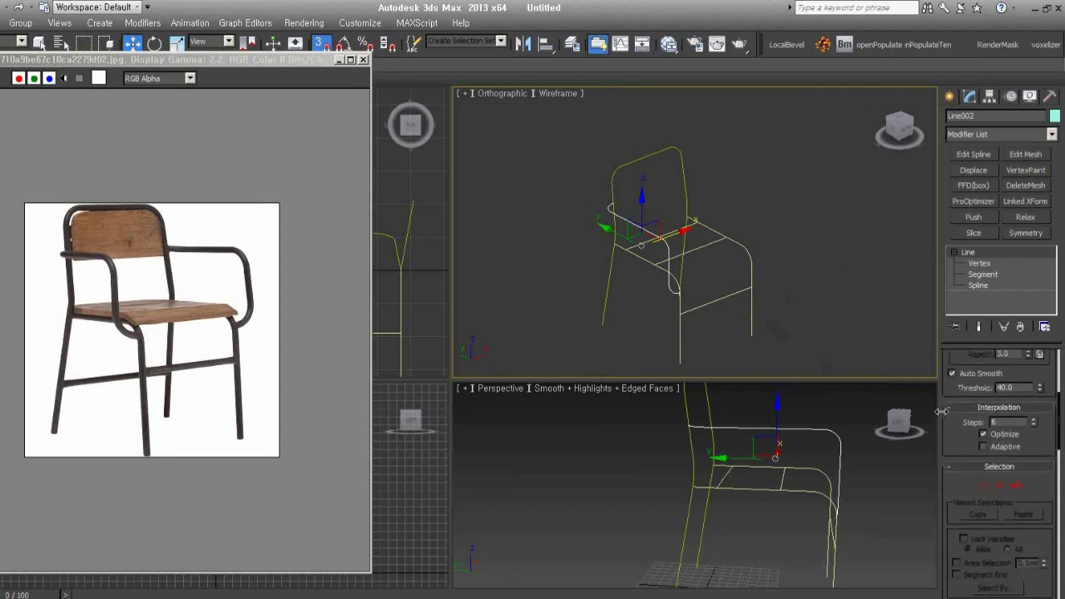
pyautogui.scroll(4, 955, 499)
pyautogui.scroll(1, 958, 471)
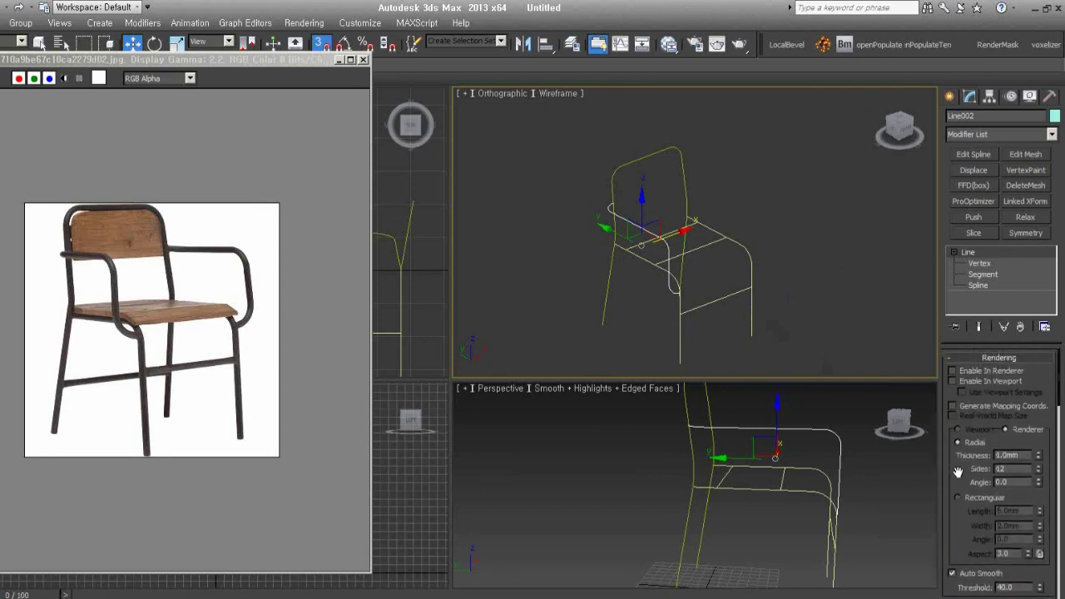
pyautogui.click(973, 371)
pyautogui.click(973, 381)
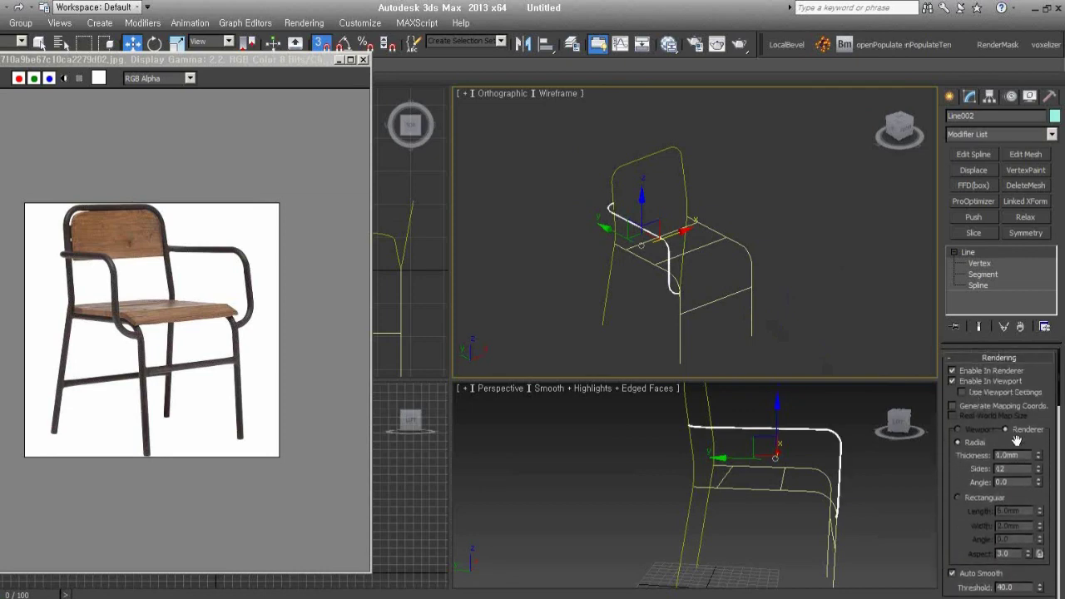
pyautogui.moveTo(1038, 463); pyautogui.dragTo(1035, 483)
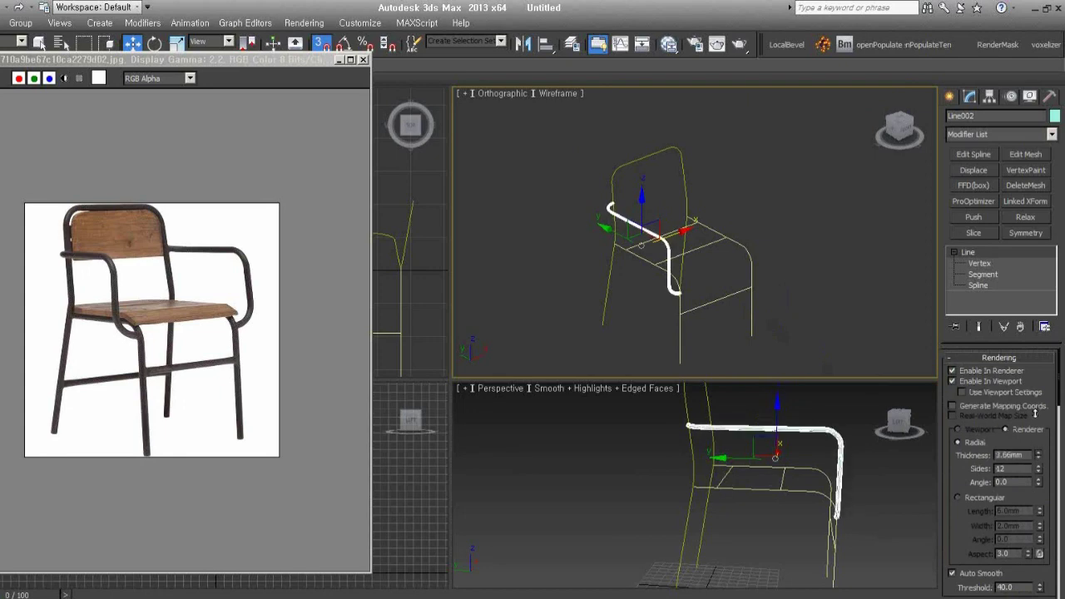
pyautogui.doubleClick(1009, 455)
pyautogui.write('5')
pyautogui.press('Return')
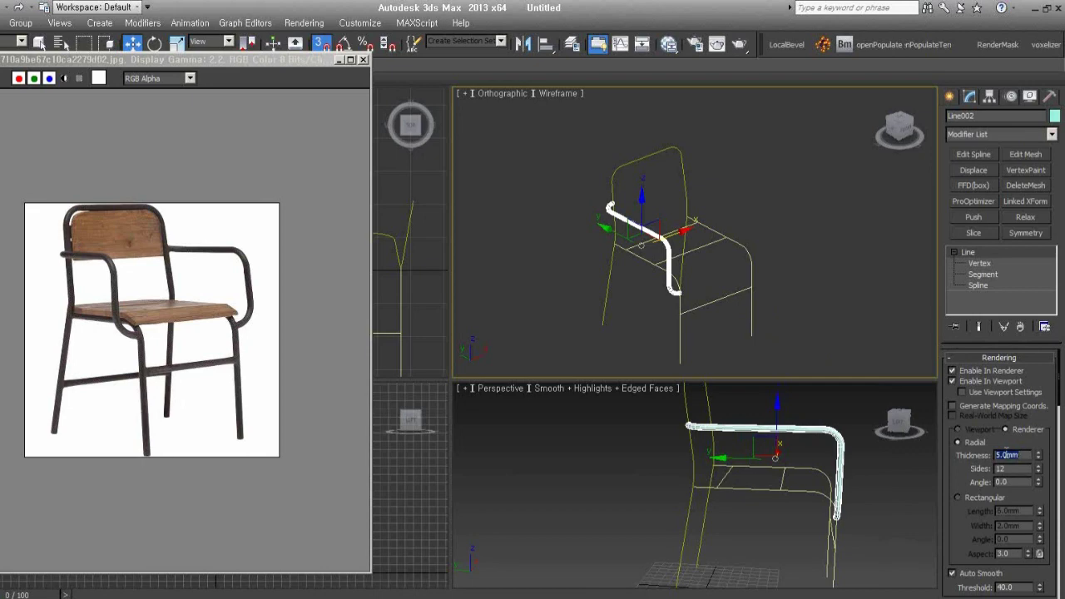
# Make the Line001 frame renderable and viewport-visible with 5.0 mm thickness.
pyautogui.click(713, 207)
pyautogui.click(702, 226)
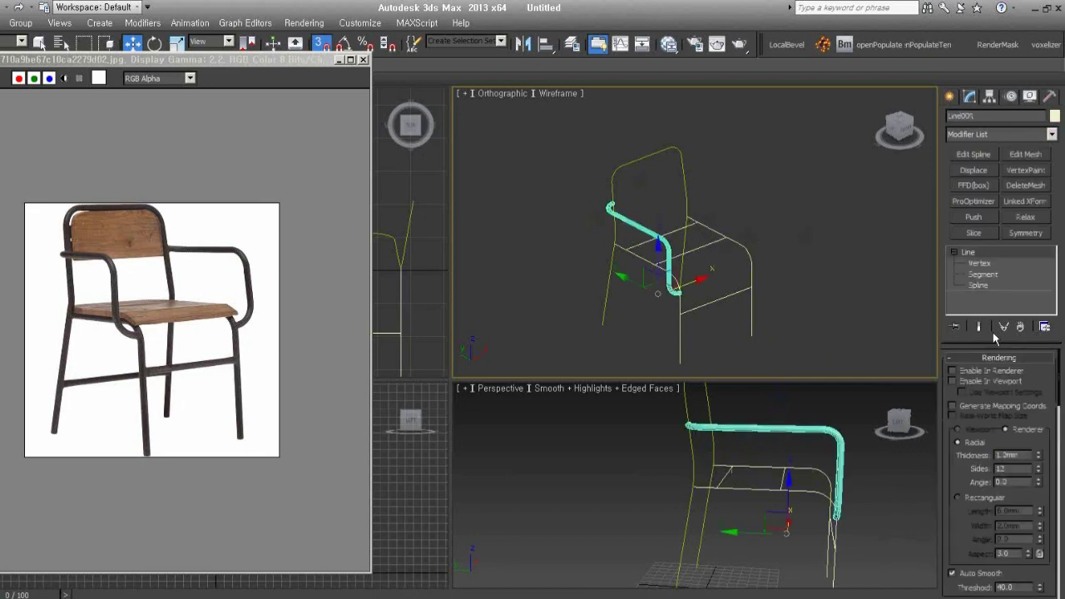
pyautogui.click(984, 371)
pyautogui.click(984, 380)
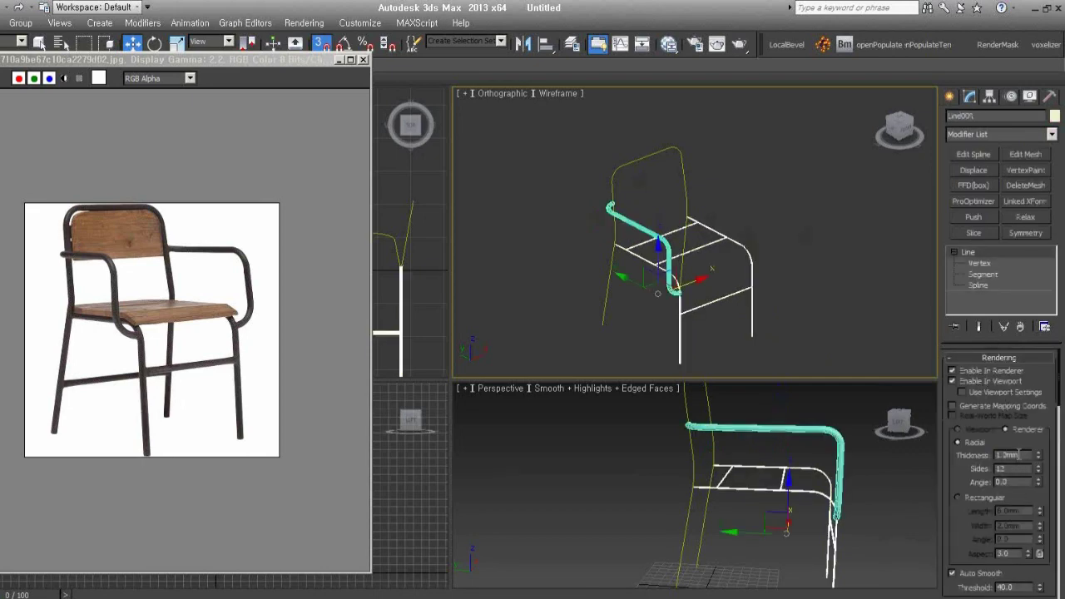
pyautogui.write('5')
pyautogui.press('Return')
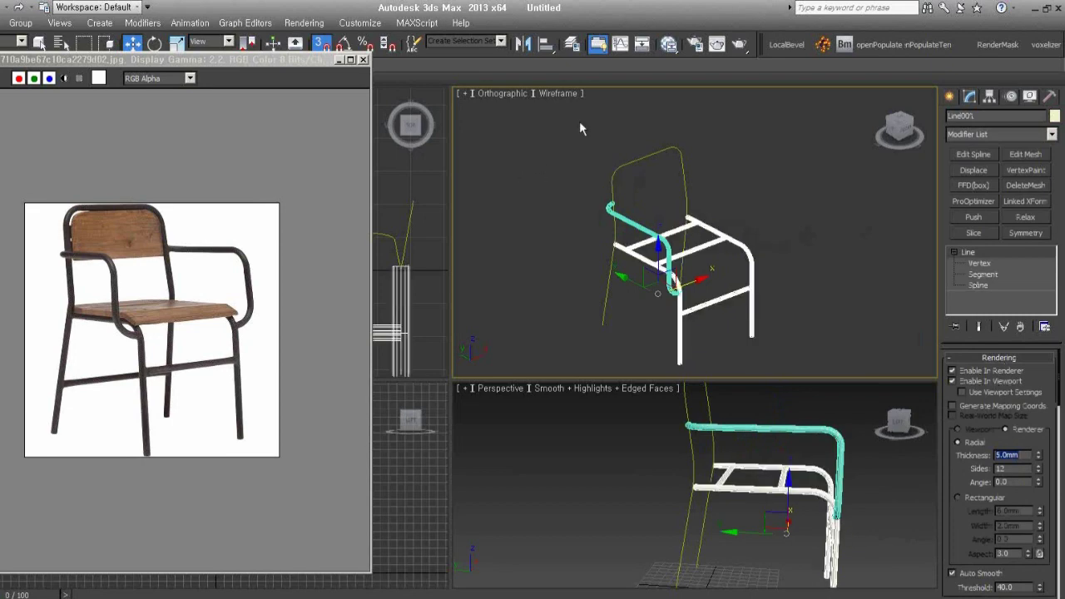
# Make the Rectangle001 chair back a renderable, viewport-visible 5.0 mm tube.
pyautogui.click(680, 153)
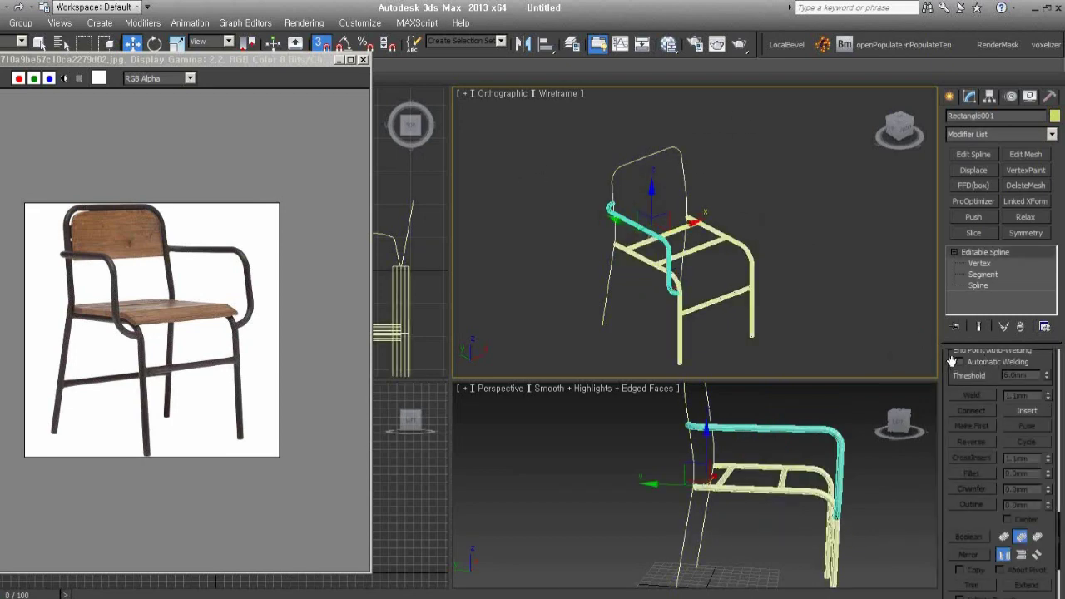
pyautogui.scroll(5, 976, 452)
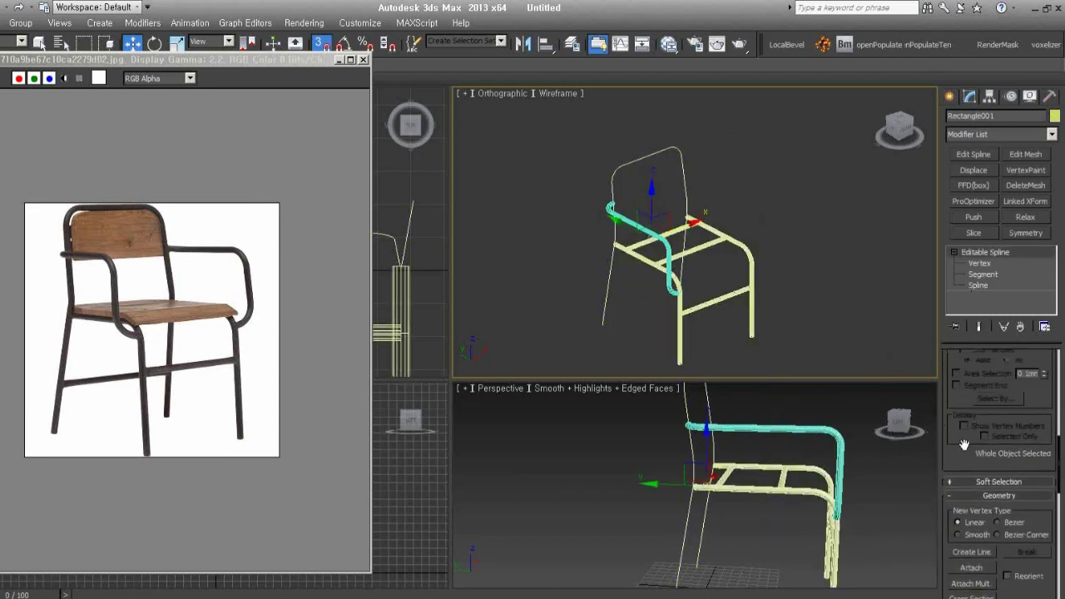
pyautogui.scroll(3, 977, 452)
pyautogui.moveTo(963, 375); pyautogui.dragTo(983, 574)
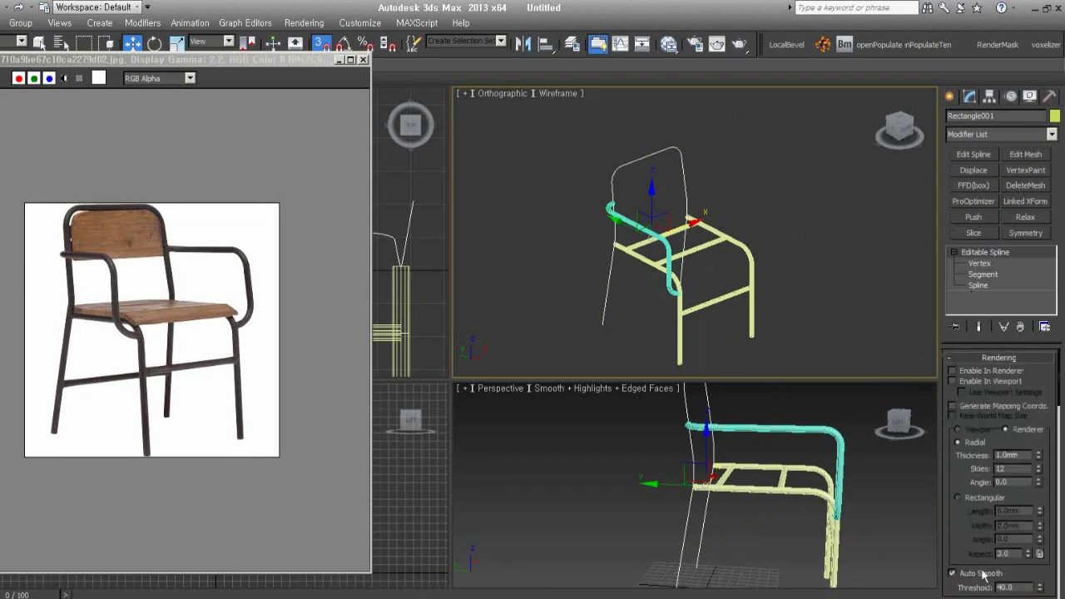
pyautogui.click(967, 371)
pyautogui.click(966, 380)
pyautogui.doubleClick(1013, 456)
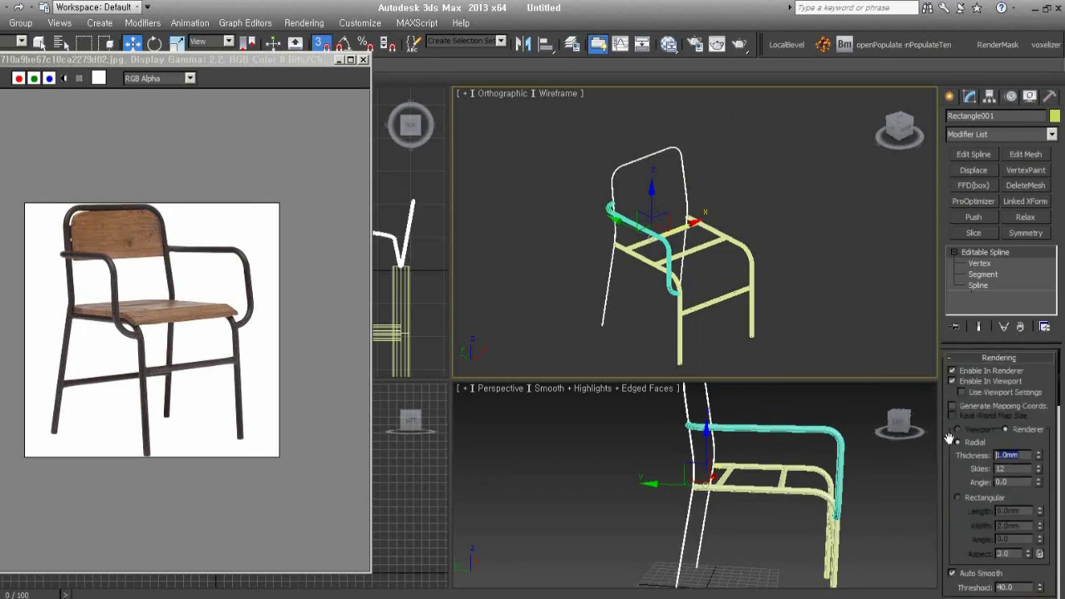
pyautogui.write('5')
pyautogui.press('Return')
pyautogui.click(851, 244)
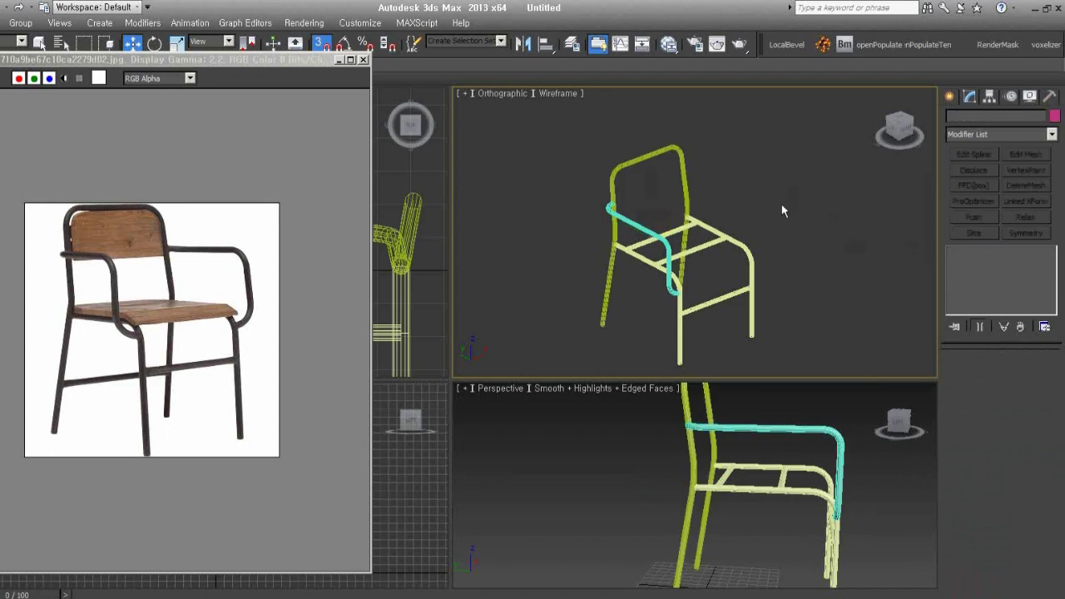
pyautogui.scroll(2, 767, 204)
pyautogui.scroll(5, 724, 219)
pyautogui.moveTo(723, 221)
pyautogui.keyDown('alt'); pyautogui.mouseDown(button='middle')
pyautogui.moveTo(646, 221)
pyautogui.moveTo(749, 291)
pyautogui.moveTo(777, 285)
pyautogui.moveTo(774, 296)
pyautogui.moveTo(798, 271)
pyautogui.mouseUp(button='middle'); pyautogui.keyUp('alt')
pyautogui.click(727, 289)
pyautogui.click(725, 275)
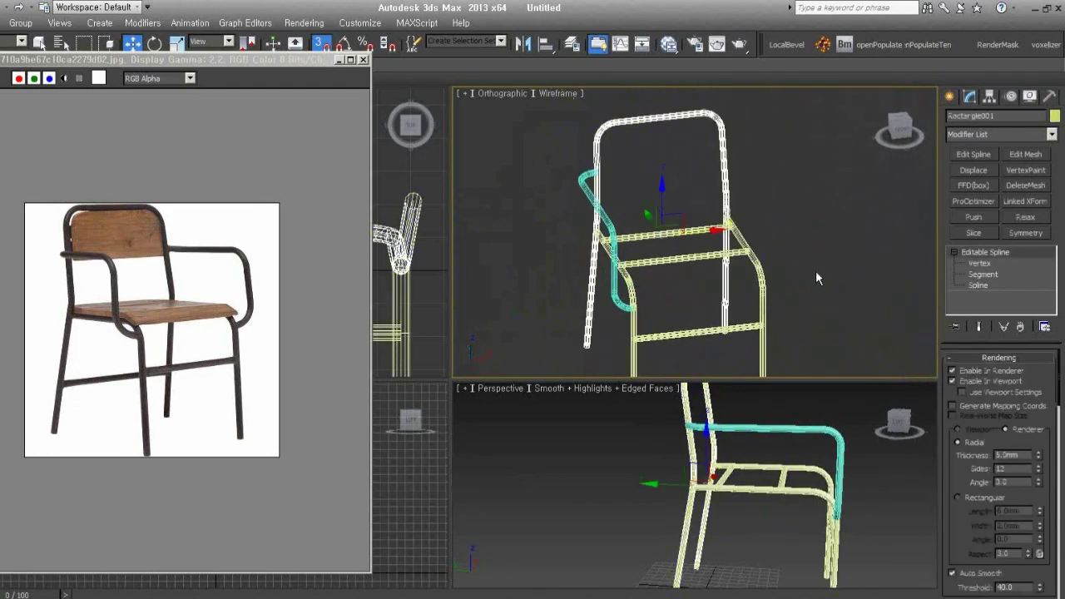
pyautogui.keyDown('alt'); pyautogui.moveTo(816, 278); pyautogui.dragTo(709, 250, button='middle'); pyautogui.keyUp('alt')
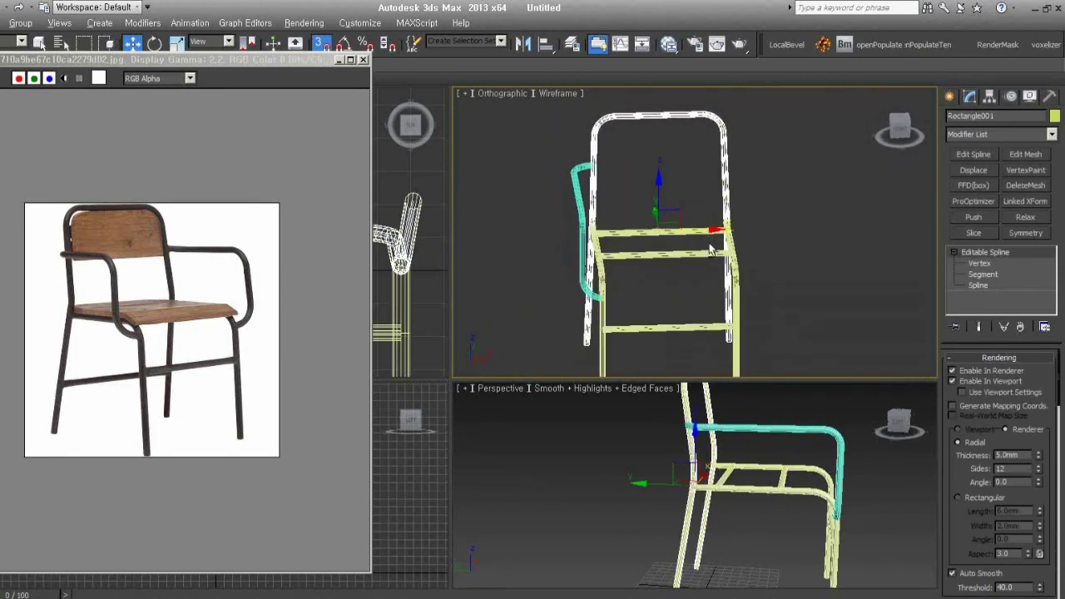
pyautogui.click(705, 252)
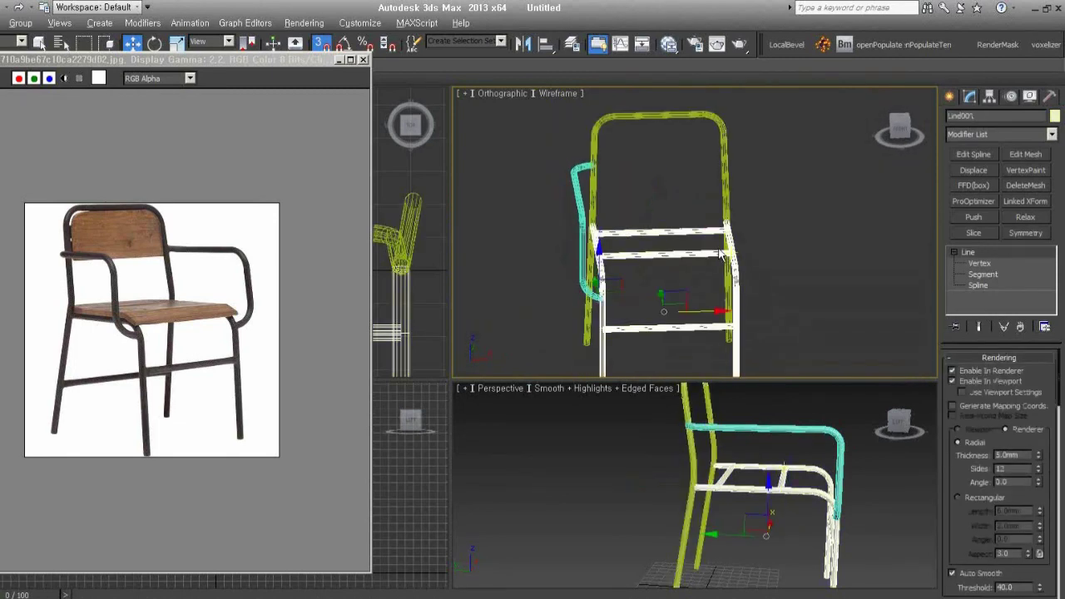
pyautogui.moveTo(722, 254)
pyautogui.keyDown('alt'); pyautogui.mouseDown(button='middle')
pyautogui.moveTo(708, 268)
pyautogui.moveTo(730, 267)
pyautogui.mouseUp(button='middle'); pyautogui.keyUp('alt')
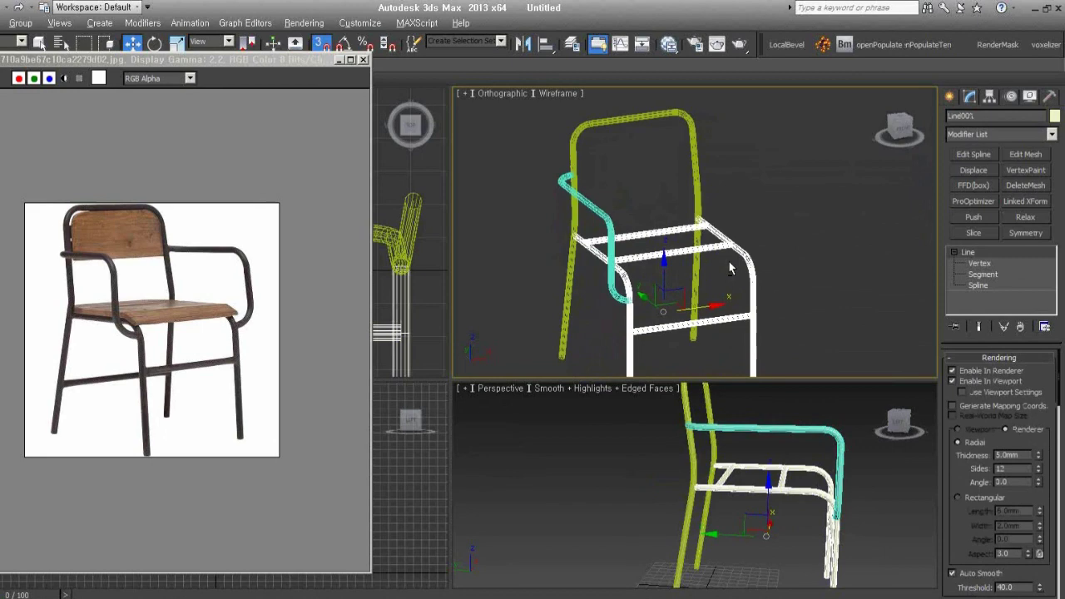
pyautogui.click(584, 203)
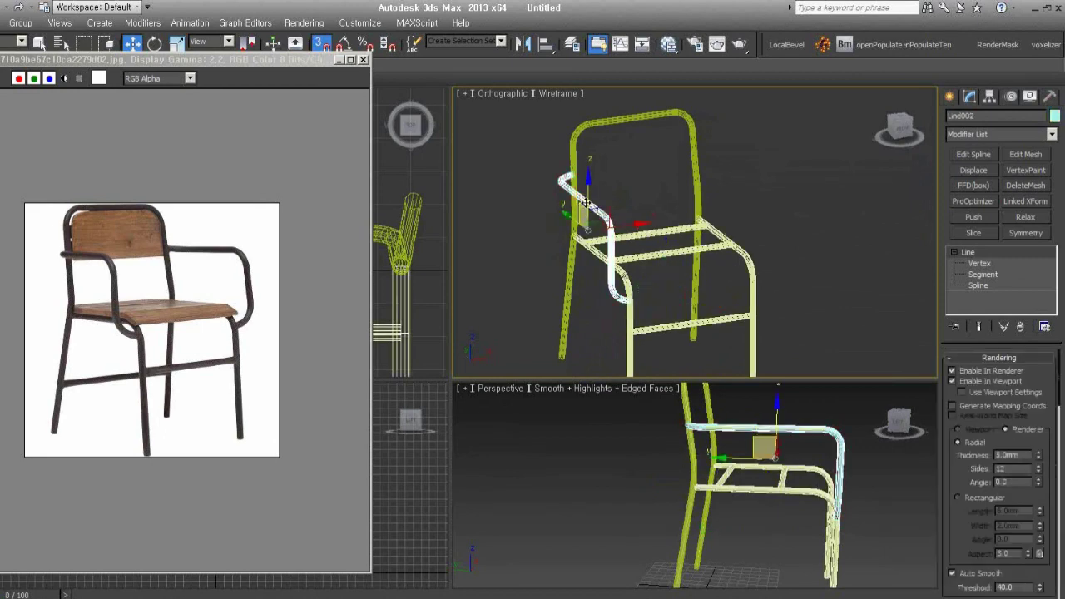
pyautogui.keyDown('alt'); pyautogui.moveTo(727, 245); pyautogui.dragTo(758, 250, button='middle'); pyautogui.keyUp('alt')
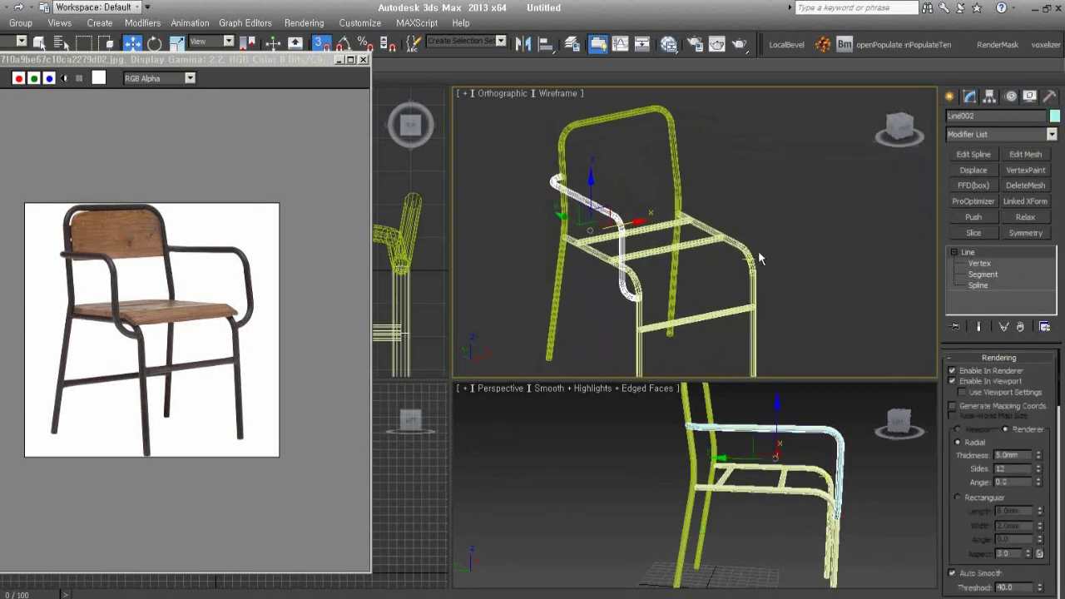
pyautogui.click(670, 132)
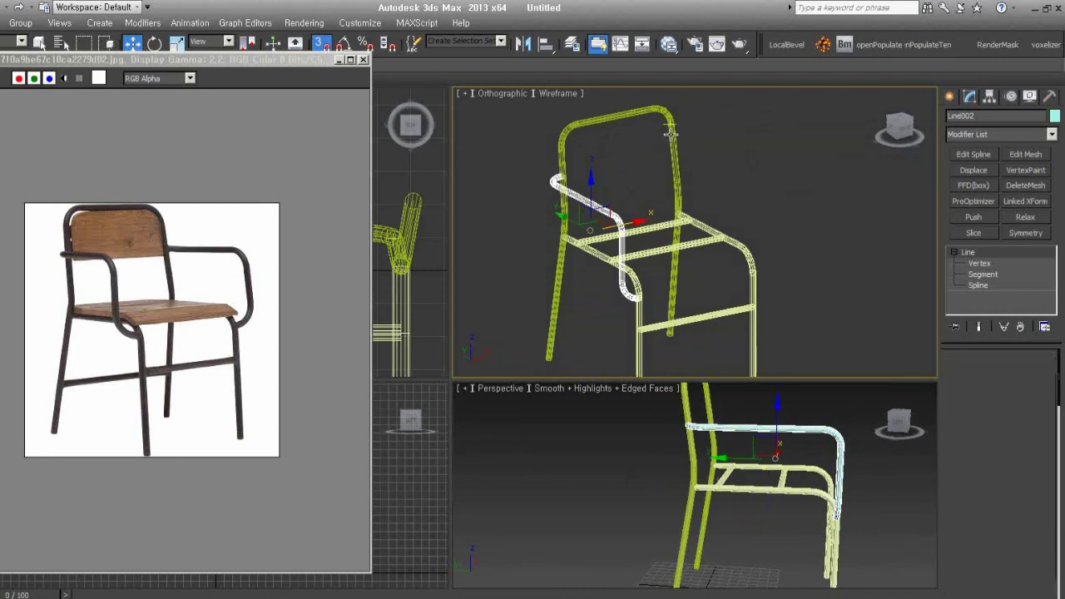
pyautogui.keyDown('alt'); pyautogui.moveTo(660, 298); pyautogui.dragTo(619, 294, button='middle'); pyautogui.keyUp('alt')
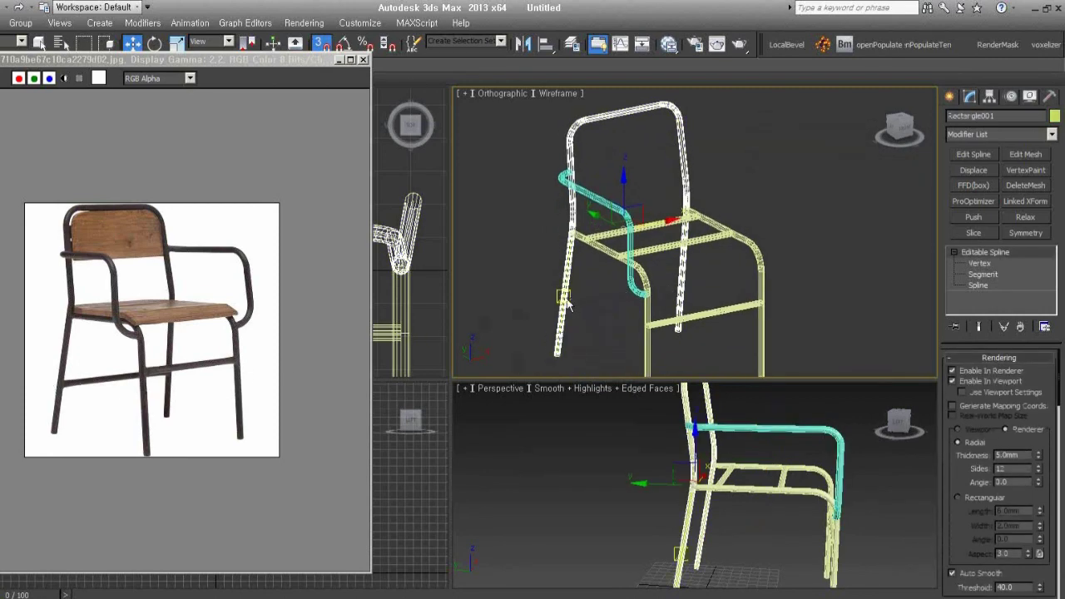
pyautogui.keyDown('alt'); pyautogui.moveTo(802, 314); pyautogui.dragTo(1046, 322, button='middle'); pyautogui.keyUp('alt')
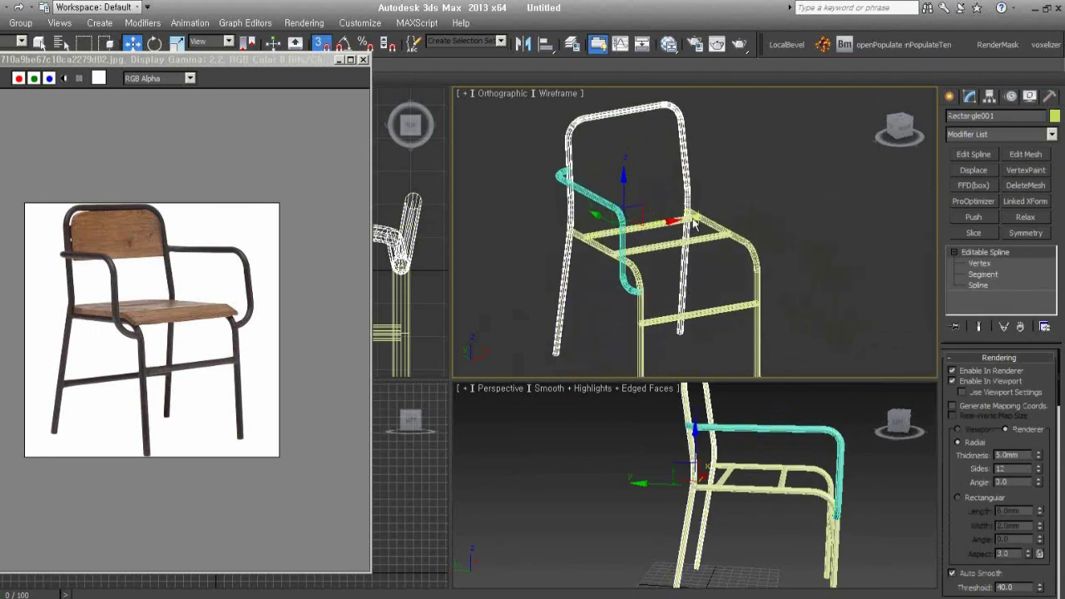
pyautogui.scroll(-5, 959, 562)
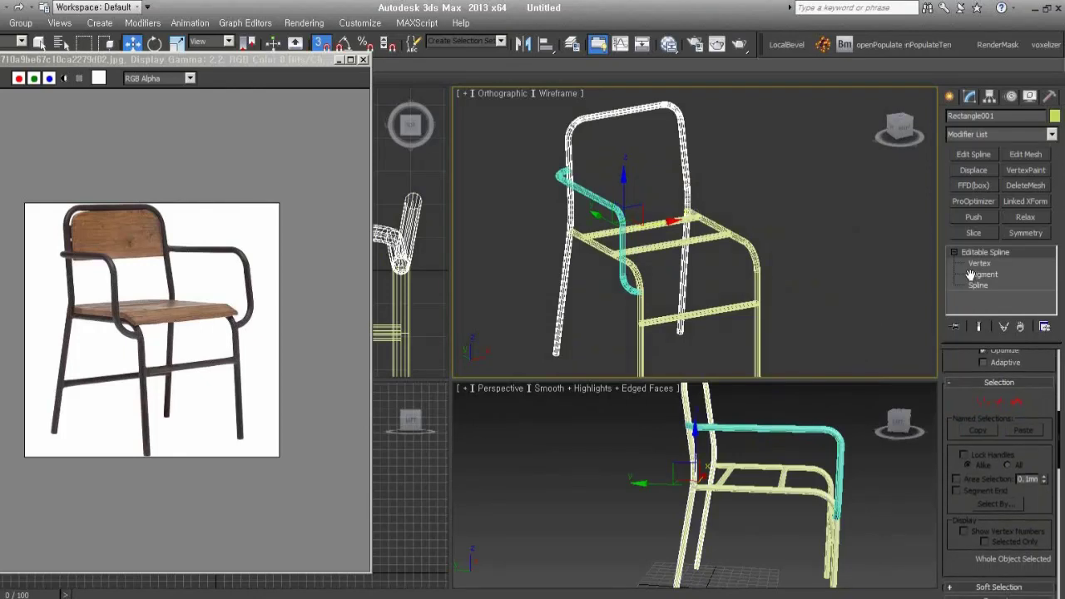
# Draw a crossbar from the back leg to the front leg using Create Line.
pyautogui.scroll(-3, 998, 465)
pyautogui.click(971, 542)
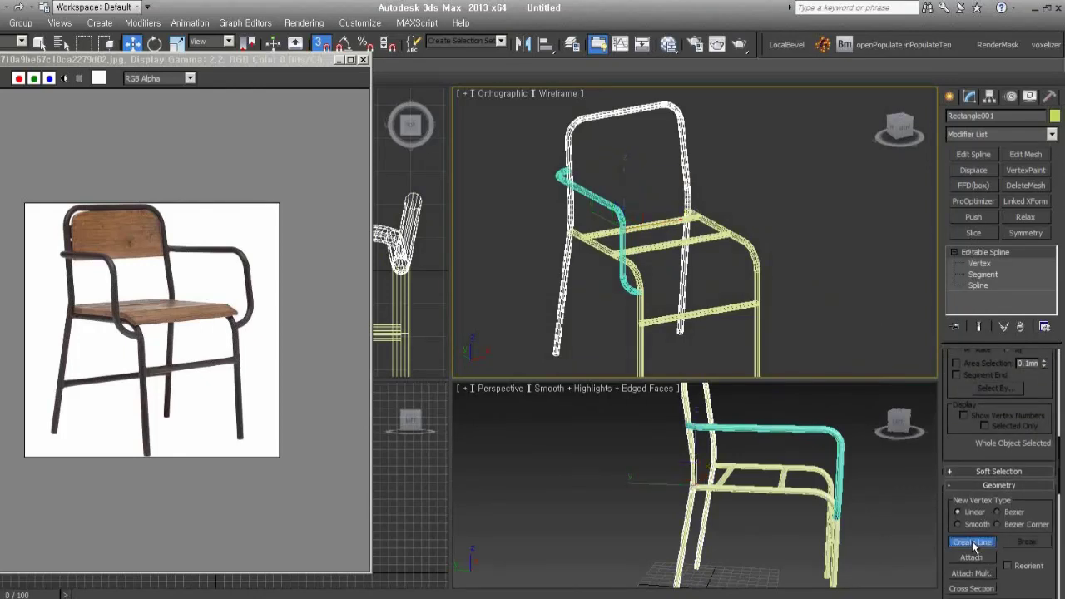
pyautogui.click(560, 293)
pyautogui.click(682, 273)
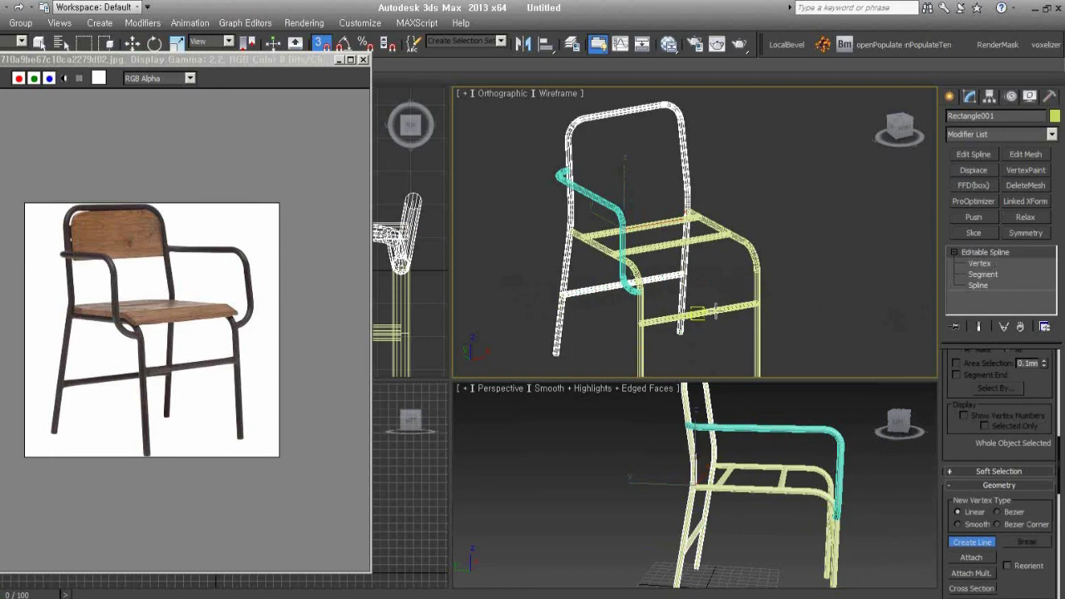
pyautogui.keyDown('alt'); pyautogui.moveTo(707, 250); pyautogui.dragTo(735, 308, button='middle'); pyautogui.keyUp('alt')
pyautogui.press('w')
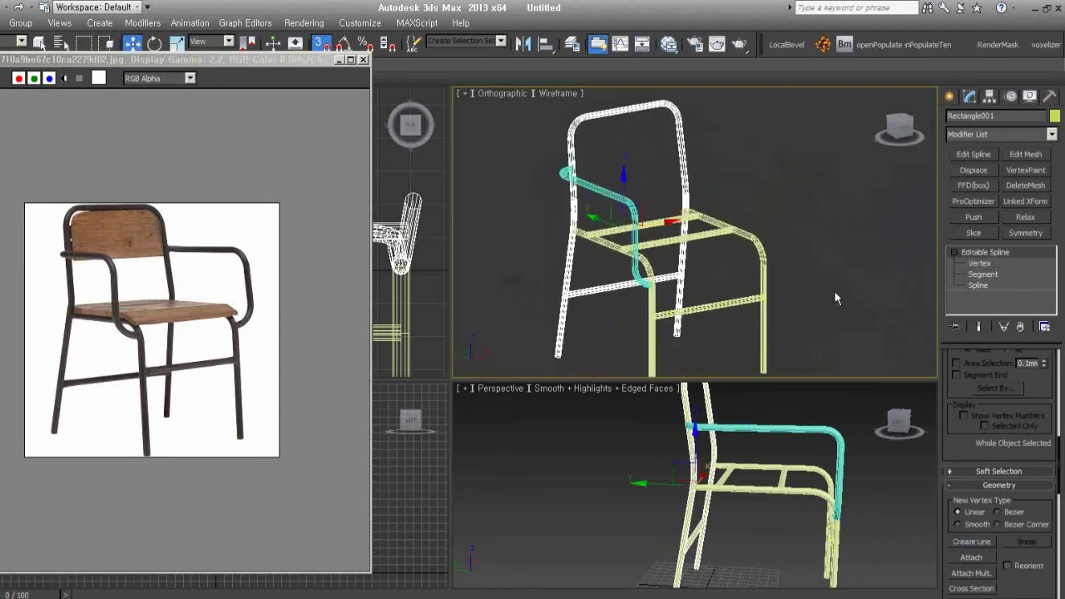
pyautogui.click(834, 291)
pyautogui.click(668, 275)
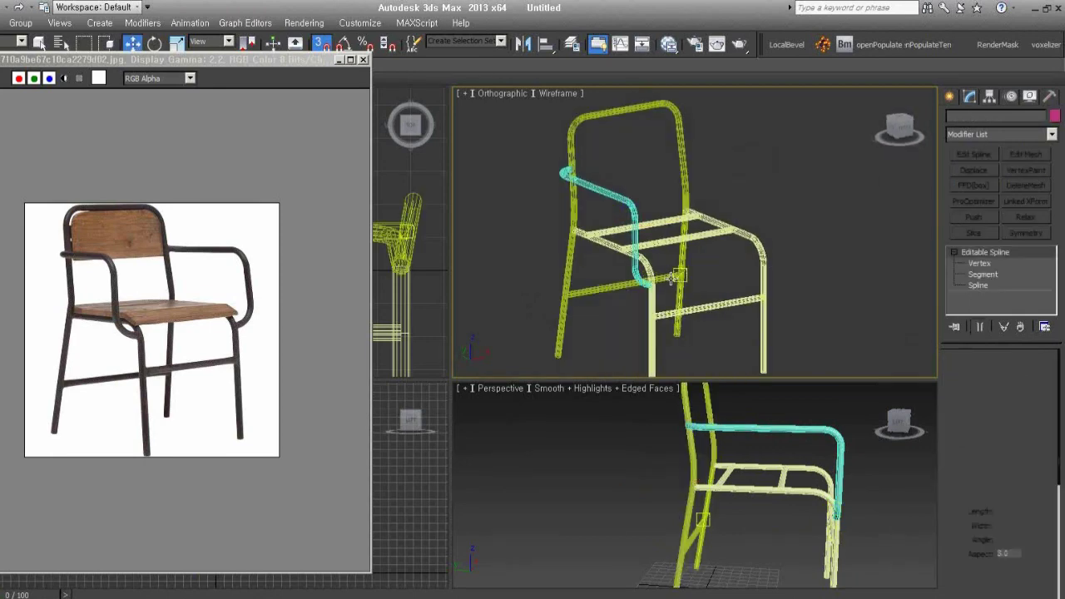
# Detach the new crossbar at Spline level into its own shape.
pyautogui.click(979, 285)
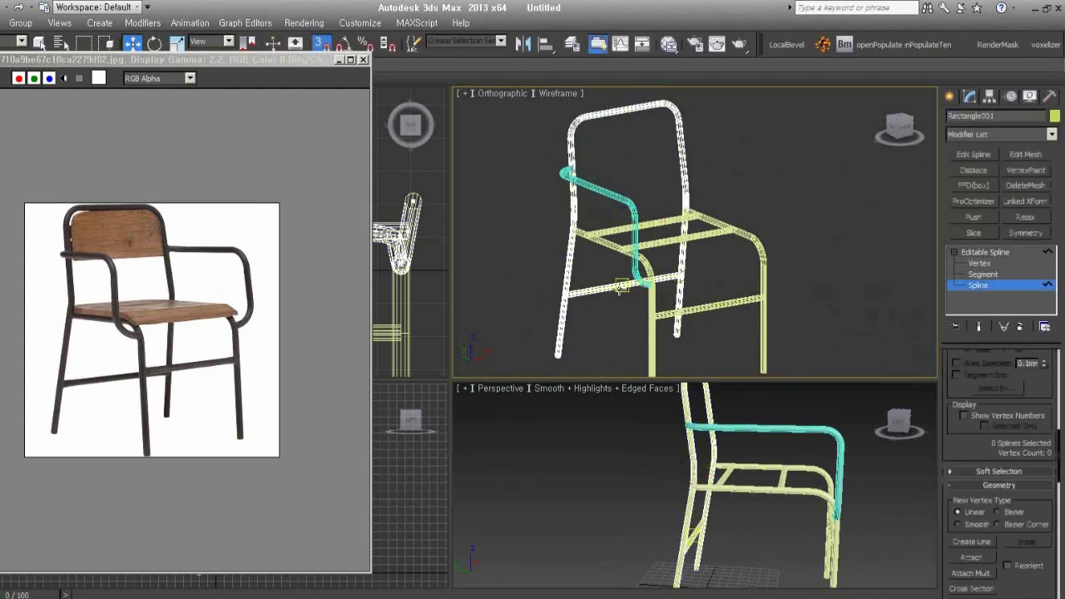
pyautogui.moveTo(1014, 574); pyautogui.dragTo(1008, 269)
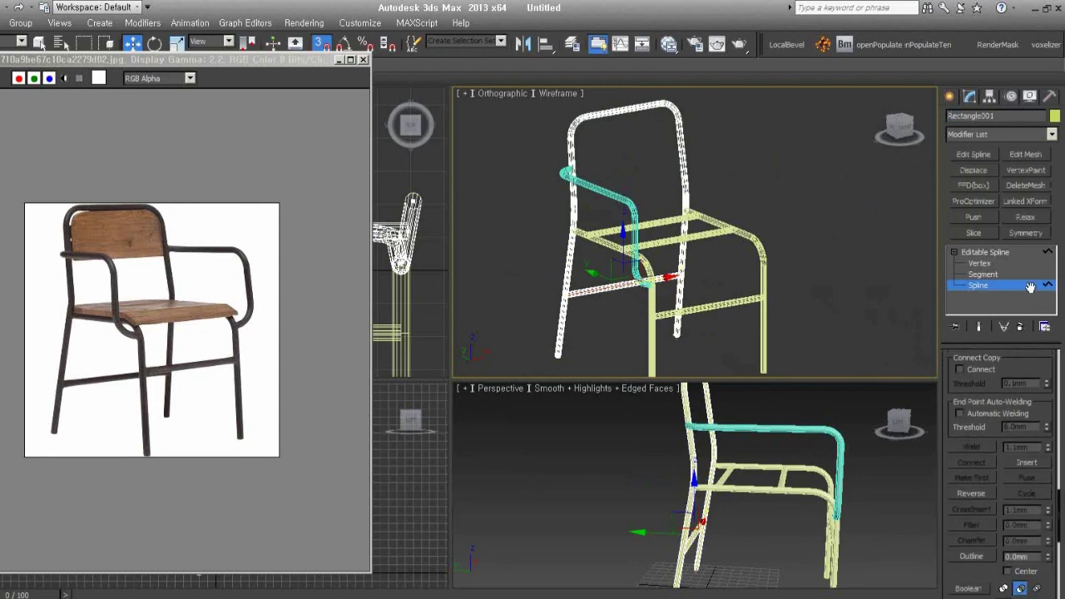
pyautogui.moveTo(976, 458); pyautogui.dragTo(976, 303)
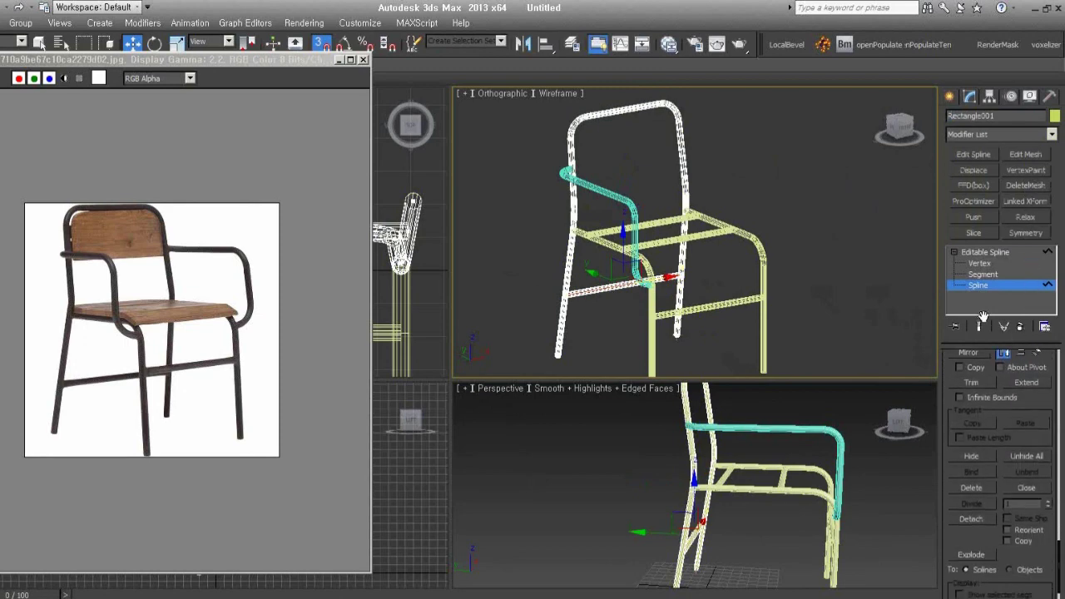
pyautogui.click(971, 505)
pyautogui.click(527, 336)
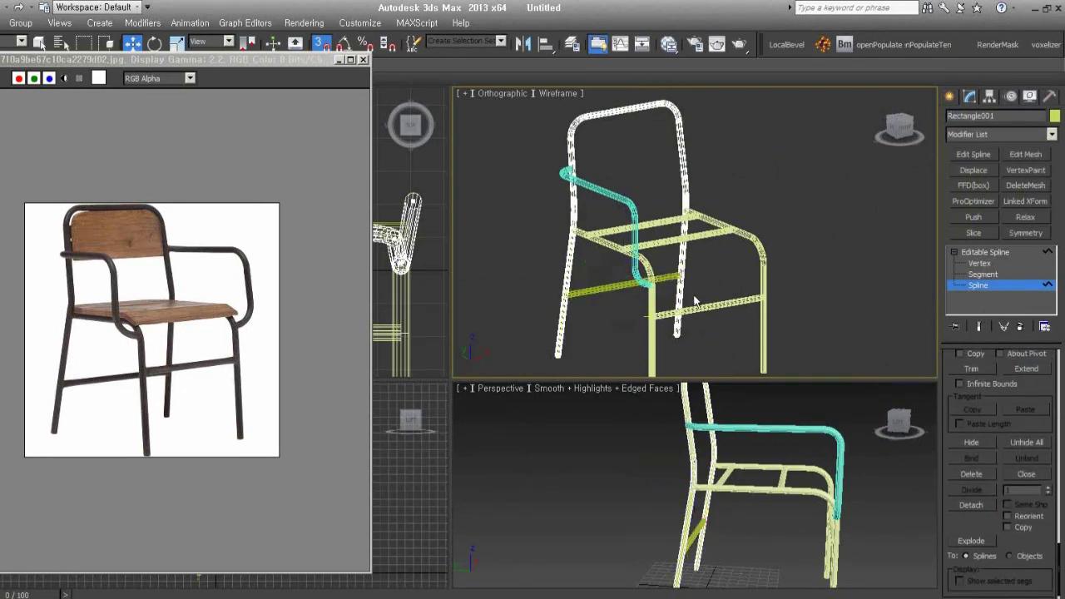
pyautogui.click(980, 287)
pyautogui.click(836, 222)
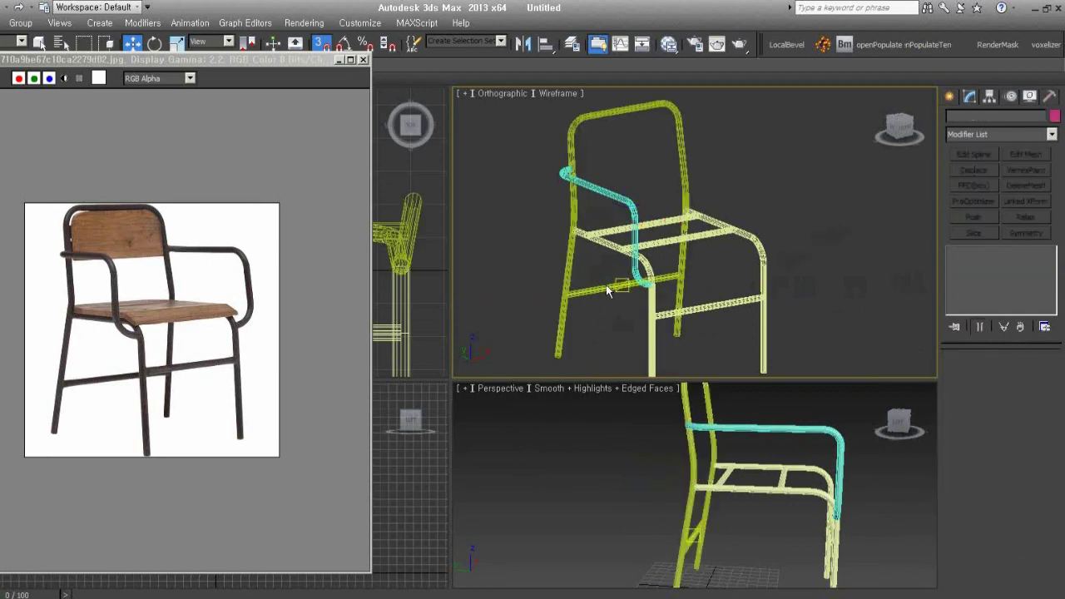
# Attach the armrest to the crossbar's Editable Poly.
pyautogui.click(614, 286)
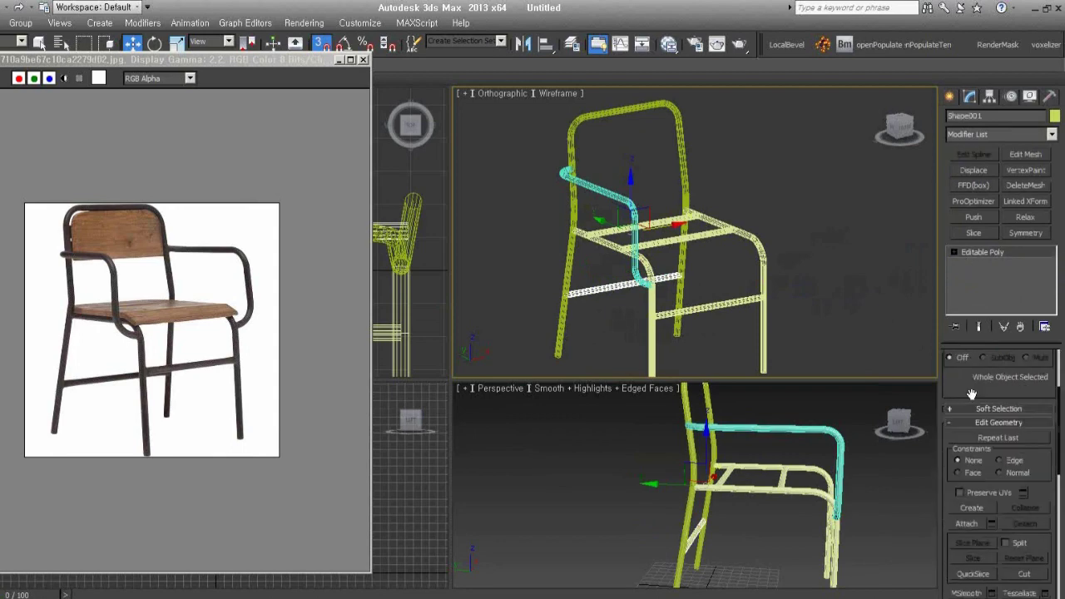
pyautogui.scroll(-3, 971, 394)
pyautogui.click(966, 463)
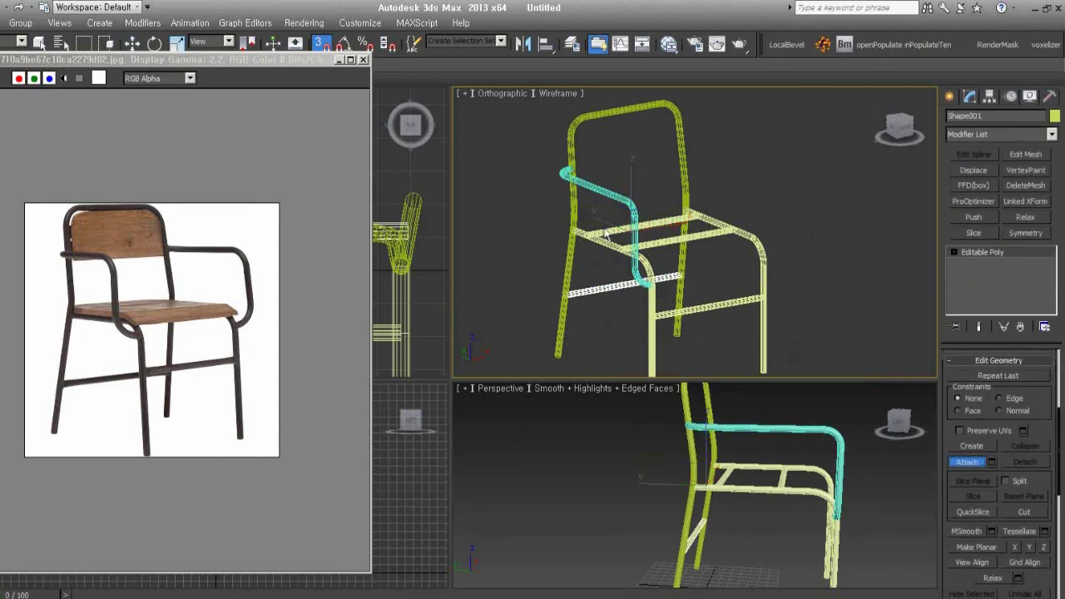
pyautogui.click(609, 191)
pyautogui.rightClick(832, 237)
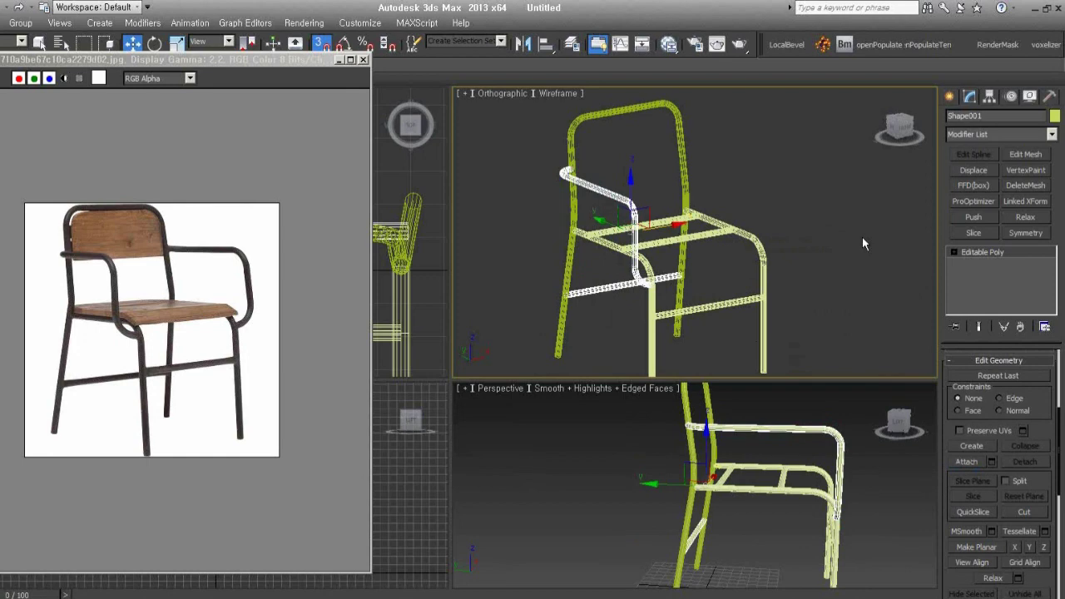
# Add a Symmetry modifier with Flip checked, then select both chair objects.
pyautogui.click(1014, 237)
pyautogui.click(973, 398)
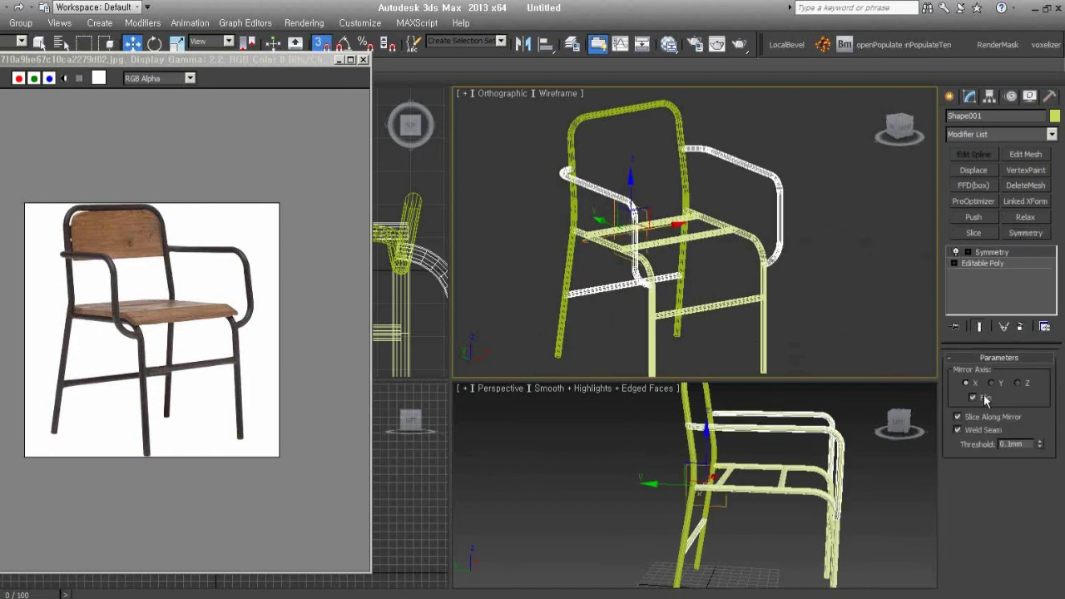
pyautogui.keyDown('alt'); pyautogui.moveTo(632, 308); pyautogui.dragTo(687, 313, button='middle'); pyautogui.keyUp('alt')
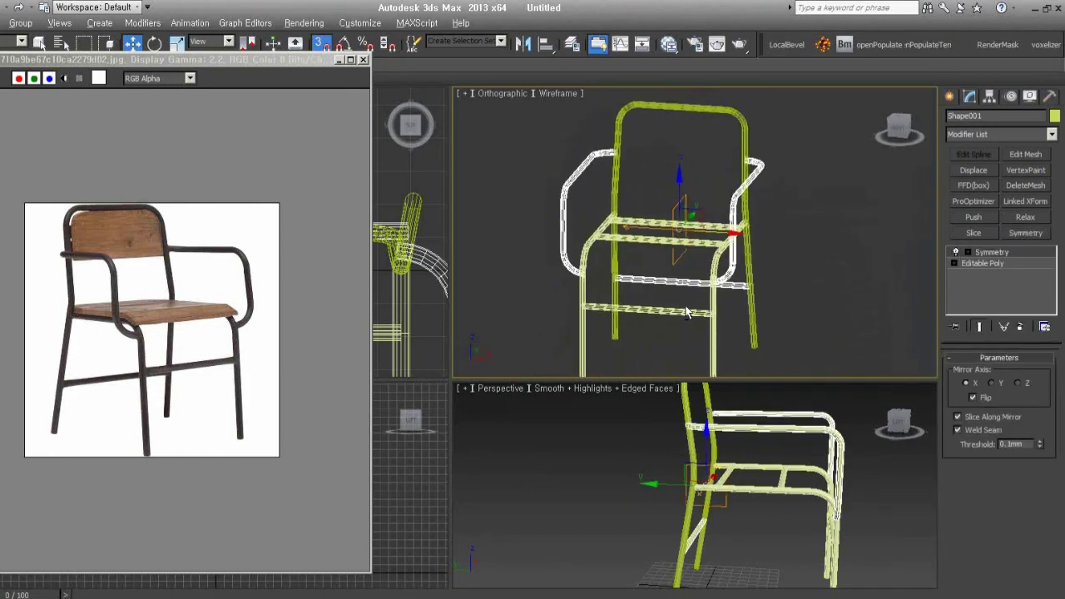
pyautogui.keyDown('alt'); pyautogui.moveTo(715, 500); pyautogui.dragTo(806, 531, button='middle'); pyautogui.keyUp('alt')
pyautogui.moveTo(807, 531); pyautogui.dragTo(649, 397)
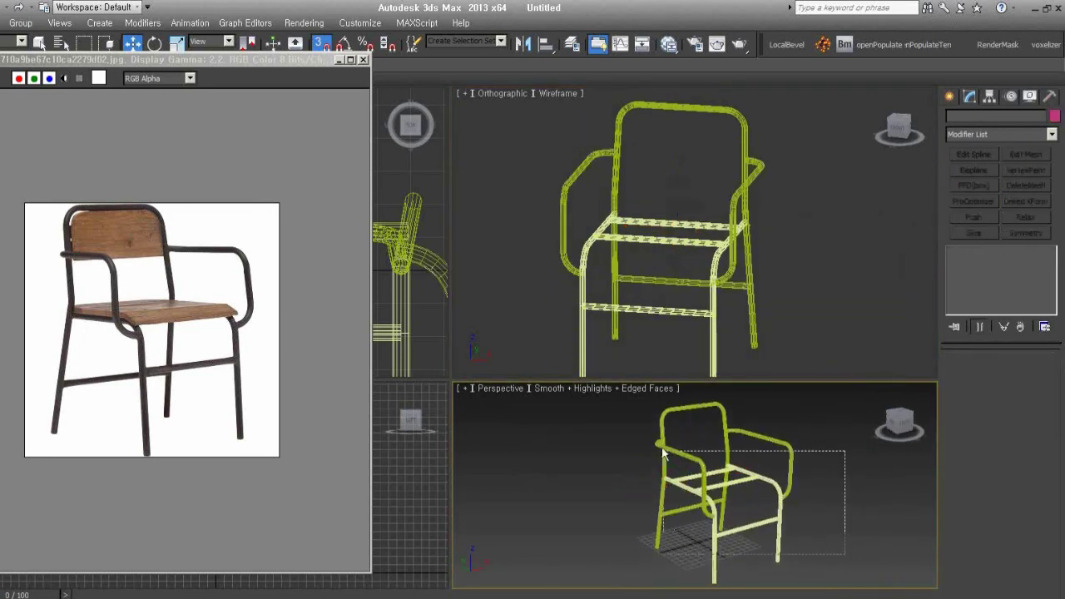
pyautogui.click(1054, 115)
pyautogui.click(389, 300)
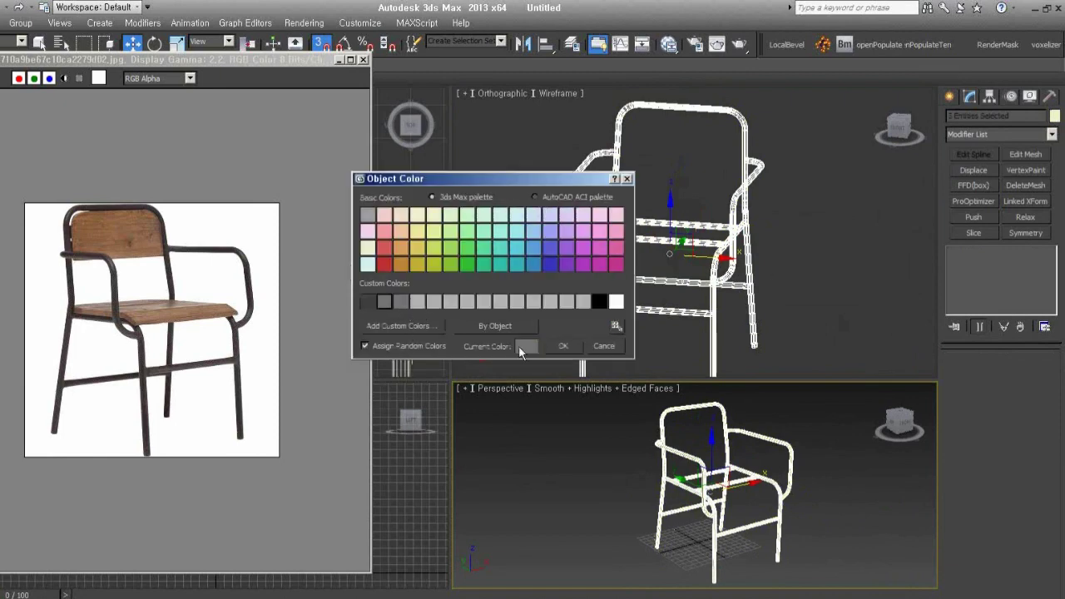
pyautogui.click(563, 346)
pyautogui.hotkey('alt', 'w')
pyautogui.press('F4')
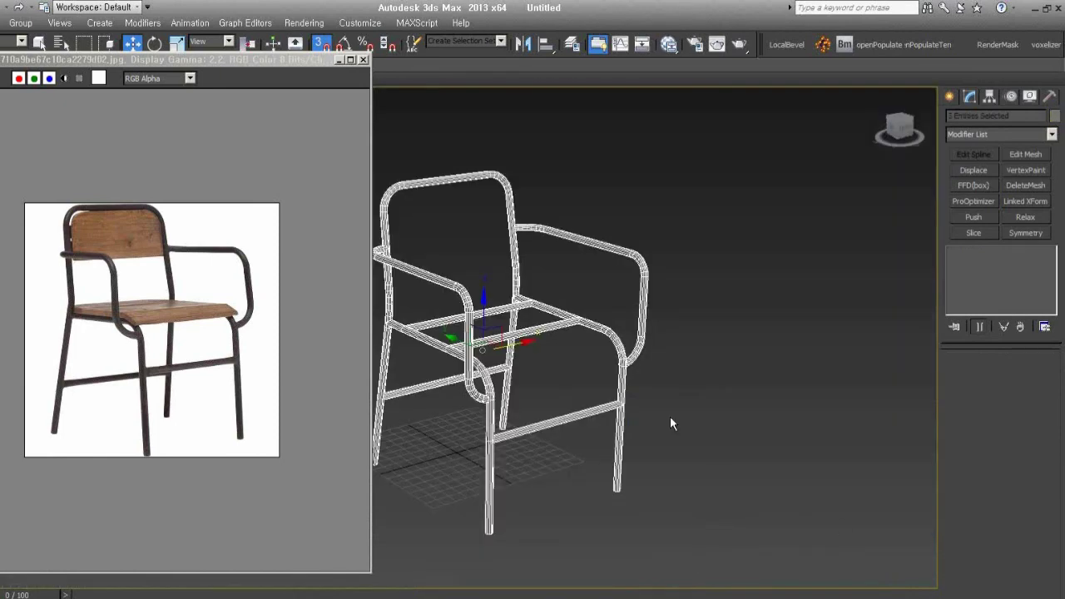
pyautogui.moveTo(672, 422)
pyautogui.keyDown('alt'); pyautogui.mouseDown(button='middle')
pyautogui.moveTo(817, 418)
pyautogui.moveTo(760, 375)
pyautogui.moveTo(753, 388)
pyautogui.mouseUp(button='middle'); pyautogui.keyUp('alt')
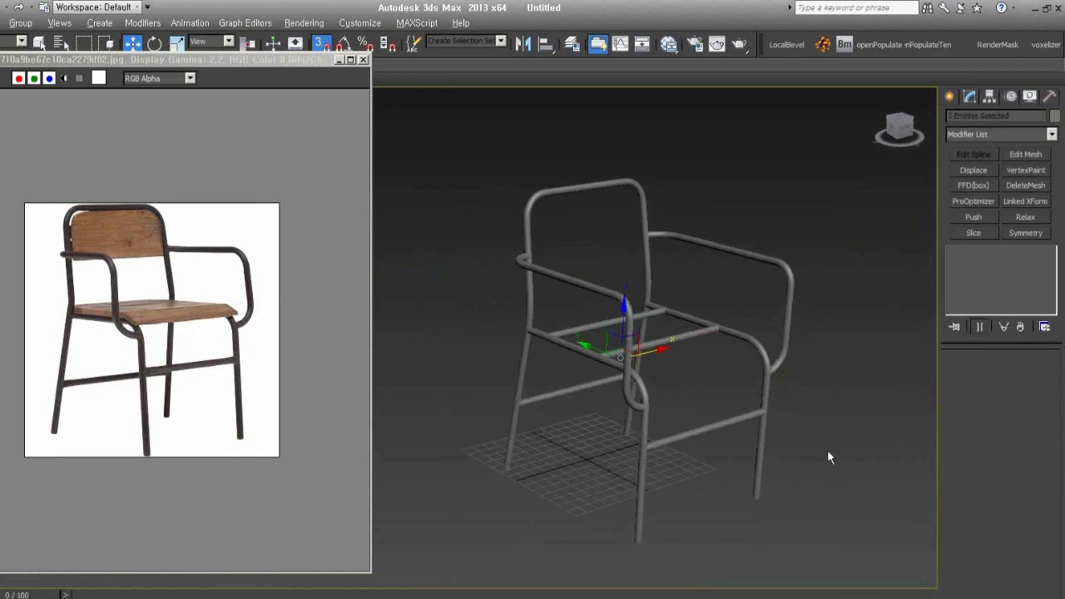
pyautogui.moveTo(827, 457)
pyautogui.keyDown('alt'); pyautogui.mouseDown(button='middle')
pyautogui.moveTo(770, 463)
pyautogui.moveTo(700, 449)
pyautogui.moveTo(834, 453)
pyautogui.mouseUp(button='middle'); pyautogui.keyUp('alt')
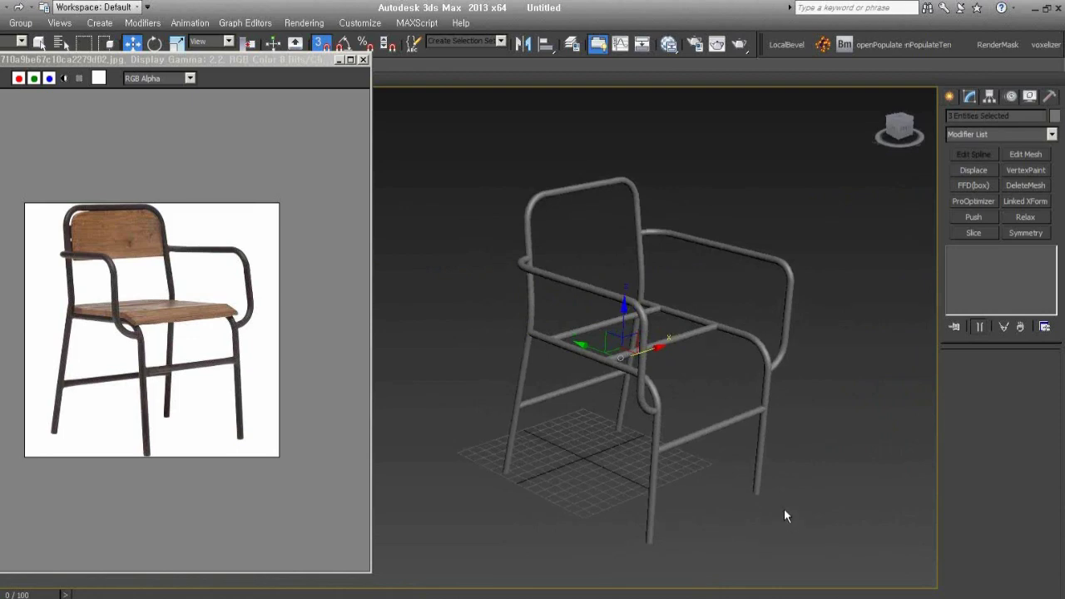
pyautogui.moveTo(757, 449); pyautogui.dragTo(781, 439, button='middle')
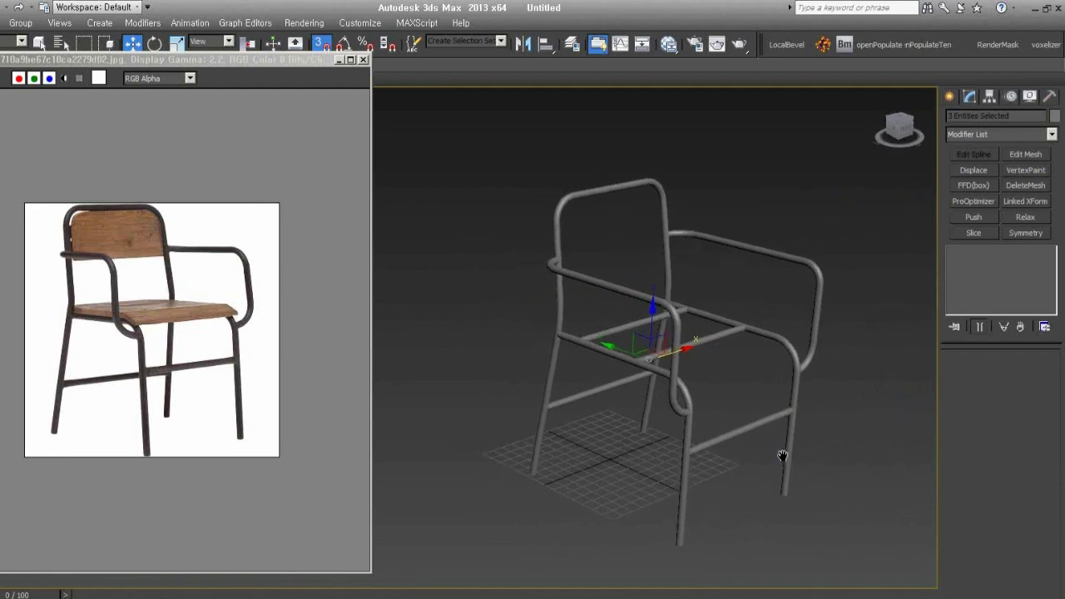
pyautogui.moveTo(764, 393)
pyautogui.keyDown('alt'); pyautogui.mouseDown(button='middle')
pyautogui.moveTo(652, 372)
pyautogui.moveTo(669, 394)
pyautogui.mouseUp(button='middle'); pyautogui.keyUp('alt')
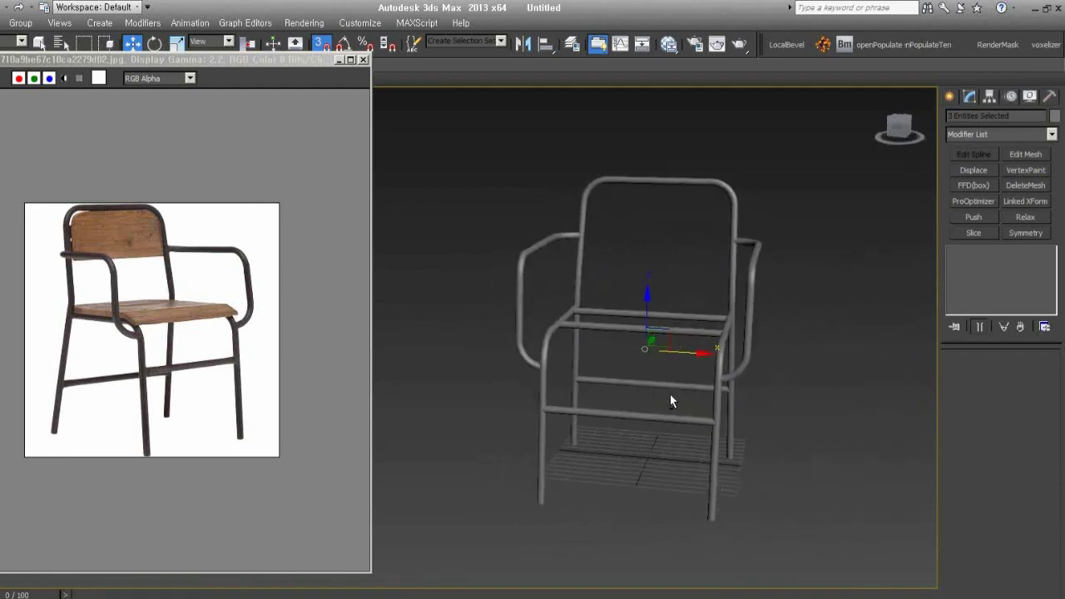
pyautogui.scroll(3, 592, 420)
pyautogui.keyDown('alt'); pyautogui.moveTo(602, 427); pyautogui.dragTo(612, 439, button='middle'); pyautogui.keyUp('alt')
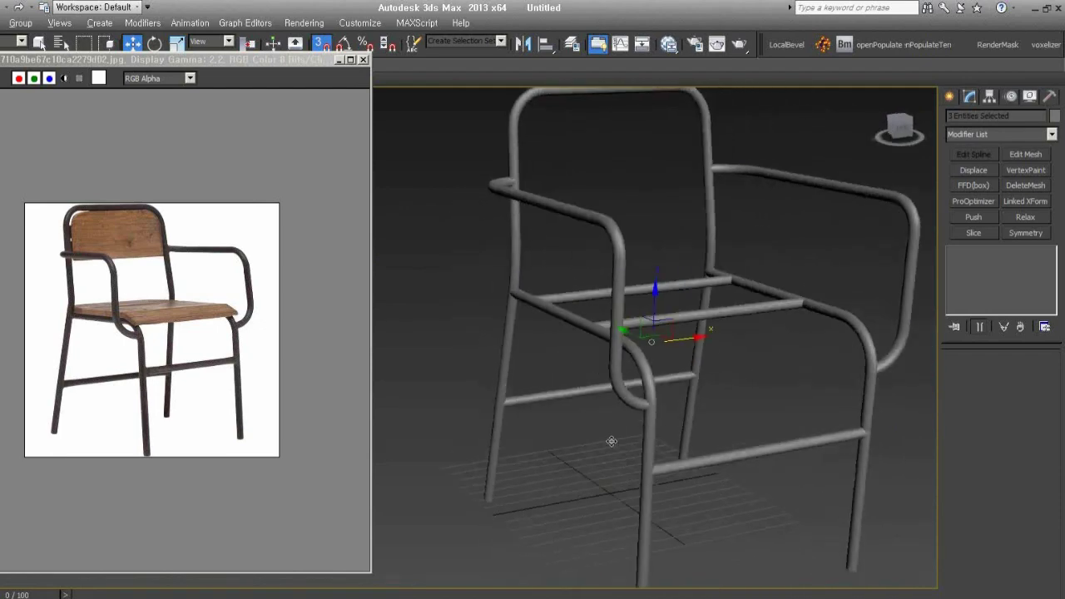
pyautogui.scroll(-3, 657, 459)
pyautogui.press('t')
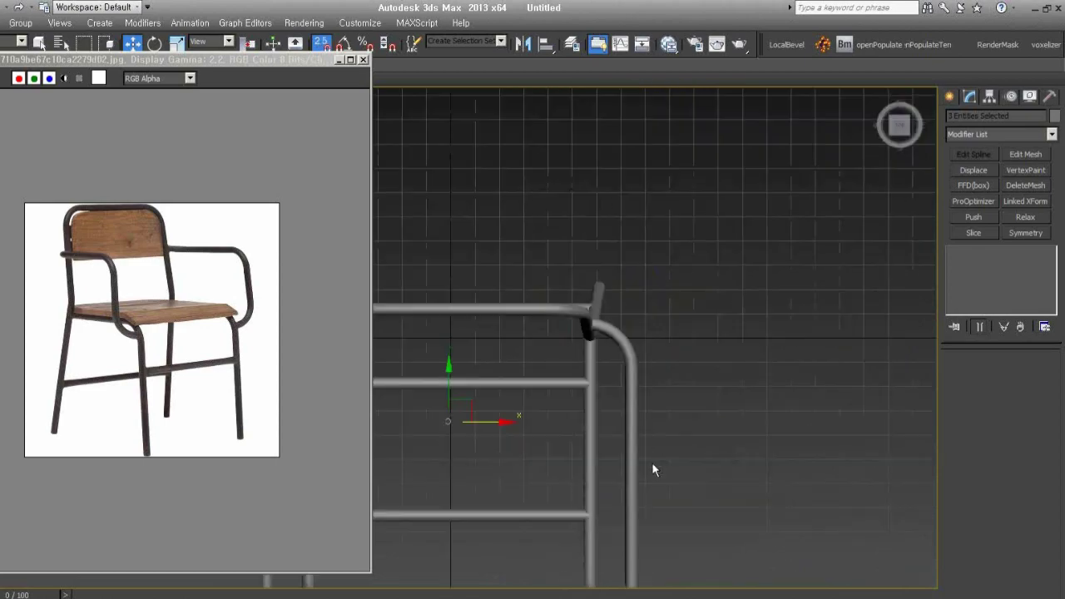
pyautogui.scroll(-3, 674, 460)
pyautogui.moveTo(708, 497)
pyautogui.keyDown('alt'); pyautogui.mouseDown(button='middle')
pyautogui.moveTo(760, 416)
pyautogui.moveTo(754, 401)
pyautogui.mouseUp(button='middle'); pyautogui.keyUp('alt')
pyautogui.press('g')
pyautogui.scroll(2, 754, 400)
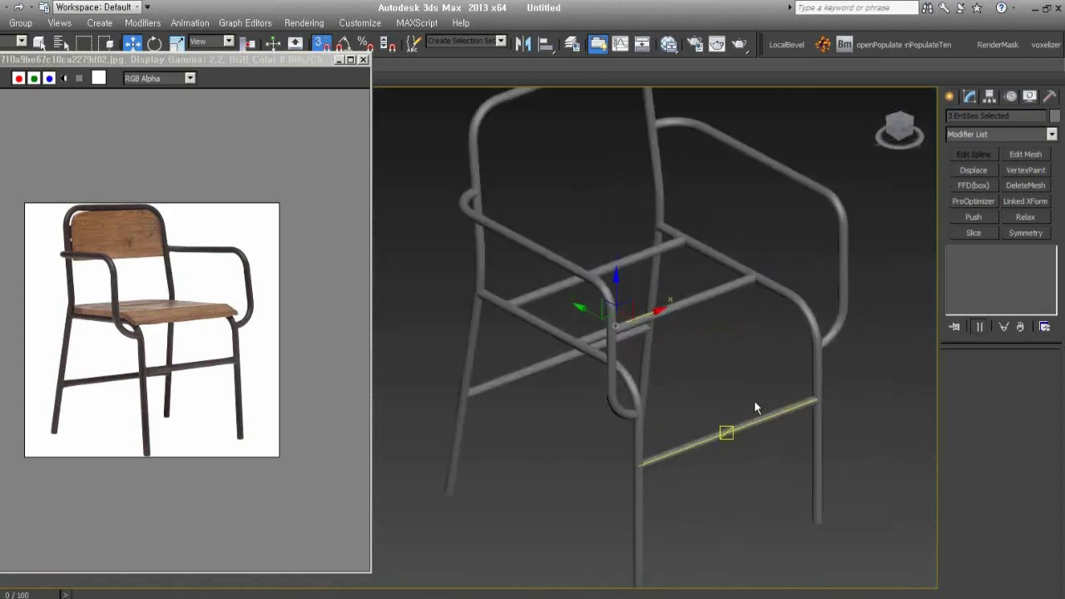
pyautogui.scroll(2, 758, 416)
pyautogui.scroll(1, 762, 426)
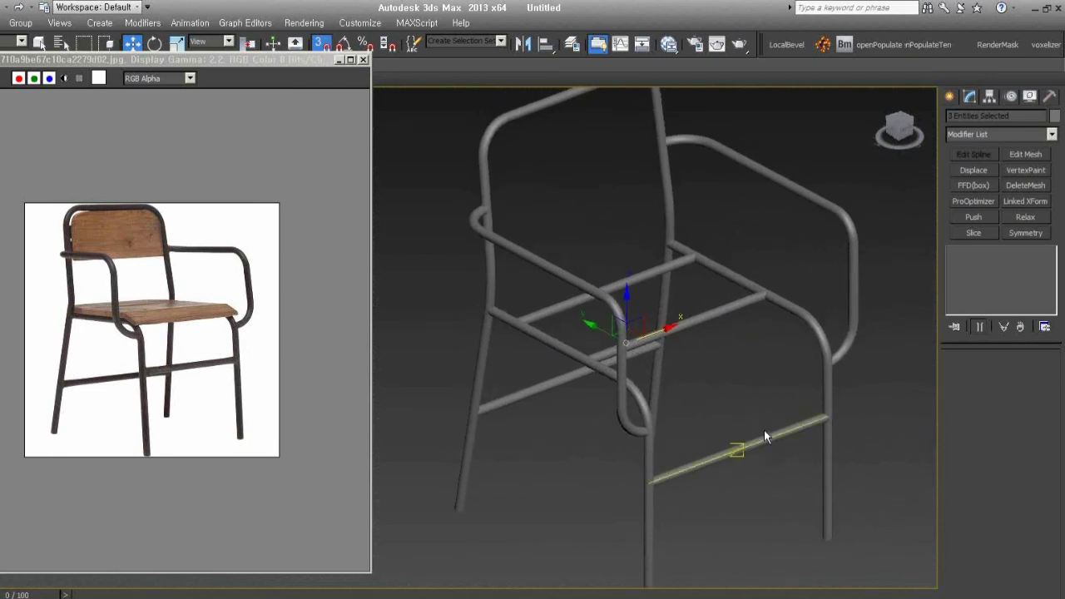
# Select the tube Line at Spline level and pick the lower crossbar spline.
pyautogui.click(746, 497)
pyautogui.click(733, 453)
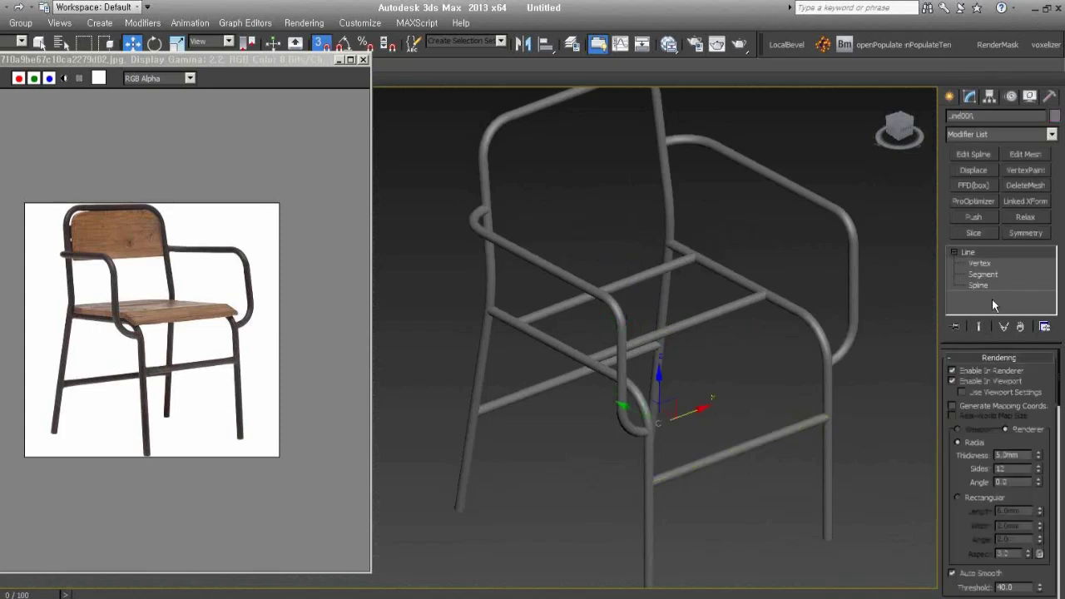
pyautogui.click(828, 399)
pyautogui.press('3')
pyautogui.moveTo(825, 456); pyautogui.dragTo(807, 451, button='middle')
pyautogui.moveTo(744, 471); pyautogui.dragTo(745, 422)
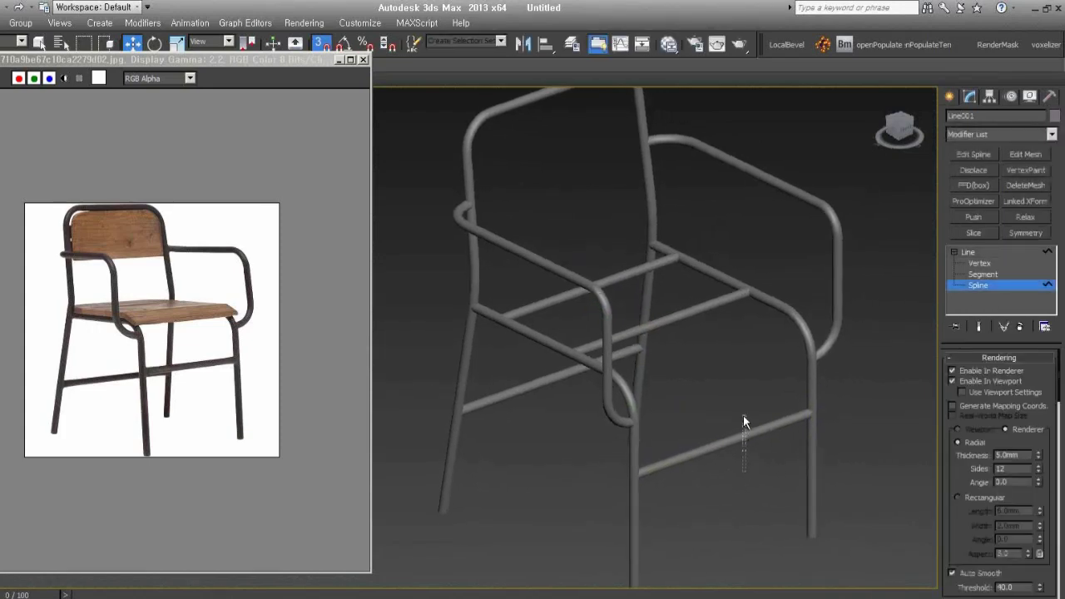
# Detach the lower crossbar spline as a new shape named Shape002.
pyautogui.scroll(-5, 1016, 472)
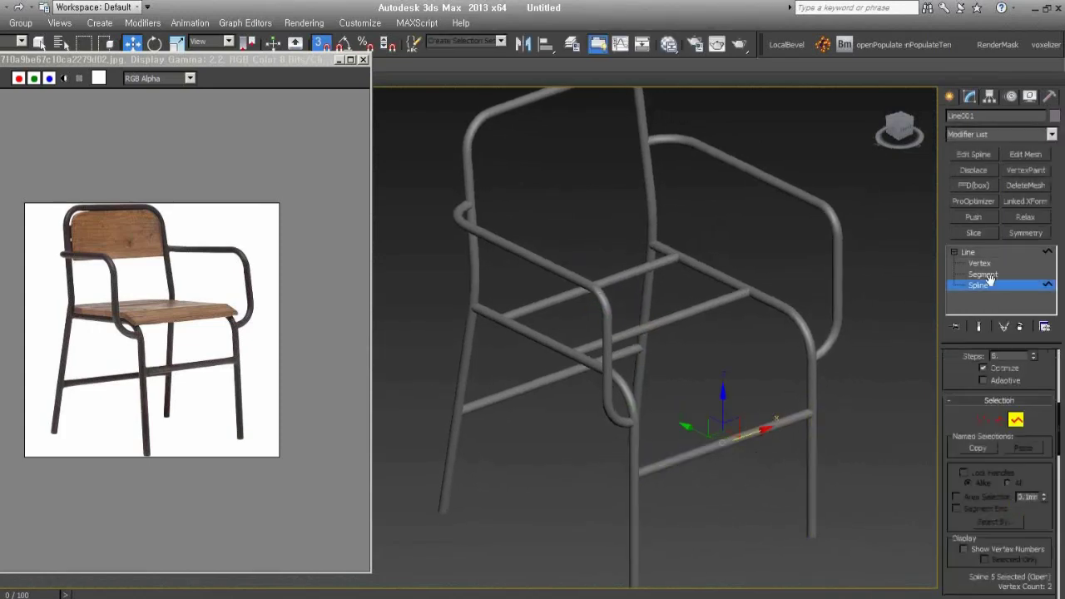
pyautogui.scroll(-3, 1017, 471)
pyautogui.scroll(-2, 1017, 471)
pyautogui.scroll(-3, 1016, 472)
pyautogui.scroll(-3, 1000, 438)
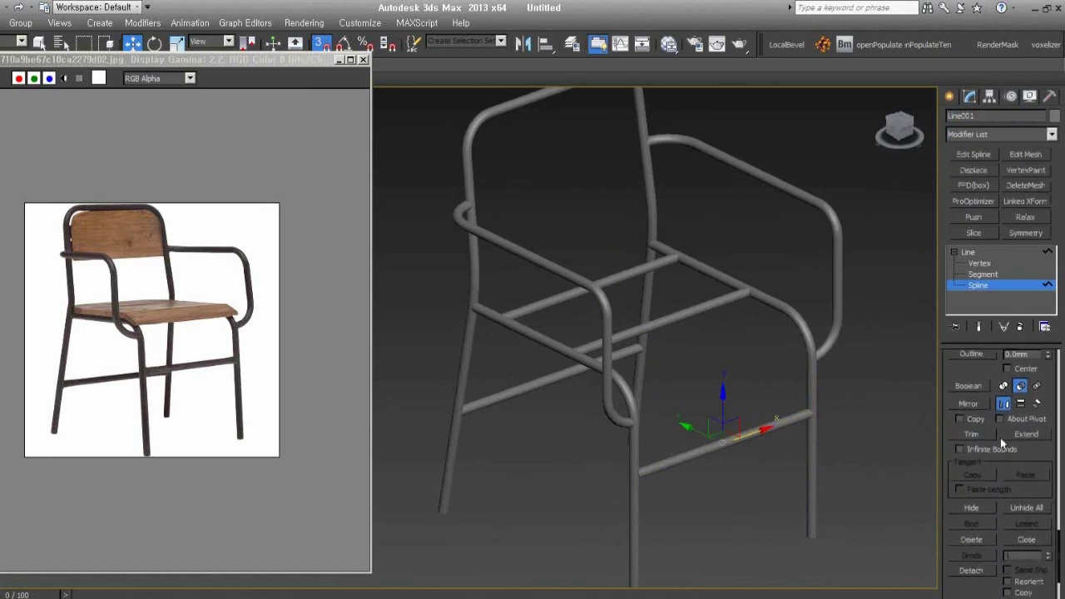
pyautogui.scroll(-2, 990, 469)
pyautogui.scroll(-2, 977, 441)
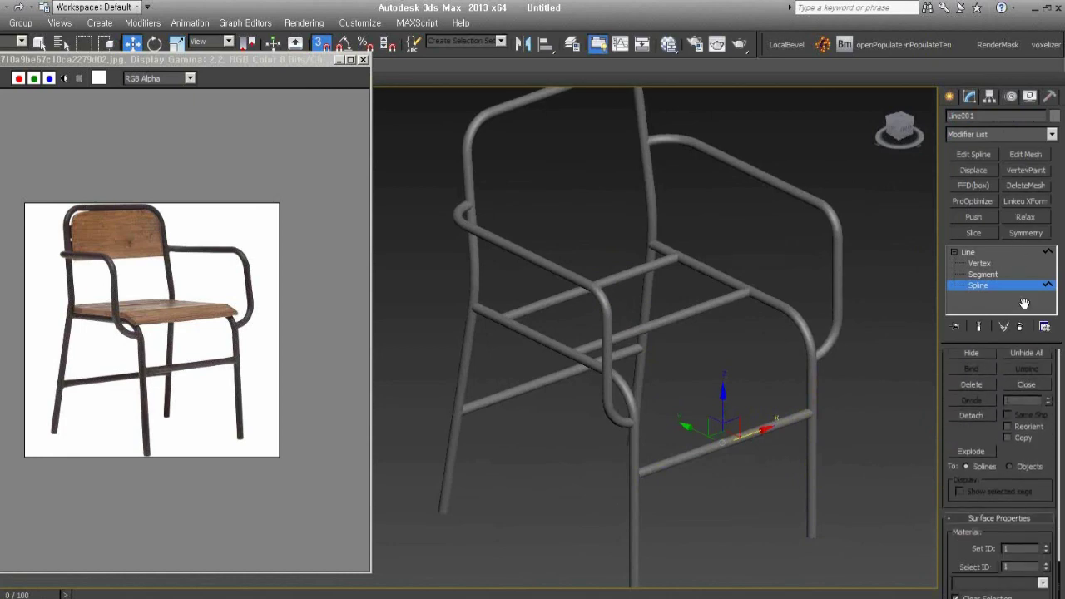
pyautogui.click(970, 416)
pyautogui.click(532, 340)
# Turn on Edged Faces with F4 and select the detached crossbar Shape002.
pyautogui.click(748, 475)
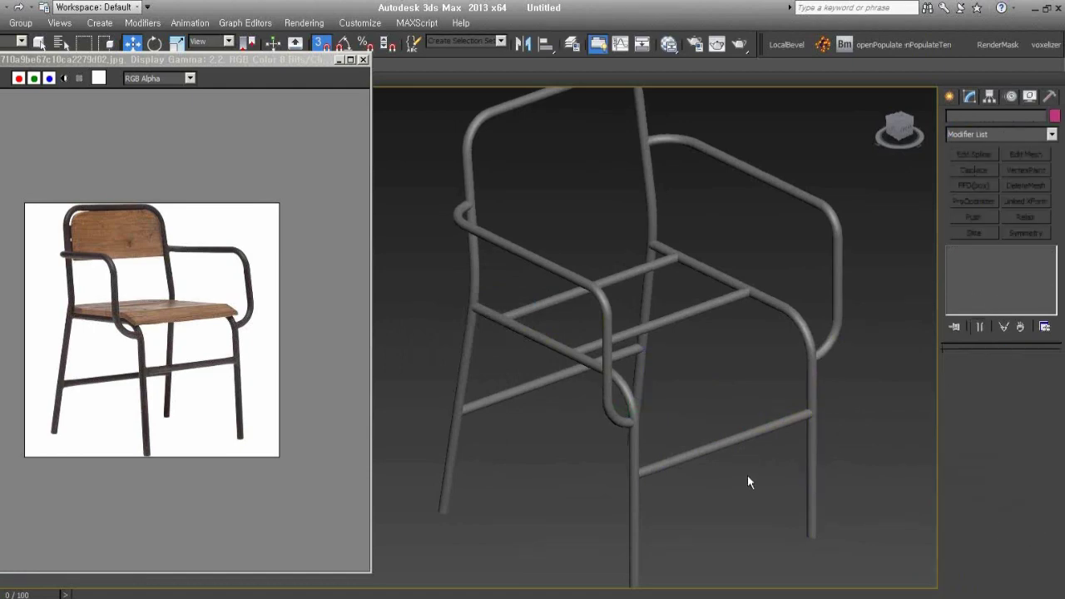
pyautogui.press('F4')
pyautogui.scroll(5, 720, 476)
pyautogui.click(714, 425)
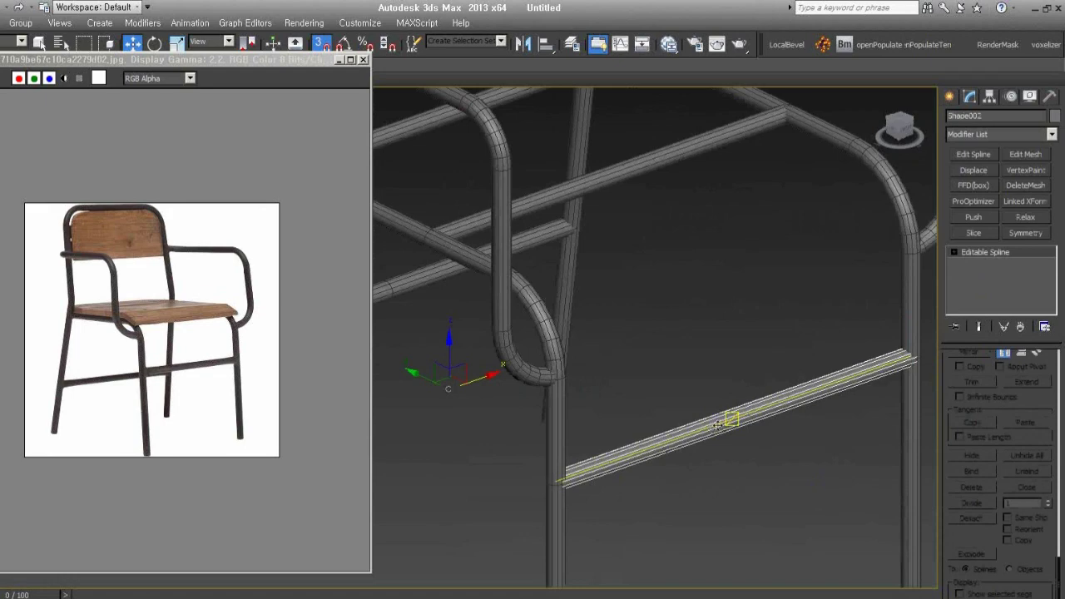
# Lower the leg tube Line001's rendering Sides from 12 to 10.
pyautogui.click(555, 428)
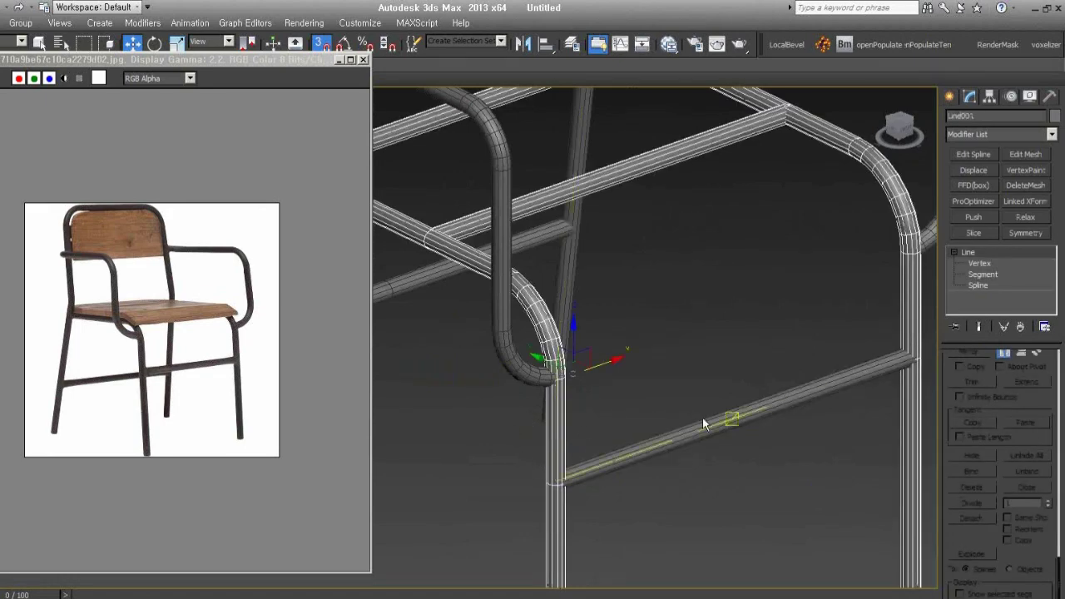
pyautogui.scroll(1, 952, 370)
pyautogui.scroll(3, 956, 382)
pyautogui.scroll(3, 967, 429)
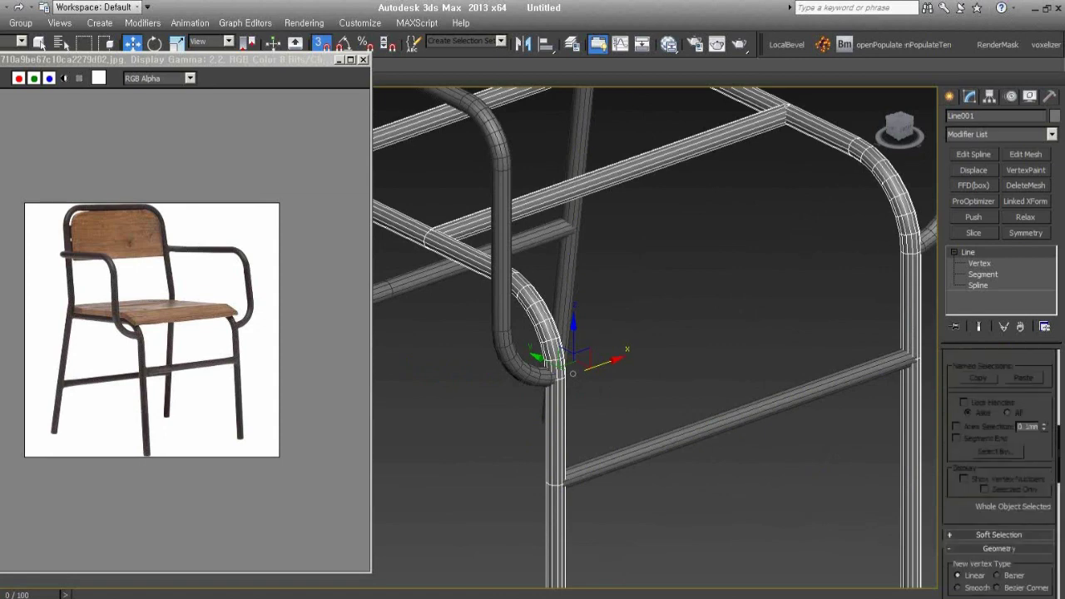
pyautogui.scroll(2, 973, 465)
pyautogui.scroll(3, 980, 499)
pyautogui.scroll(2, 986, 499)
pyautogui.scroll(3, 998, 466)
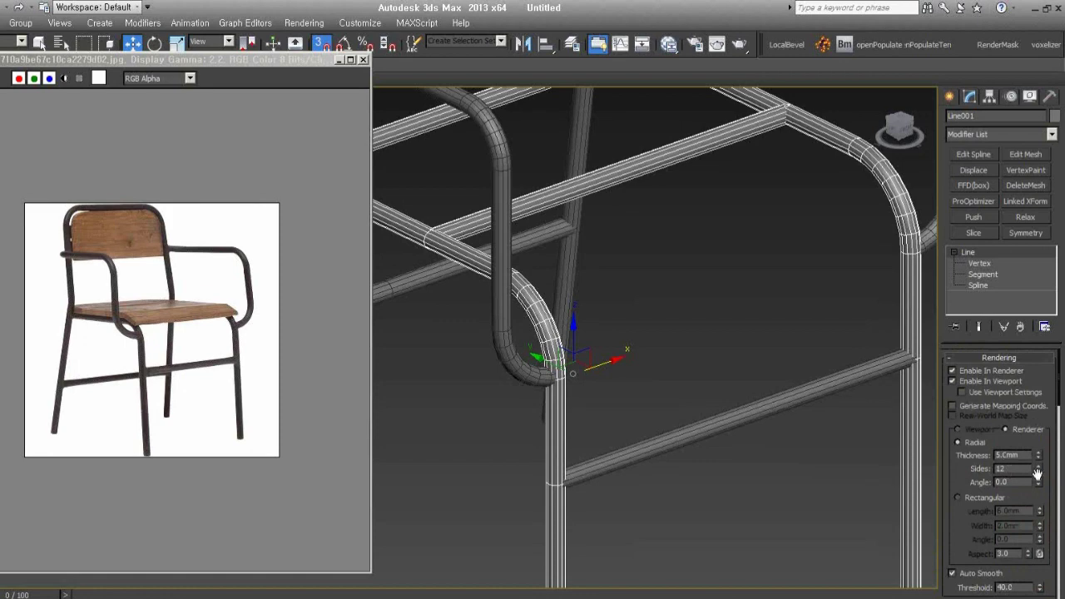
pyautogui.click(1037, 473)
pyautogui.click(1038, 476)
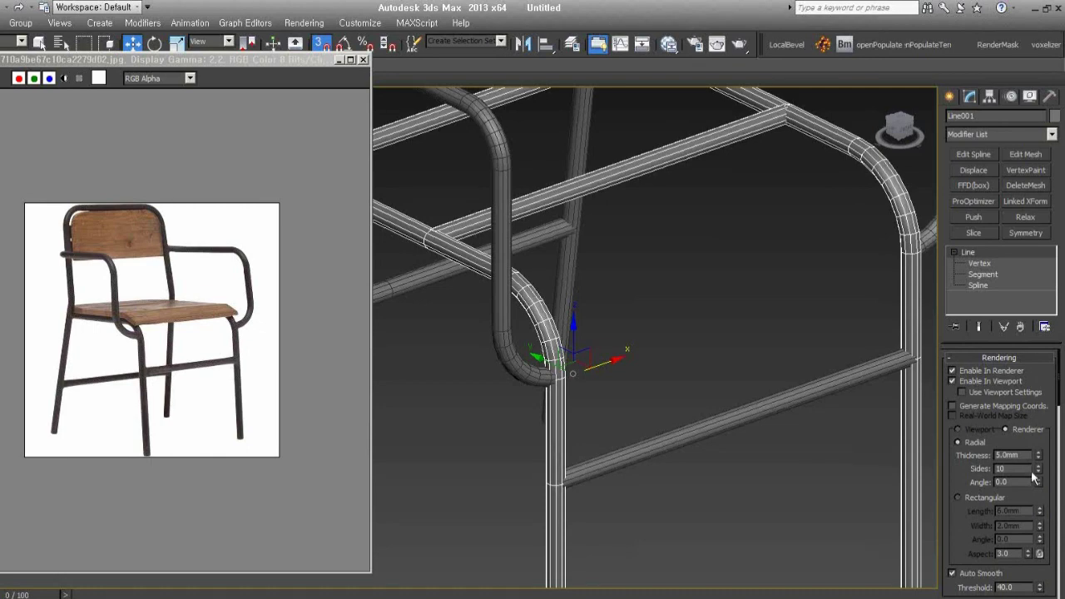
pyautogui.moveTo(801, 458); pyautogui.dragTo(796, 479, button='middle')
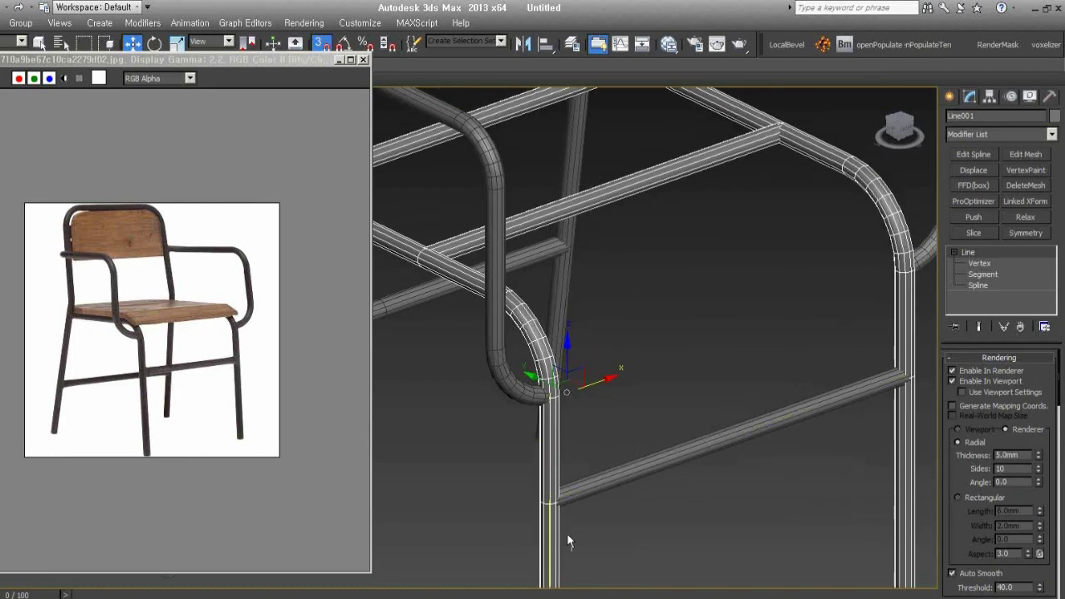
# Convert Line001 to Editable Poly and reduce Shape002's rendering Sides from 12 to 10.
pyautogui.hotkey('alt', 'c')
pyautogui.click(624, 476)
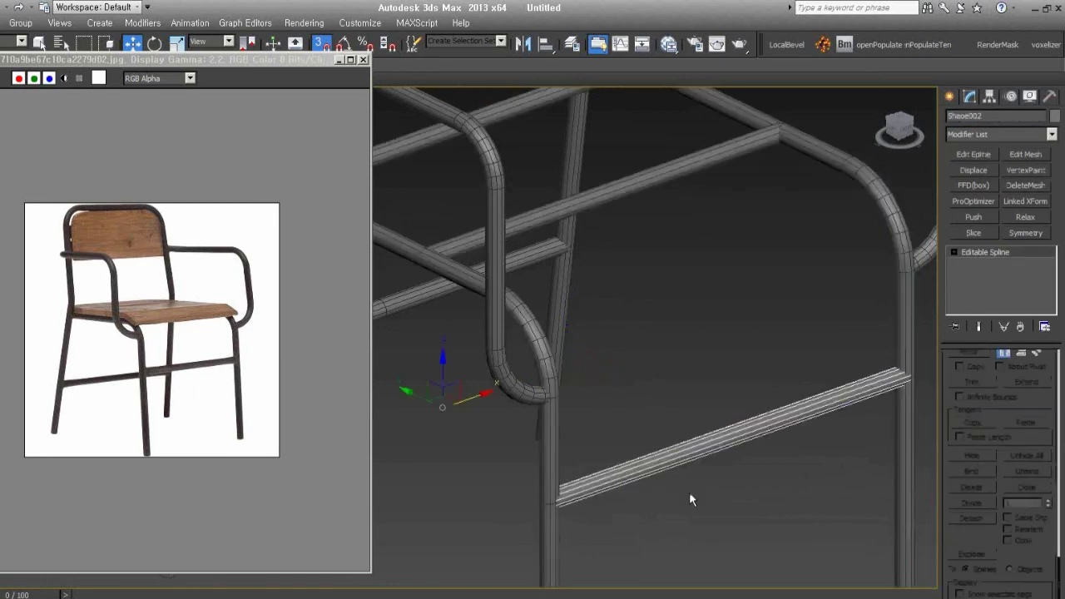
pyautogui.moveTo(688, 491); pyautogui.dragTo(676, 462, button='middle')
pyautogui.scroll(2, 676, 462)
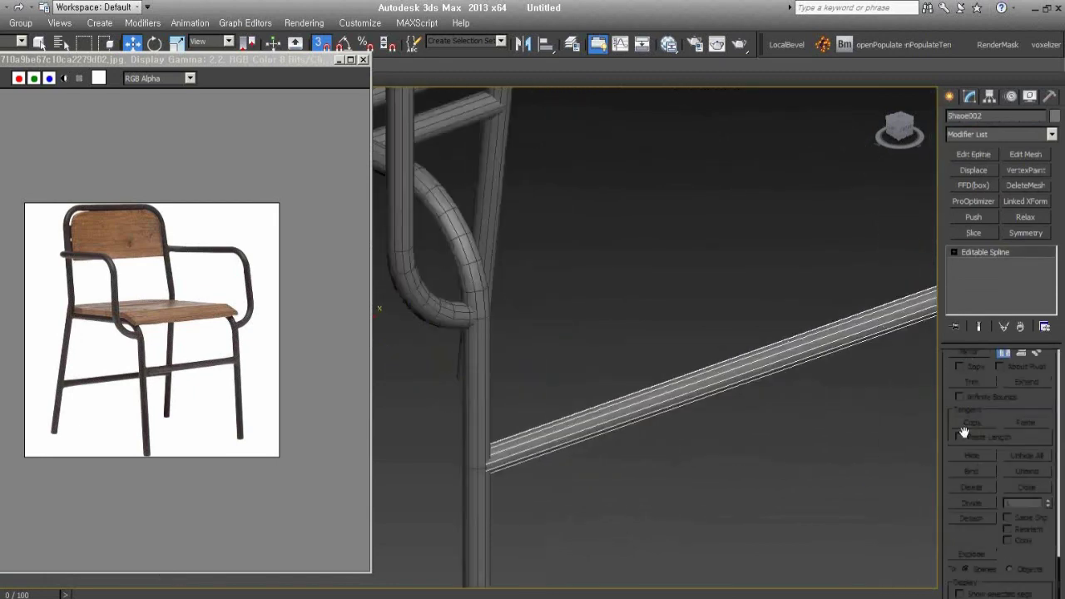
pyautogui.scroll(3, 965, 433)
pyautogui.scroll(3, 998, 399)
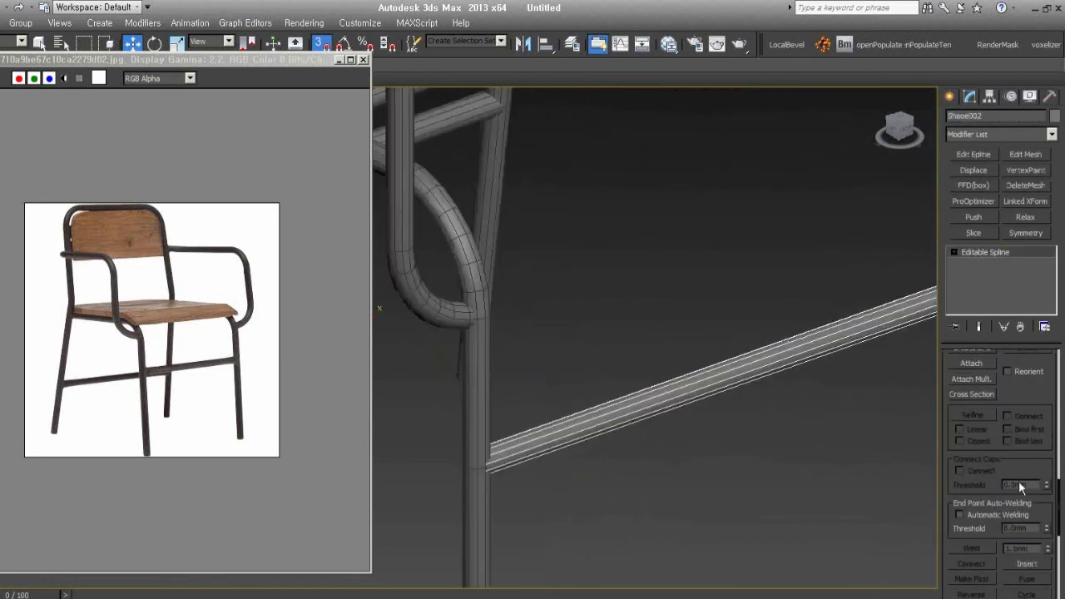
pyautogui.scroll(5, 1020, 487)
pyautogui.scroll(2, 979, 486)
pyautogui.scroll(3, 1015, 466)
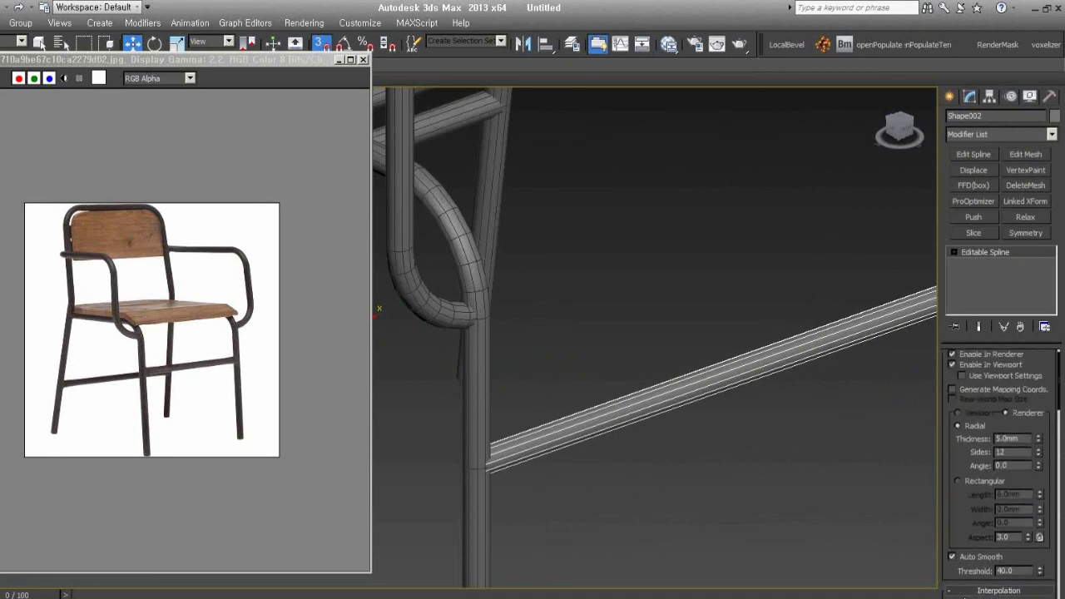
pyautogui.moveTo(1040, 458); pyautogui.dragTo(1038, 460)
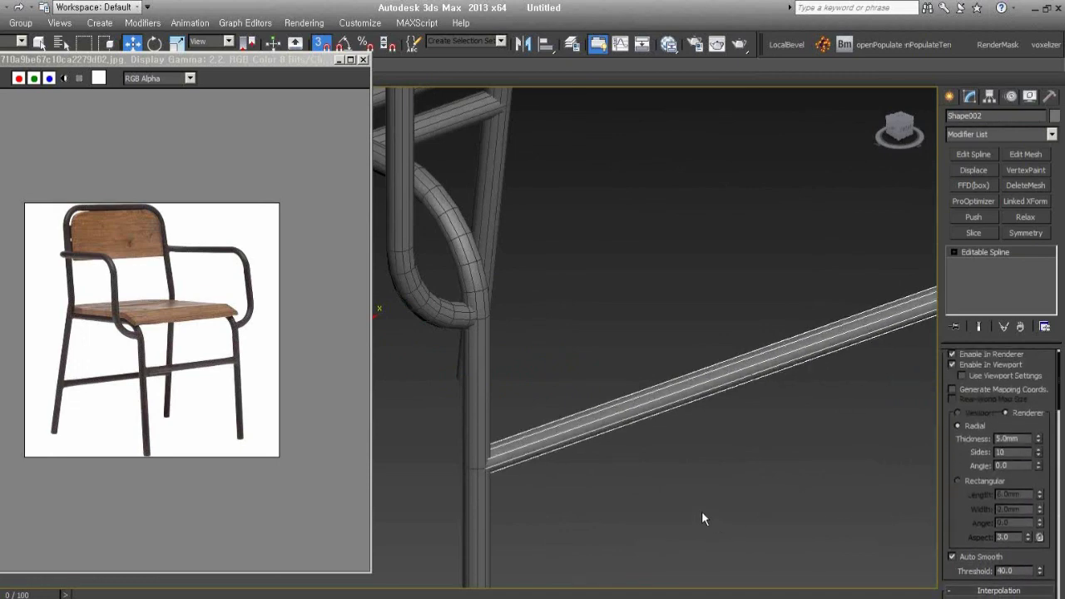
pyautogui.keyDown('alt'); pyautogui.moveTo(689, 467); pyautogui.dragTo(713, 408, button='middle'); pyautogui.keyUp('alt')
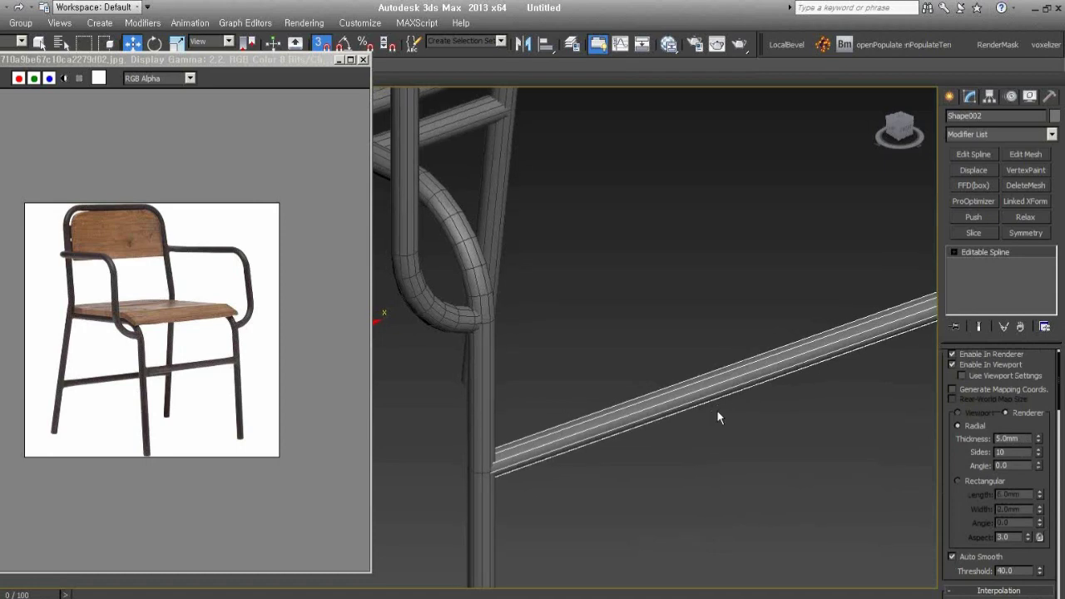
pyautogui.rightClick(714, 410)
pyautogui.click(587, 480)
pyautogui.keyDown('alt'); pyautogui.moveTo(587, 480); pyautogui.dragTo(559, 436, button='middle'); pyautogui.keyUp('alt')
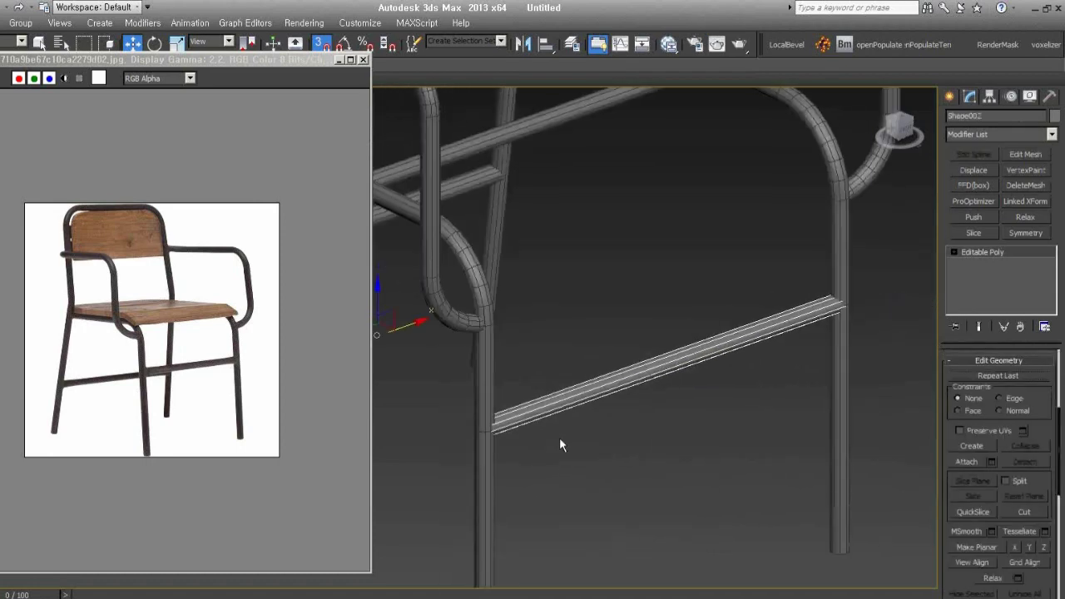
pyautogui.click(485, 482)
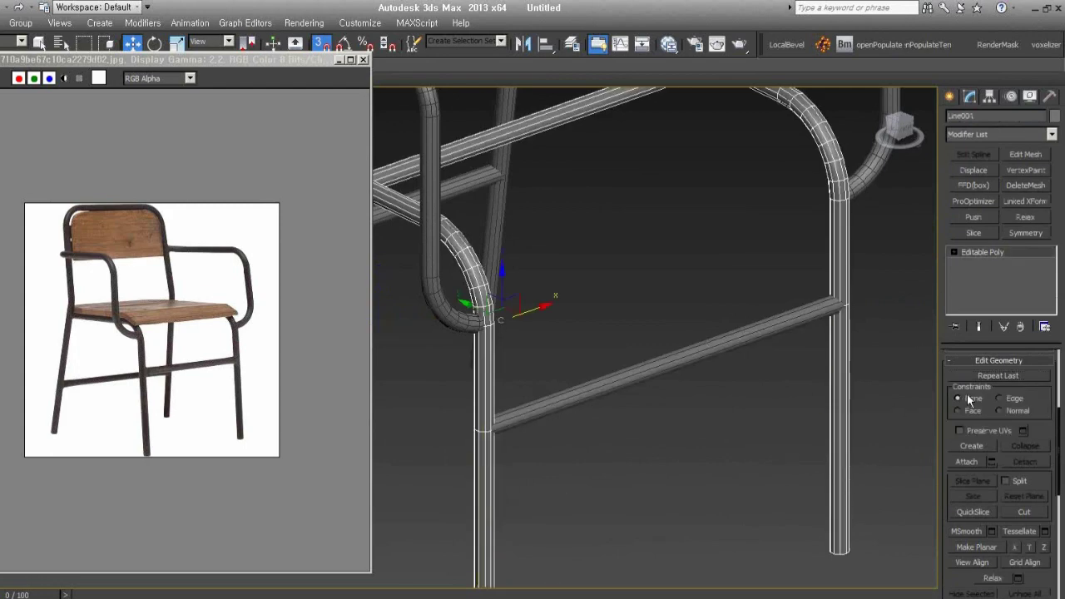
pyautogui.click(960, 254)
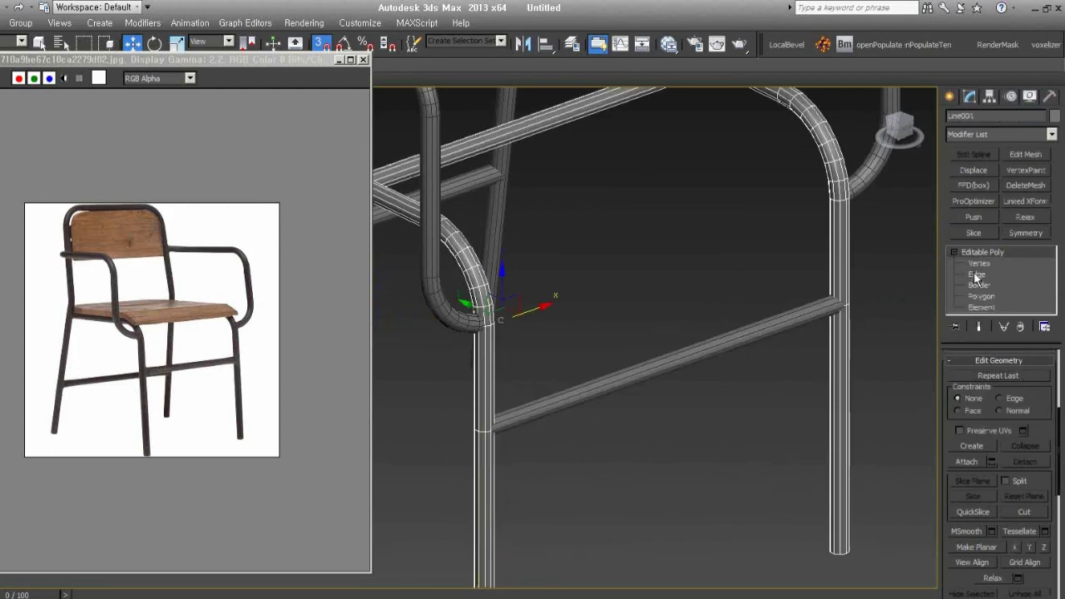
pyautogui.click(978, 275)
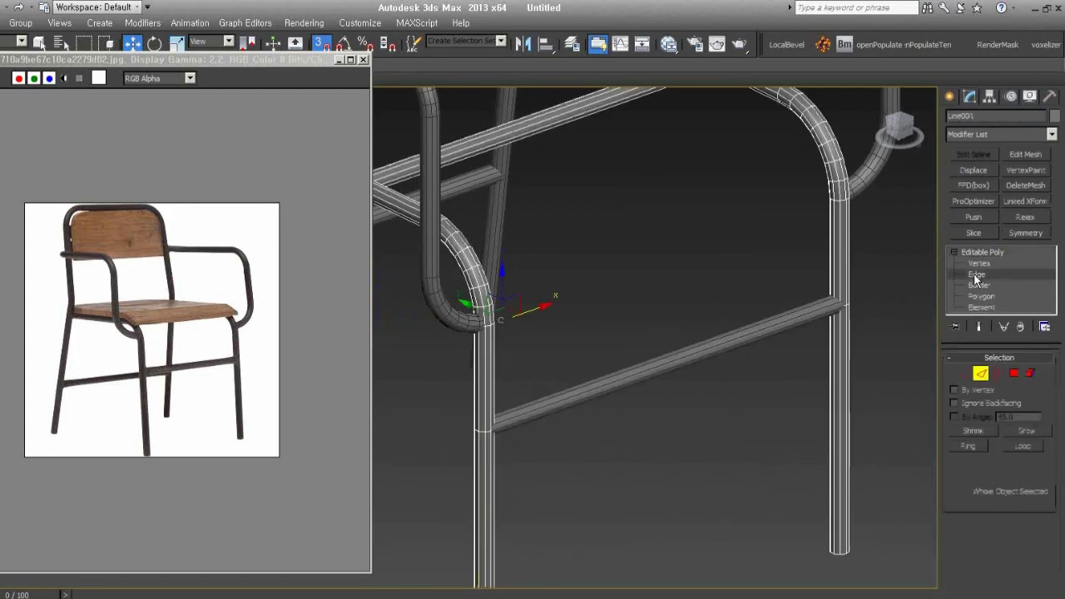
pyautogui.moveTo(790, 273); pyautogui.dragTo(874, 341)
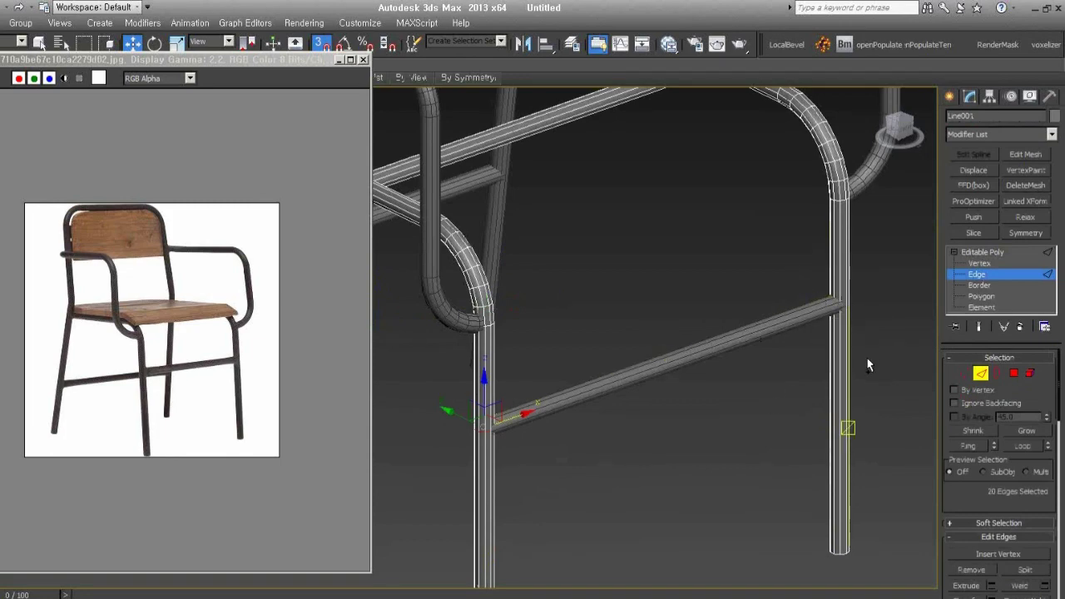
pyautogui.rightClick(463, 423)
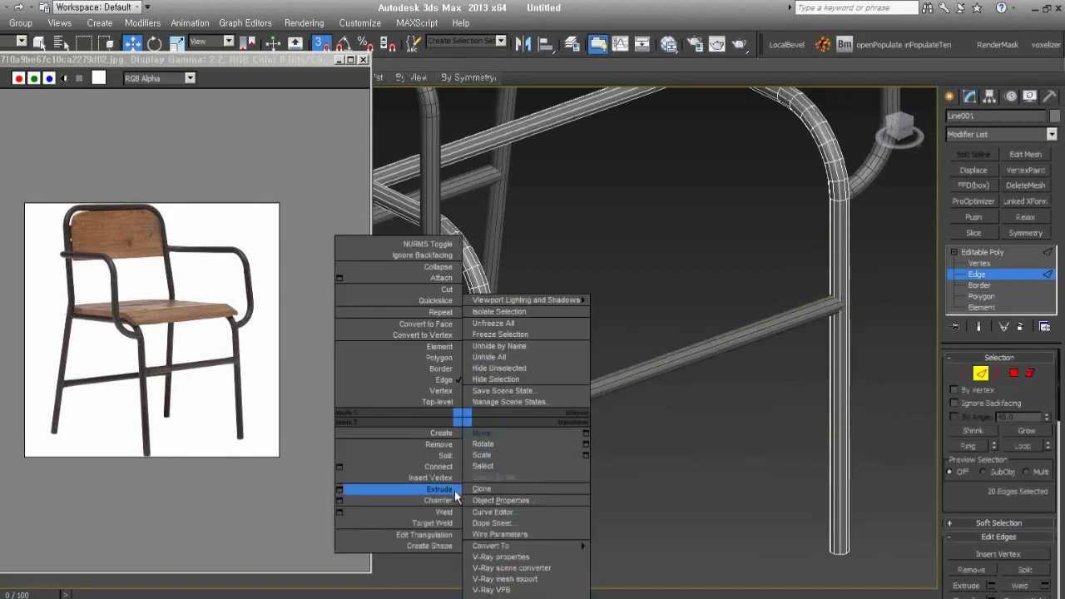
pyautogui.click(438, 499)
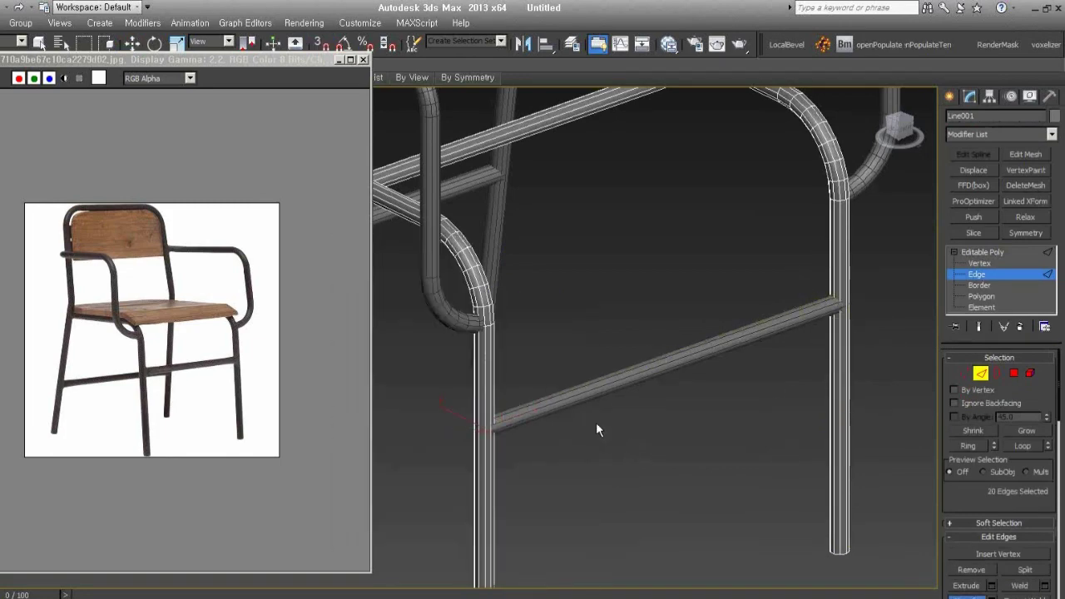
pyautogui.keyDown('ctrl'); pyautogui.click(532, 427); pyautogui.keyUp('ctrl')
pyautogui.keyDown('alt'); pyautogui.moveTo(533, 435); pyautogui.dragTo(569, 441, button='middle'); pyautogui.keyUp('alt')
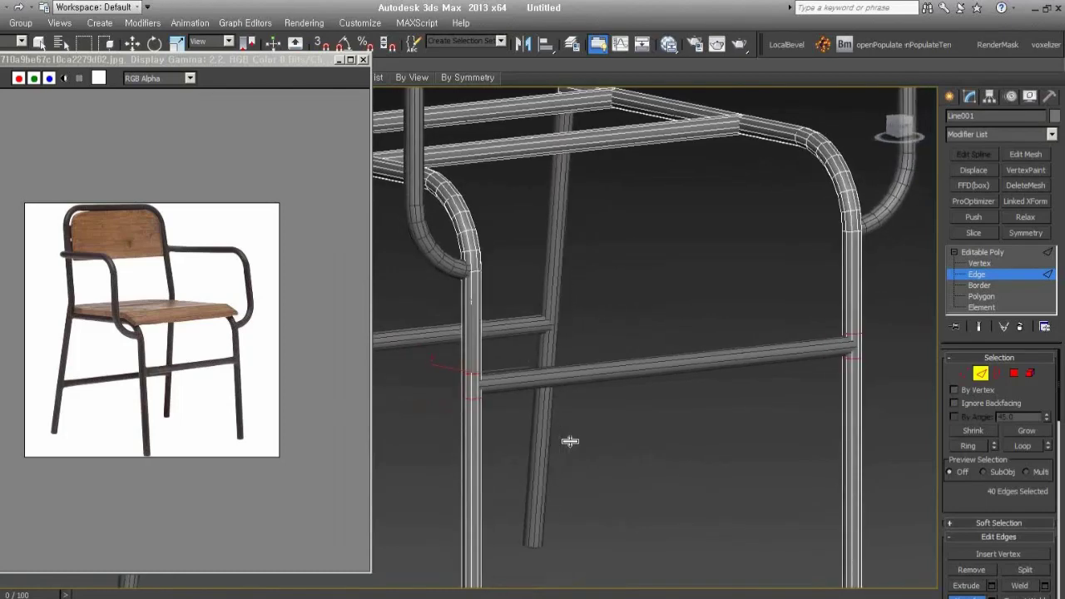
pyautogui.scroll(2, 570, 441)
pyautogui.scroll(2, 508, 411)
pyautogui.scroll(2, 466, 396)
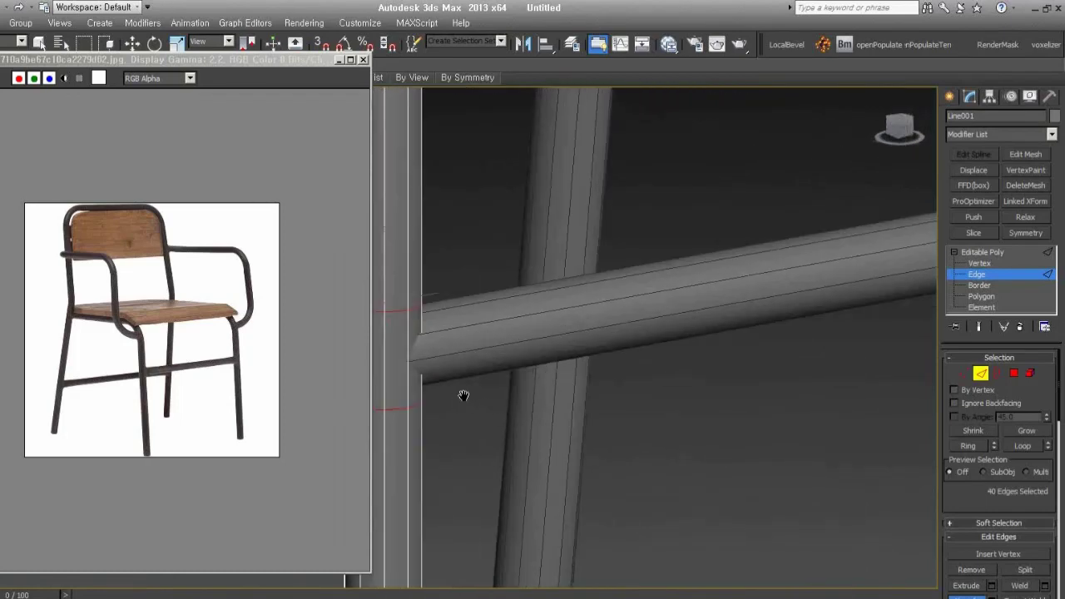
pyautogui.moveTo(463, 395); pyautogui.dragTo(554, 421, button='middle')
pyautogui.moveTo(613, 437)
pyautogui.mouseDown(button='middle')
pyautogui.moveTo(592, 432)
pyautogui.moveTo(542, 385)
pyautogui.mouseUp(button='middle')
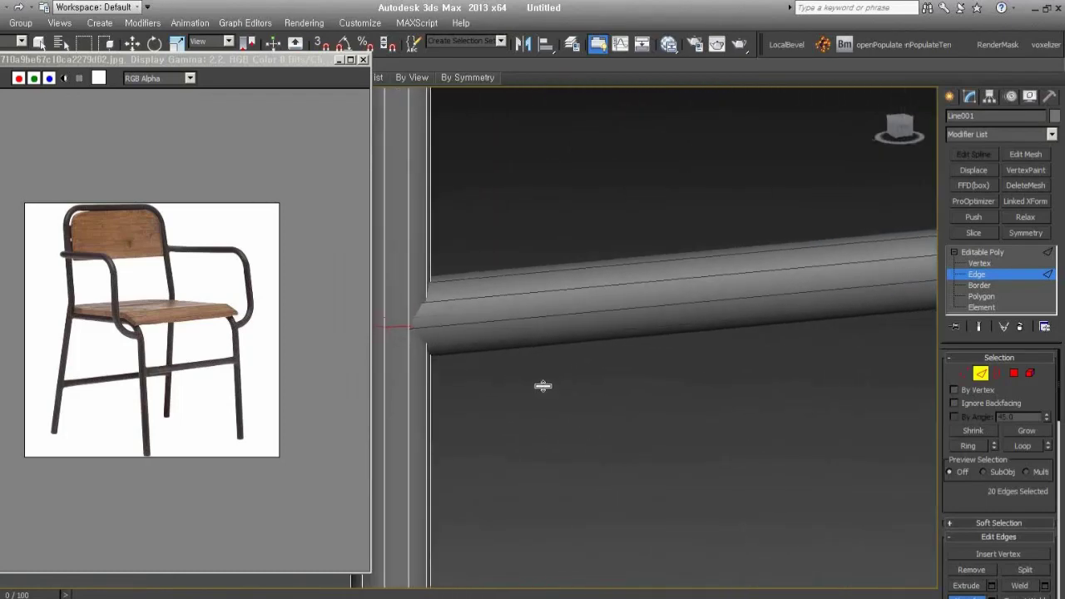
pyautogui.hotkey('ctrl', 'z')
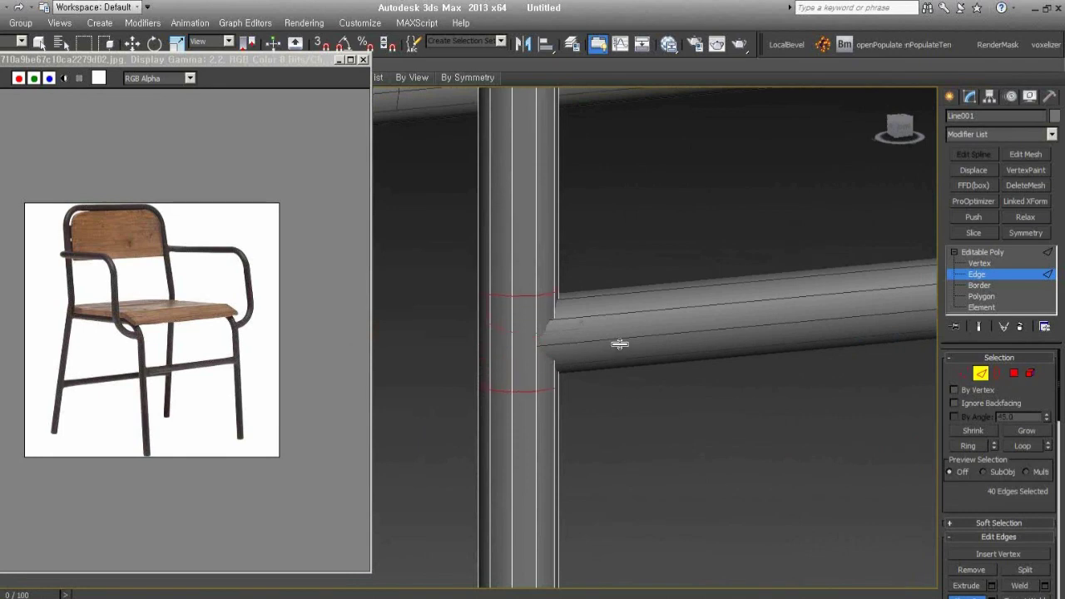
pyautogui.scroll(-2, 582, 415)
pyautogui.scroll(-2, 533, 437)
# Leave Border editing on the frame and select the lower crossbar Shape002.
pyautogui.press('w')
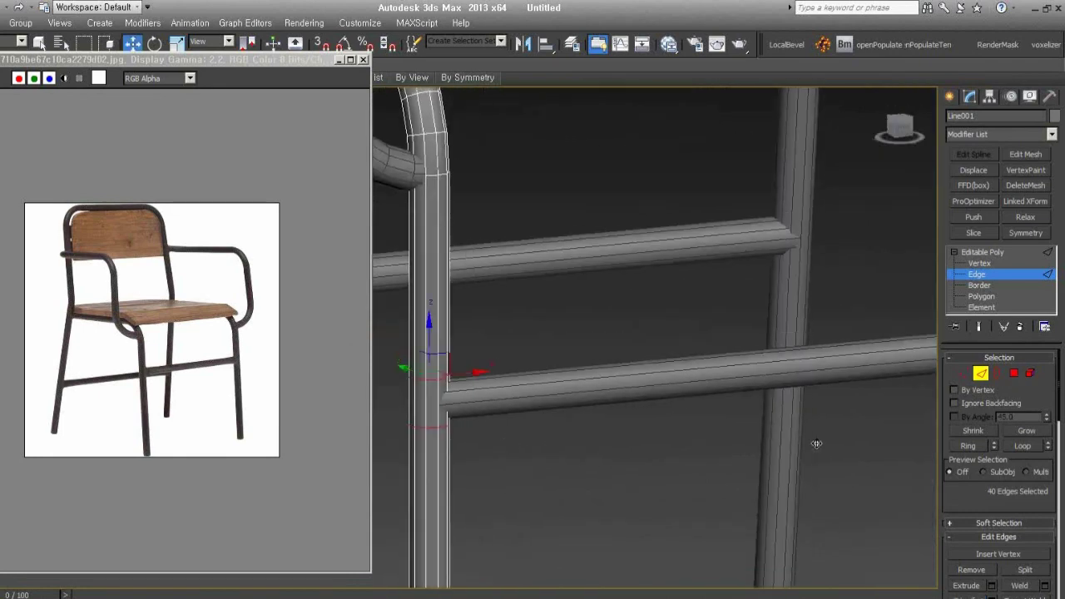
pyautogui.click(994, 374)
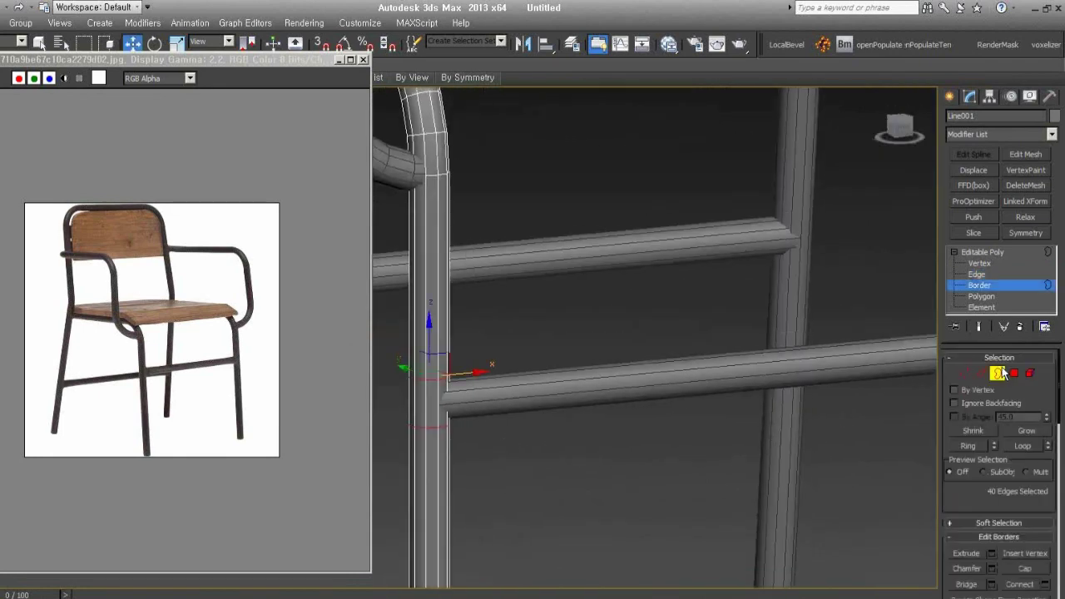
pyautogui.click(998, 374)
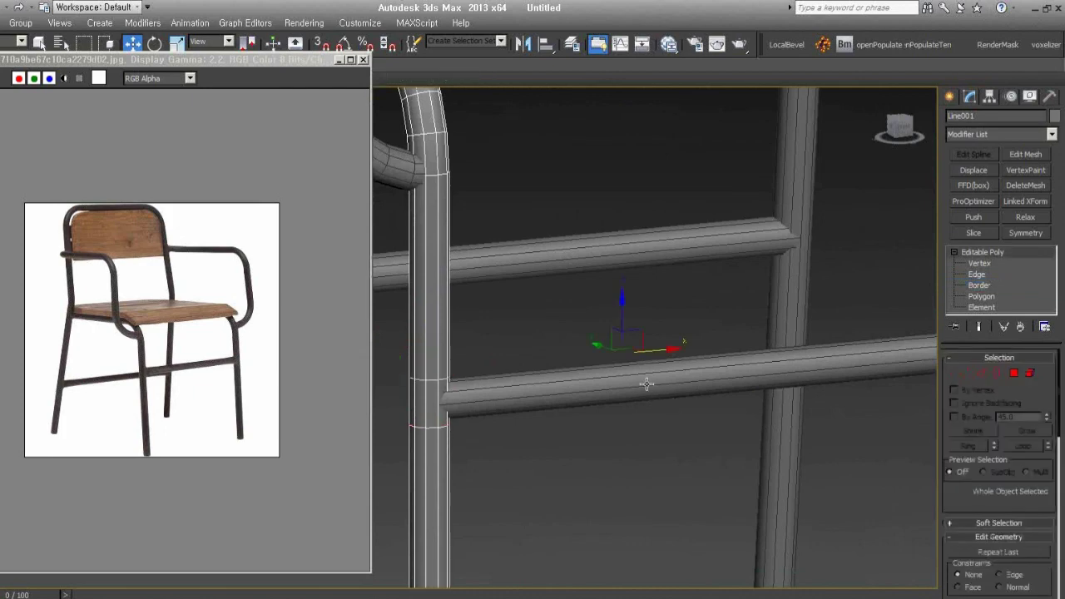
pyautogui.click(647, 383)
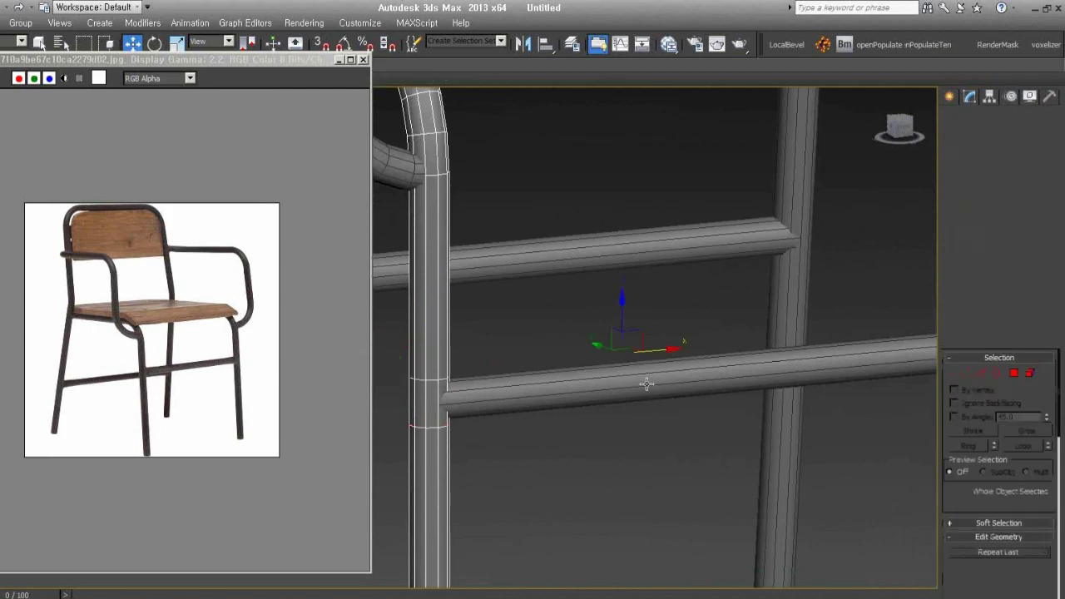
# Box-select the crossbar's end vertices, then switch to Polygon level.
pyautogui.click(964, 374)
pyautogui.moveTo(389, 313)
pyautogui.mouseDown()
pyautogui.moveTo(439, 406)
pyautogui.moveTo(467, 424)
pyautogui.mouseUp()
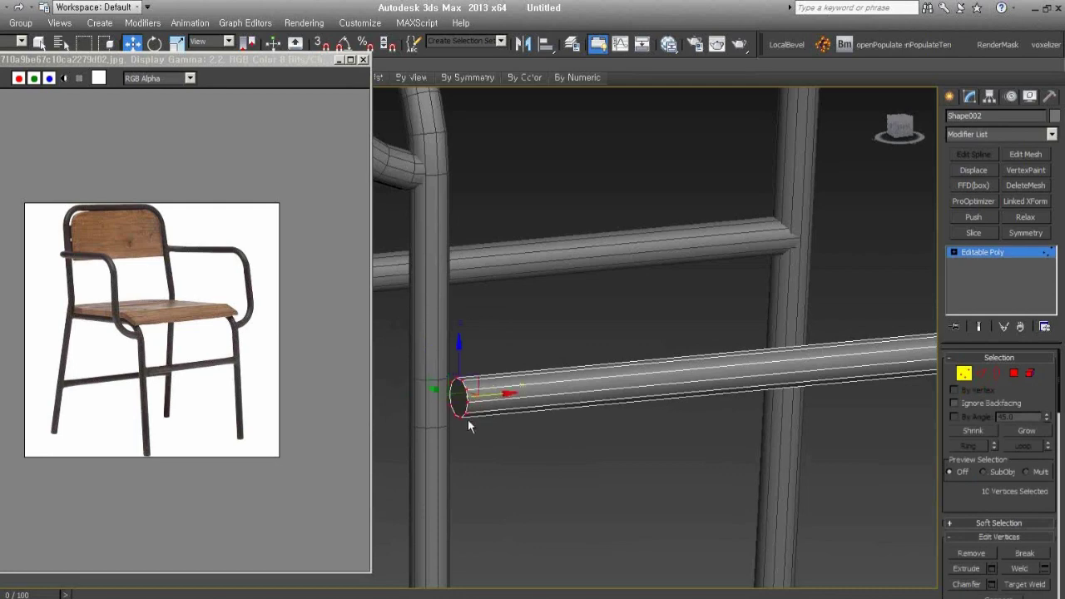
pyautogui.moveTo(467, 424); pyautogui.dragTo(532, 454, button='middle')
pyautogui.scroll(3, 544, 451)
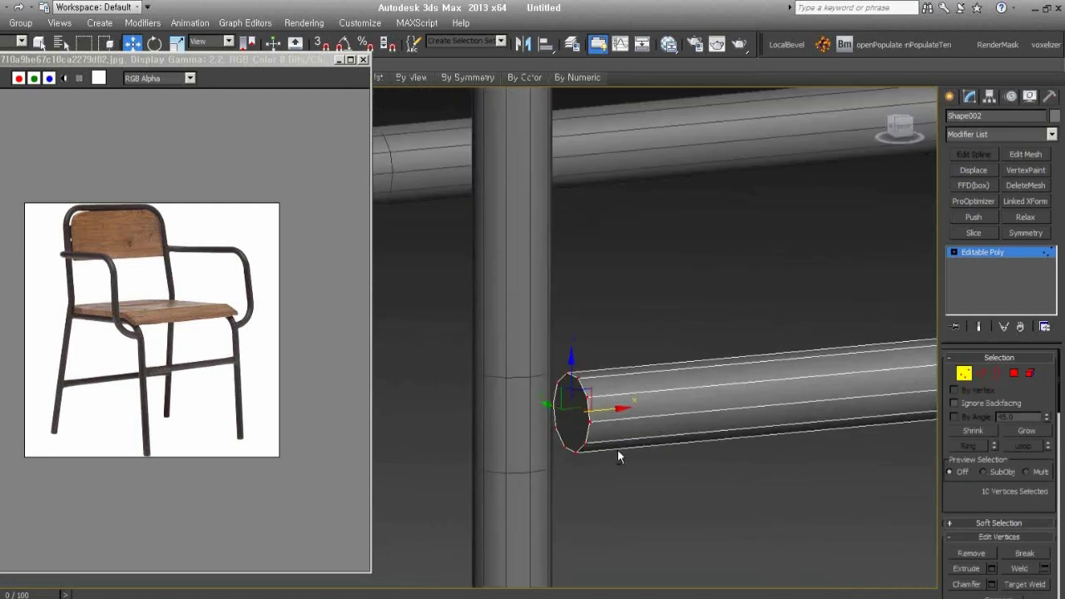
pyautogui.keyDown('alt'); pyautogui.moveTo(618, 452); pyautogui.dragTo(494, 468, button='middle'); pyautogui.keyUp('alt')
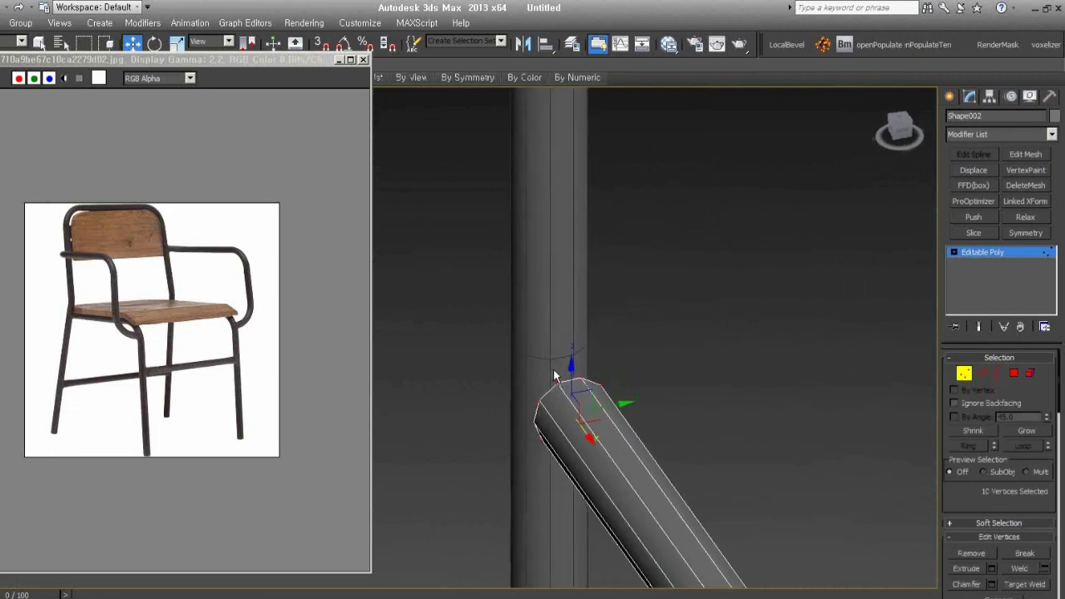
pyautogui.click(1013, 376)
pyautogui.moveTo(490, 551)
pyautogui.mouseDown(button='middle')
pyautogui.moveTo(459, 554)
pyautogui.moveTo(740, 430)
pyautogui.moveTo(443, 539)
pyautogui.mouseUp(button='middle')
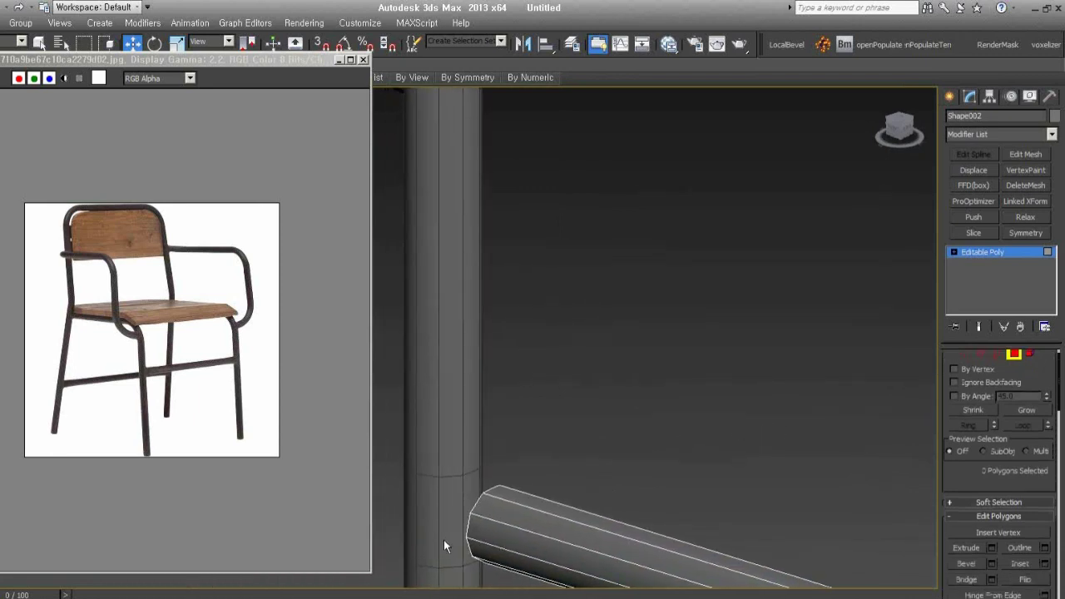
# Select two polygons on leg Line001 facing the crossbar's end.
pyautogui.click(1015, 356)
pyautogui.click(475, 458)
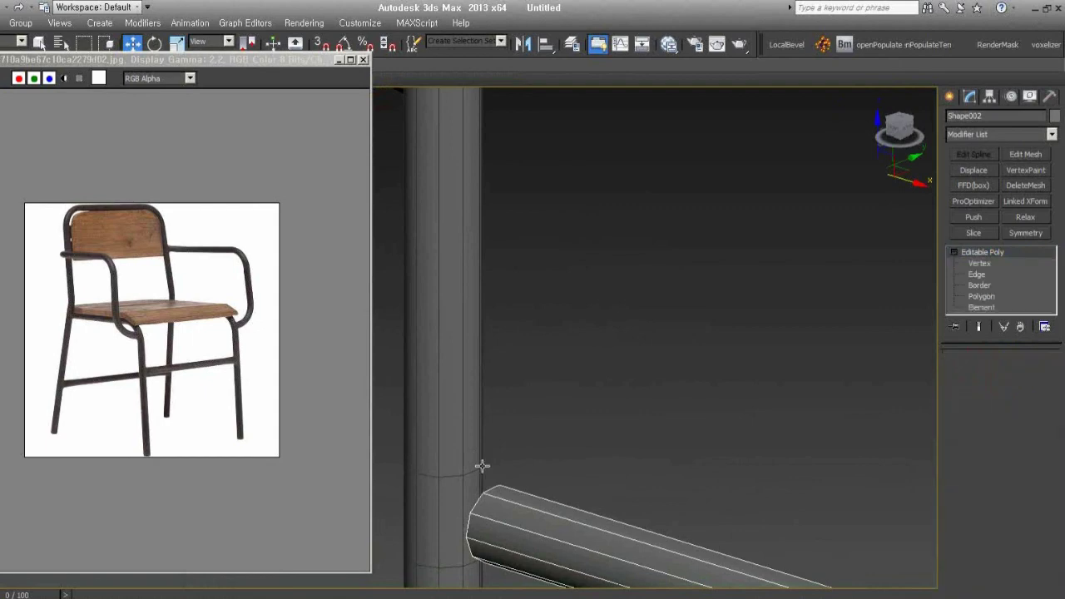
pyautogui.keyDown('alt'); pyautogui.moveTo(482, 465); pyautogui.dragTo(551, 515, button='middle'); pyautogui.keyUp('alt')
pyautogui.click(1015, 374)
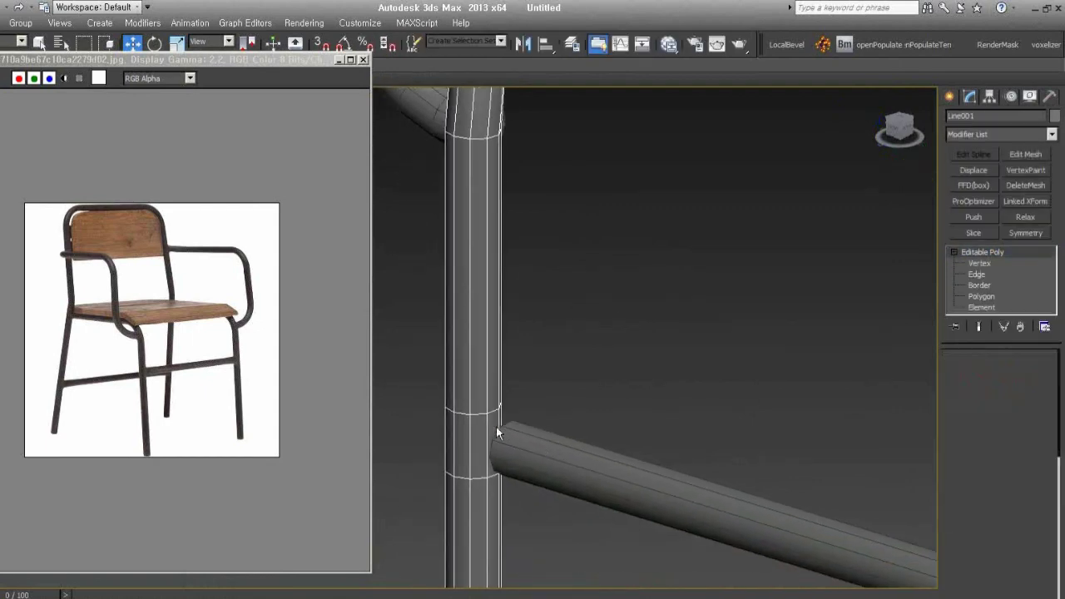
pyautogui.click(487, 412)
pyautogui.keyDown('alt'); pyautogui.moveTo(534, 441); pyautogui.dragTo(570, 486, button='middle'); pyautogui.keyUp('alt')
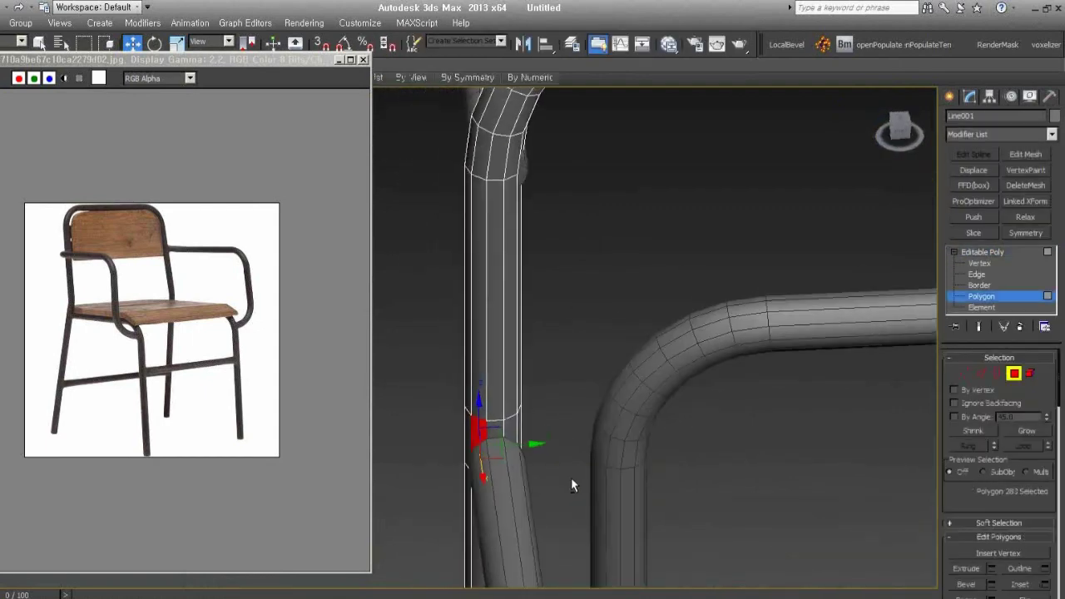
pyautogui.keyDown('ctrl'); pyautogui.click(503, 429); pyautogui.keyUp('ctrl')
pyautogui.moveTo(503, 440)
pyautogui.keyDown('alt'); pyautogui.mouseDown(button='middle')
pyautogui.moveTo(573, 514)
pyautogui.moveTo(681, 467)
pyautogui.moveTo(689, 478)
pyautogui.mouseUp(button='middle'); pyautogui.keyUp('alt')
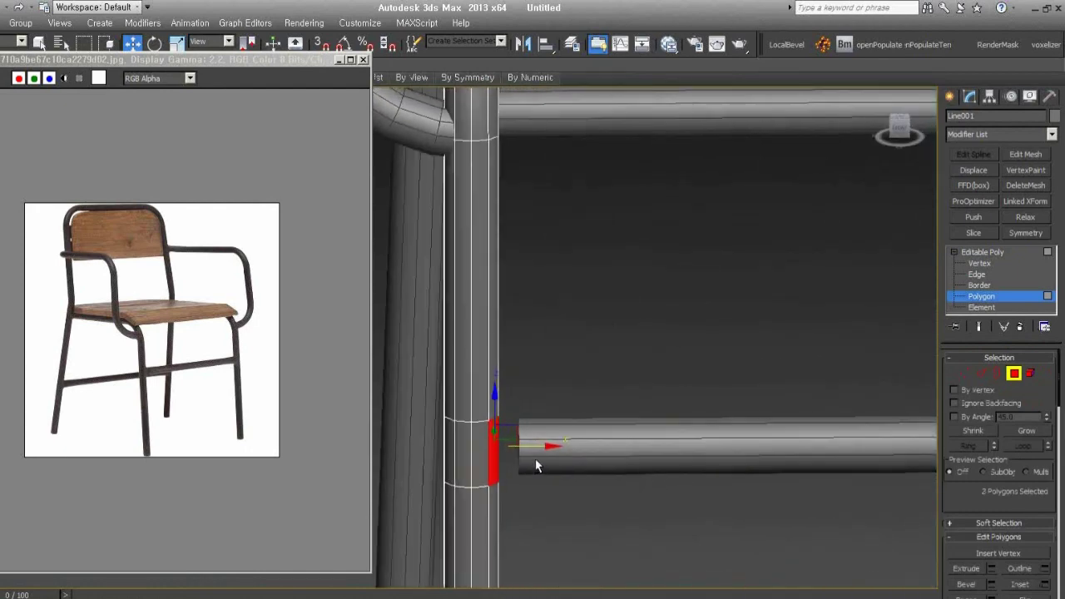
pyautogui.keyDown('alt'); pyautogui.moveTo(537, 463); pyautogui.dragTo(554, 447, button='middle'); pyautogui.keyUp('alt')
pyautogui.scroll(-3, 980, 497)
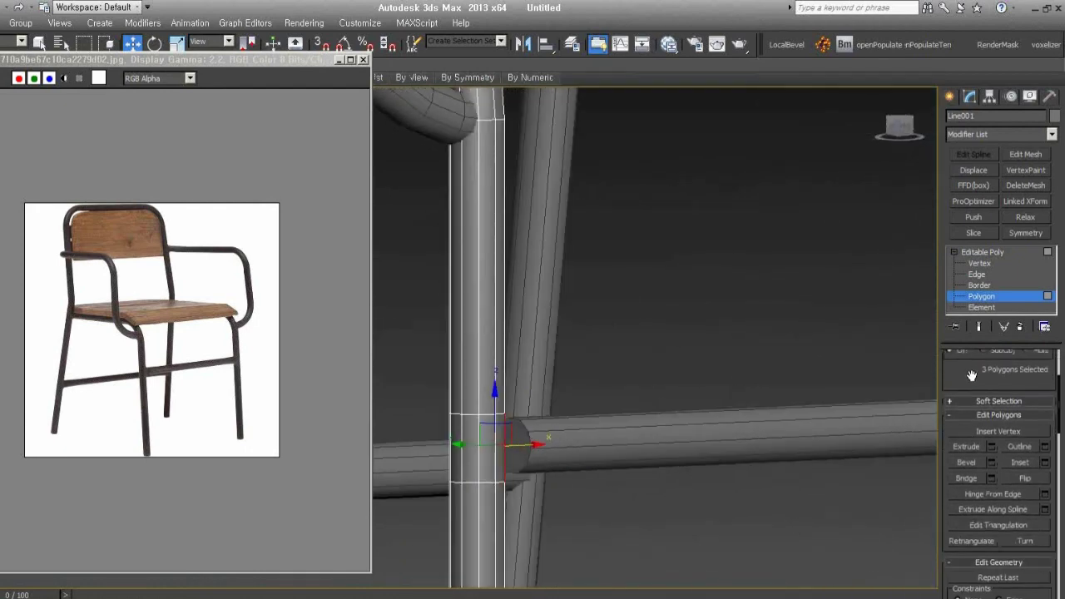
pyautogui.scroll(-2, 969, 482)
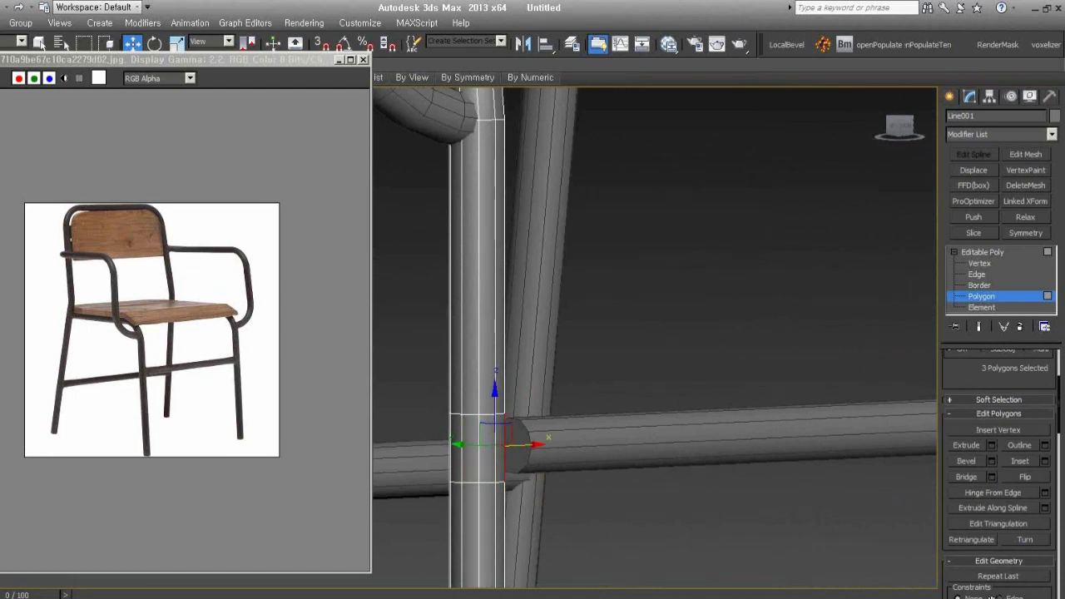
pyautogui.scroll(-5, 990, 499)
# Select the crossbar's end cap and bridge it to the leg polygons.
pyautogui.click(976, 516)
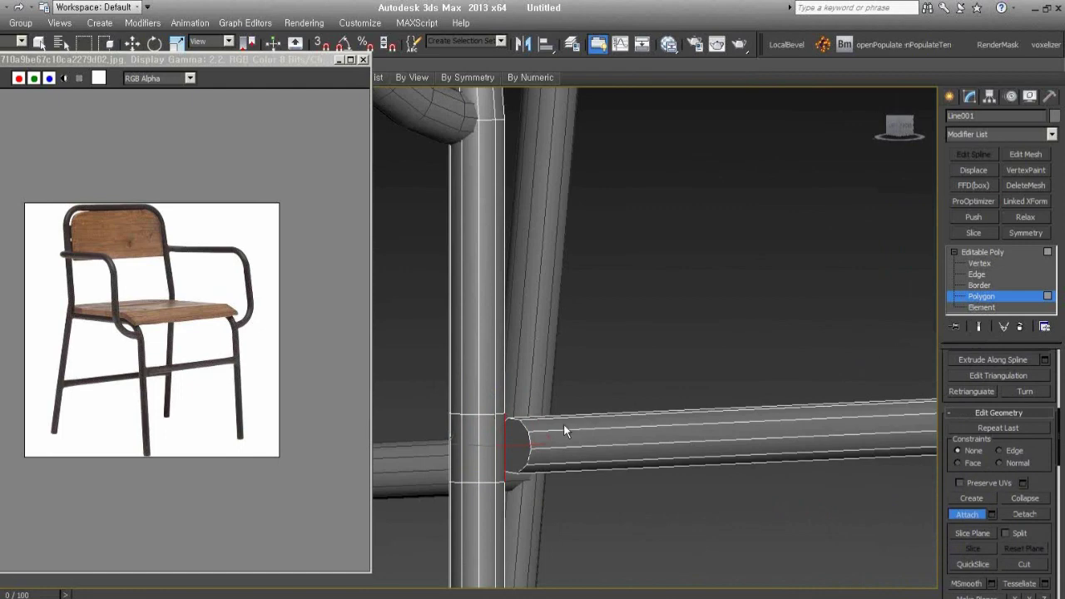
pyautogui.press('w')
pyautogui.click(522, 440)
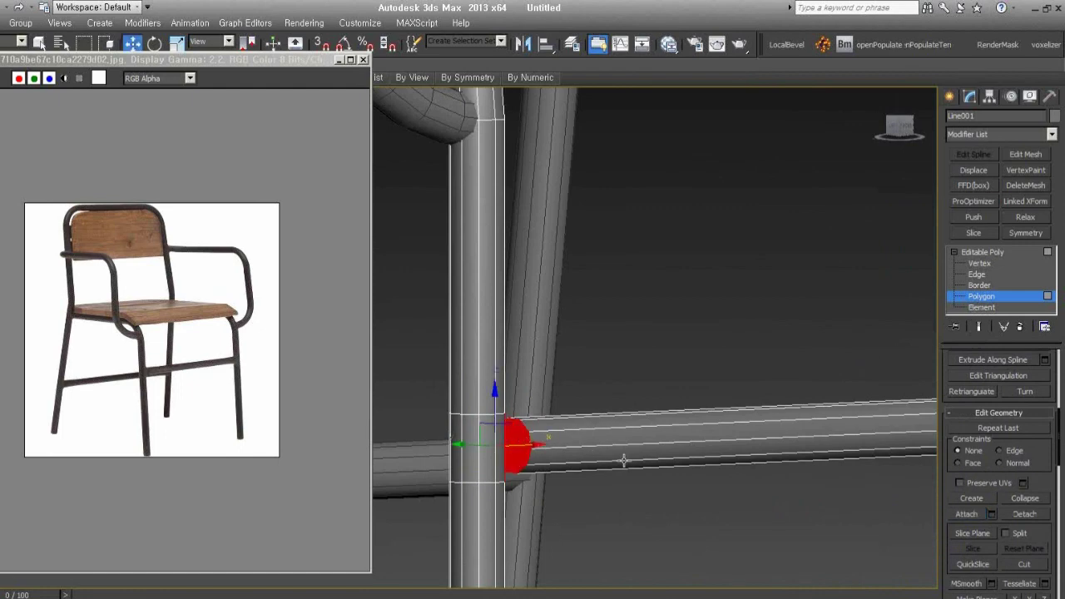
pyautogui.keyDown('alt'); pyautogui.moveTo(708, 480); pyautogui.dragTo(660, 502, button='middle'); pyautogui.keyUp('alt')
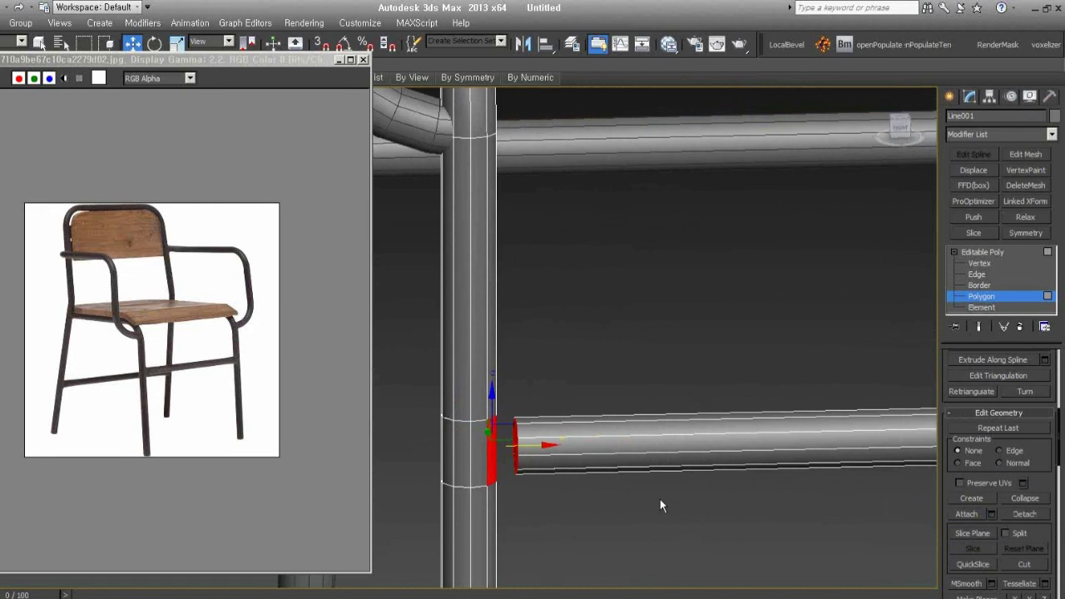
pyautogui.scroll(-3, 1025, 561)
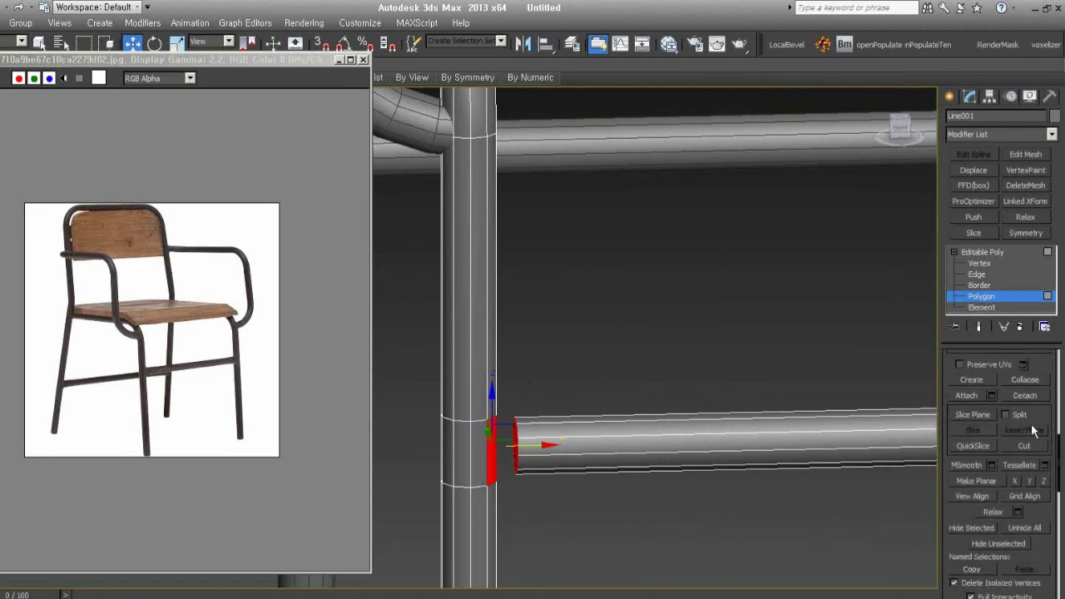
pyautogui.scroll(-1, 958, 512)
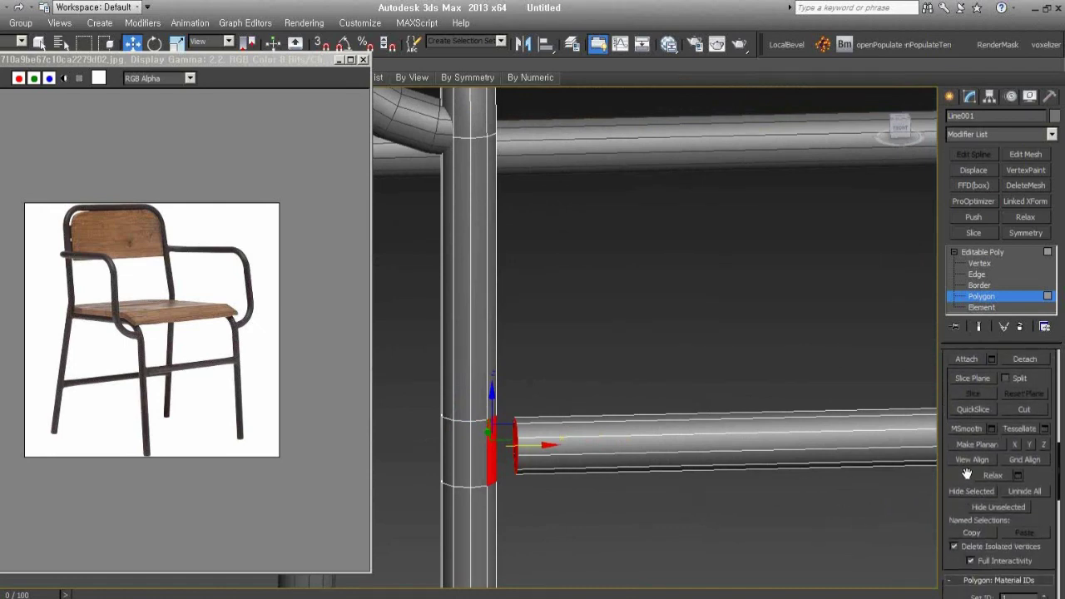
pyautogui.scroll(3, 958, 513)
pyautogui.scroll(2, 958, 512)
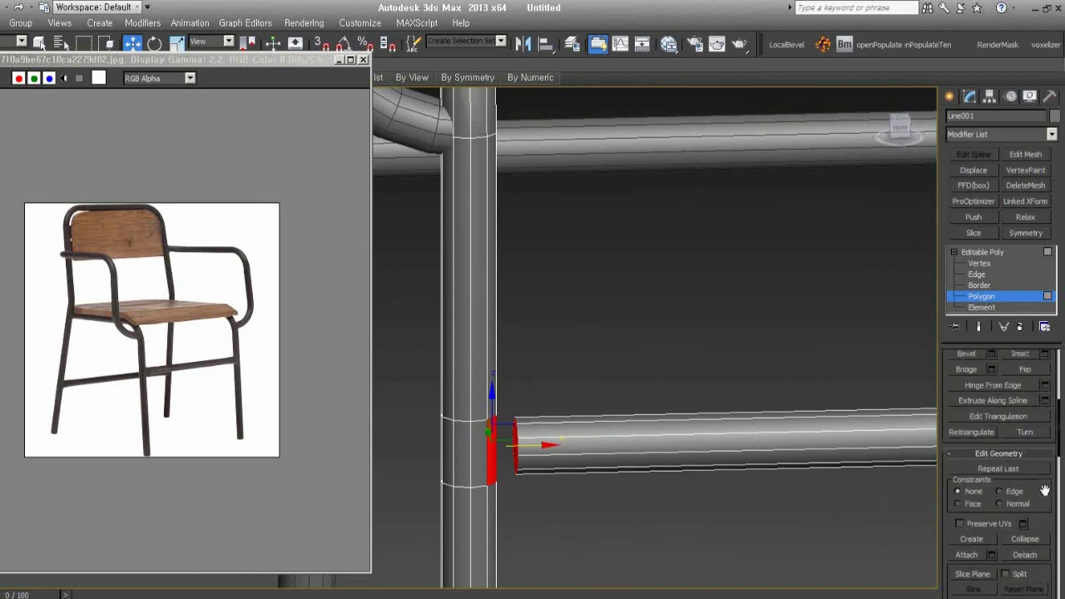
pyautogui.scroll(2, 1044, 490)
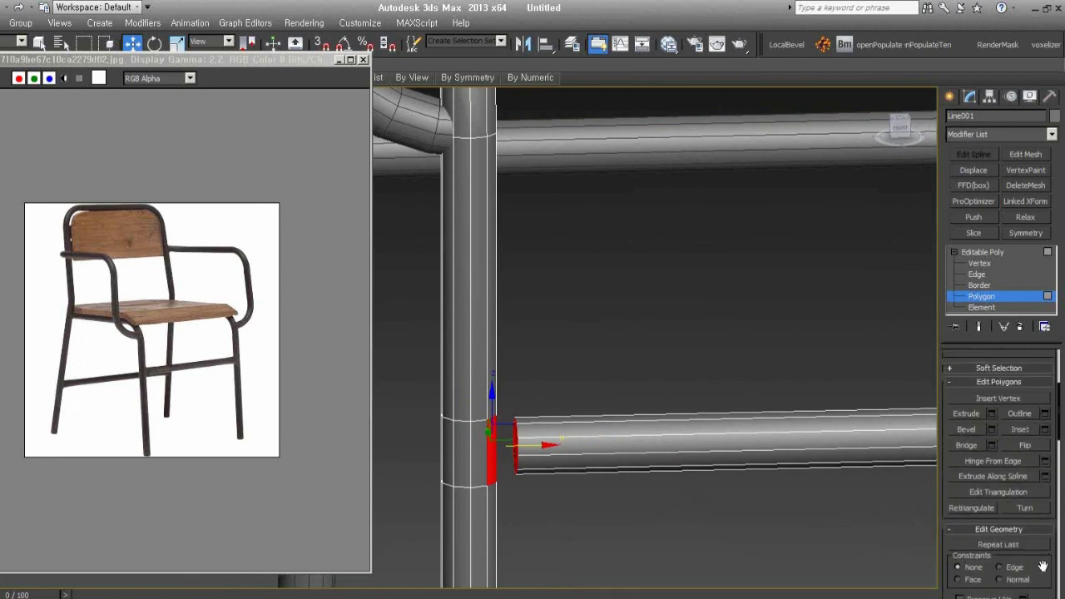
pyautogui.click(967, 445)
pyautogui.moveTo(699, 463)
pyautogui.keyDown('alt'); pyautogui.mouseDown(button='middle')
pyautogui.moveTo(677, 435)
pyautogui.moveTo(658, 442)
pyautogui.moveTo(636, 415)
pyautogui.moveTo(585, 396)
pyautogui.moveTo(571, 411)
pyautogui.moveTo(586, 414)
pyautogui.moveTo(560, 419)
pyautogui.moveTo(696, 444)
pyautogui.moveTo(696, 457)
pyautogui.mouseUp(button='middle'); pyautogui.keyUp('alt')
pyautogui.moveTo(567, 458); pyautogui.dragTo(635, 442, button='middle')
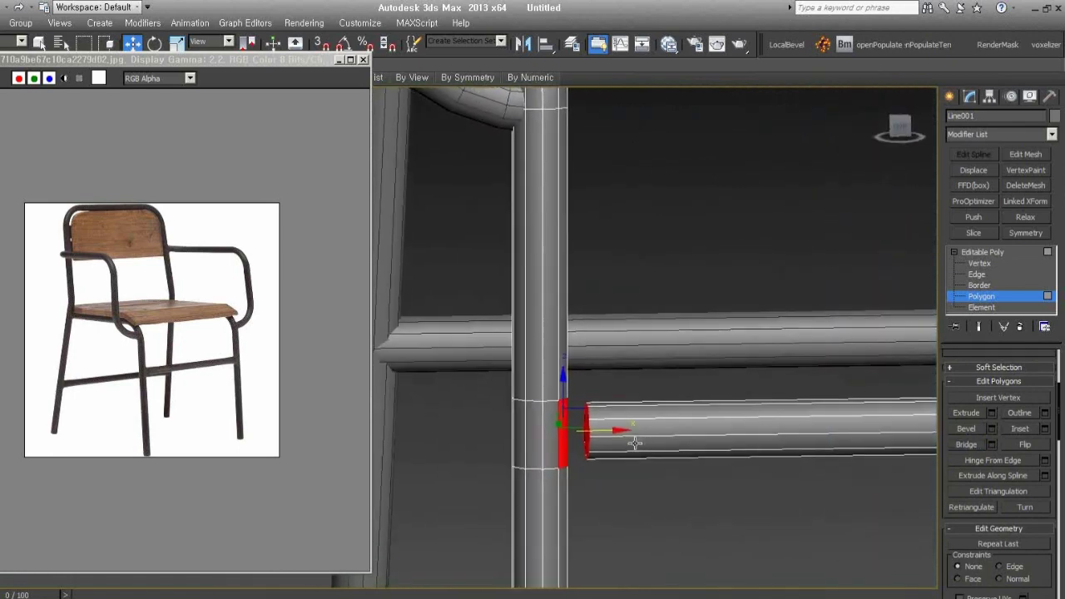
# Retry the bridge, undo the misshapen result, and line up on the selected leg polygon.
pyautogui.hotkey('shift', 'alt', 's')
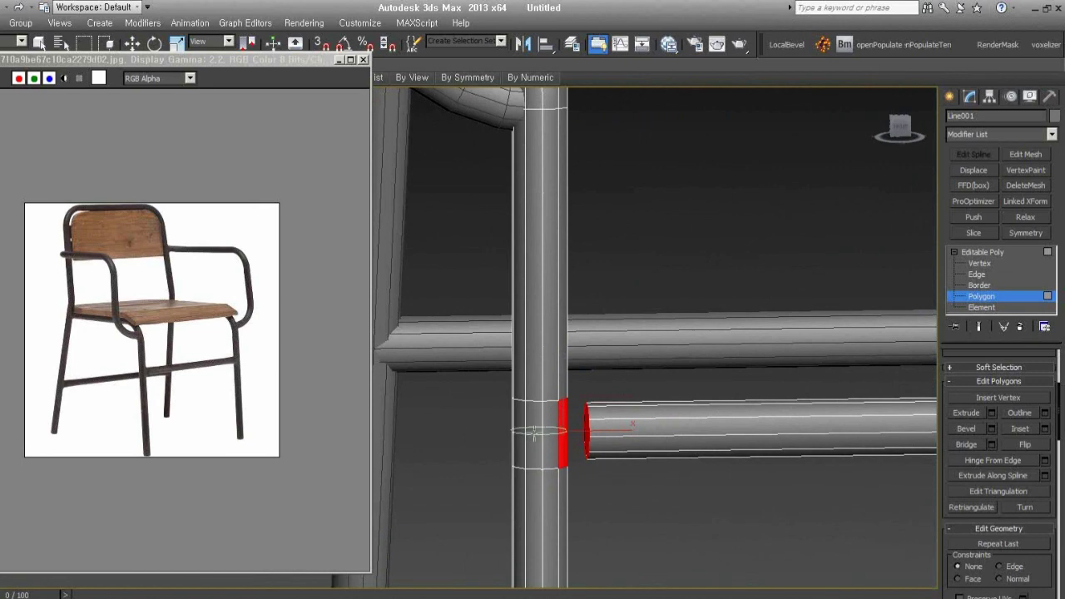
pyautogui.moveTo(595, 464)
pyautogui.keyDown('alt'); pyautogui.mouseDown(button='middle')
pyautogui.moveTo(623, 477)
pyautogui.moveTo(582, 440)
pyautogui.moveTo(543, 449)
pyautogui.moveTo(558, 435)
pyautogui.moveTo(631, 453)
pyautogui.mouseUp(button='middle'); pyautogui.keyUp('alt')
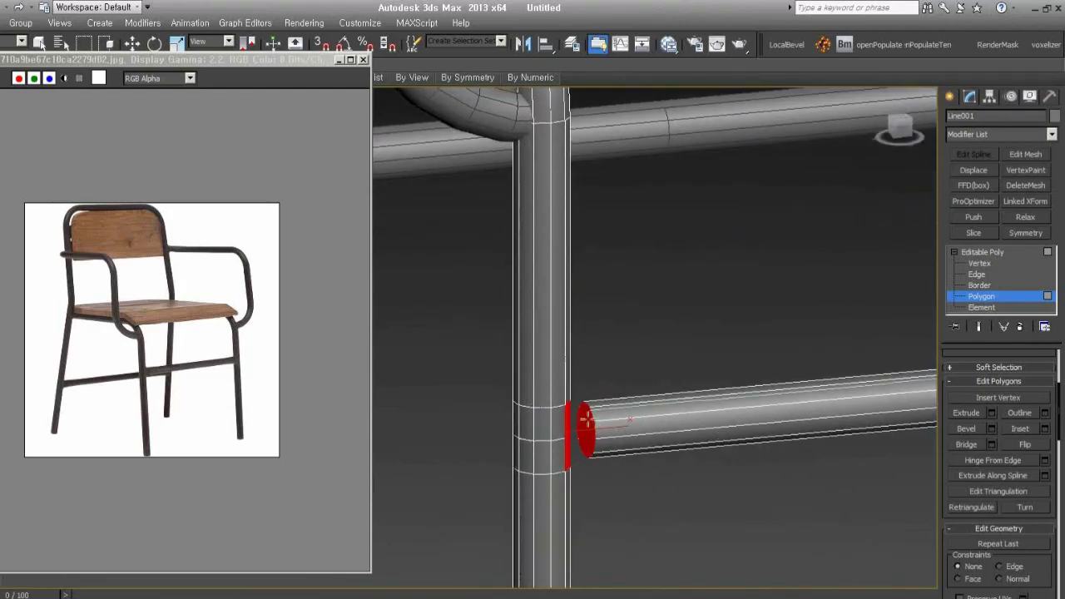
pyautogui.press('w')
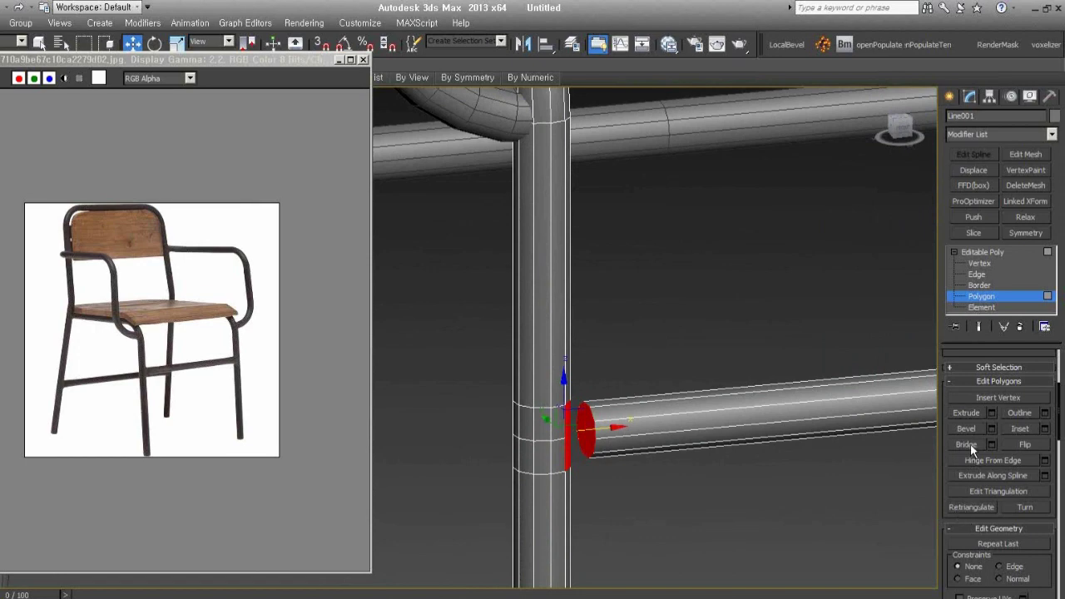
pyautogui.click(967, 445)
pyautogui.keyDown('alt'); pyautogui.moveTo(721, 465); pyautogui.dragTo(542, 448, button='middle'); pyautogui.keyUp('alt')
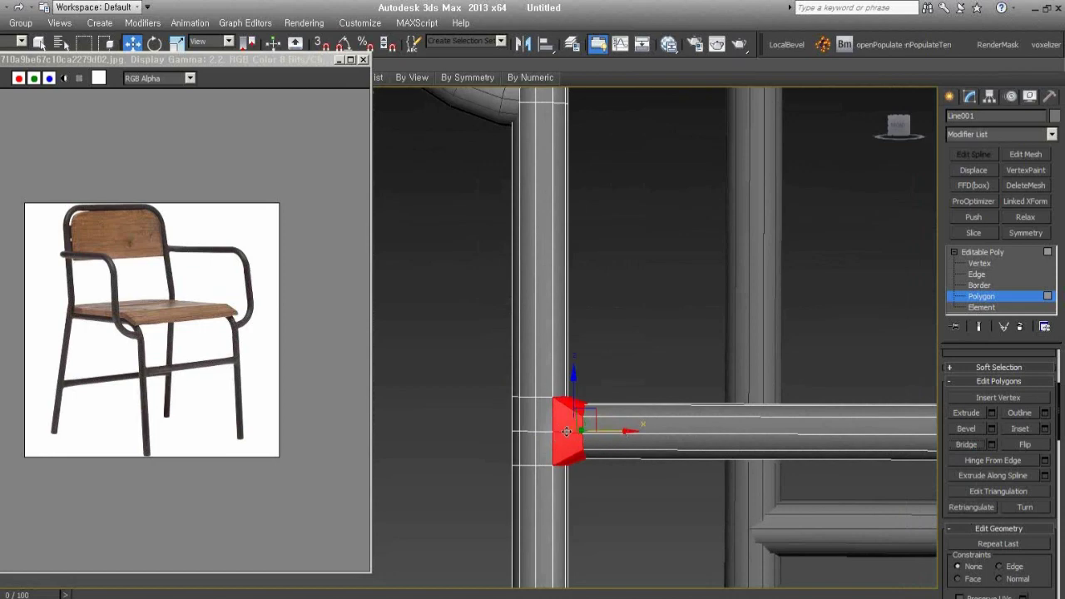
pyautogui.hotkey('ctrl', 'z')
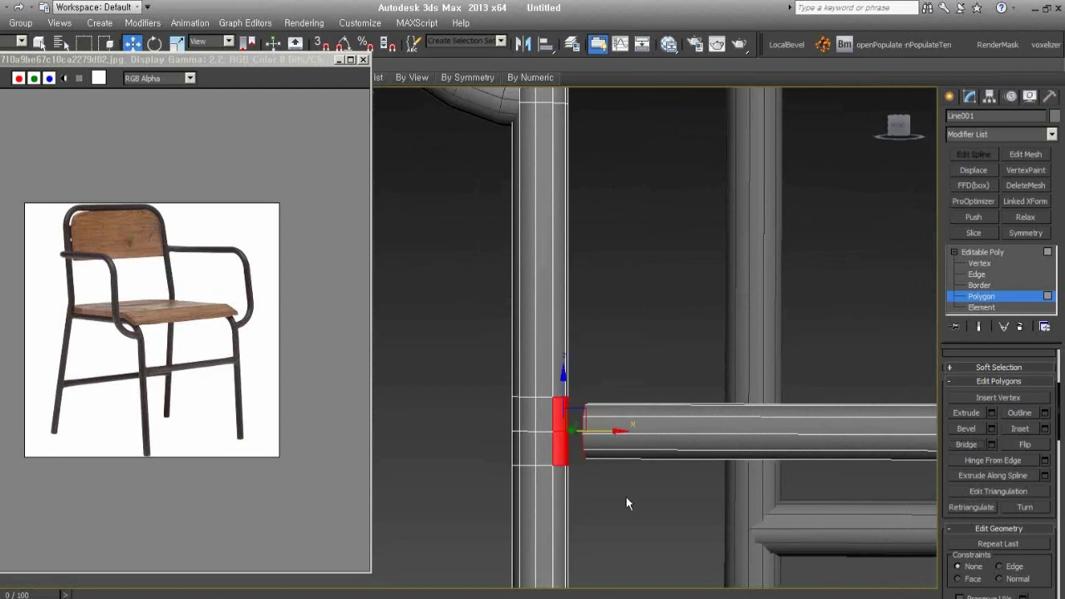
pyautogui.keyDown('alt'); pyautogui.moveTo(594, 490); pyautogui.dragTo(614, 494, button='middle'); pyautogui.keyUp('alt')
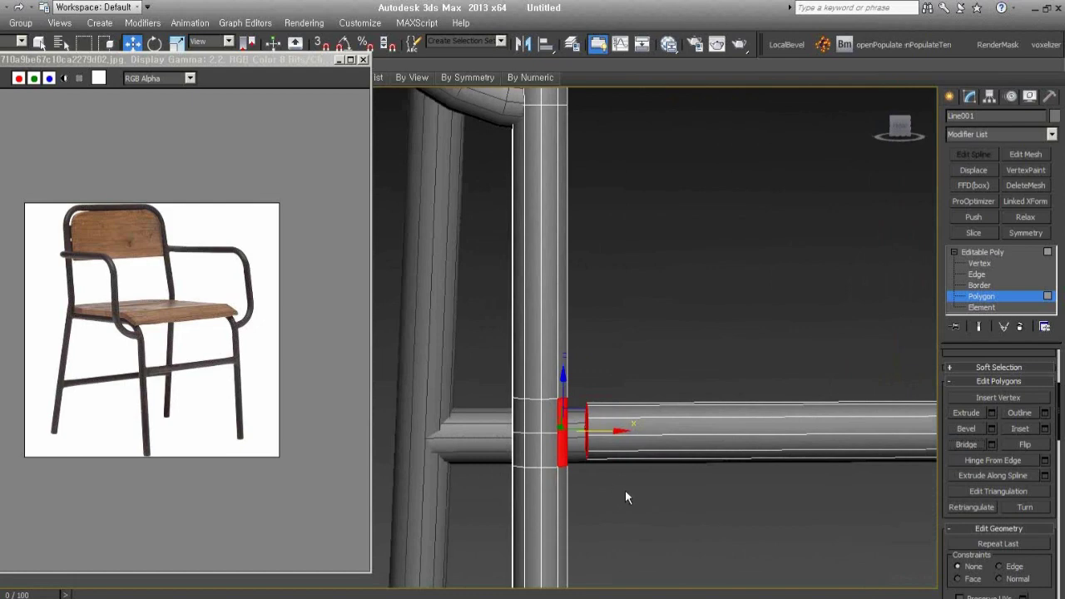
pyautogui.keyDown('alt'); pyautogui.moveTo(633, 471); pyautogui.dragTo(586, 481, button='middle'); pyautogui.keyUp('alt')
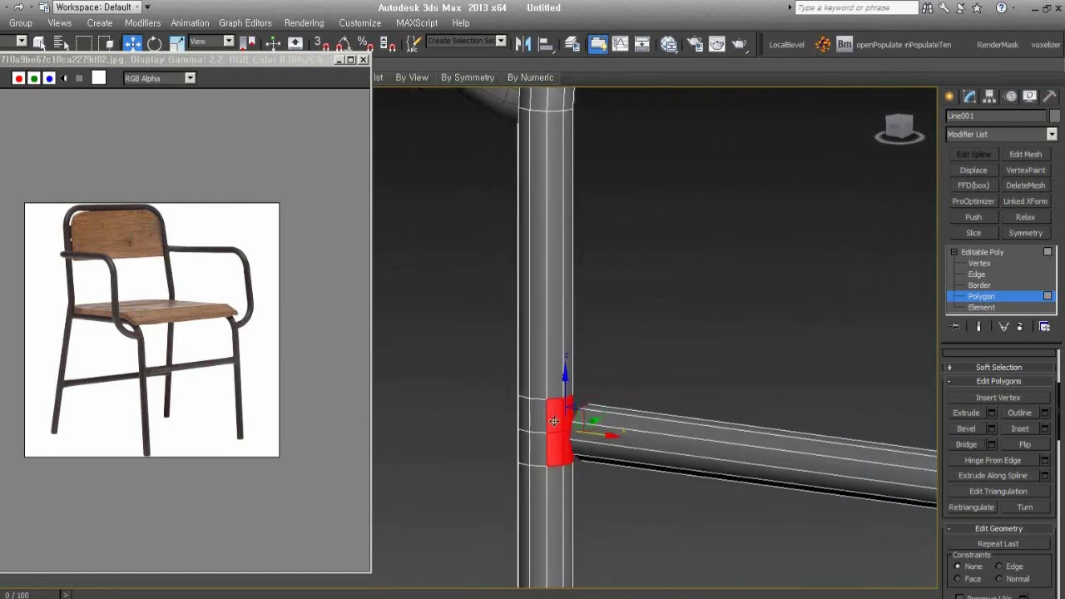
pyautogui.keyDown('alt'); pyautogui.moveTo(553, 421); pyautogui.dragTo(627, 499, button='middle'); pyautogui.keyUp('alt')
pyautogui.keyDown('alt'); pyautogui.moveTo(592, 418); pyautogui.dragTo(589, 424, button='middle'); pyautogui.keyUp('alt')
pyautogui.scroll(2, 590, 424)
pyautogui.scroll(2, 590, 423)
# Bevel the selected leg polygon outward slightly.
pyautogui.rightClick(590, 420)
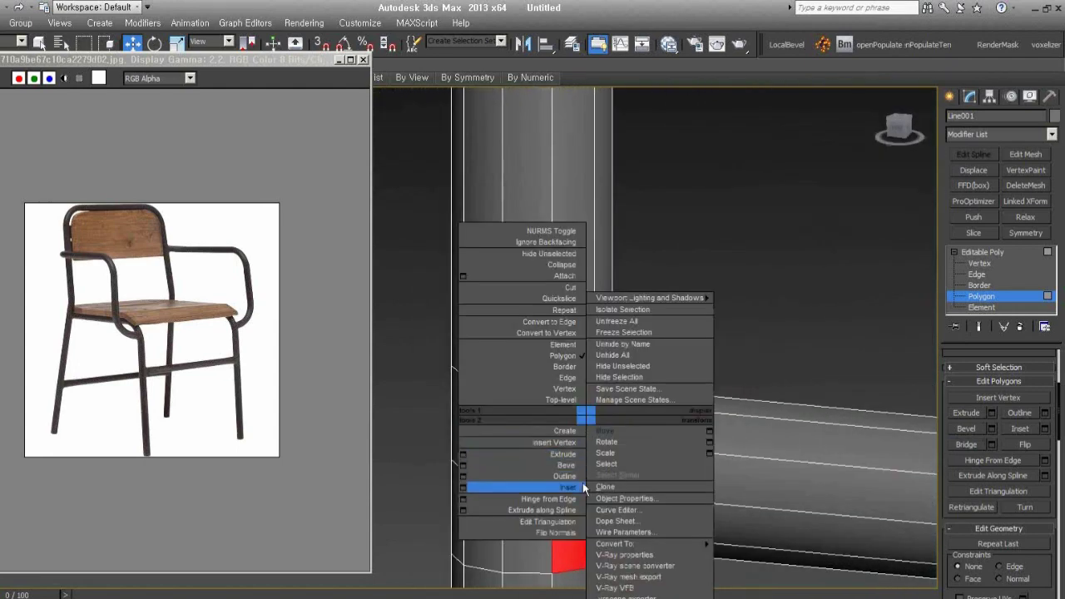
pyautogui.click(566, 468)
pyautogui.moveTo(582, 499); pyautogui.dragTo(582, 492)
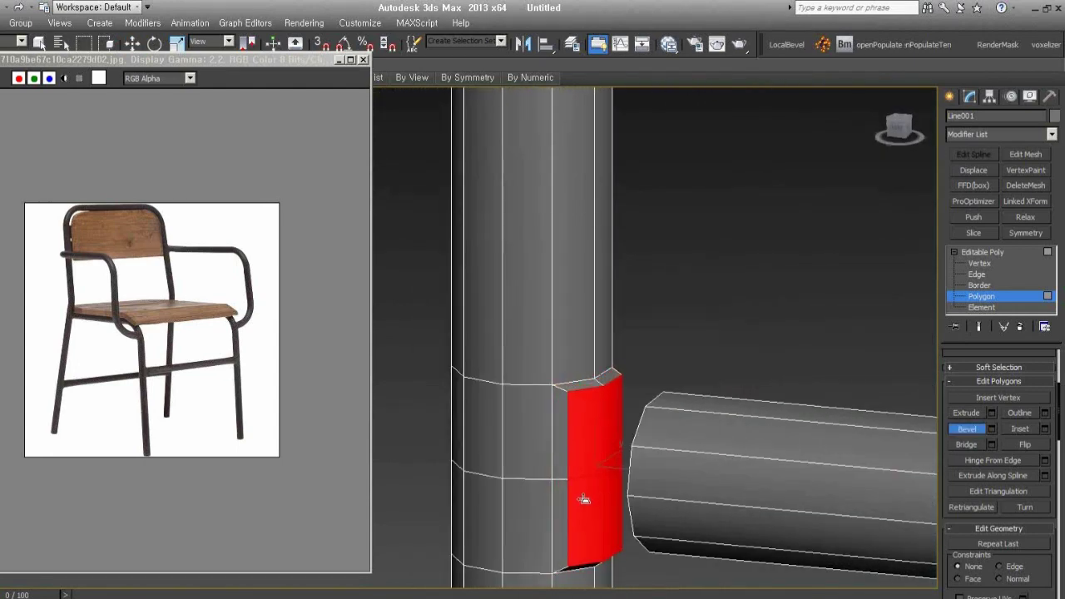
pyautogui.moveTo(587, 504)
pyautogui.keyDown('alt'); pyautogui.mouseDown(button='middle')
pyautogui.moveTo(770, 499)
pyautogui.moveTo(708, 483)
pyautogui.mouseUp(button='middle'); pyautogui.keyUp('alt')
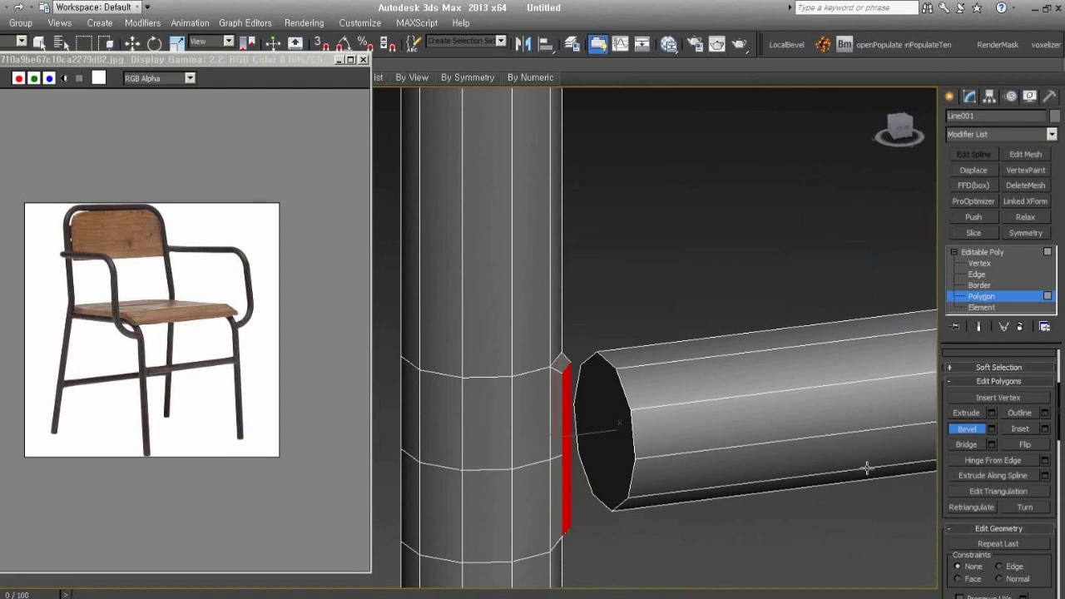
# Bridge the crossbar end cap to the leg face with 2 segments, bias about 3, taper -0.49.
pyautogui.keyDown('ctrl'); pyautogui.click(609, 438); pyautogui.keyUp('ctrl')
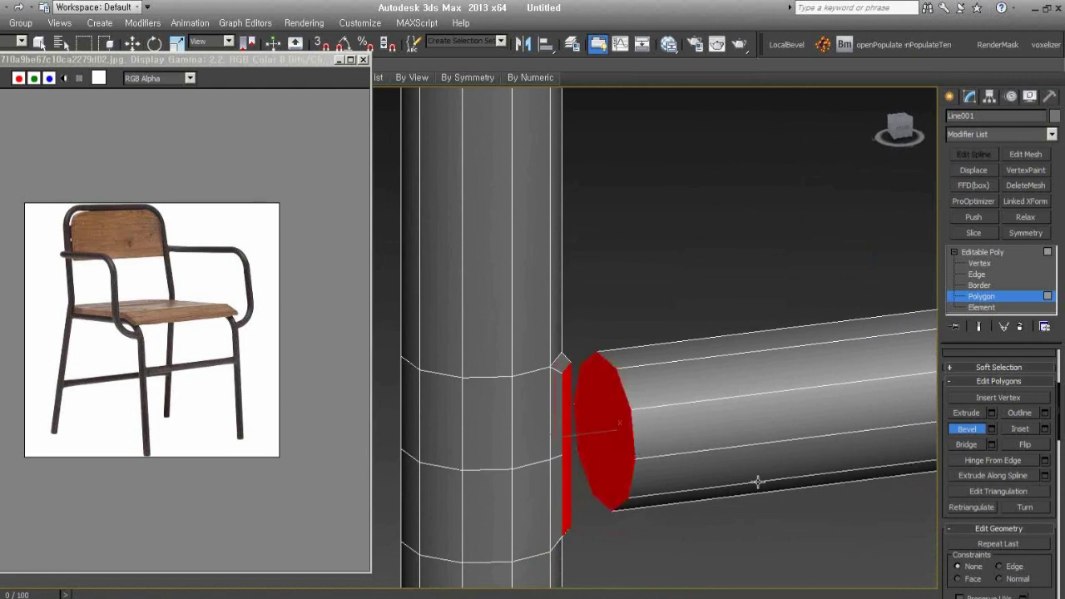
pyautogui.click(990, 445)
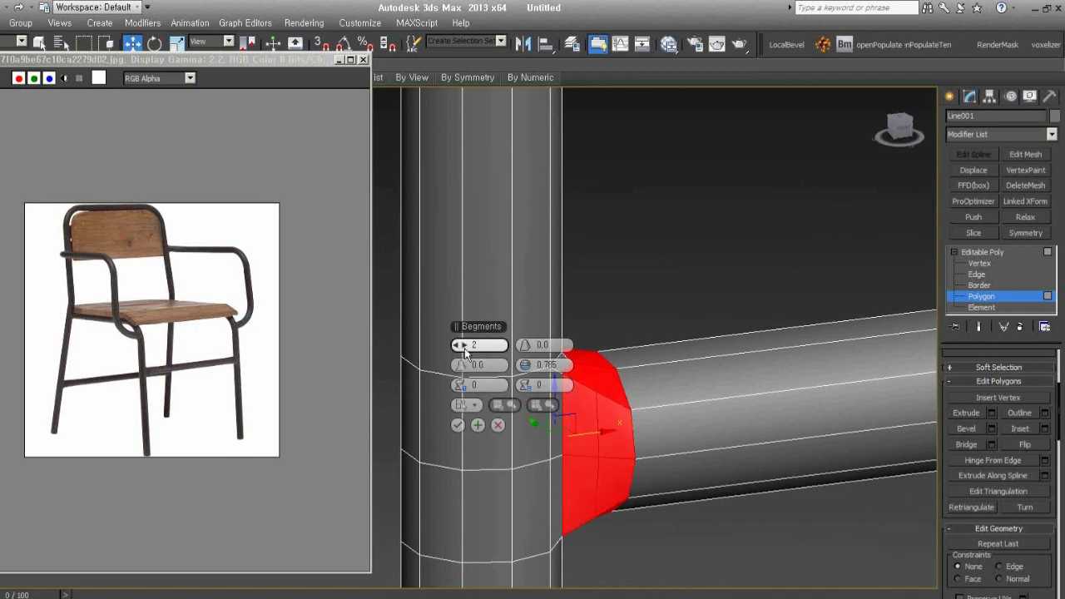
pyautogui.moveTo(464, 365); pyautogui.dragTo(464, 364)
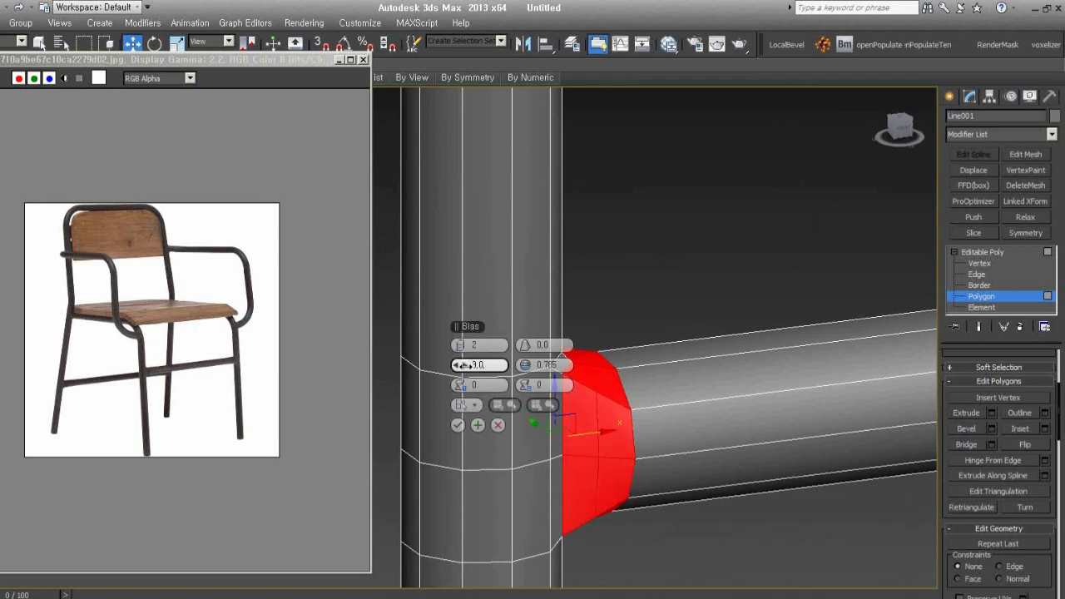
pyautogui.moveTo(524, 345); pyautogui.dragTo(524, 345)
pyautogui.keyDown('alt'); pyautogui.moveTo(672, 444); pyautogui.dragTo(628, 438, button='middle'); pyautogui.keyUp('alt')
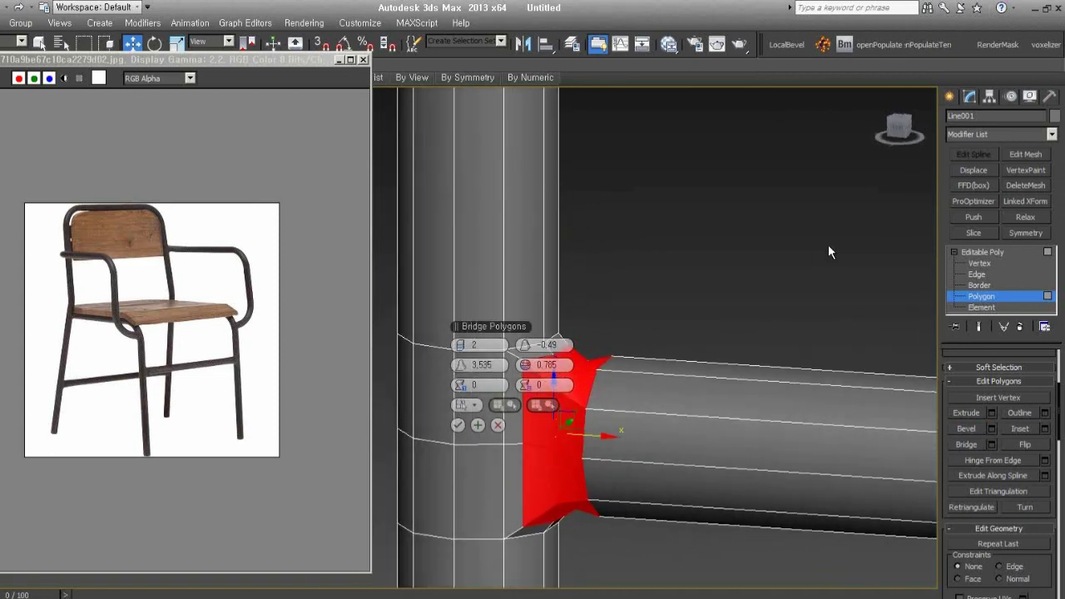
pyautogui.click(458, 425)
pyautogui.click(633, 349)
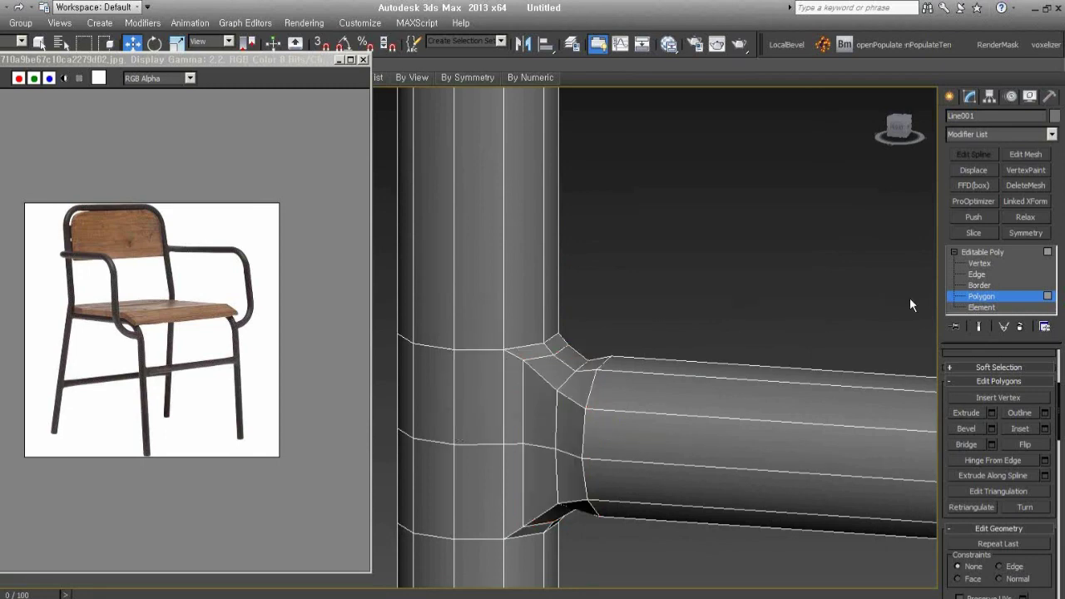
# Exit Polygon level and add a TurboSmooth modifier with Ctrl+T.
pyautogui.click(968, 299)
pyautogui.moveTo(684, 440); pyautogui.dragTo(717, 438, button='middle')
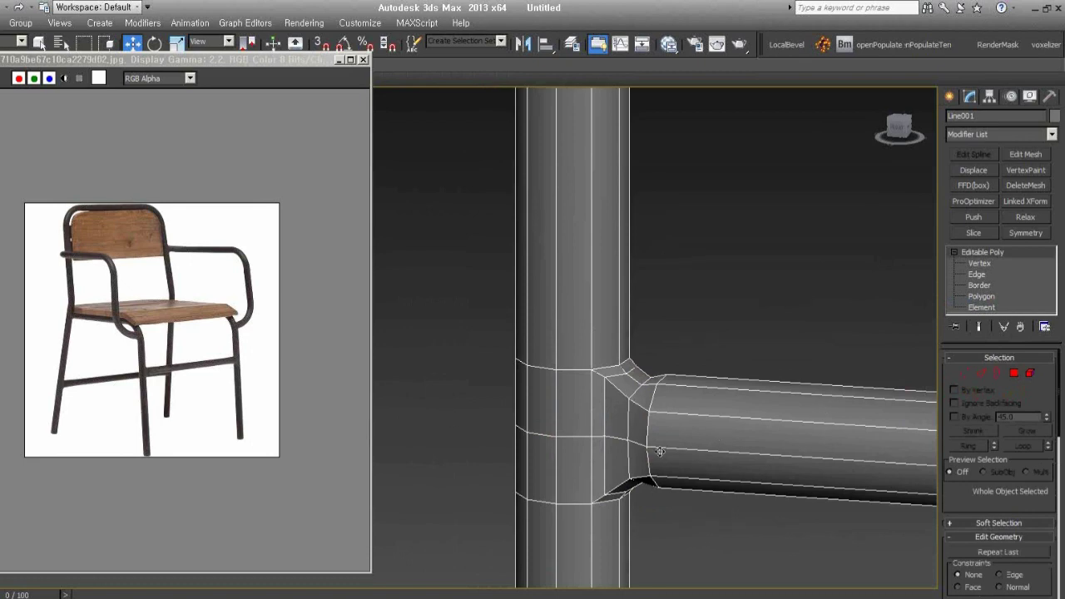
pyautogui.moveTo(659, 452); pyautogui.dragTo(670, 451, button='middle')
pyautogui.hotkey('ctrl', 't')
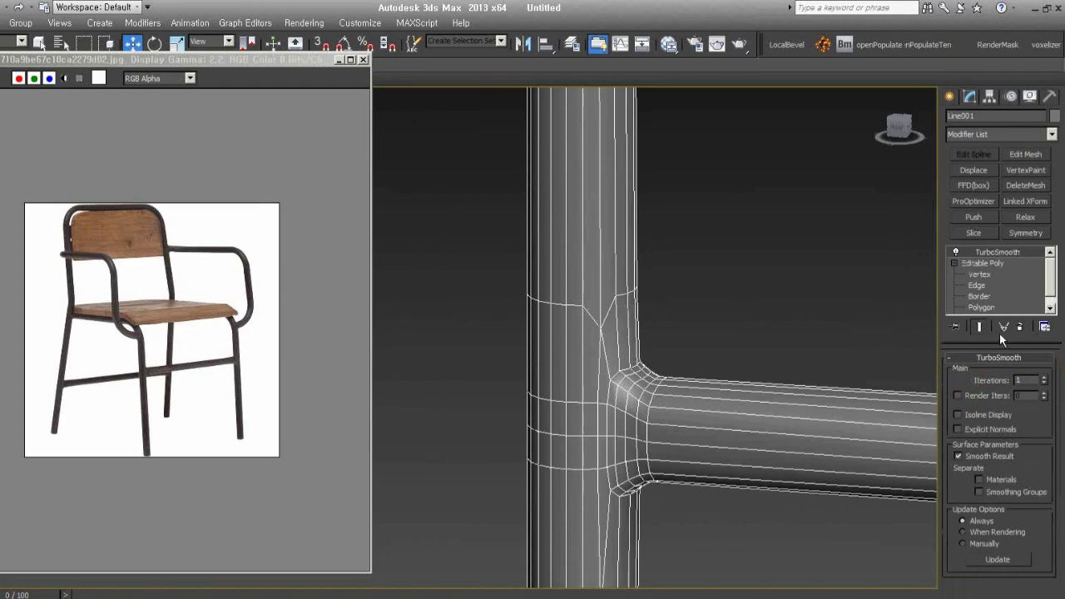
# Add edge loops on the leg just above and below the crossbar joint, then reselect TurboSmooth.
pyautogui.click(982, 262)
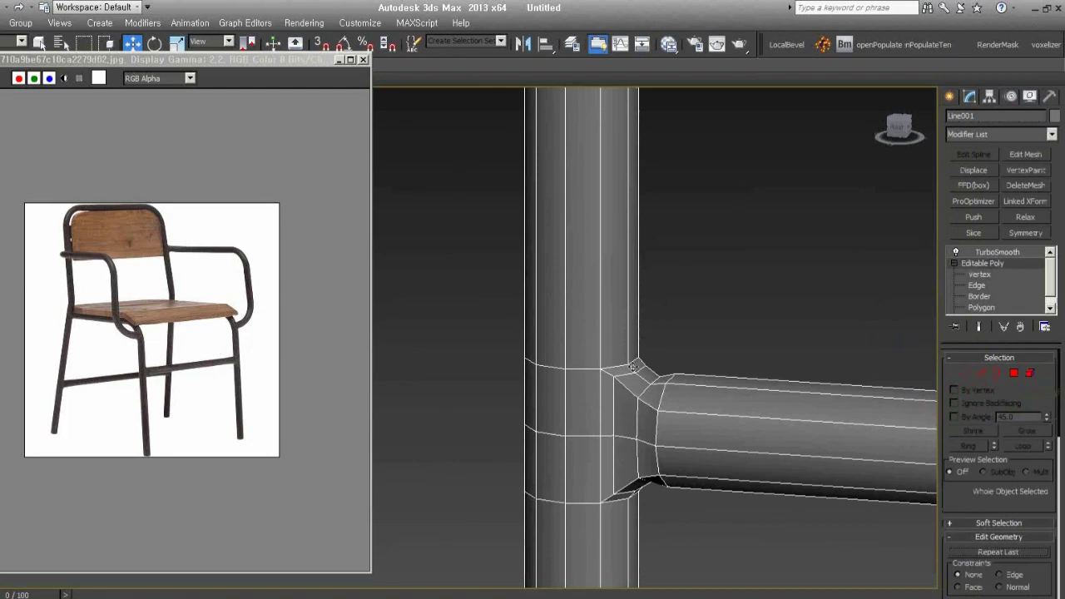
pyautogui.scroll(-3, 615, 363)
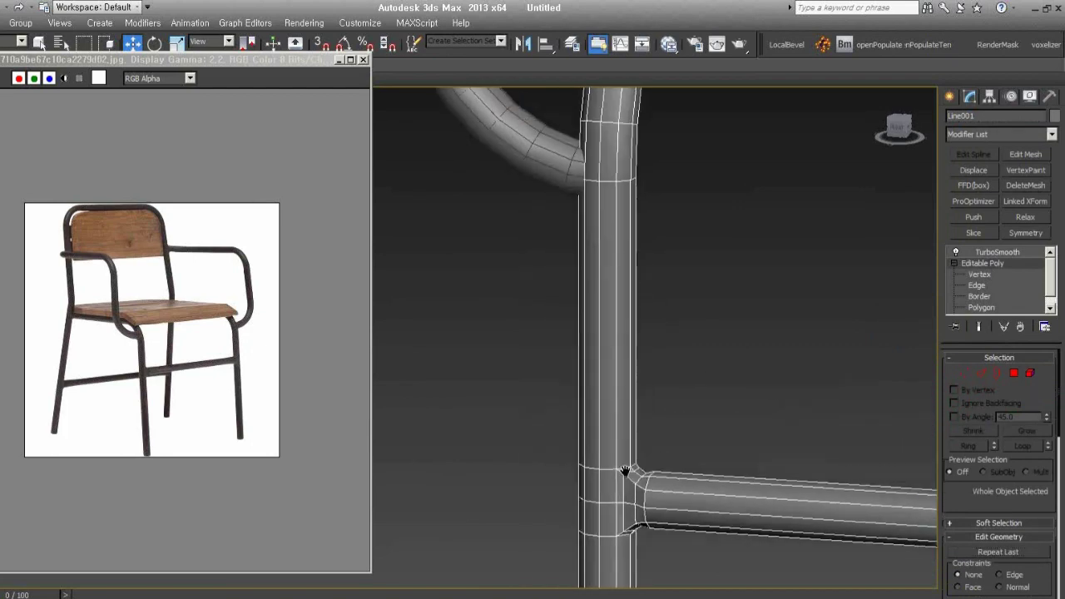
pyautogui.moveTo(641, 190); pyautogui.dragTo(640, 220, button='middle')
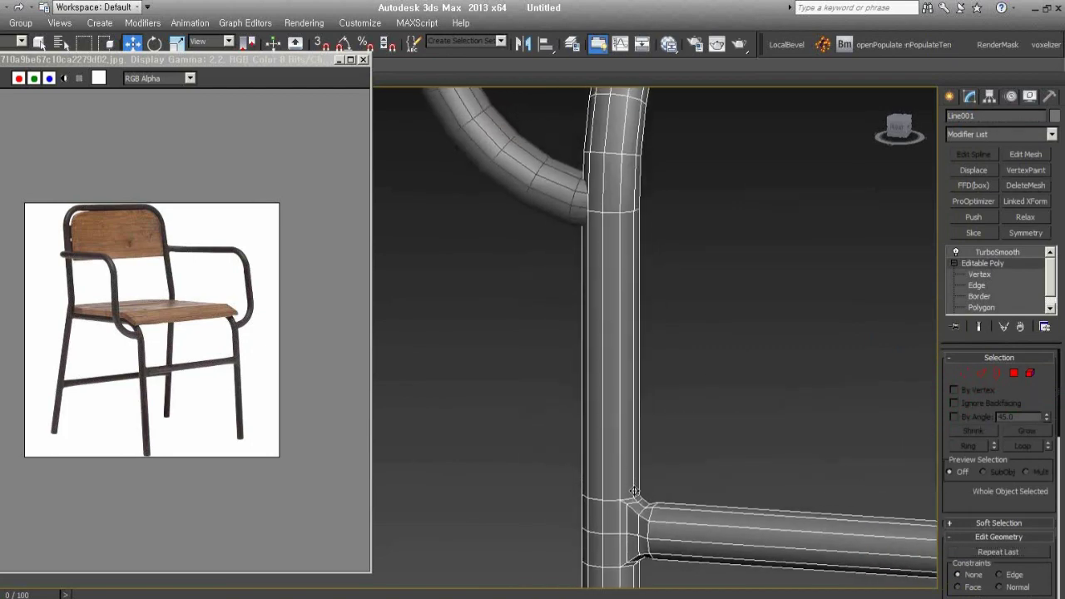
pyautogui.moveTo(634, 492); pyautogui.dragTo(630, 408, button='middle')
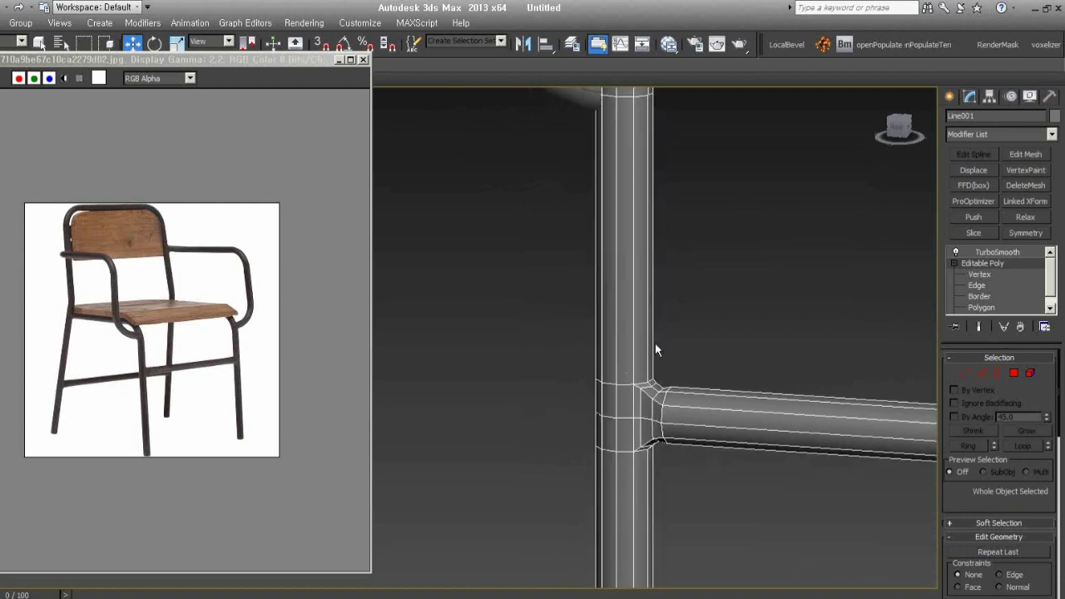
pyautogui.scroll(3, 636, 385)
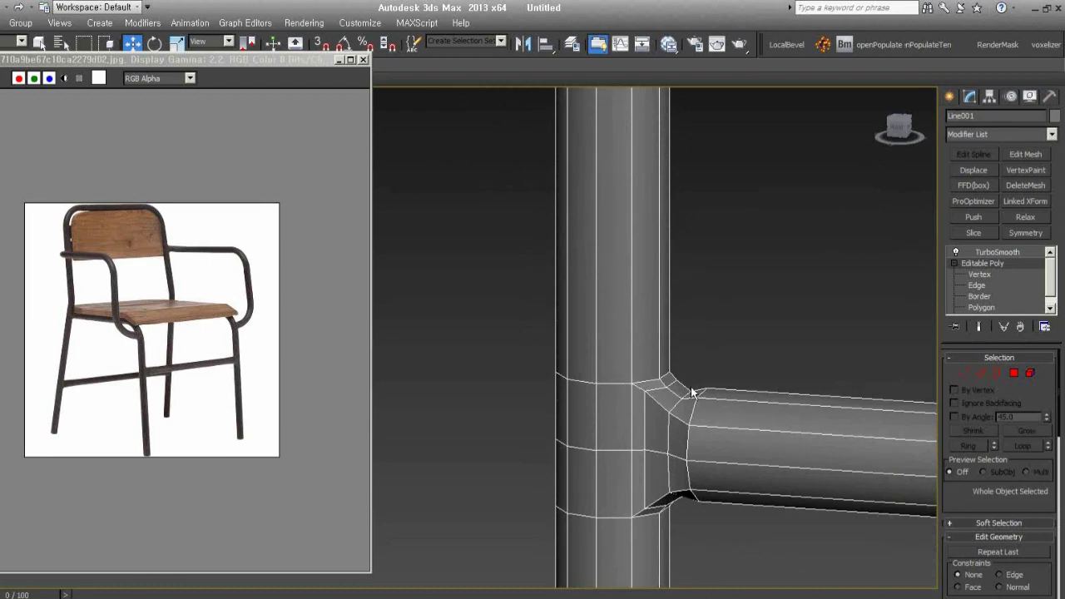
pyautogui.hotkey('alt', 'c')
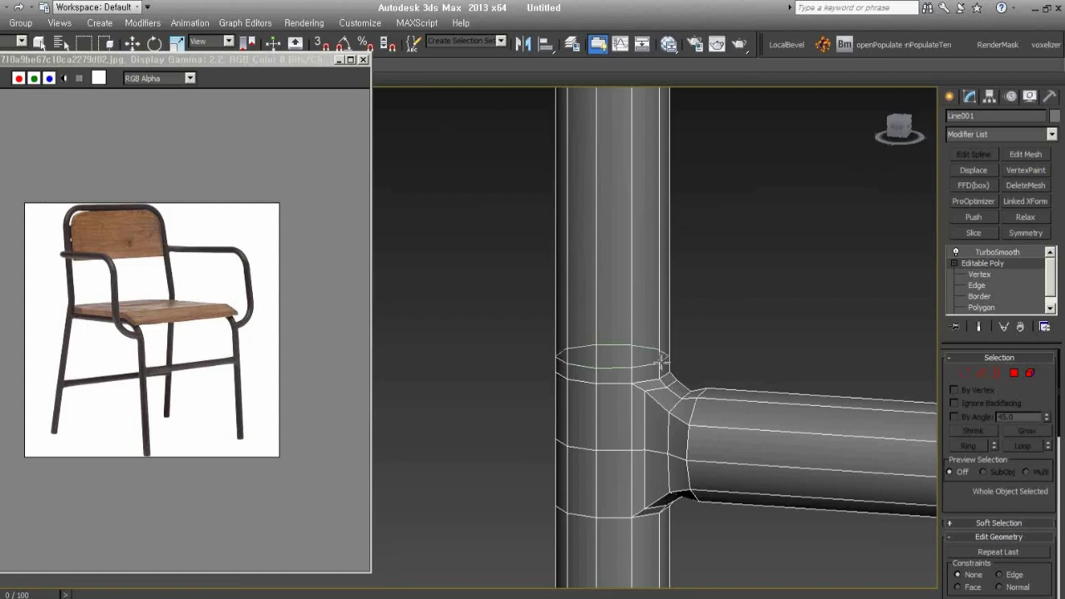
pyautogui.click(660, 360)
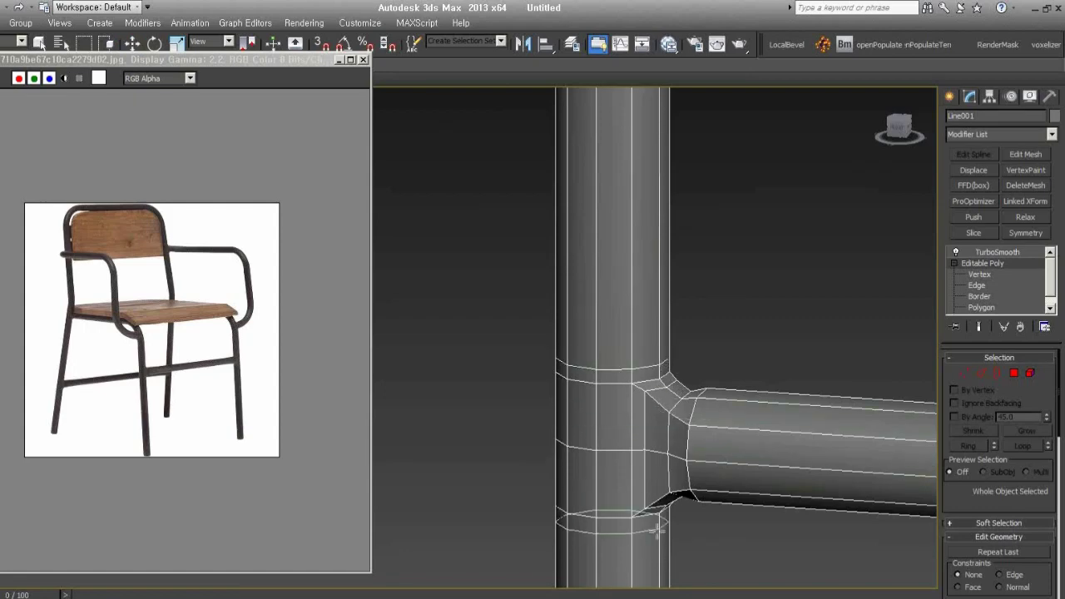
pyautogui.click(658, 531)
pyautogui.rightClick(699, 542)
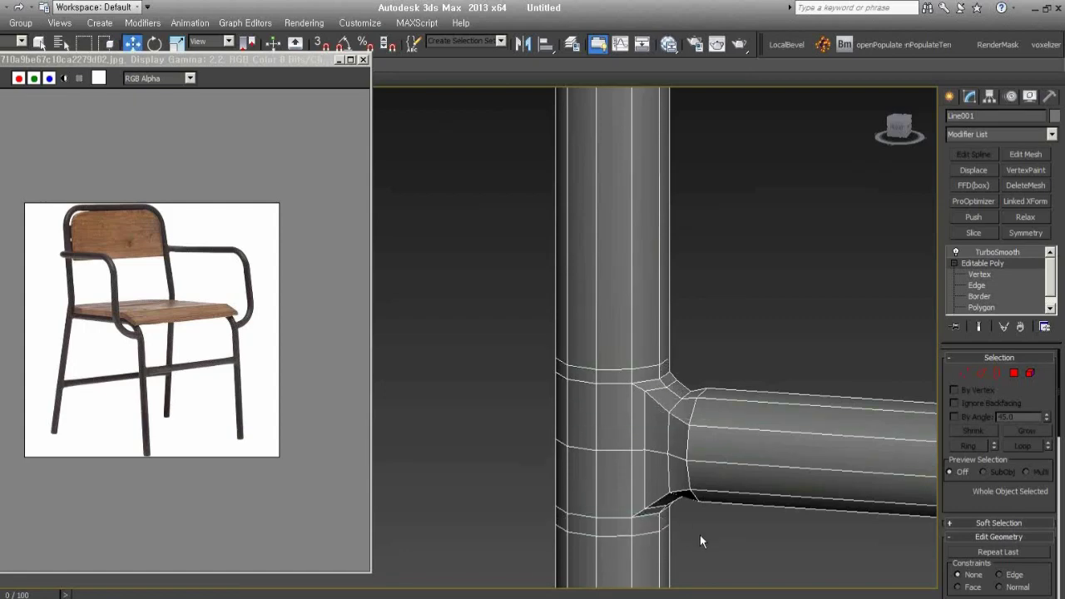
pyautogui.click(1000, 252)
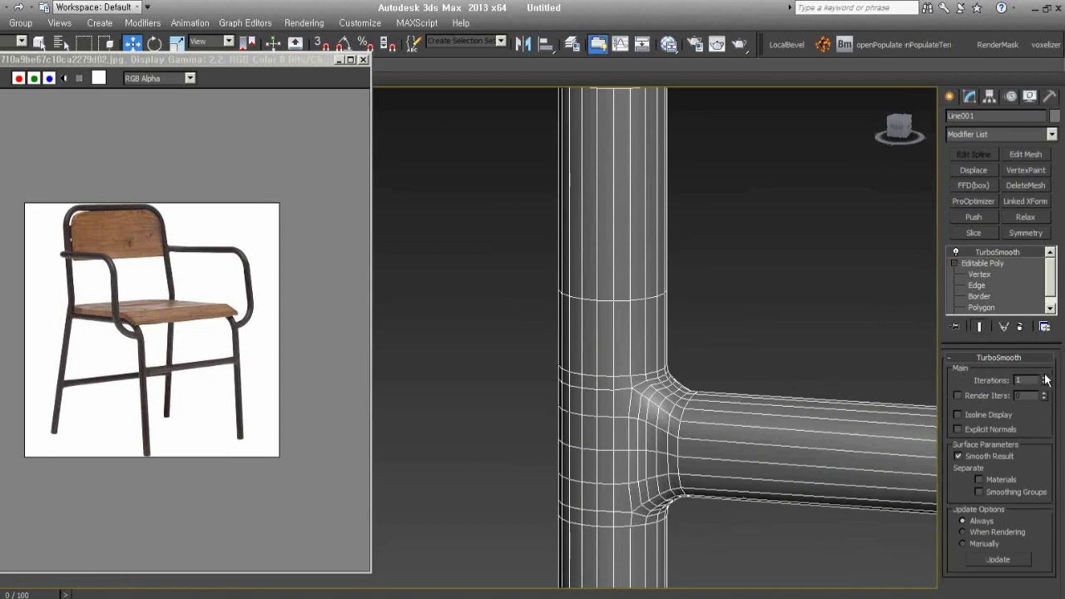
# Turn off Edged Faces and zoom in on the smoothly rounded crossbar joints.
pyautogui.press('F4')
pyautogui.scroll(-3, 777, 487)
pyautogui.moveTo(732, 442); pyautogui.dragTo(705, 376, button='middle')
pyautogui.scroll(-3, 705, 376)
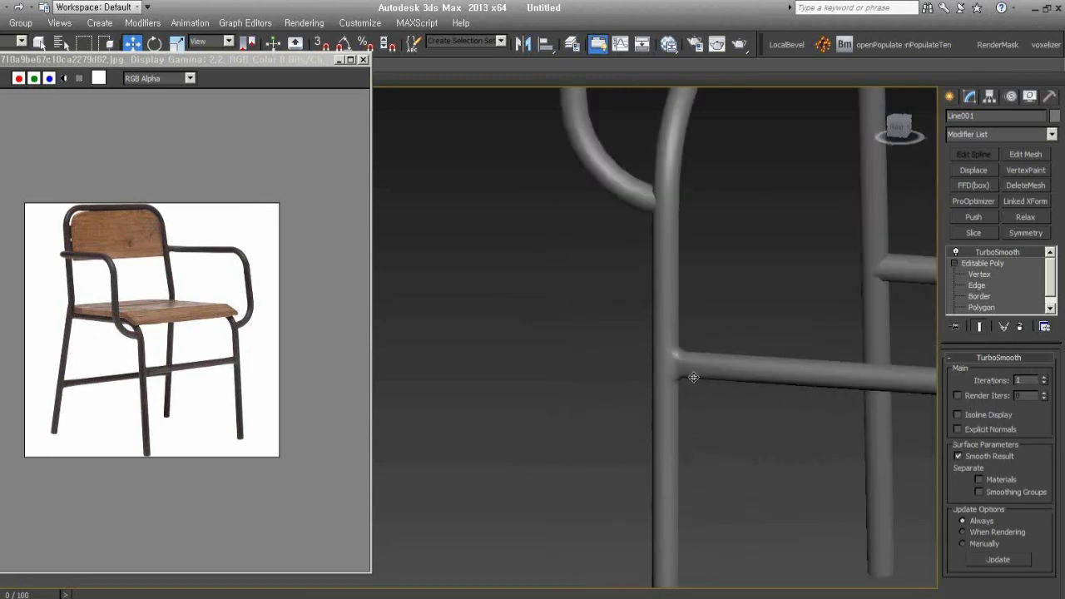
pyautogui.moveTo(765, 381); pyautogui.dragTo(623, 422, button='middle')
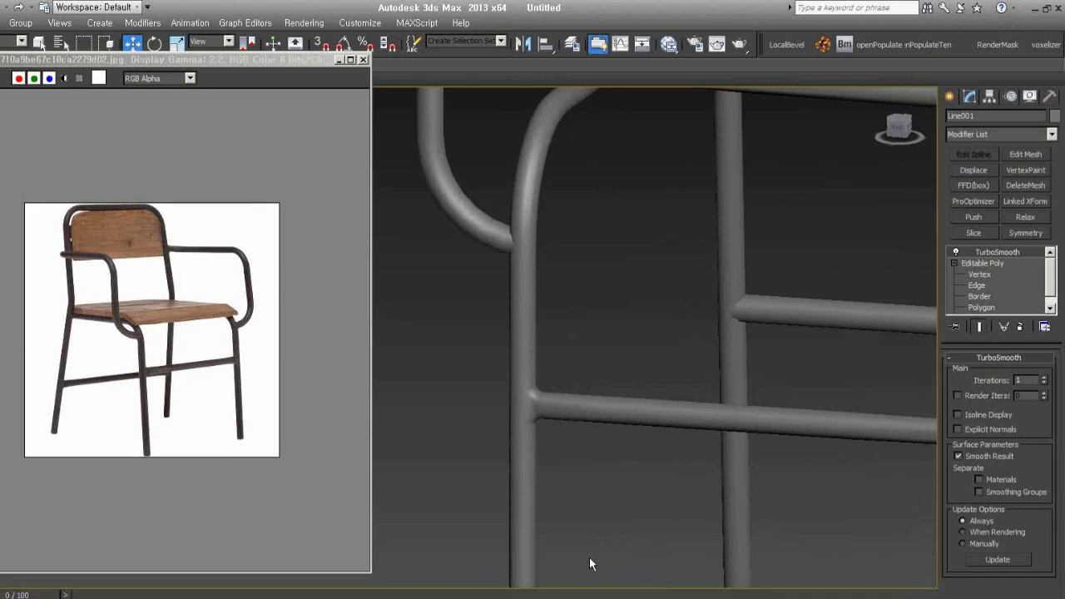
pyautogui.scroll(3, 520, 427)
pyautogui.moveTo(520, 427)
pyautogui.mouseDown(button='middle')
pyautogui.moveTo(701, 486)
pyautogui.moveTo(716, 418)
pyautogui.moveTo(705, 379)
pyautogui.mouseUp(button='middle')
pyautogui.click(148, 331)
pyautogui.scroll(3, 147, 333)
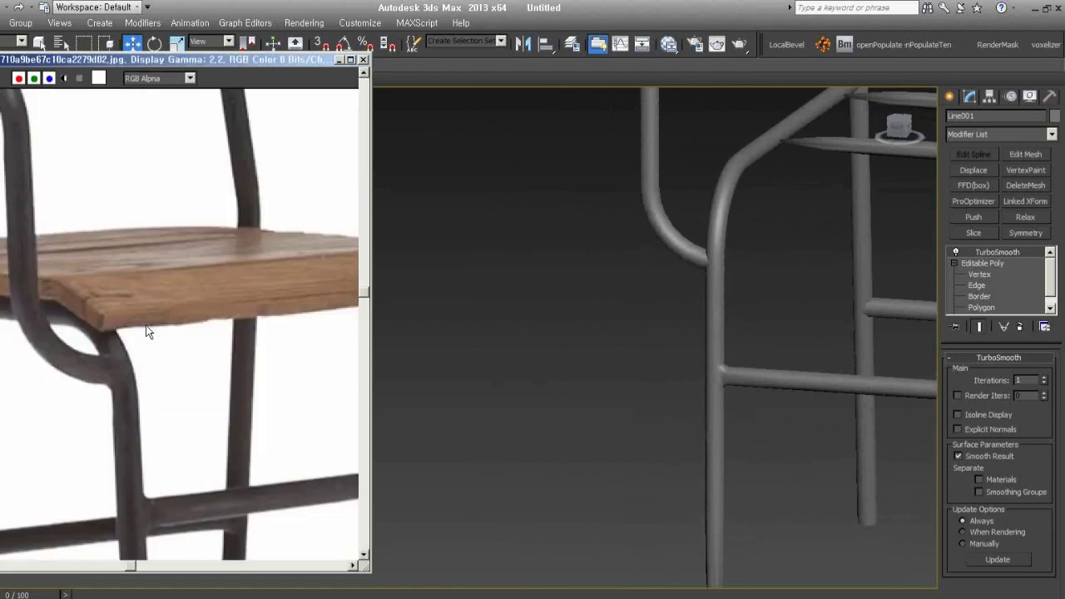
pyautogui.moveTo(162, 392); pyautogui.dragTo(186, 514, button='middle')
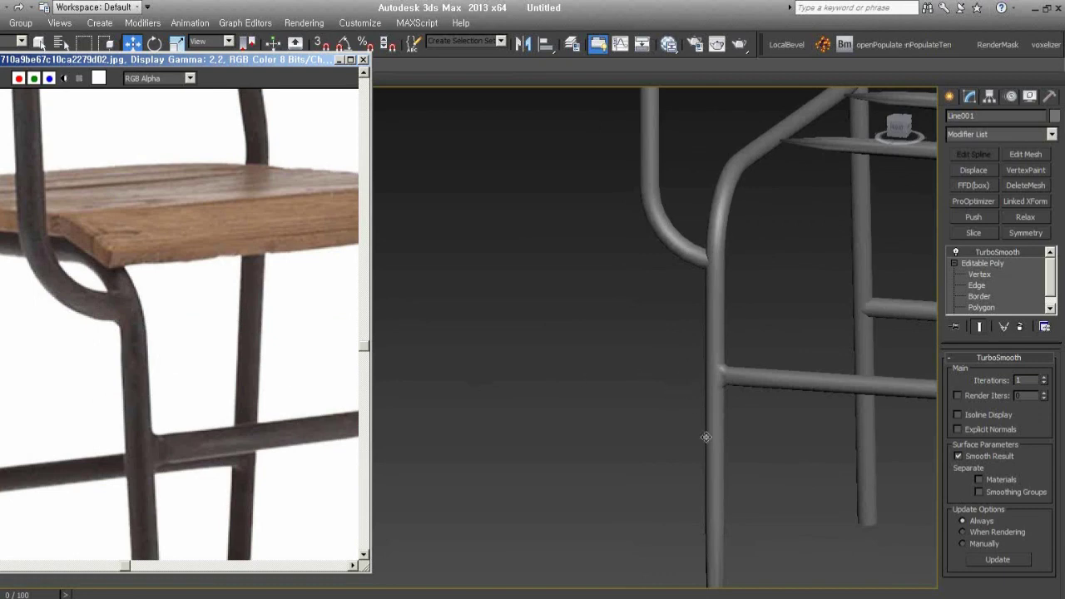
pyautogui.scroll(3, 726, 400)
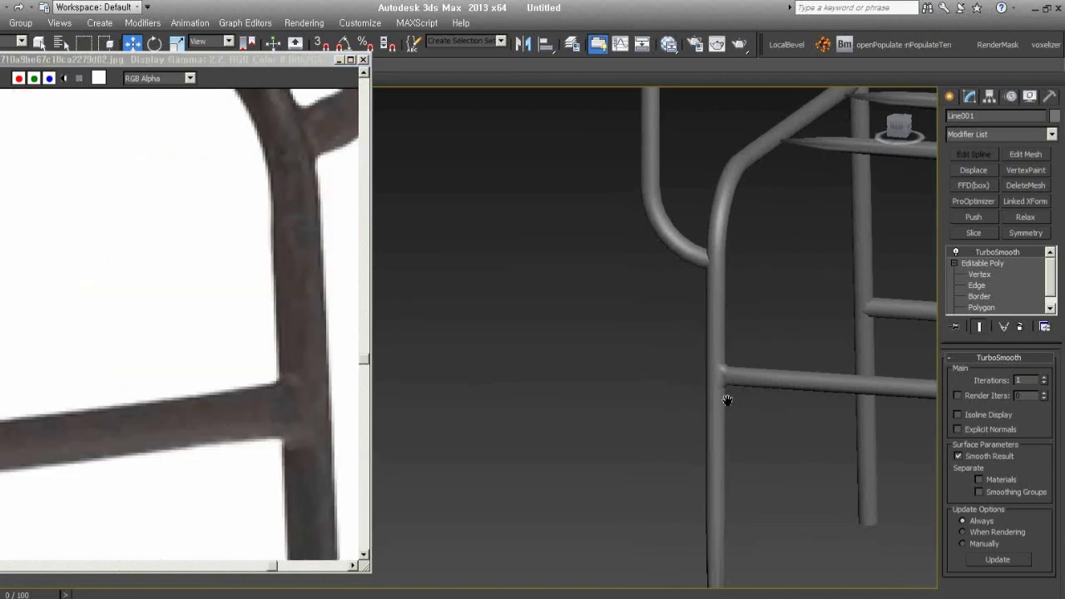
pyautogui.scroll(2, 726, 400)
pyautogui.scroll(2, 728, 397)
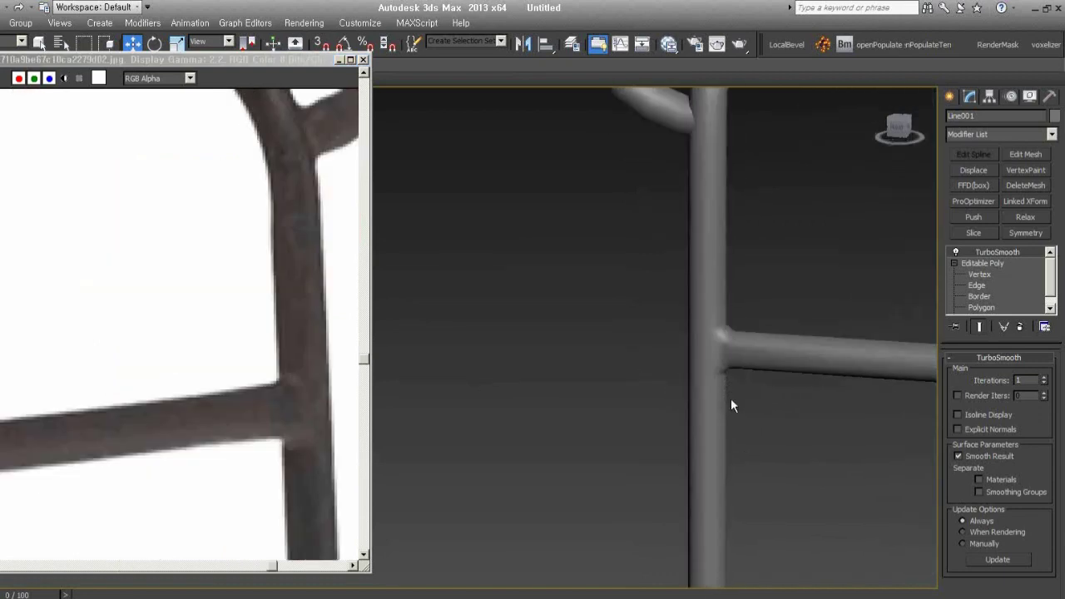
pyautogui.click(230, 414)
pyautogui.scroll(-2, 230, 413)
pyautogui.scroll(-2, 232, 418)
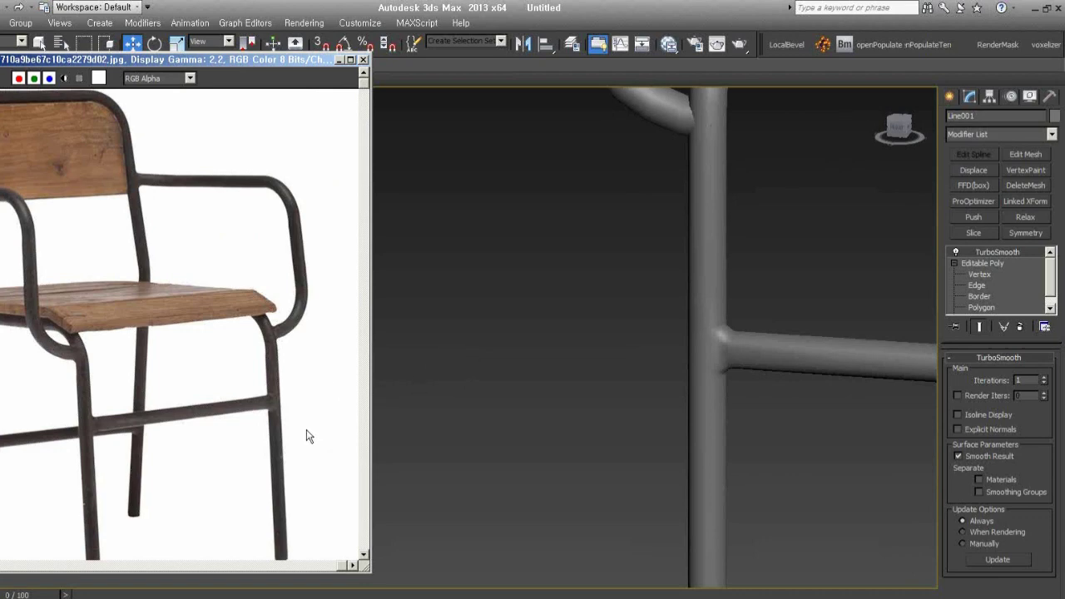
pyautogui.scroll(-3, 310, 469)
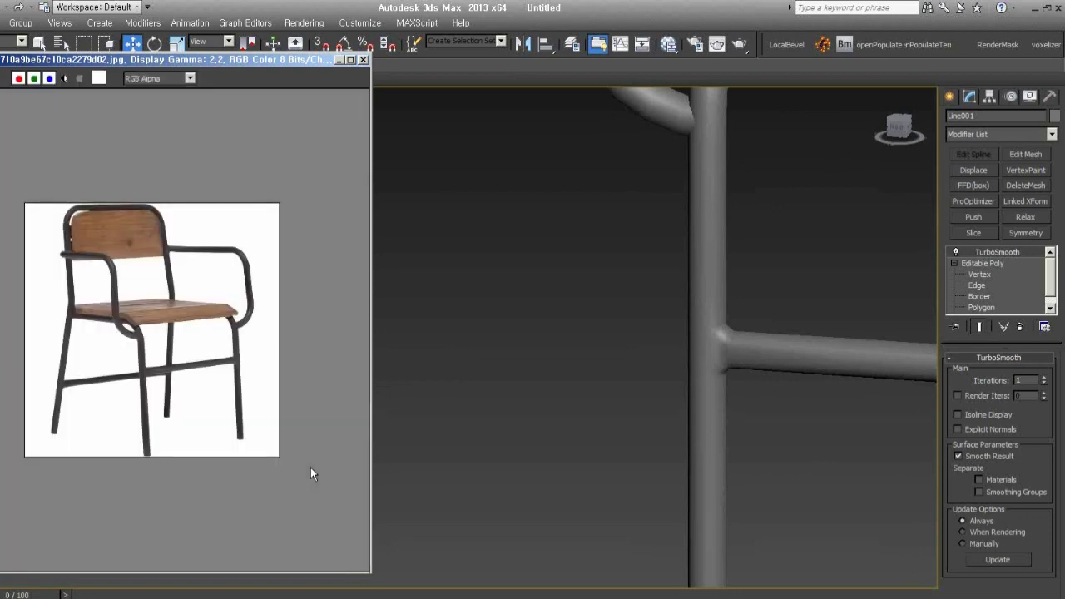
pyautogui.scroll(3, 310, 473)
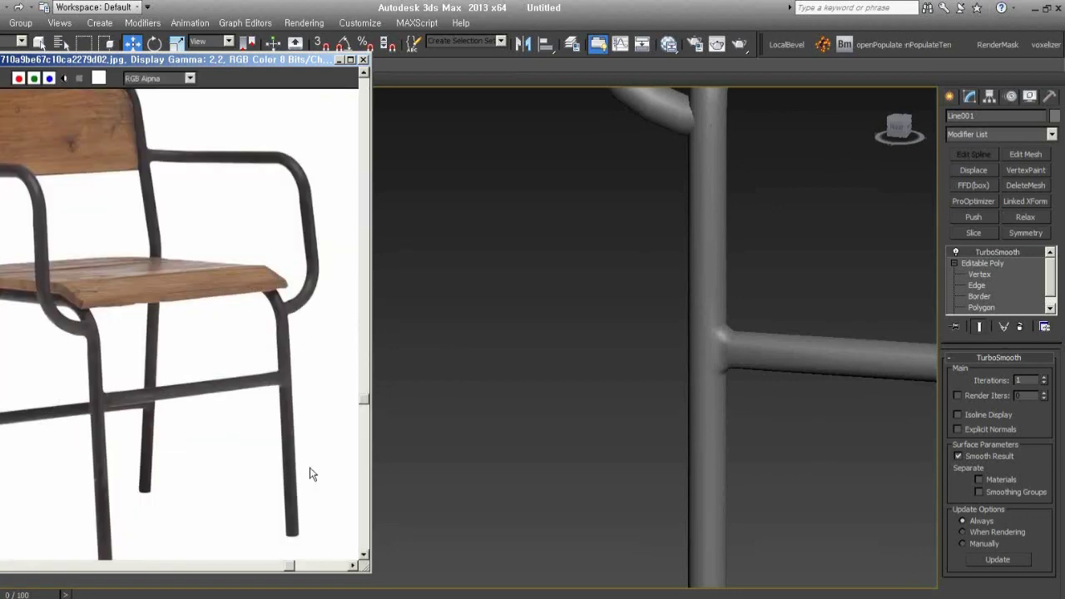